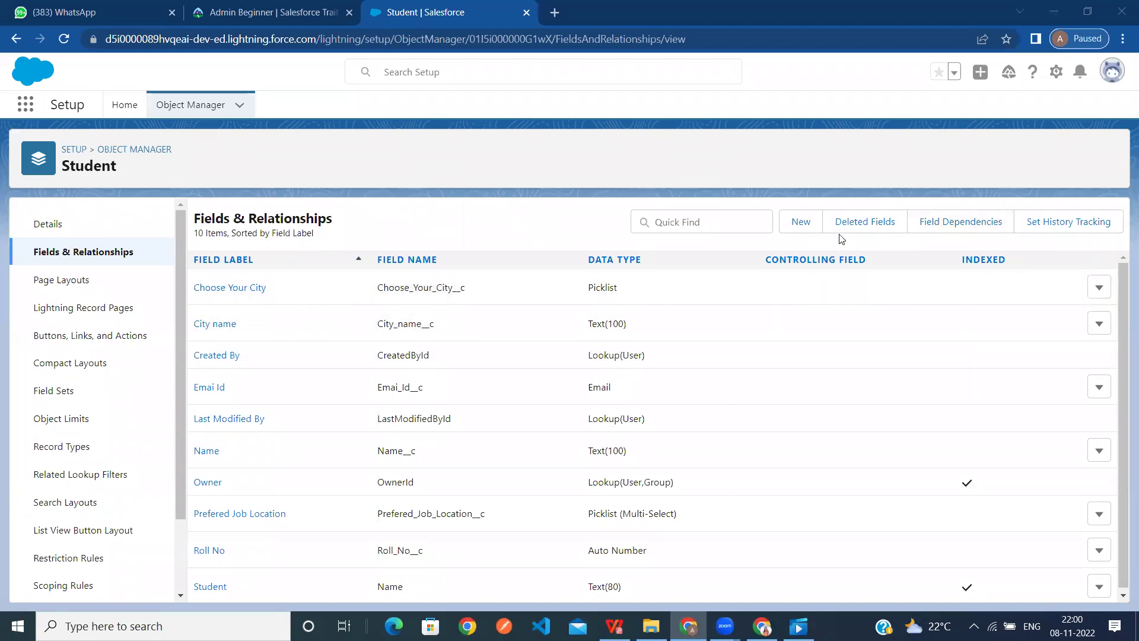
# Start a new custom field on the Student object to see the available data types
pyautogui.click(801, 222)
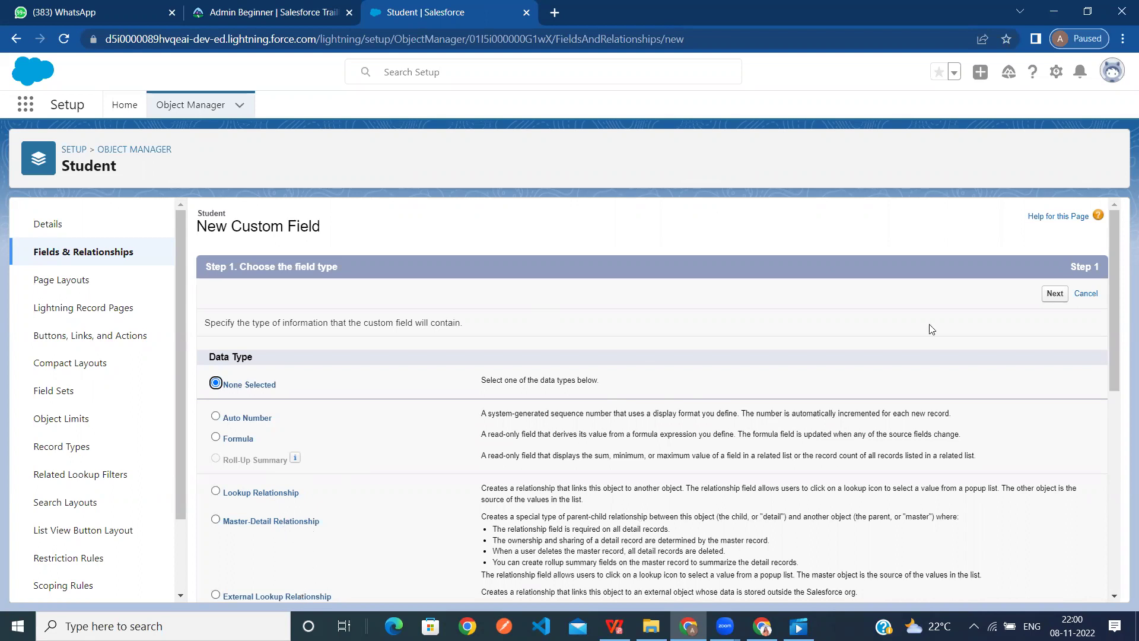
pyautogui.moveTo(1118, 238); pyautogui.dragTo(1122, 307)
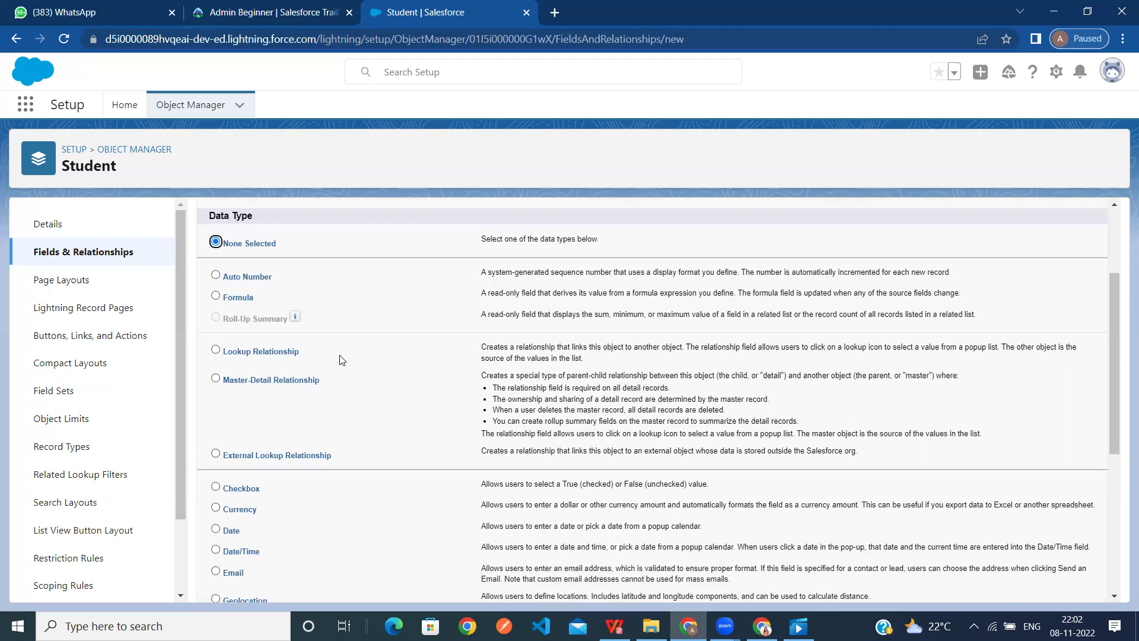
pyautogui.click(342, 360)
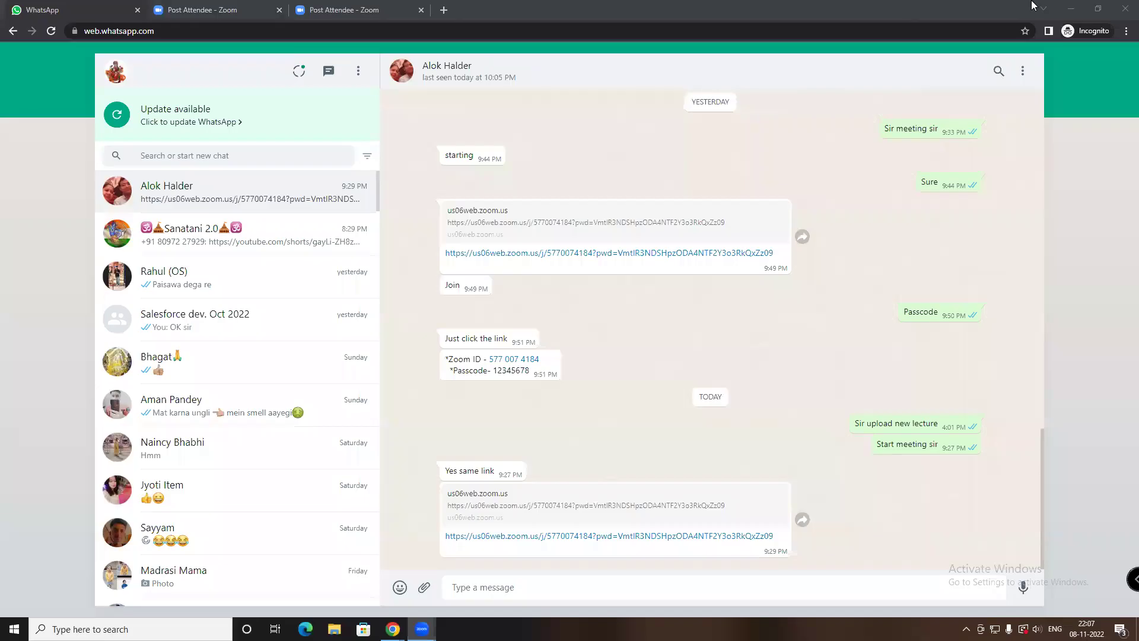
# Minimize the incognito WhatsApp Chrome window so the Google homepage shows
pyautogui.click(1084, 7)
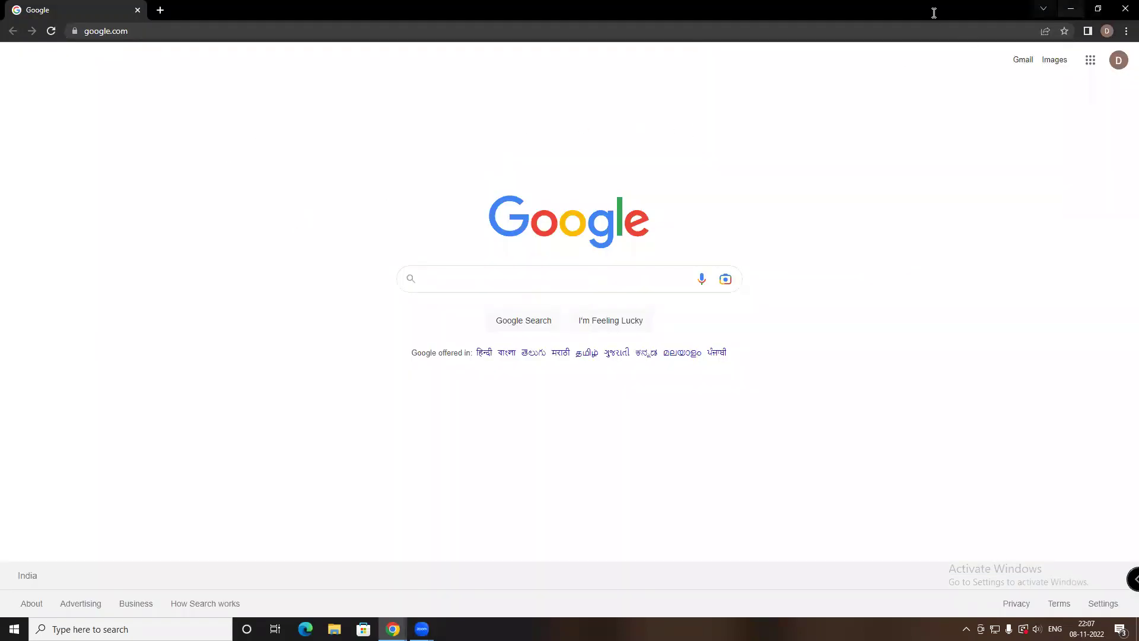
# Search Google for 'trailhead' and open the Official Trailhead Site result
pyautogui.click(436, 307)
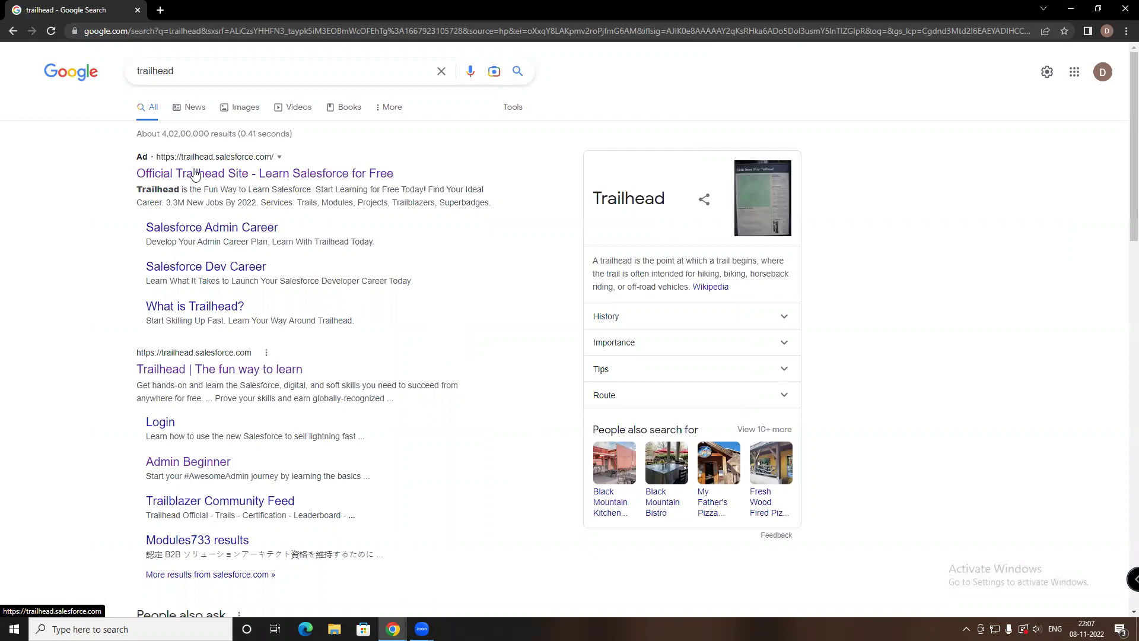
pyautogui.click(195, 173)
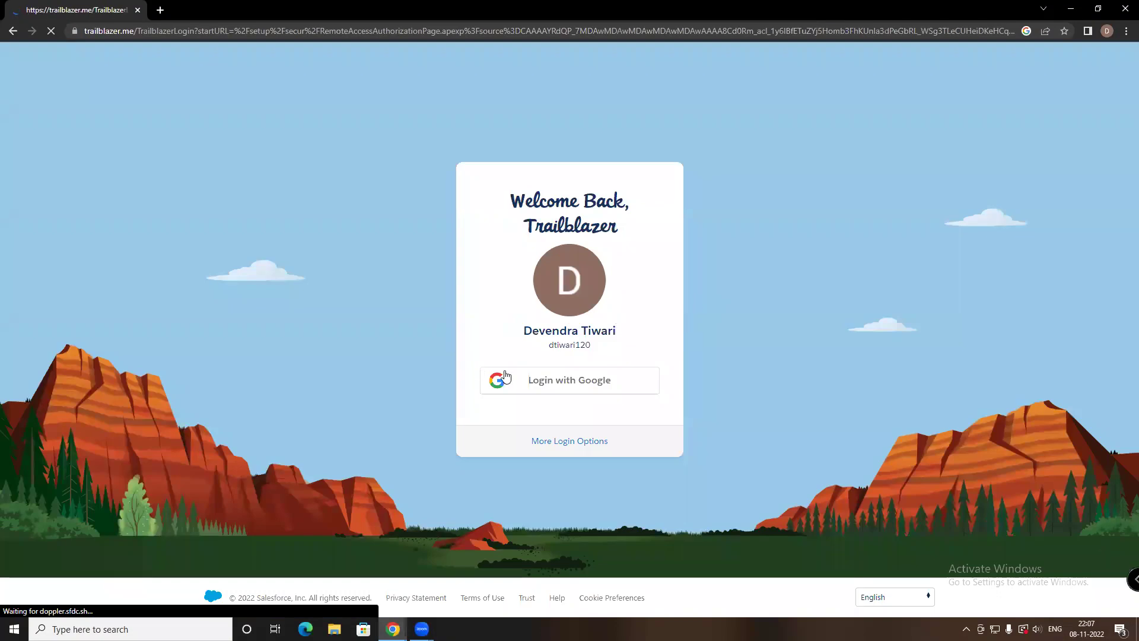
# Log in to Trailhead with Google, skipping the recovery account prompt
pyautogui.click(542, 382)
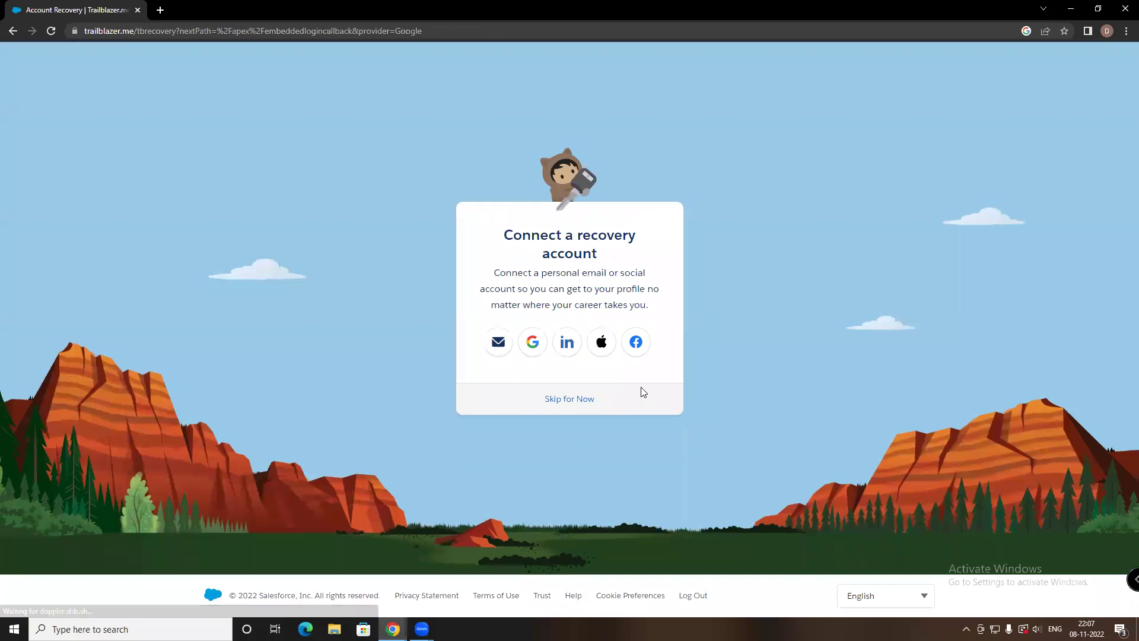
pyautogui.click(570, 403)
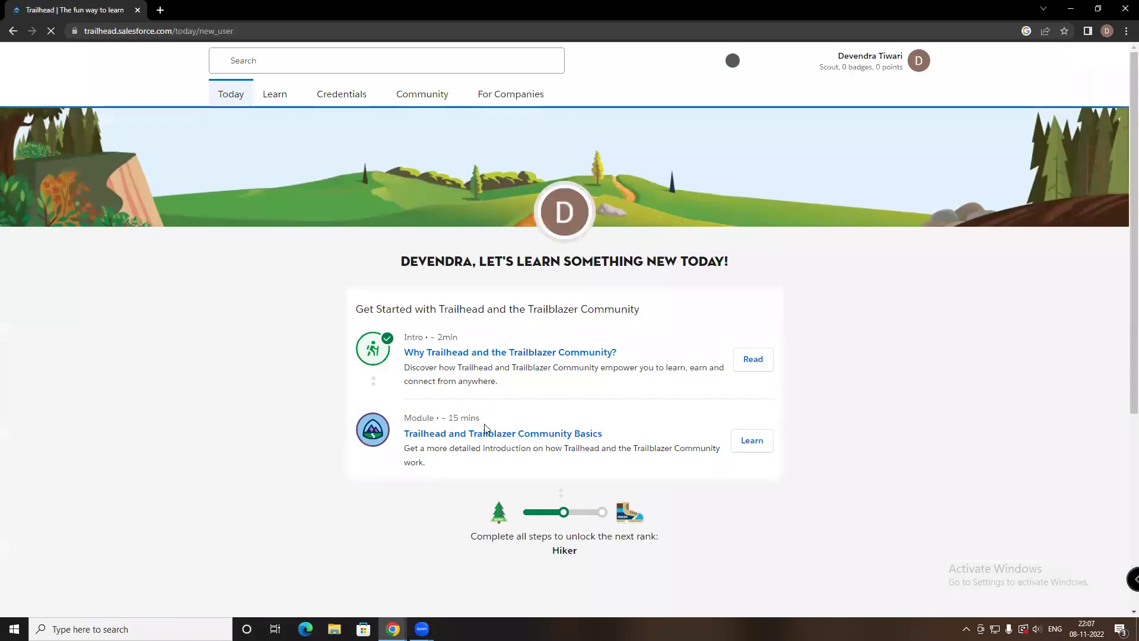
pyautogui.moveTo(484, 95)
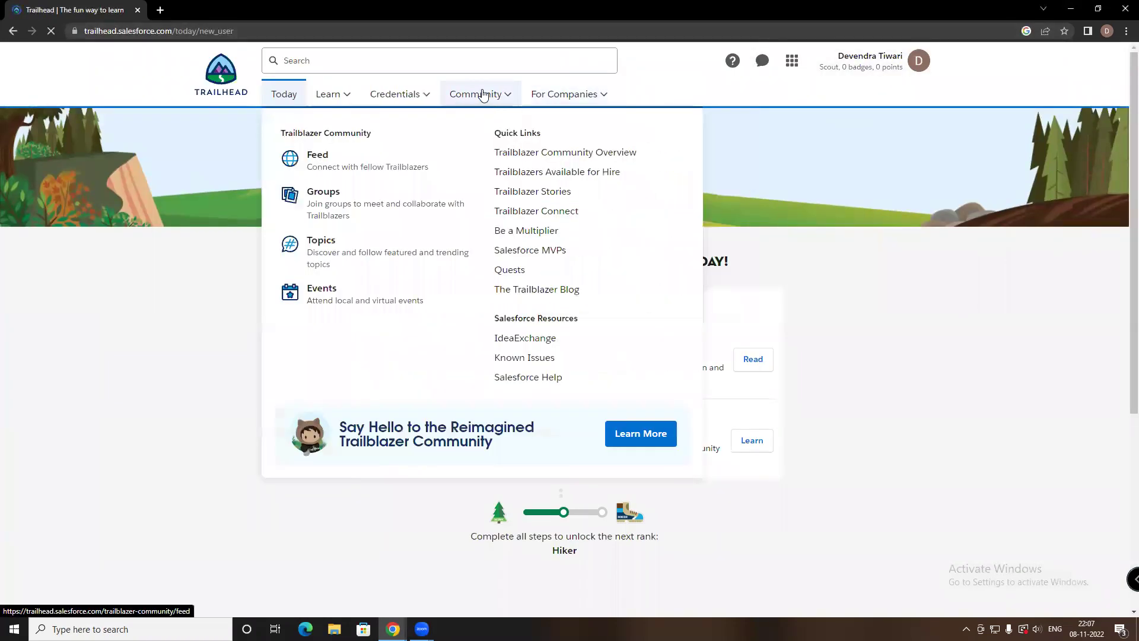
pyautogui.click(792, 61)
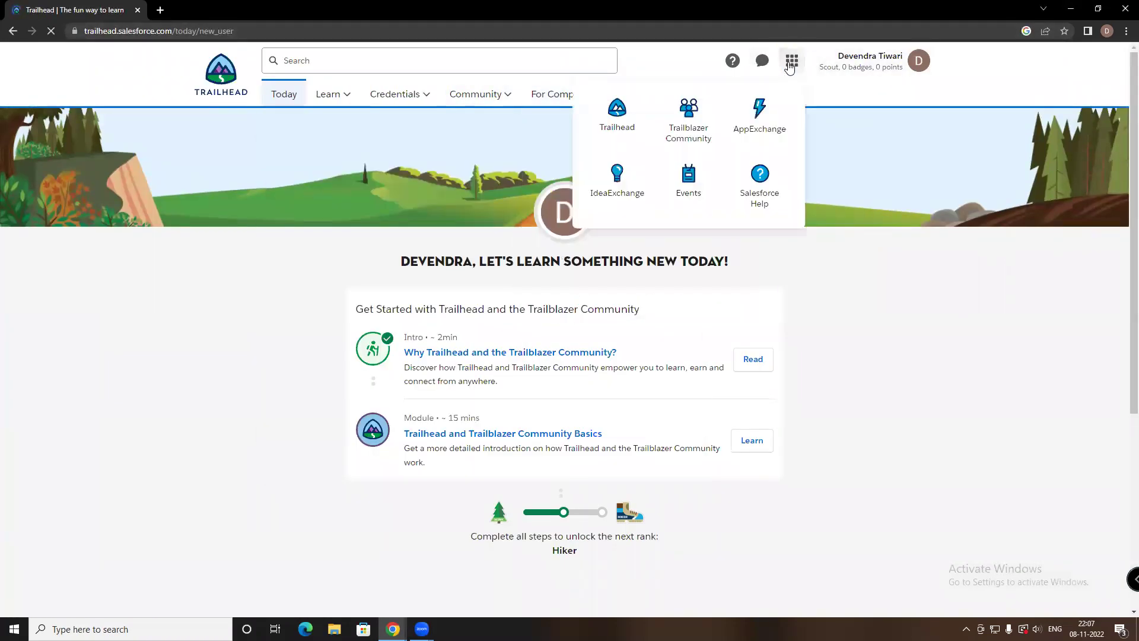
# Go to Hands-On Orgs from the account menu and launch My Trailhead Playground 1
pyautogui.click(919, 60)
pyautogui.click(842, 236)
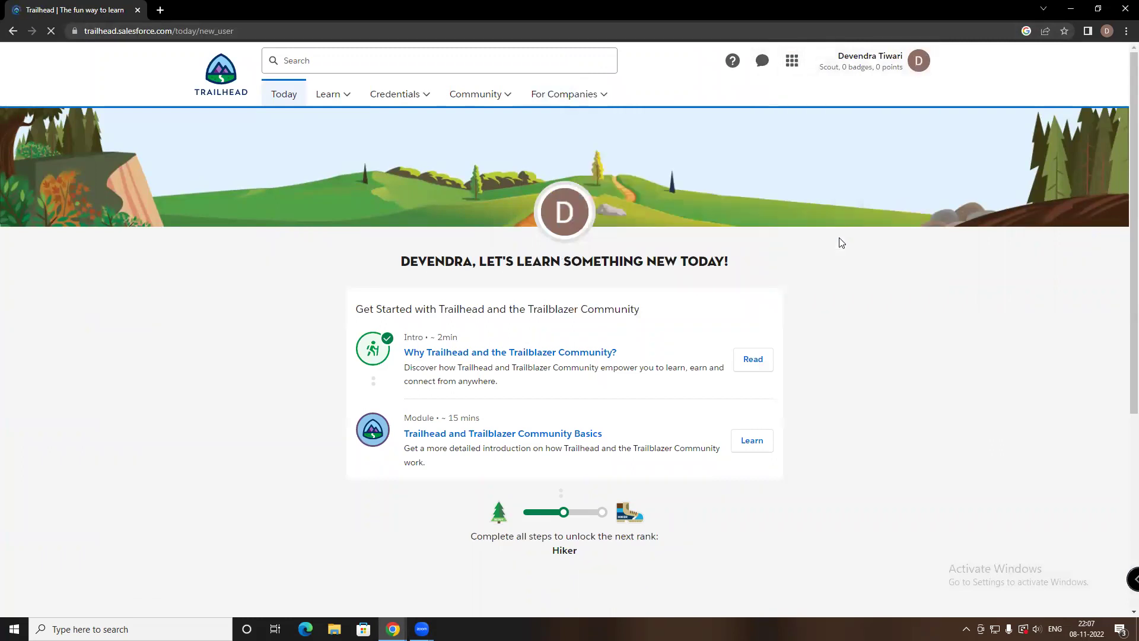
pyautogui.click(919, 61)
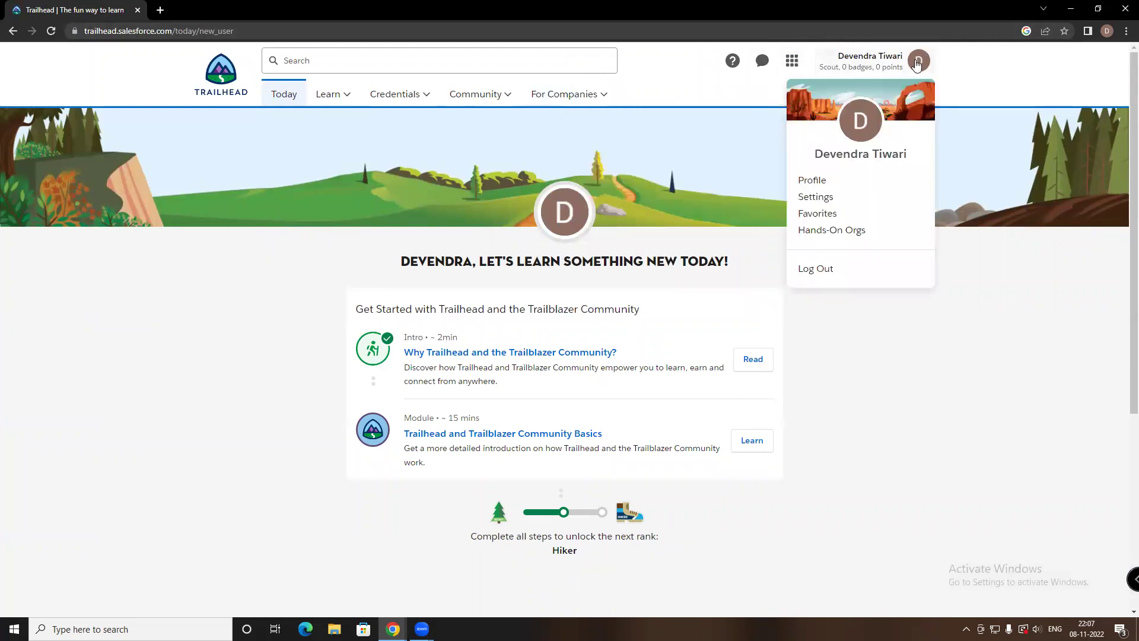
pyautogui.click(829, 234)
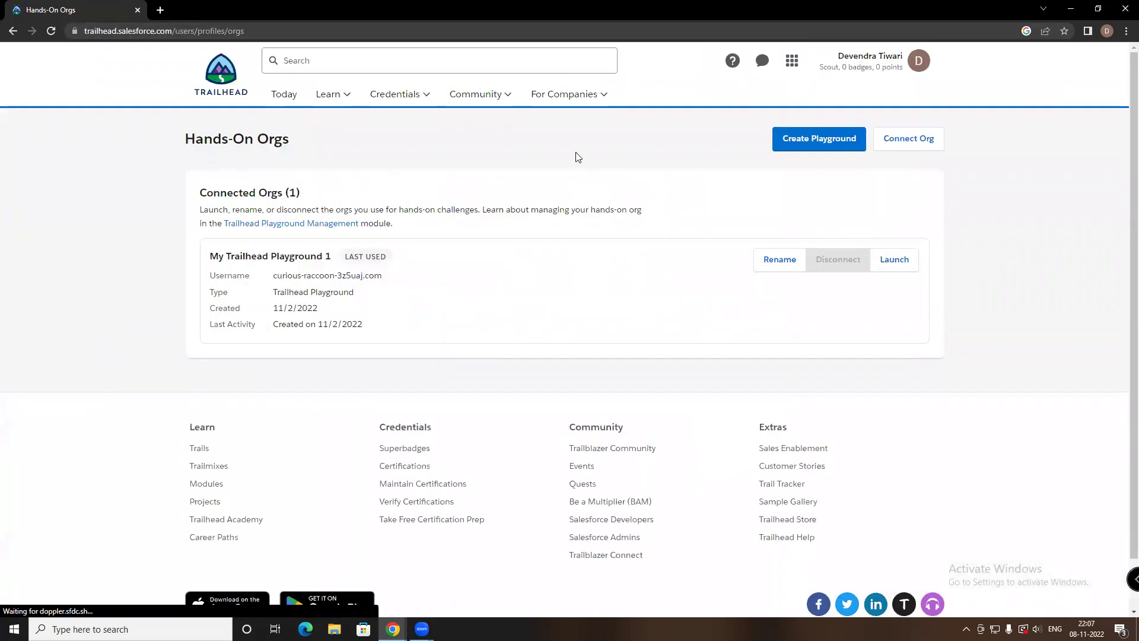
pyautogui.scroll(-1, 742, 196)
pyautogui.click(893, 203)
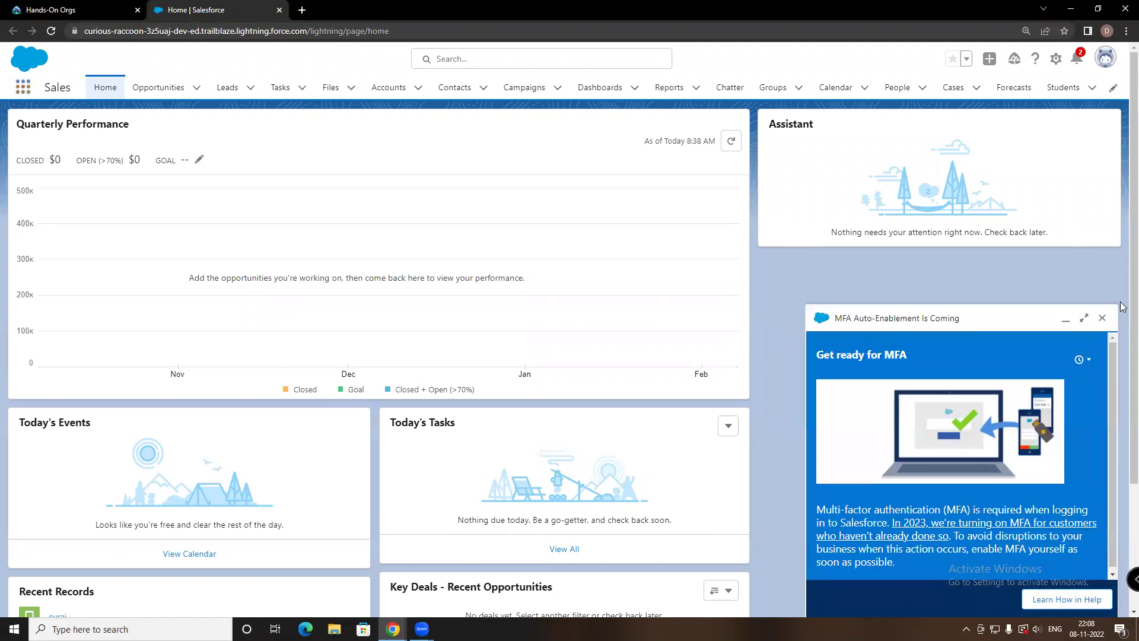
# Dismiss the MFA popup and open Setup's Object Manager from the gear menu
pyautogui.click(1104, 319)
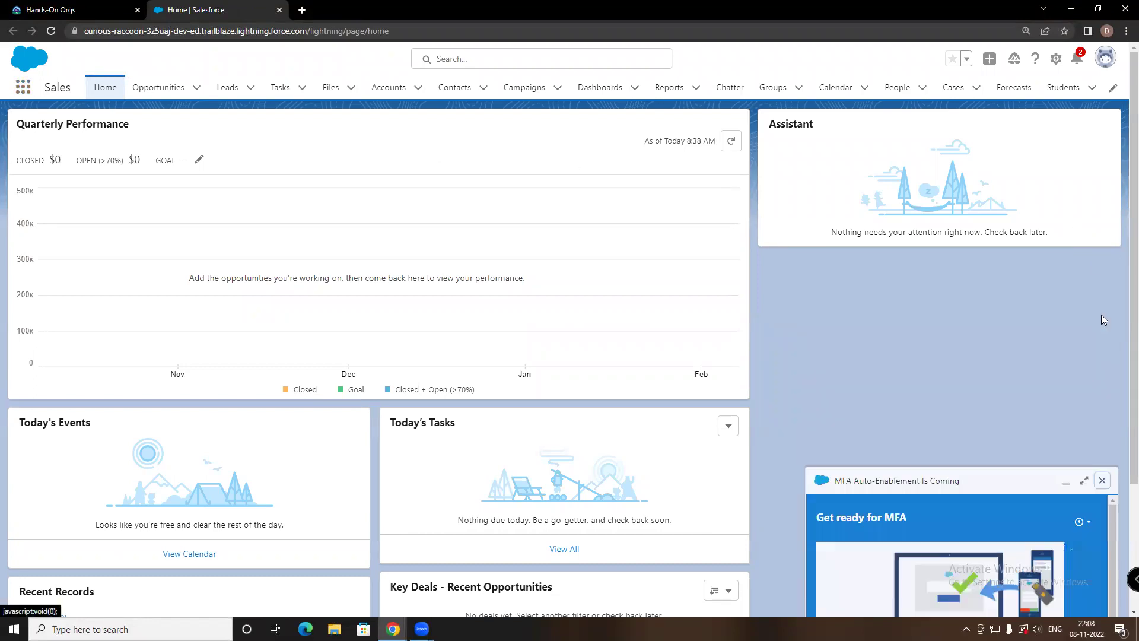
pyautogui.click(1071, 88)
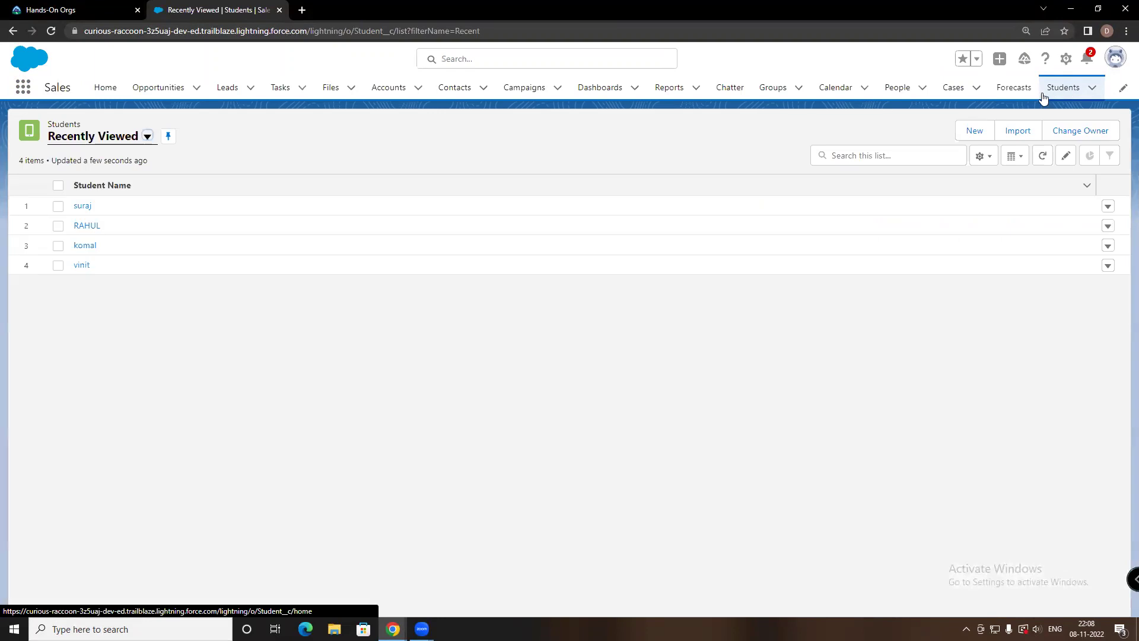
pyautogui.click(1066, 59)
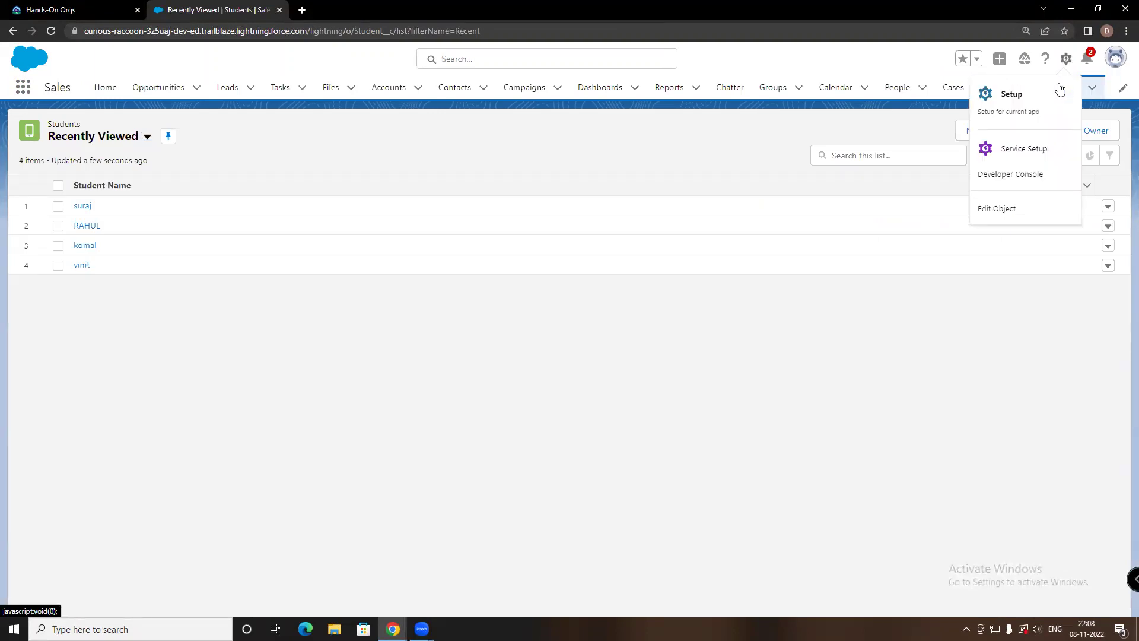
pyautogui.click(1032, 105)
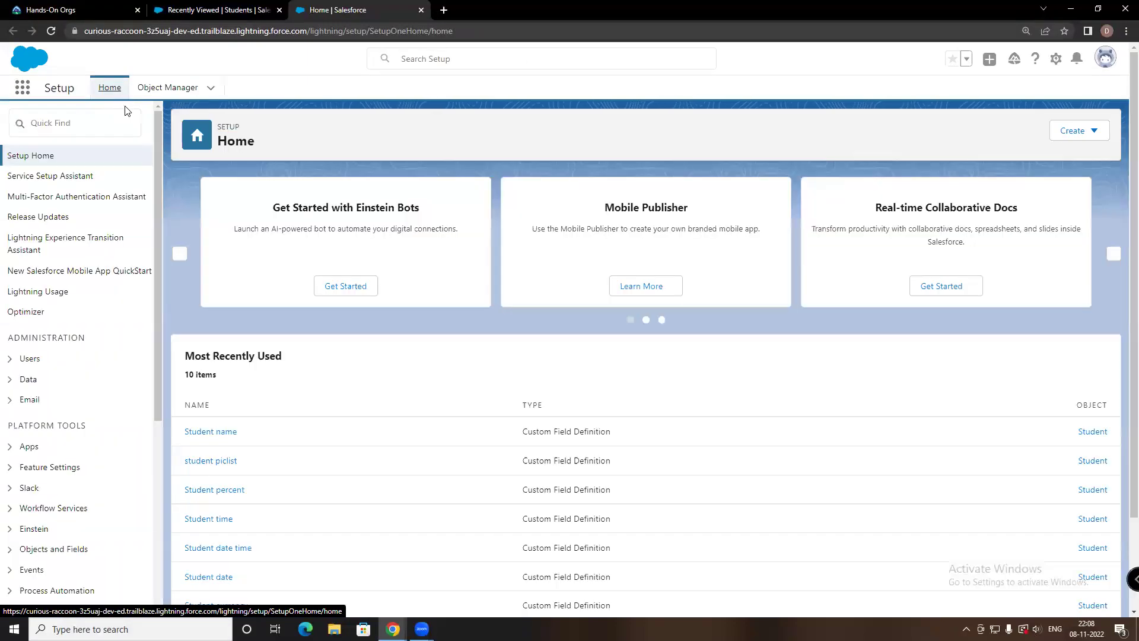
pyautogui.click(172, 92)
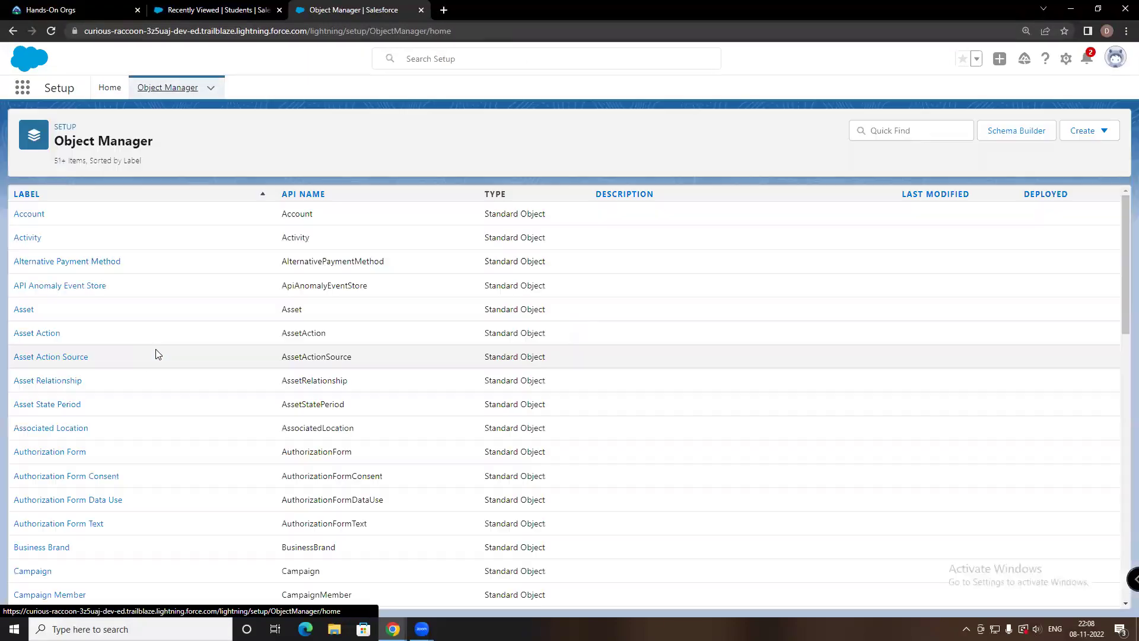
# Filter objects by 'stu', open Student, and view its Fields & Relationships
pyautogui.click(890, 133)
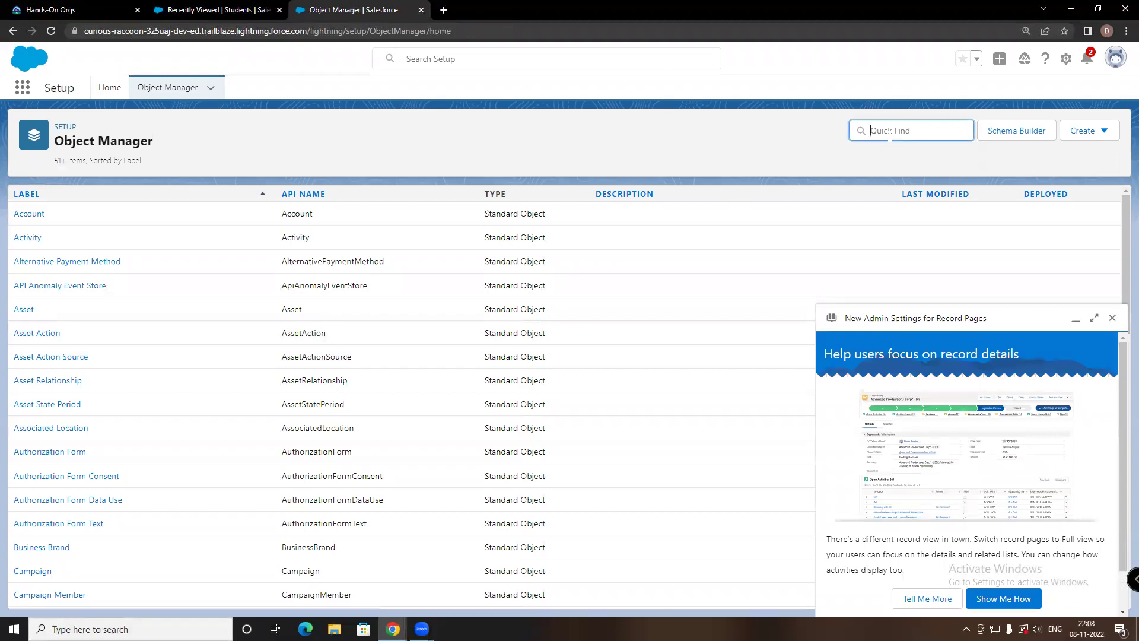
pyautogui.write('stu')
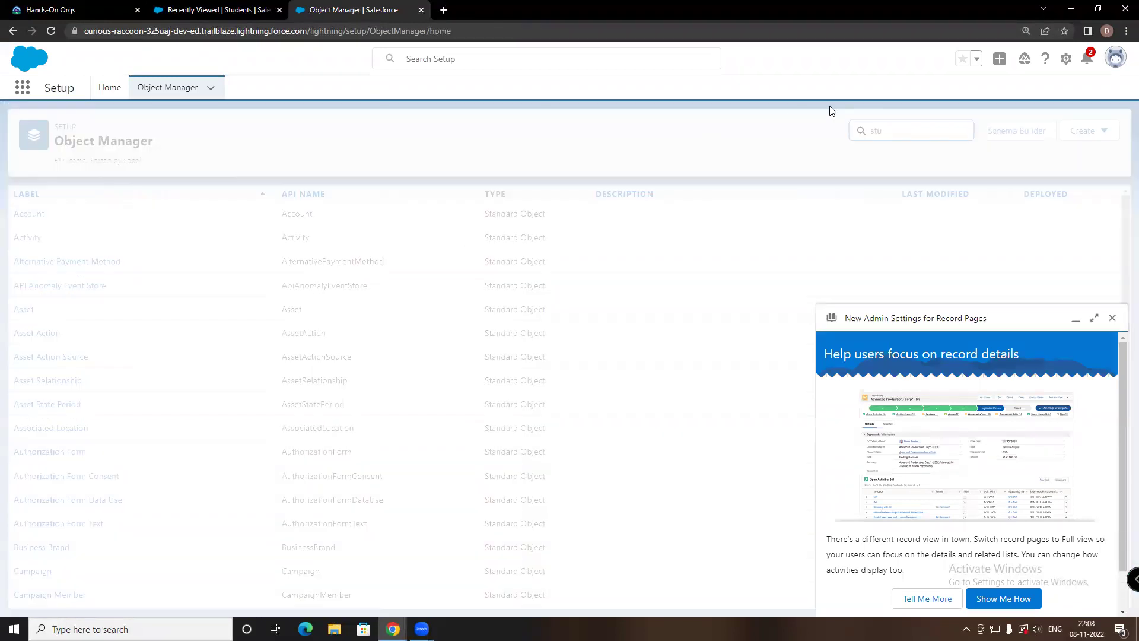
pyautogui.click(26, 240)
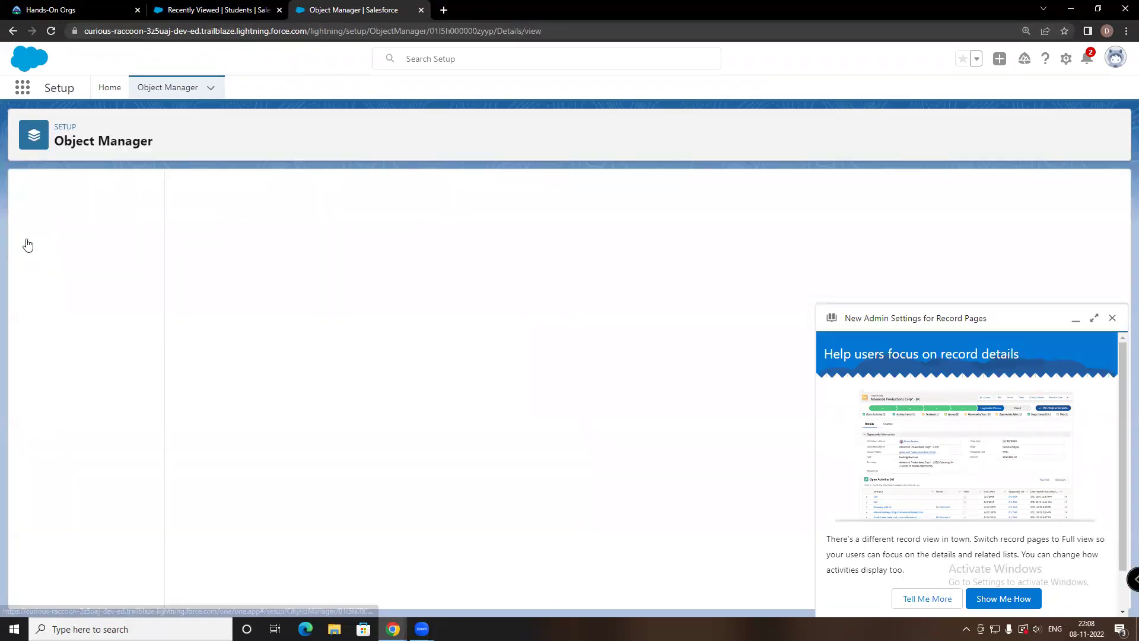
pyautogui.click(1112, 318)
pyautogui.click(74, 217)
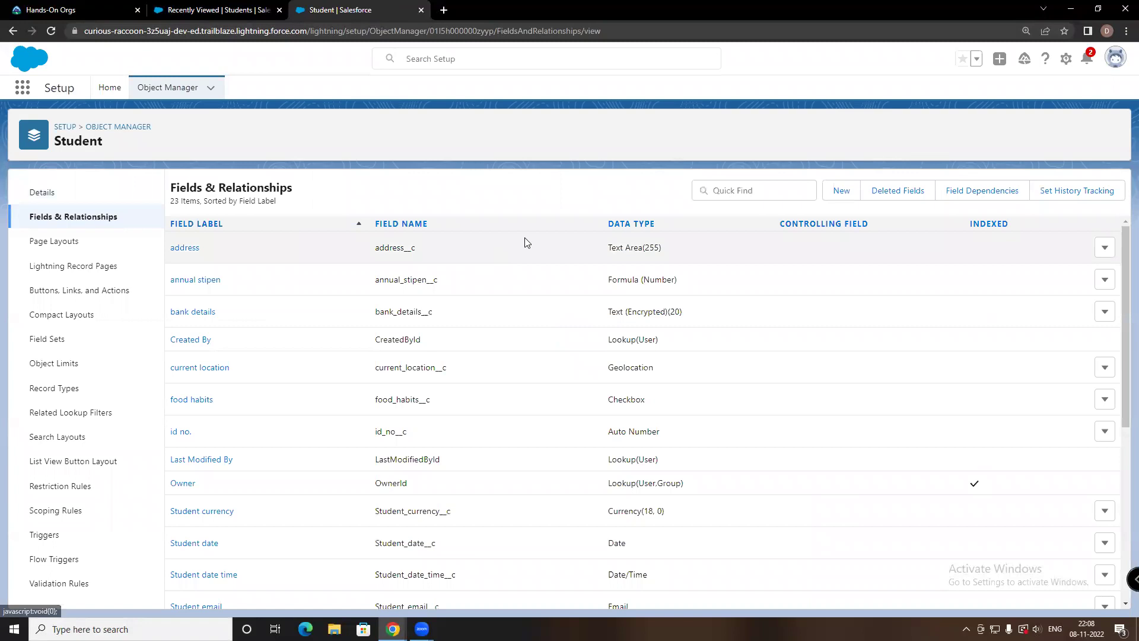
pyautogui.scroll(-5, 522, 249)
pyautogui.scroll(4, 534, 272)
pyautogui.scroll(-1, 534, 272)
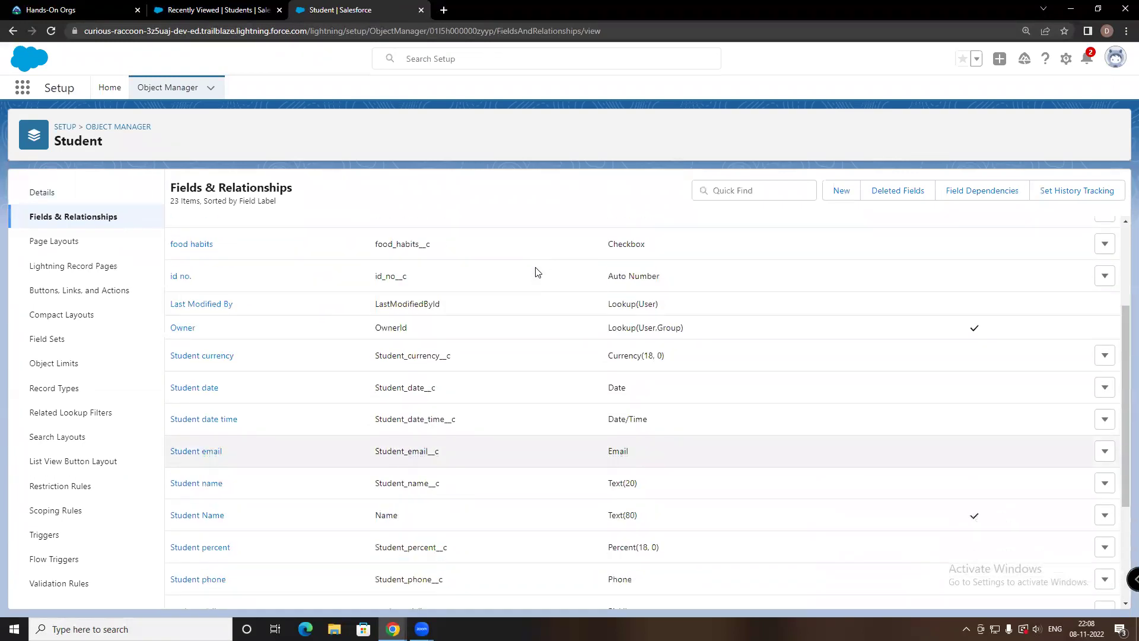
# Glance at the new Student field page, then return to the Object Manager object list
pyautogui.click(841, 191)
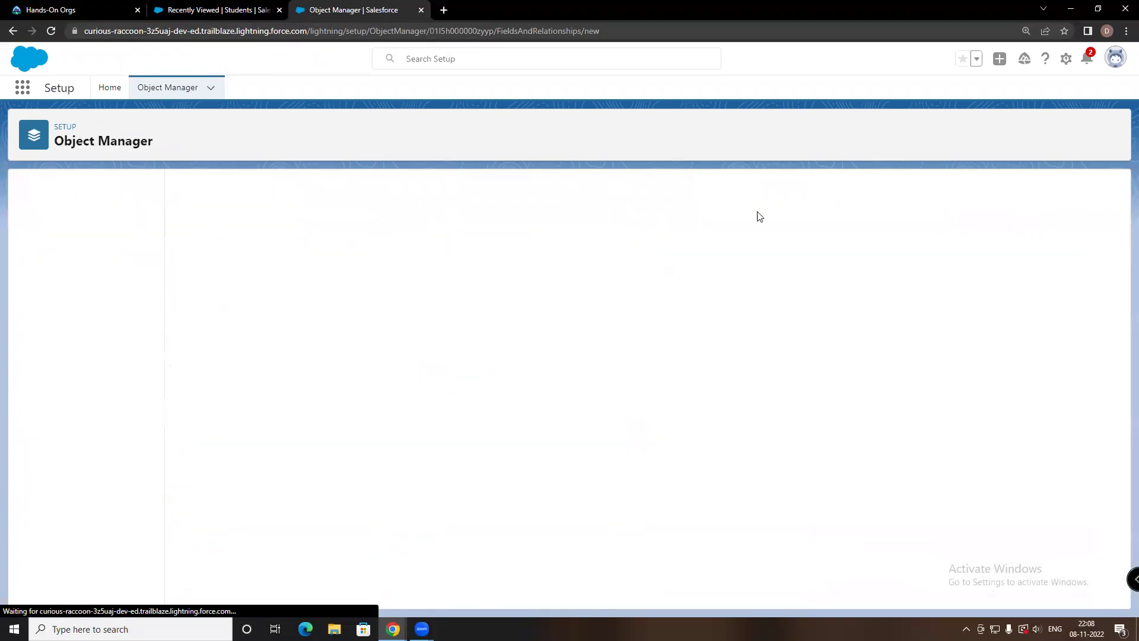
pyautogui.scroll(-5, 241, 247)
pyautogui.scroll(1, 189, 253)
pyautogui.scroll(1, 190, 255)
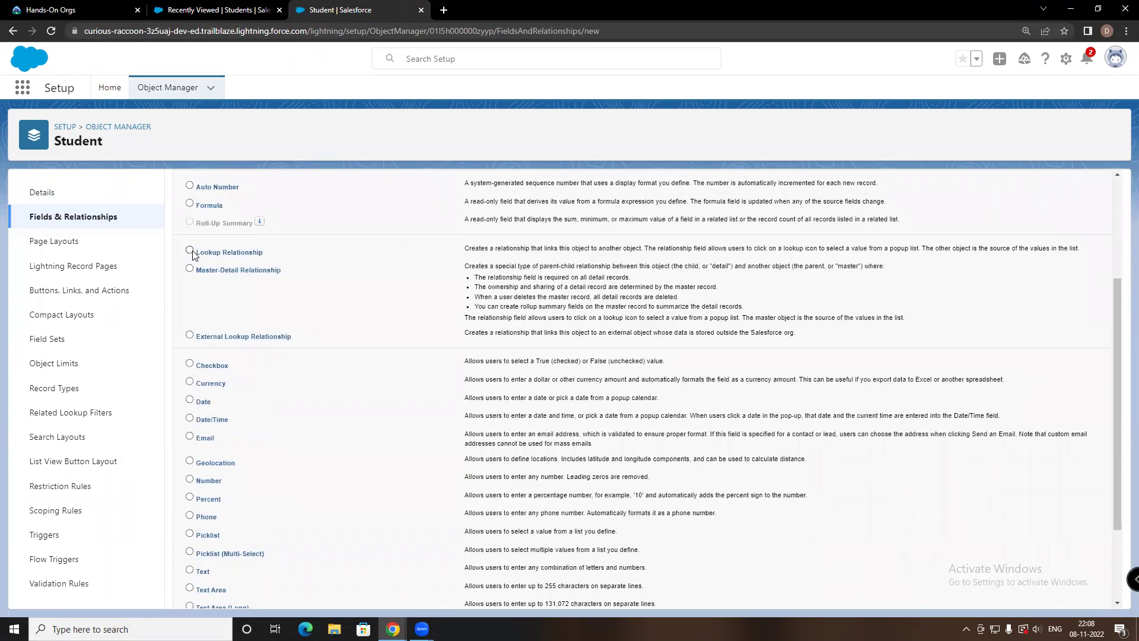
pyautogui.scroll(3, 193, 255)
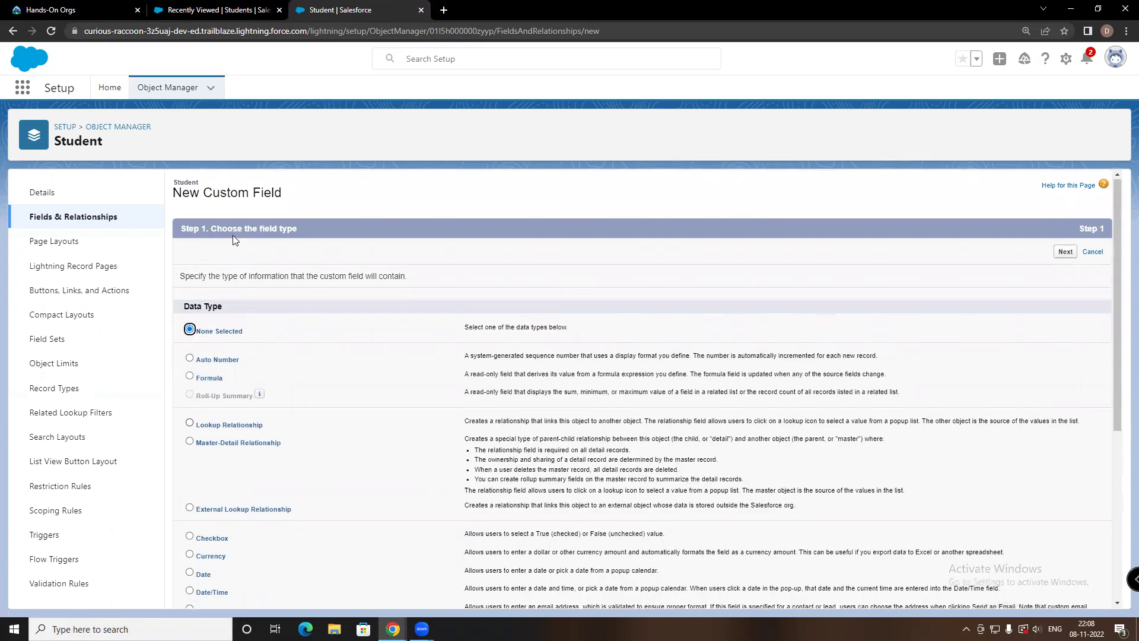
pyautogui.click(195, 95)
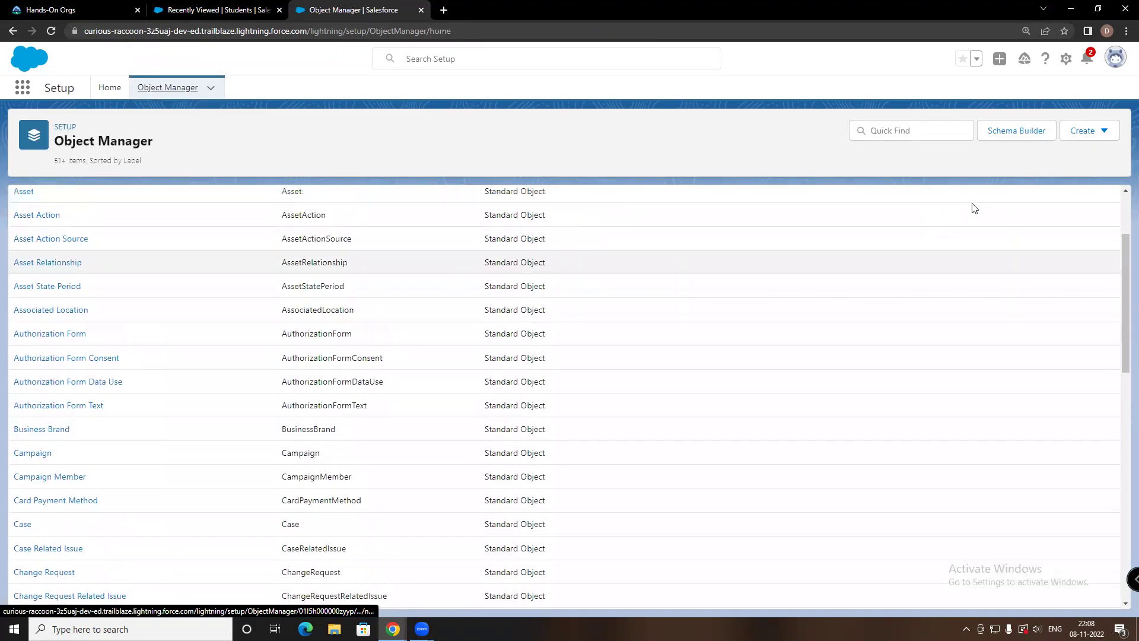
# Start a new custom object labelled 'student department' with matching plural label
pyautogui.click(1087, 134)
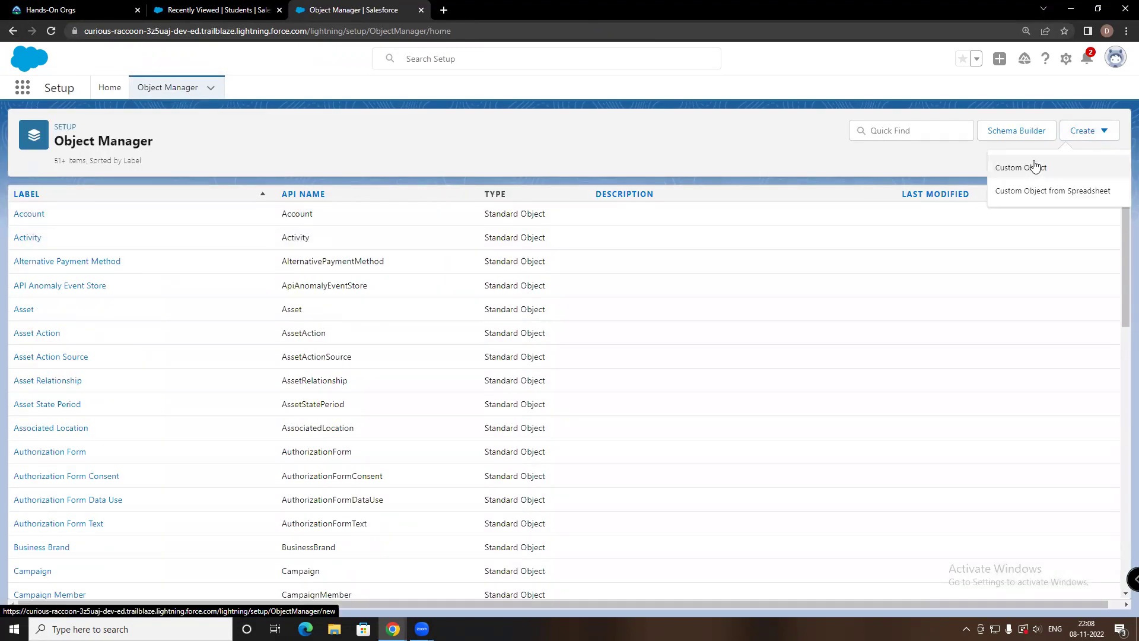
pyautogui.click(1034, 169)
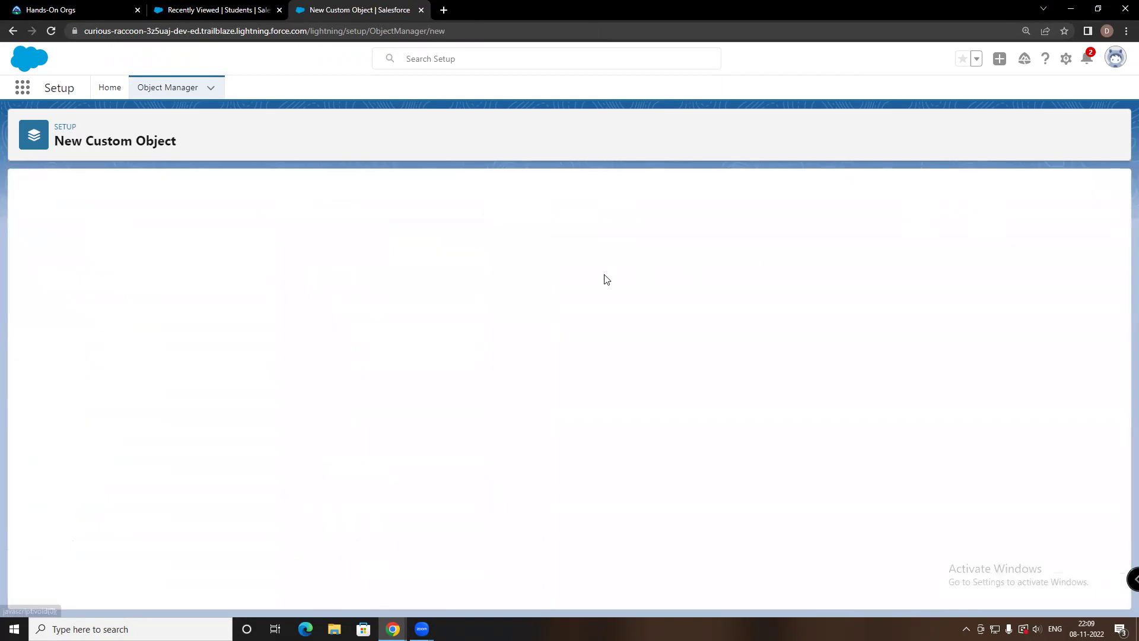
pyautogui.click(247, 300)
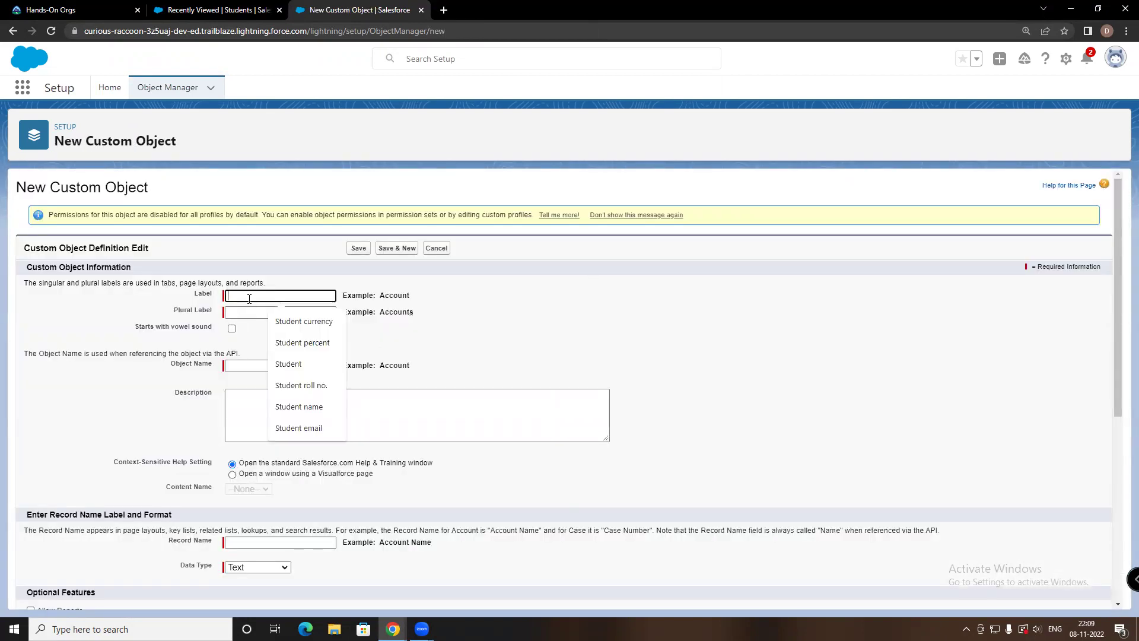
pyautogui.write('S')
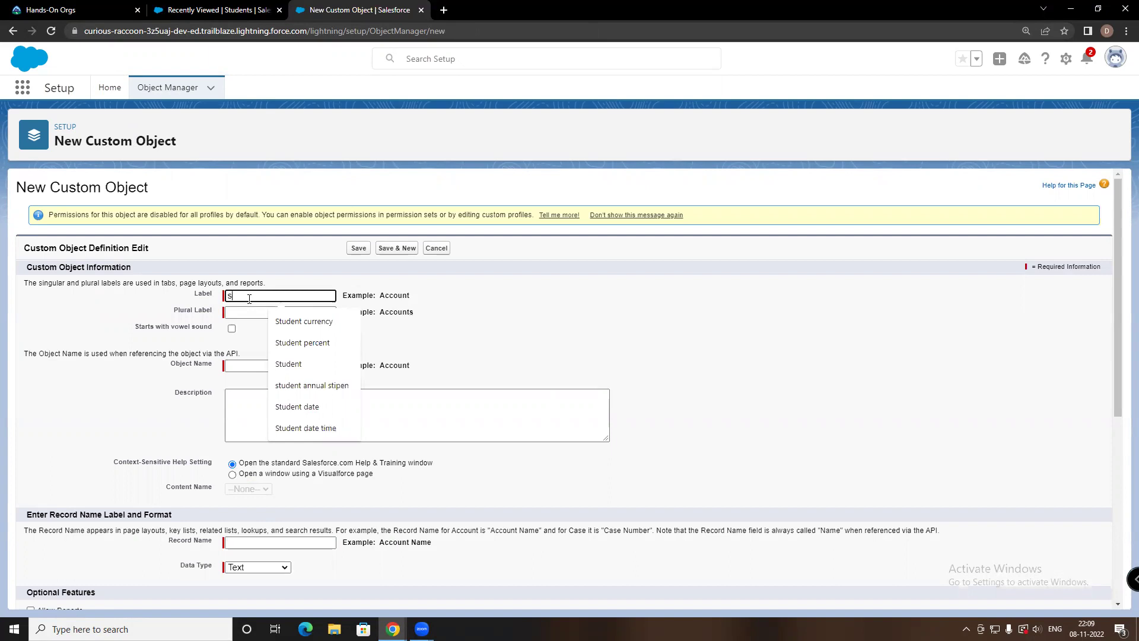
pyautogui.write('tudent department')
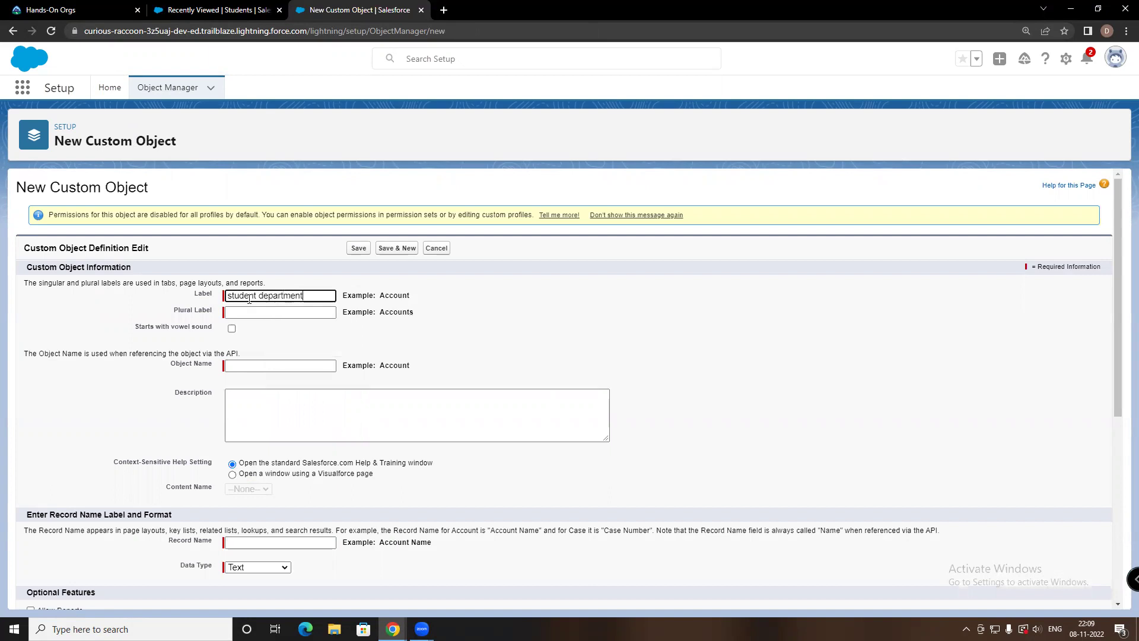
pyautogui.click(246, 312)
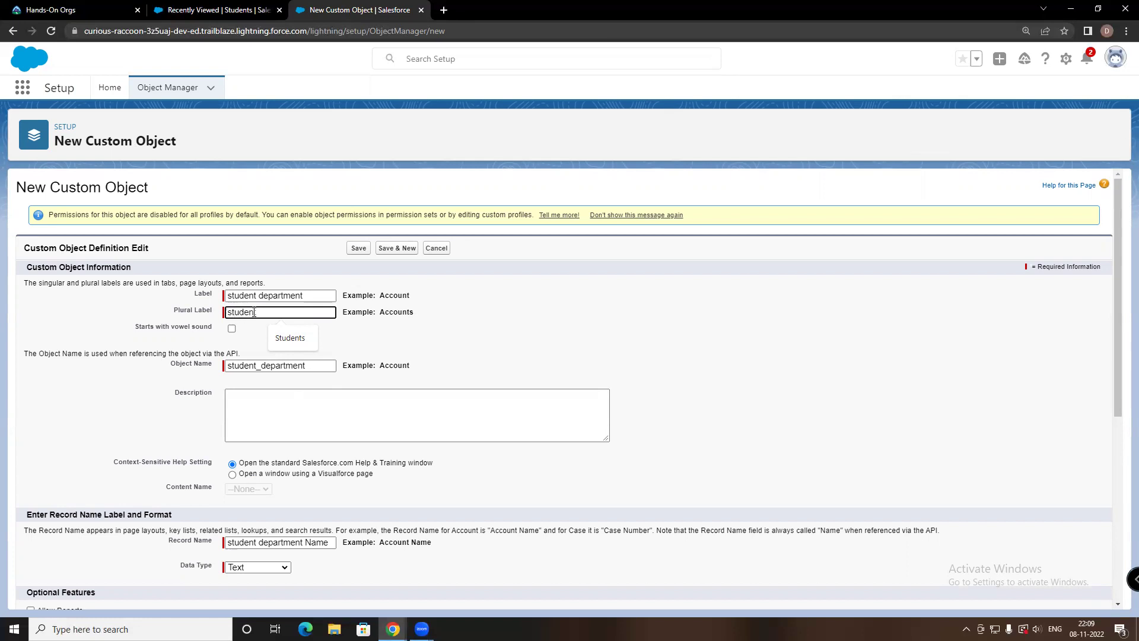
pyautogui.write('t')
# Enable Add Notes and Attachments and Launch New Custom Tab Wizard for the object
pyautogui.scroll(-3, 877, 450)
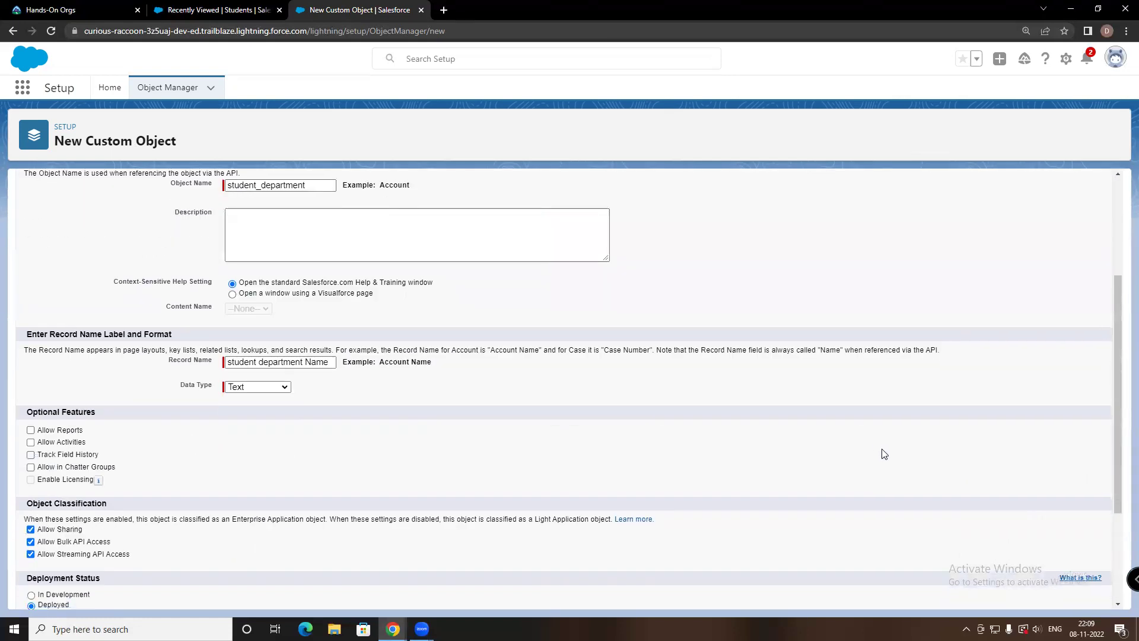
pyautogui.scroll(-2, 884, 454)
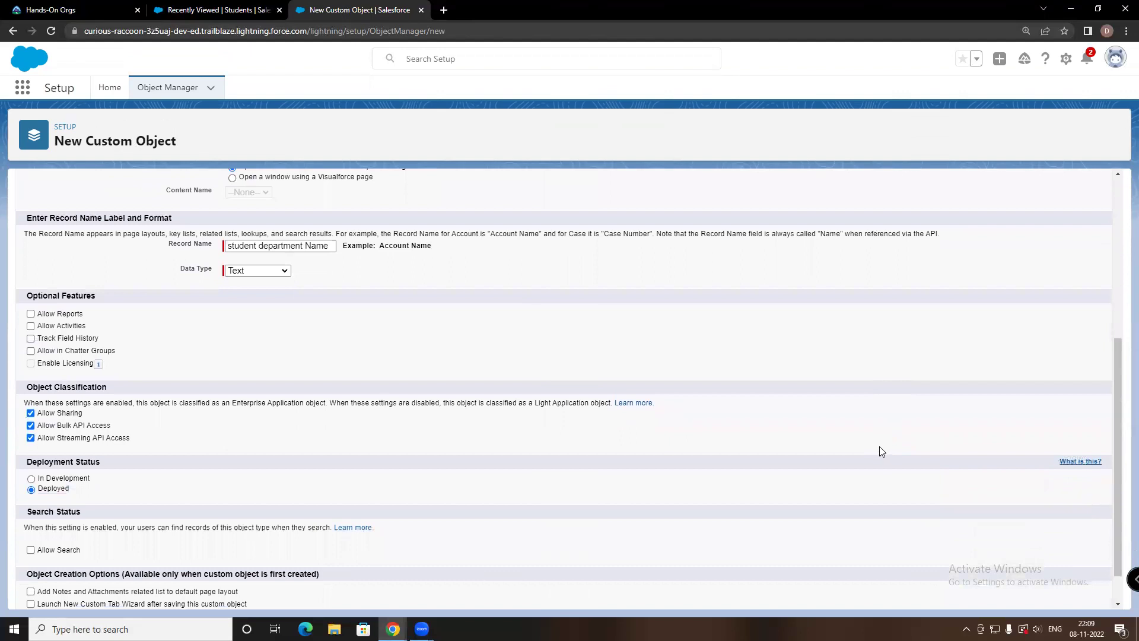
pyautogui.scroll(-1, 881, 452)
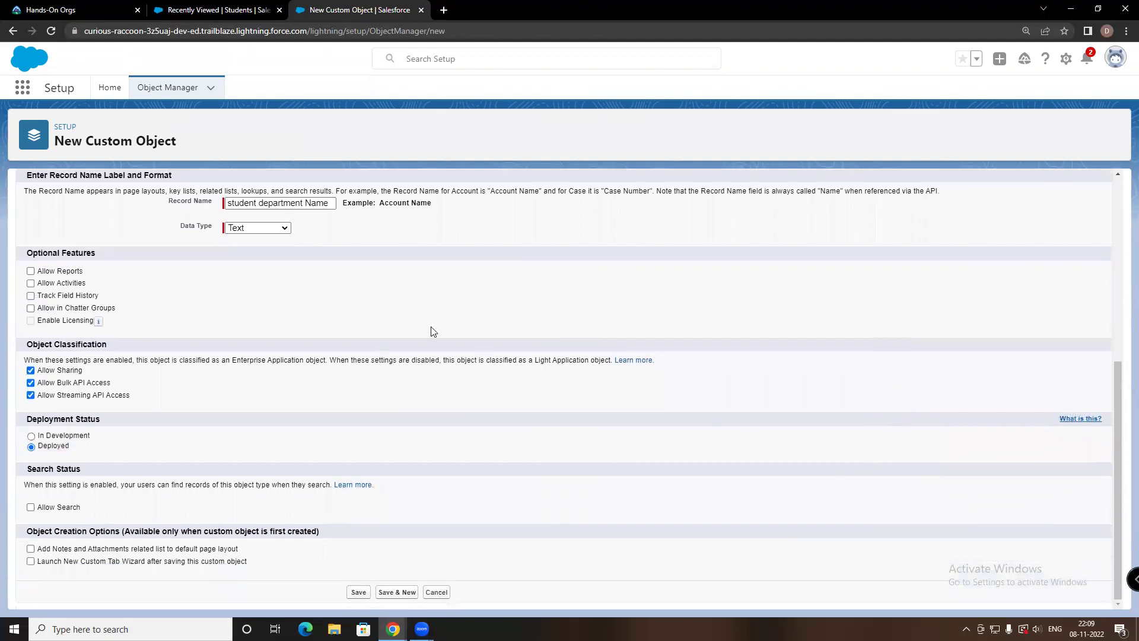
pyautogui.click(31, 548)
pyautogui.click(31, 561)
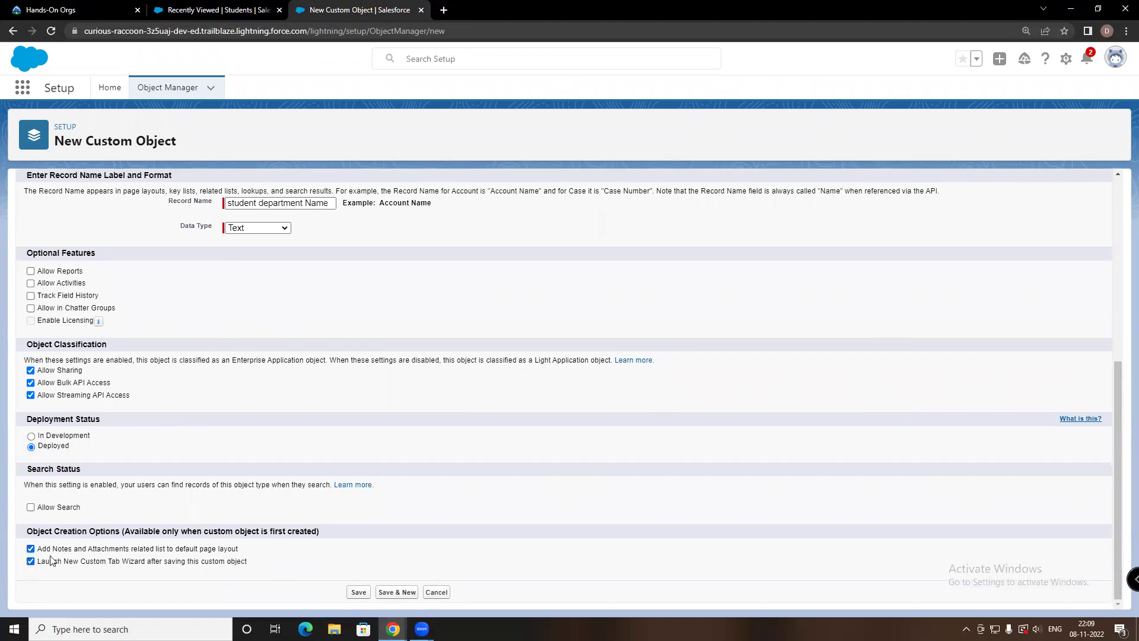
# Save student department and create its tab with the Cell phone style, added to all apps
pyautogui.click(359, 592)
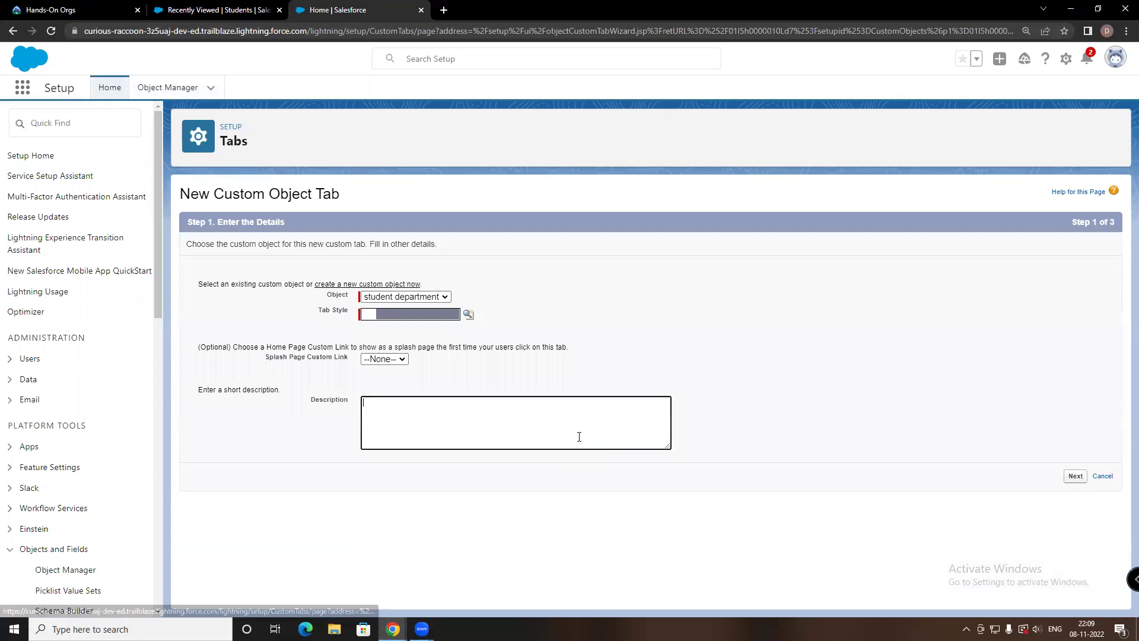
pyautogui.click(368, 316)
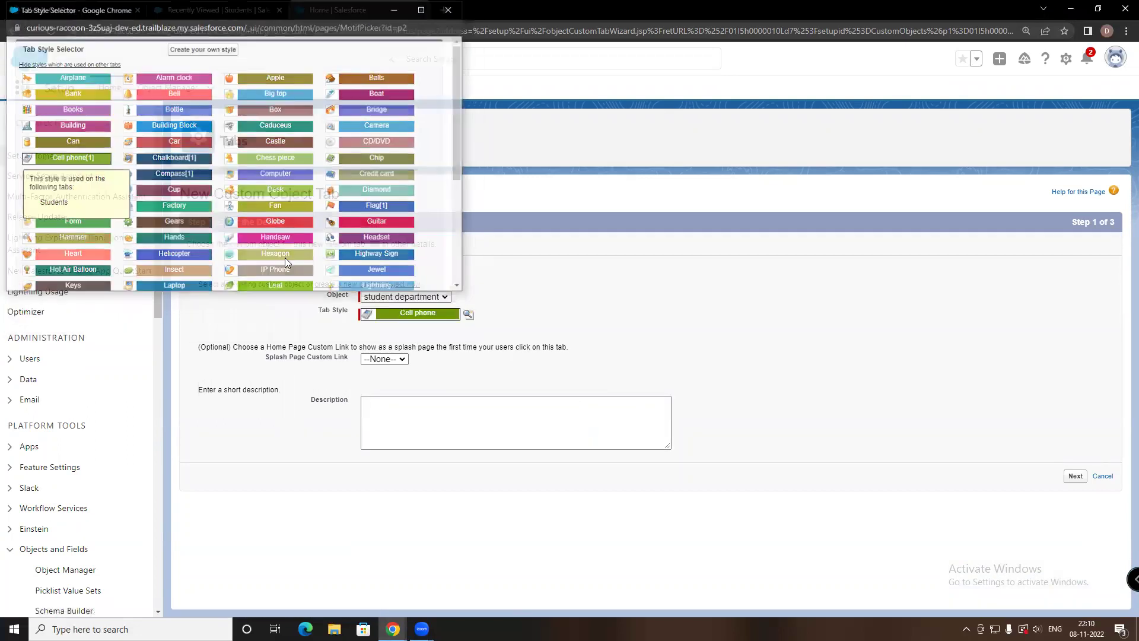
pyautogui.click(67, 178)
pyautogui.click(419, 437)
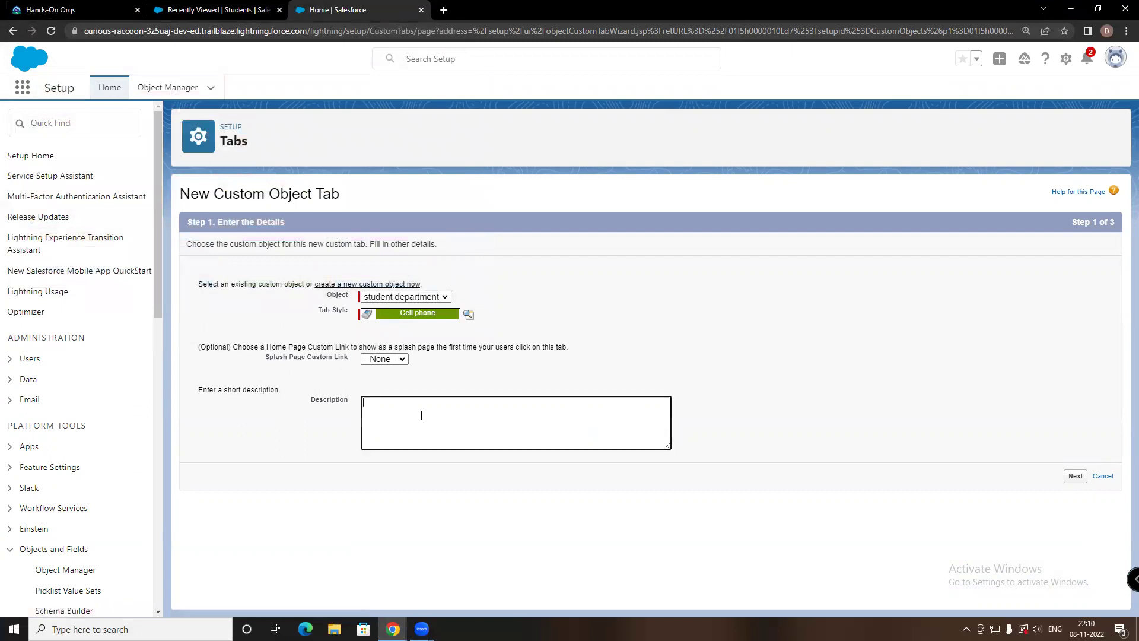
pyautogui.click(1075, 476)
pyautogui.scroll(-6, 509, 430)
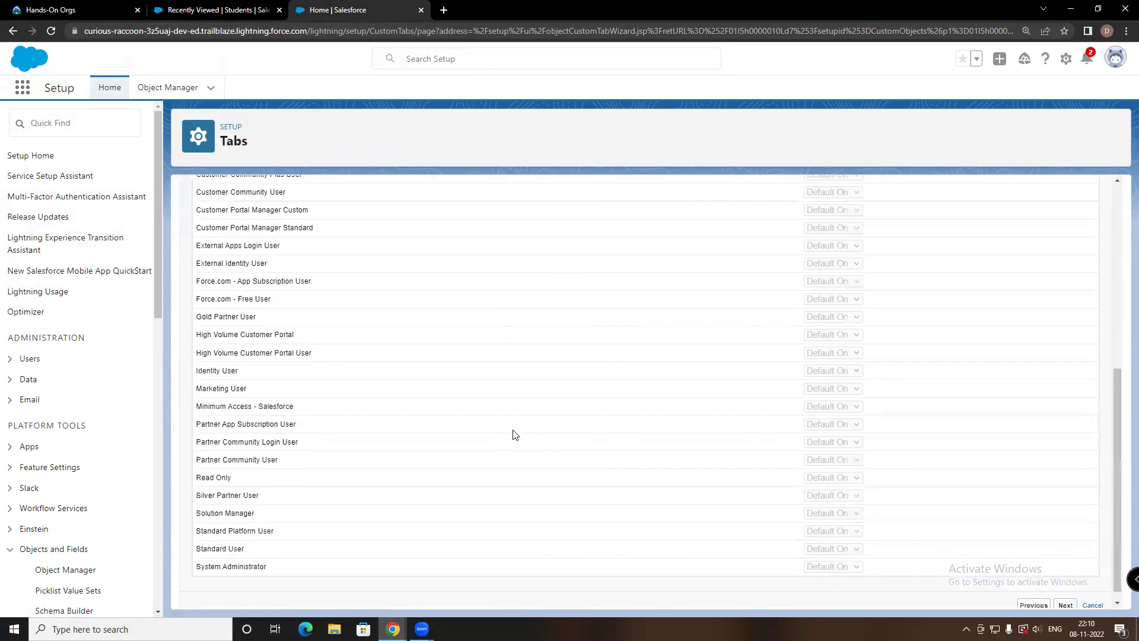
pyautogui.click(1066, 593)
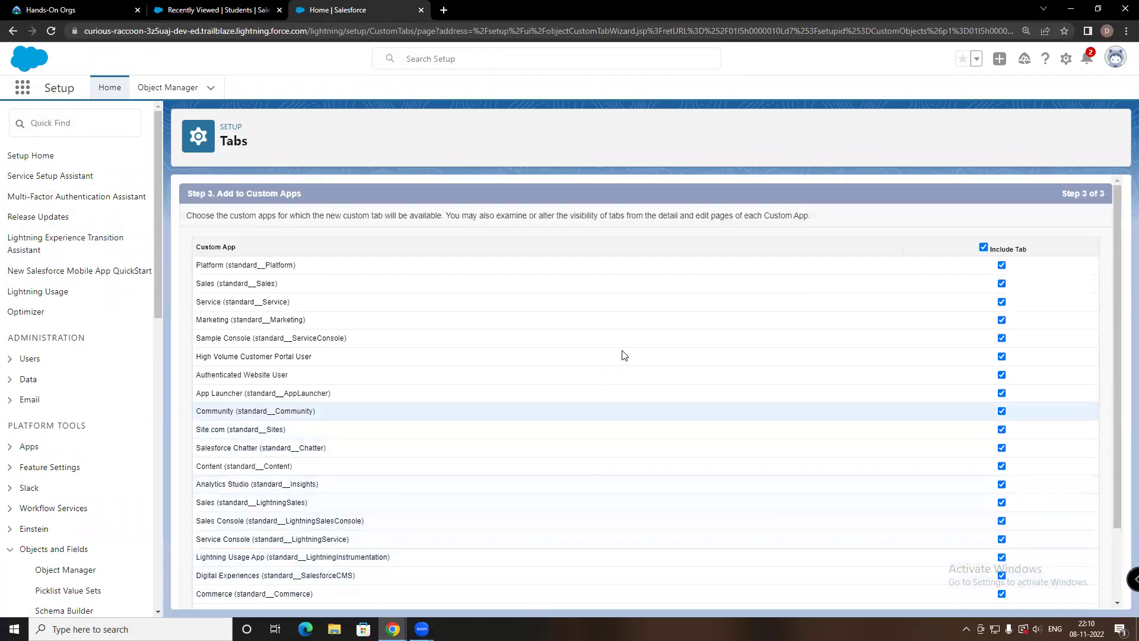
pyautogui.scroll(-3, 623, 353)
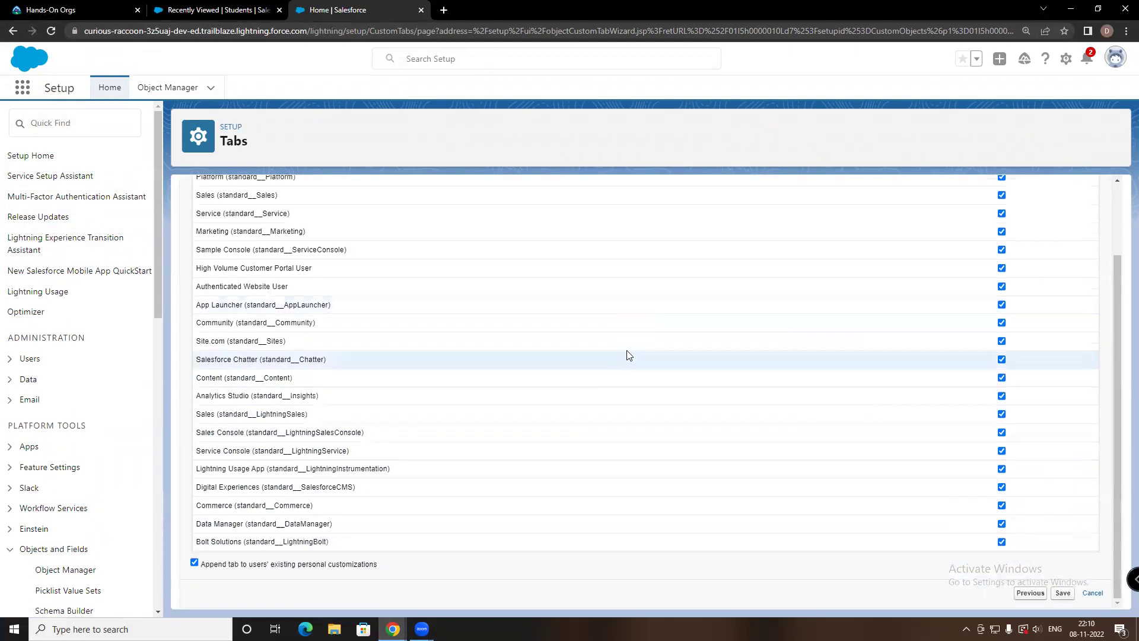
pyautogui.click(1063, 593)
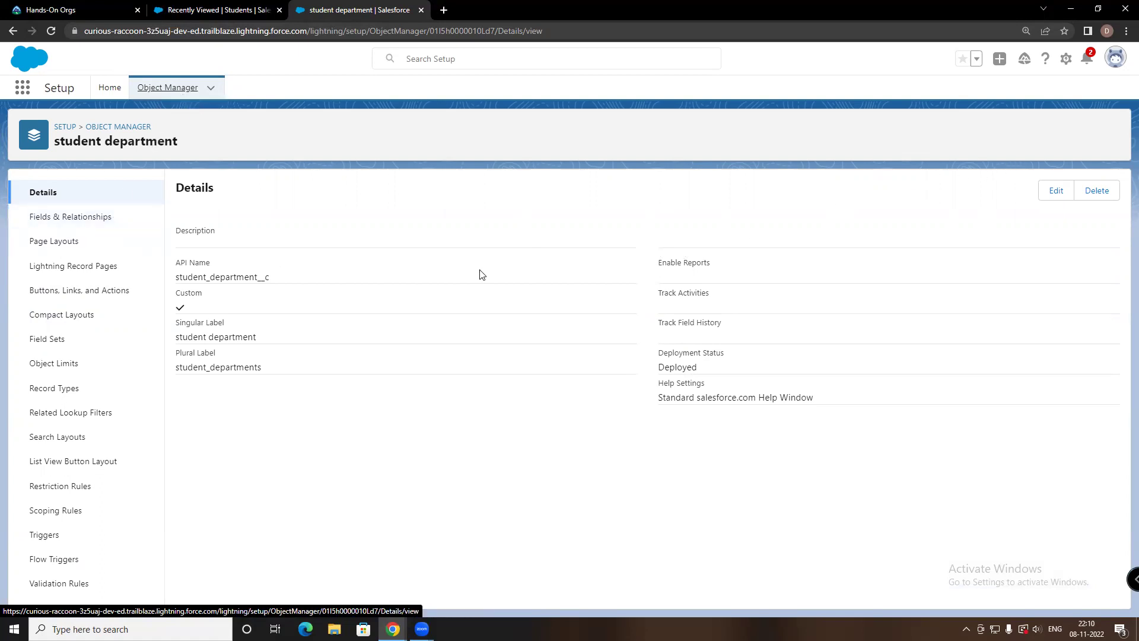
# Start a new student department field with the Text data type and proceed to details
pyautogui.click(97, 218)
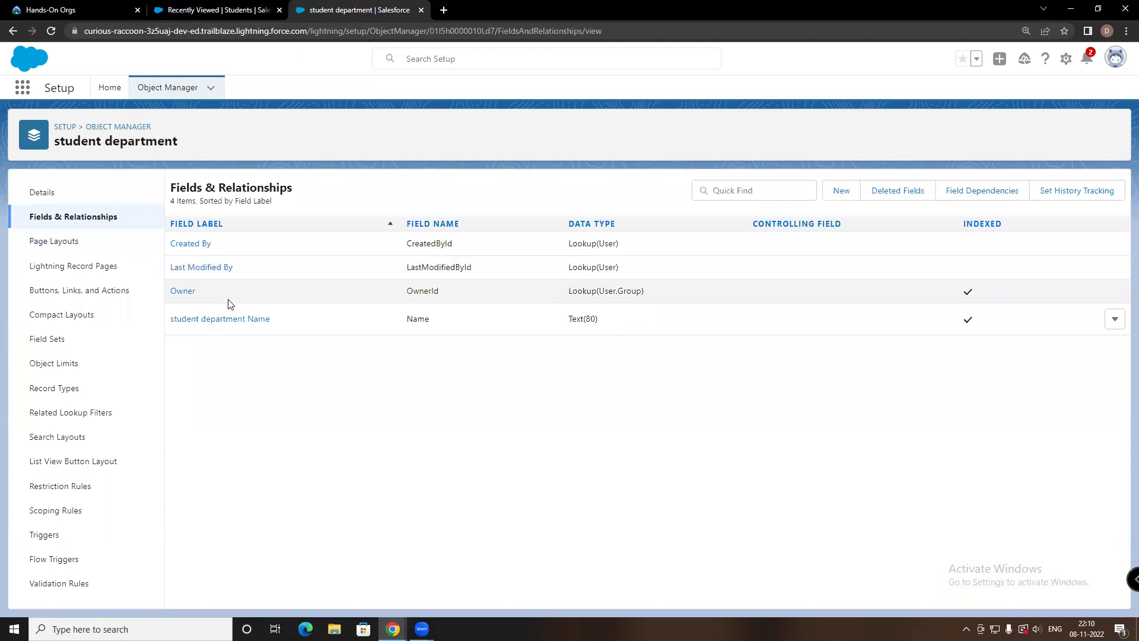
pyautogui.click(840, 190)
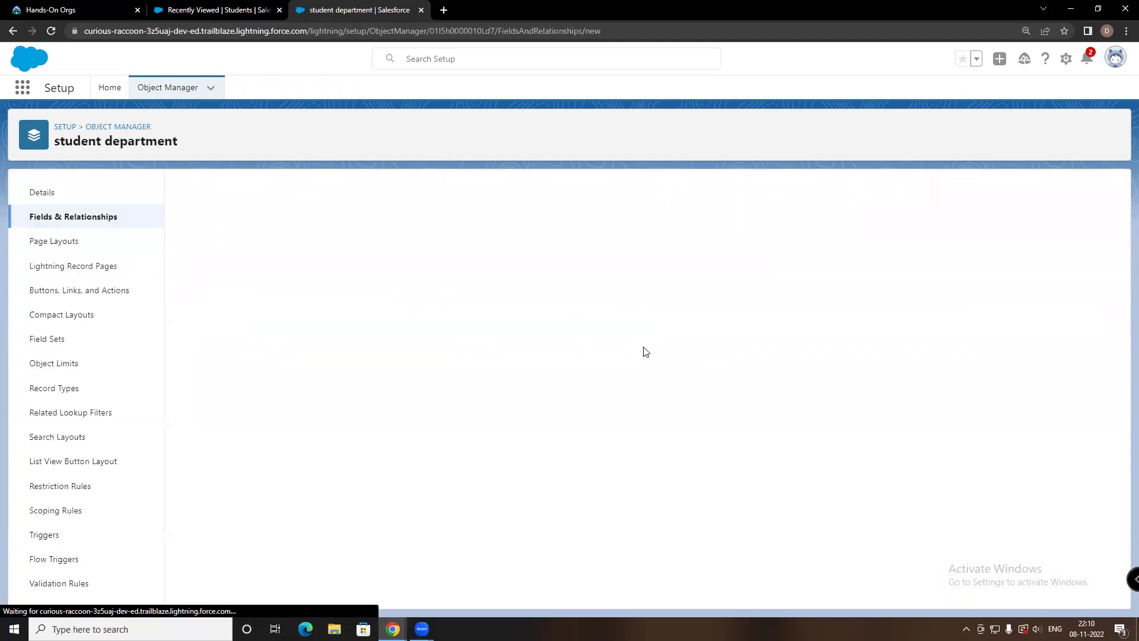
pyautogui.scroll(-2, 267, 462)
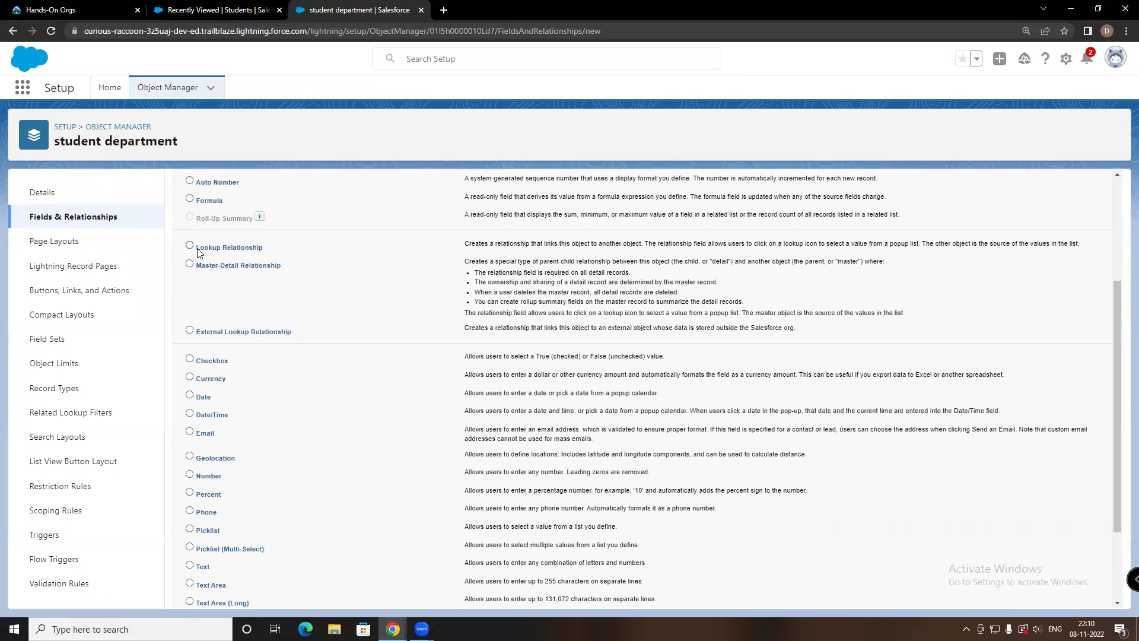
pyautogui.click(190, 474)
pyautogui.click(191, 566)
pyautogui.scroll(-2, 483, 490)
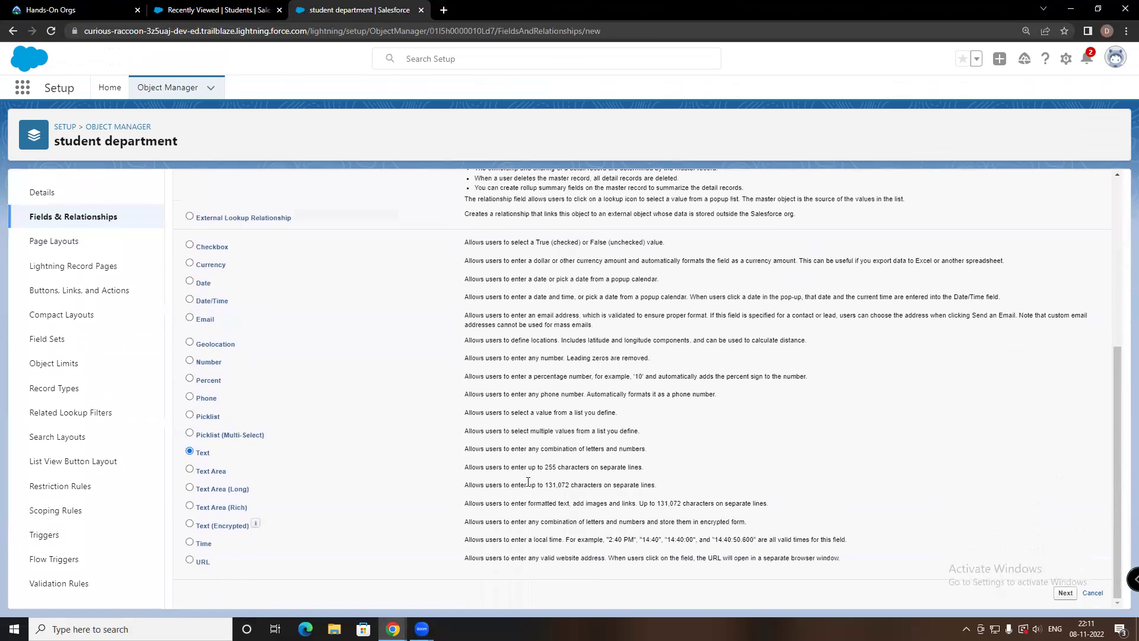
pyautogui.click(1057, 593)
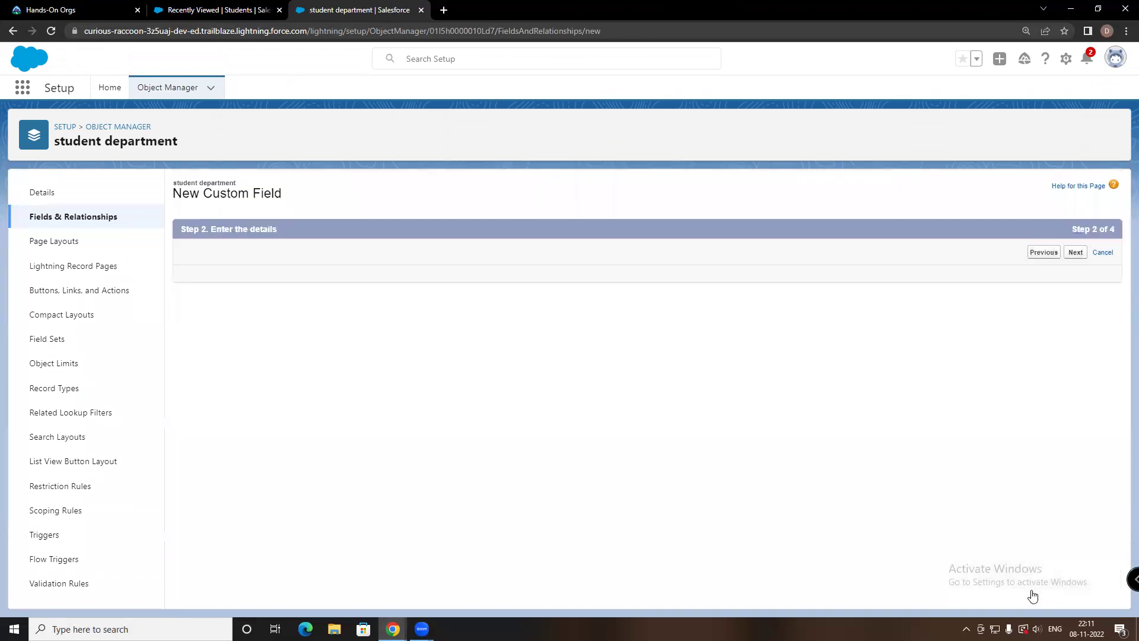
# Create the dpt_code Text field with length 20, keeping default security and layouts
pyautogui.click(385, 277)
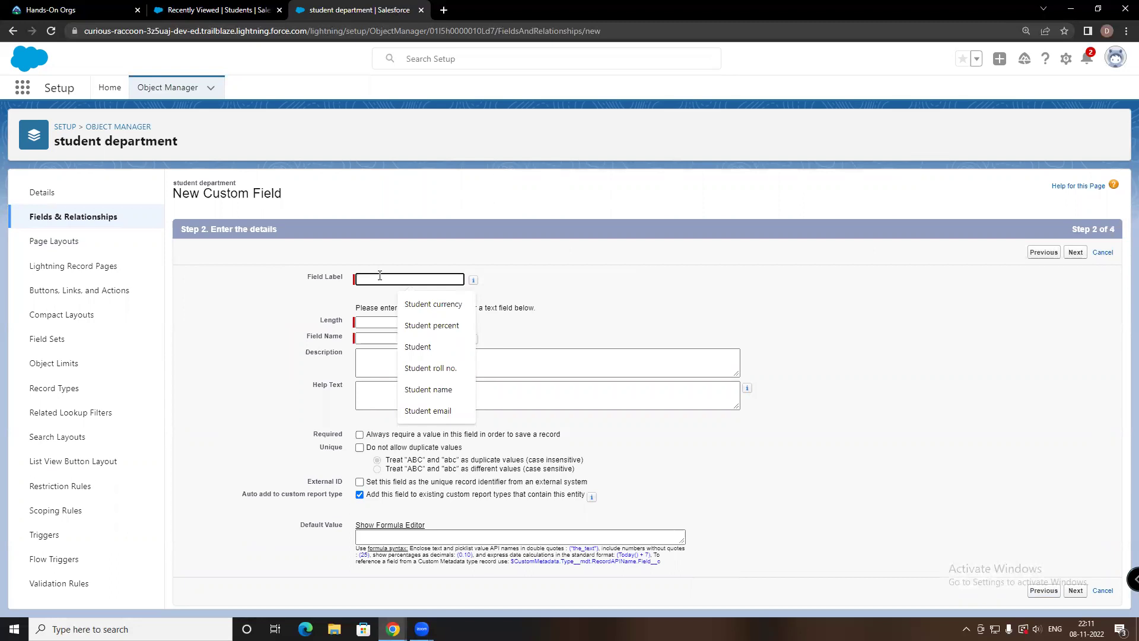
pyautogui.write('dpt_code')
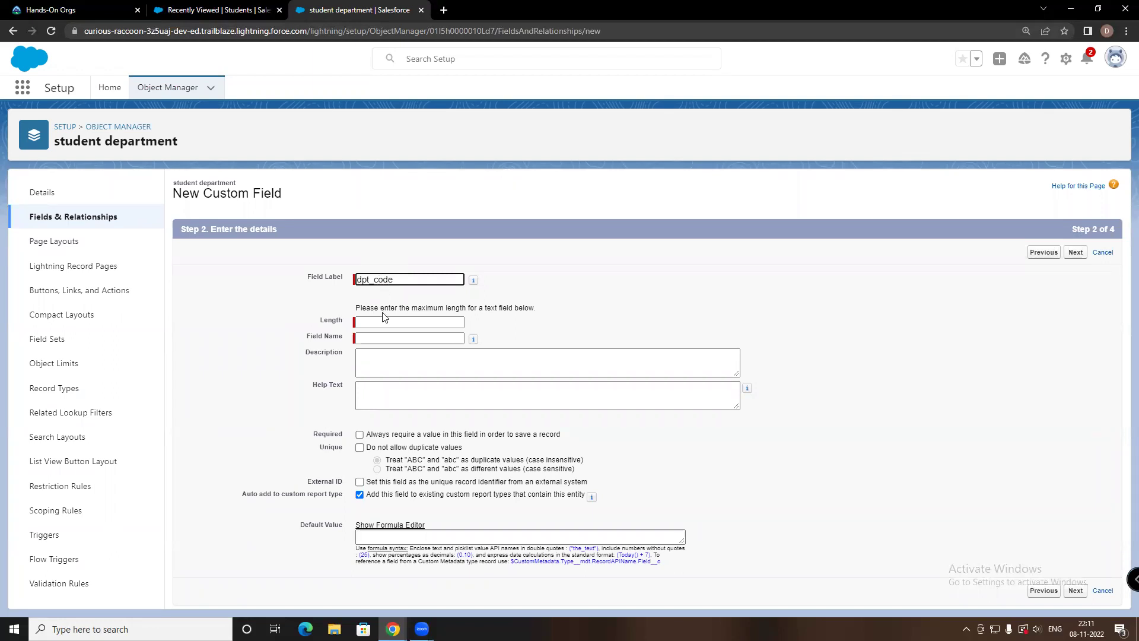
pyautogui.click(383, 322)
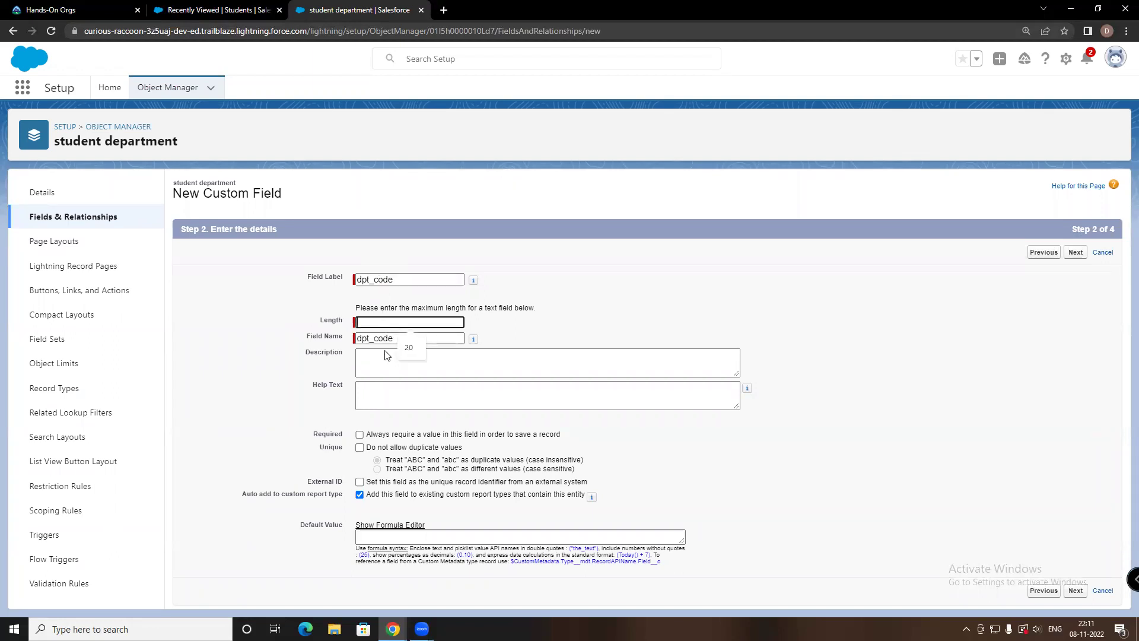
pyautogui.click(409, 348)
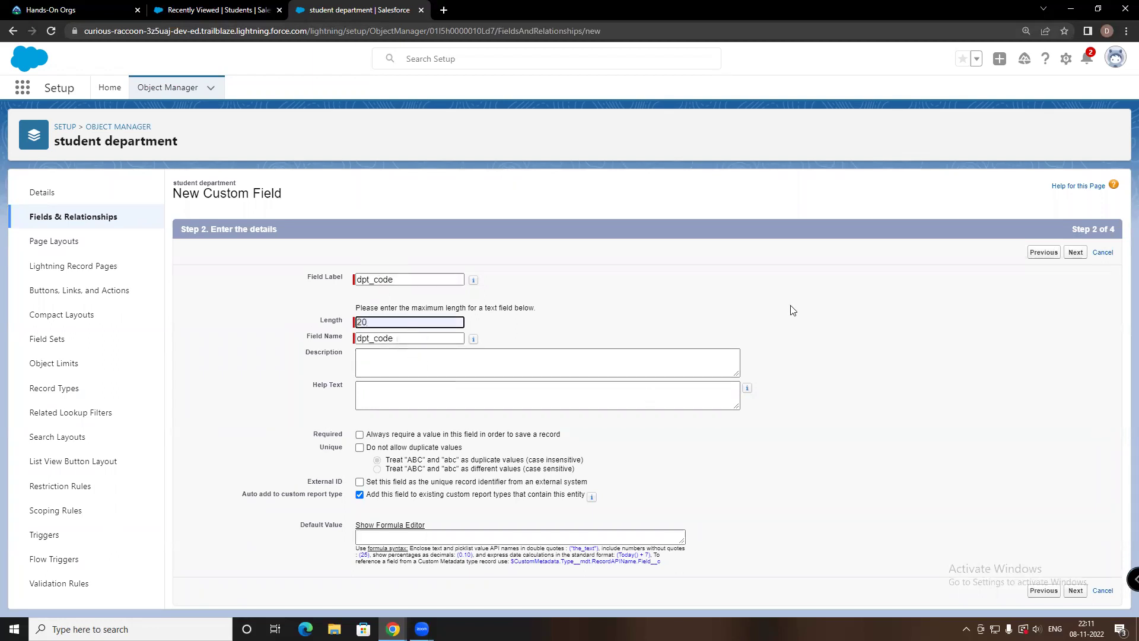
pyautogui.doubleClick(697, 349)
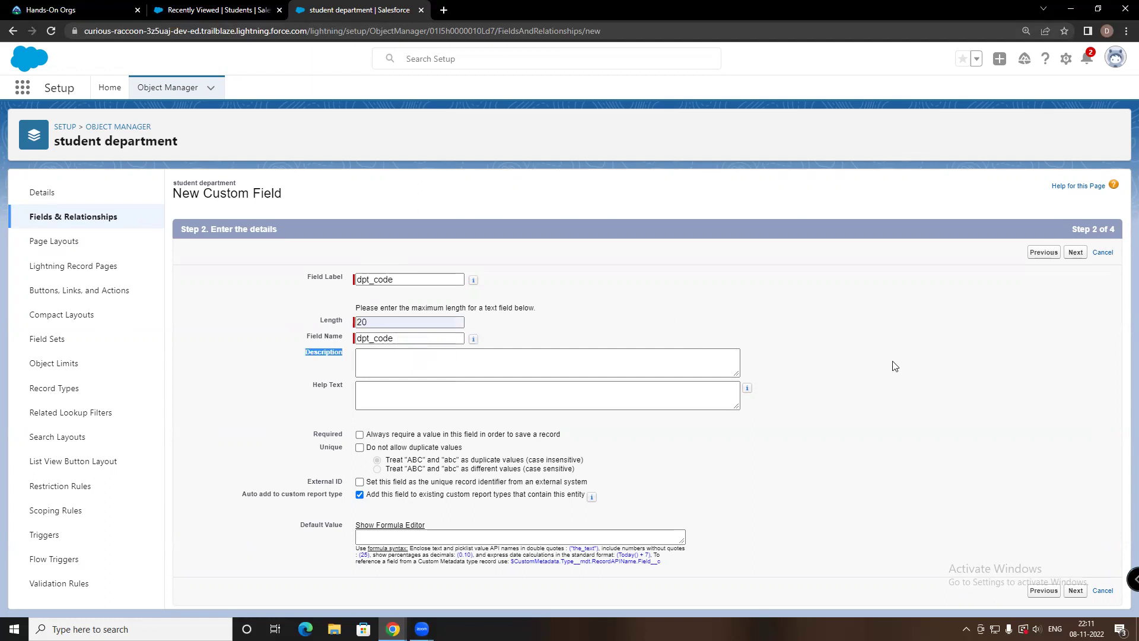
pyautogui.click(1074, 592)
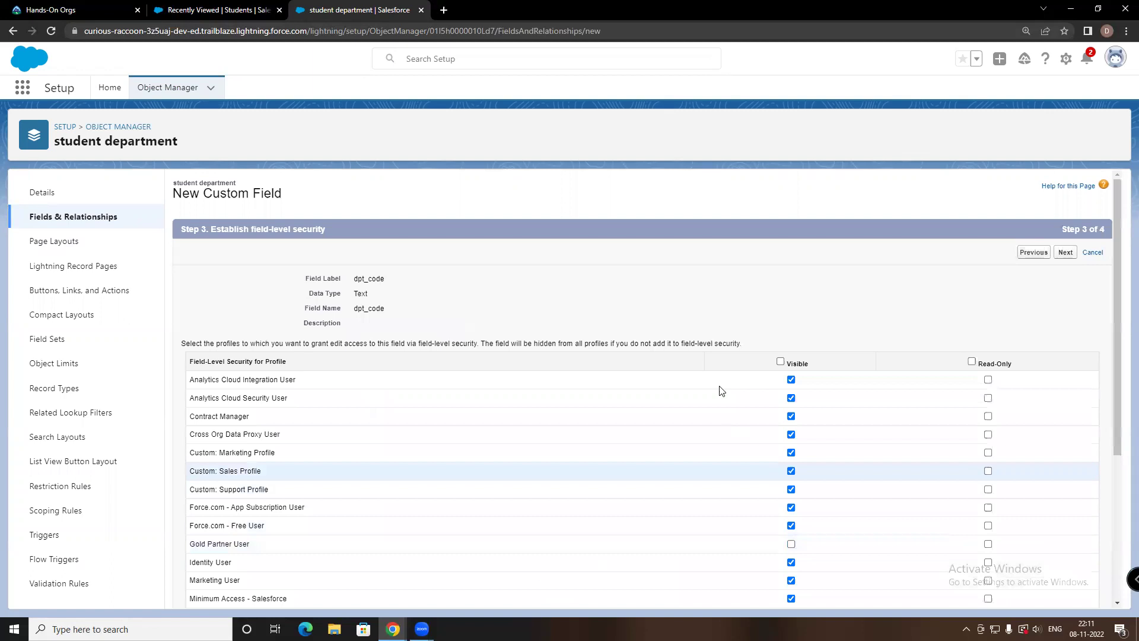
pyautogui.scroll(-4, 630, 326)
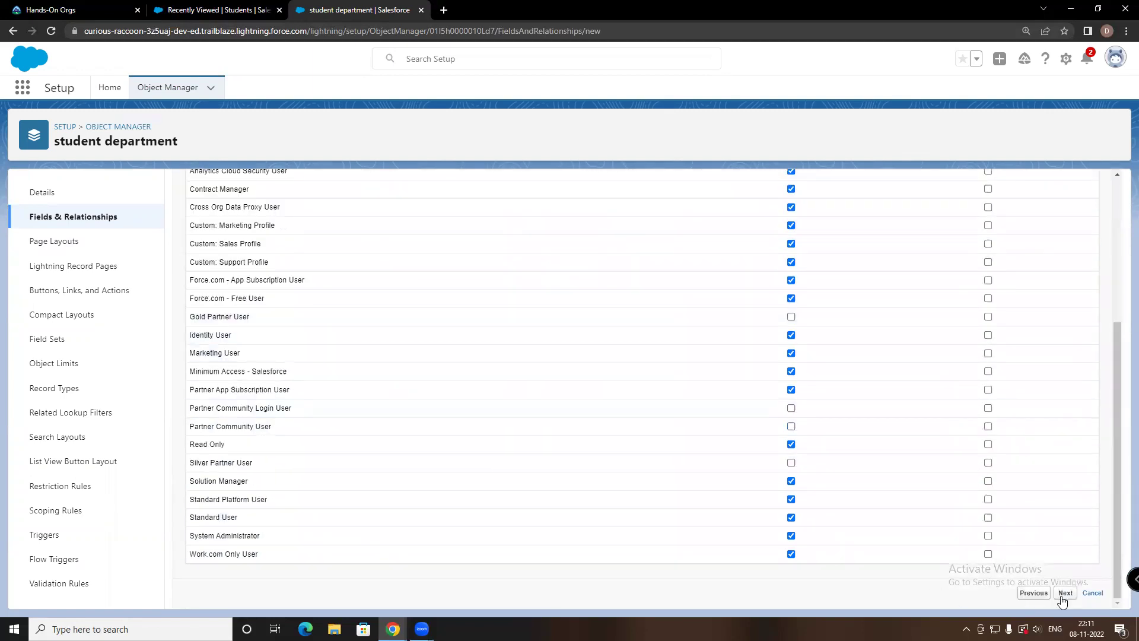
pyautogui.click(1063, 595)
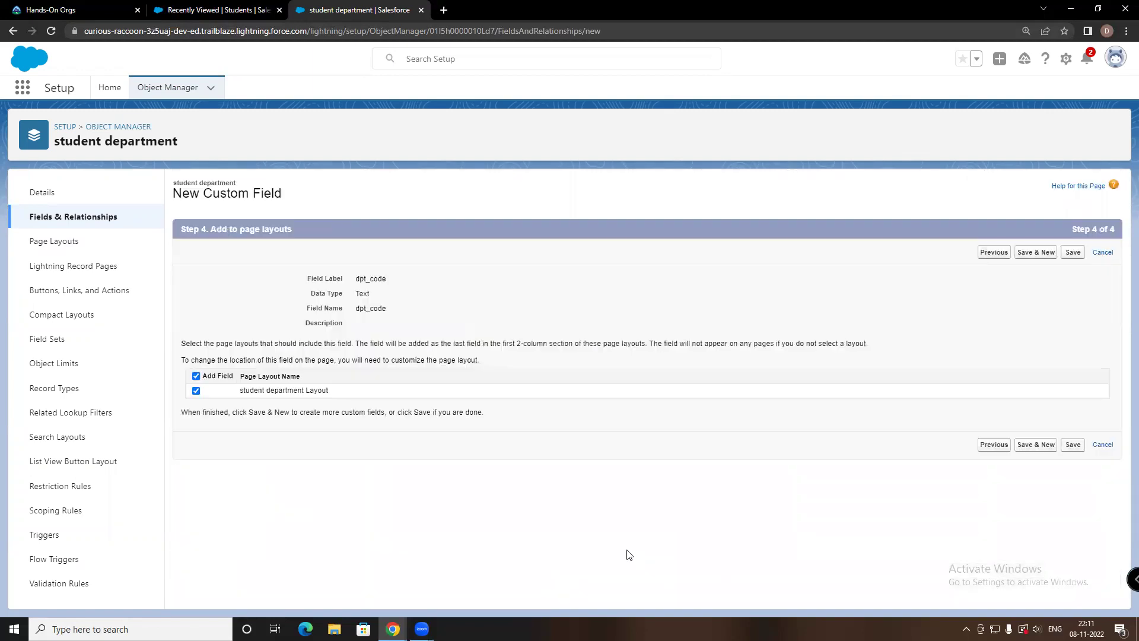
pyautogui.click(1072, 445)
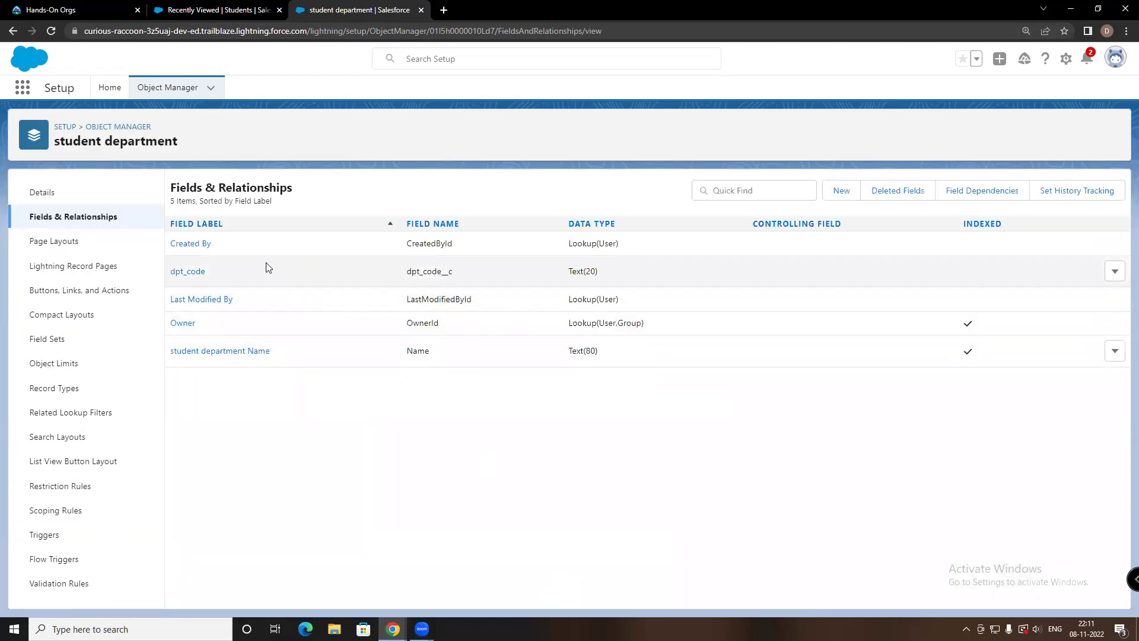
# Create a Text field labelled dpt_name with length 20 and save it with default security and layouts
pyautogui.click(834, 193)
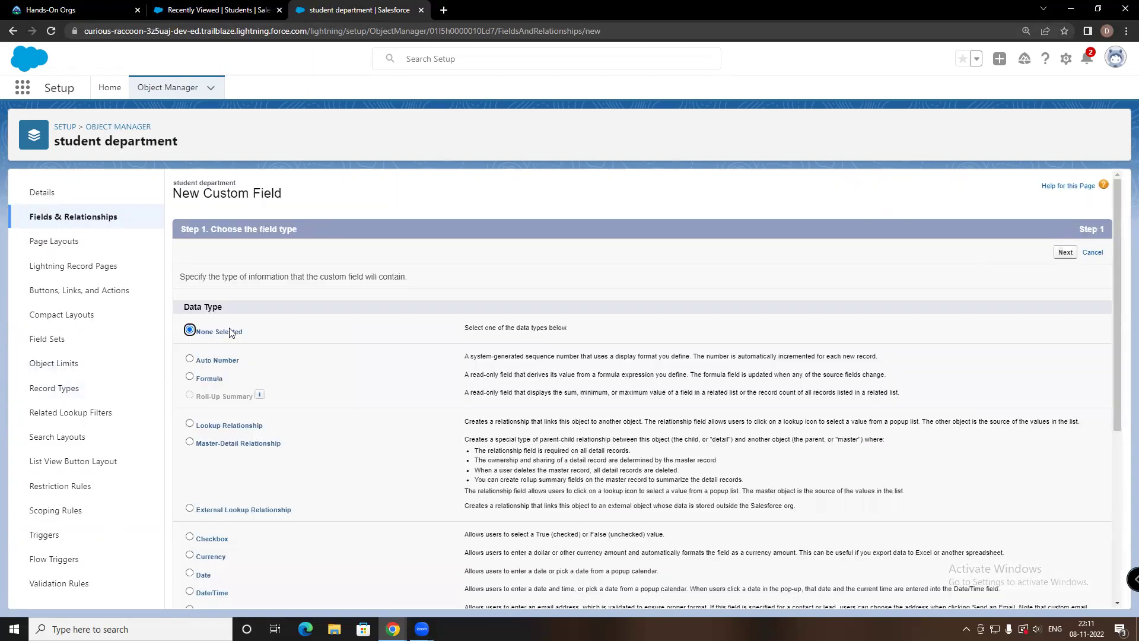
pyautogui.scroll(-6, 231, 332)
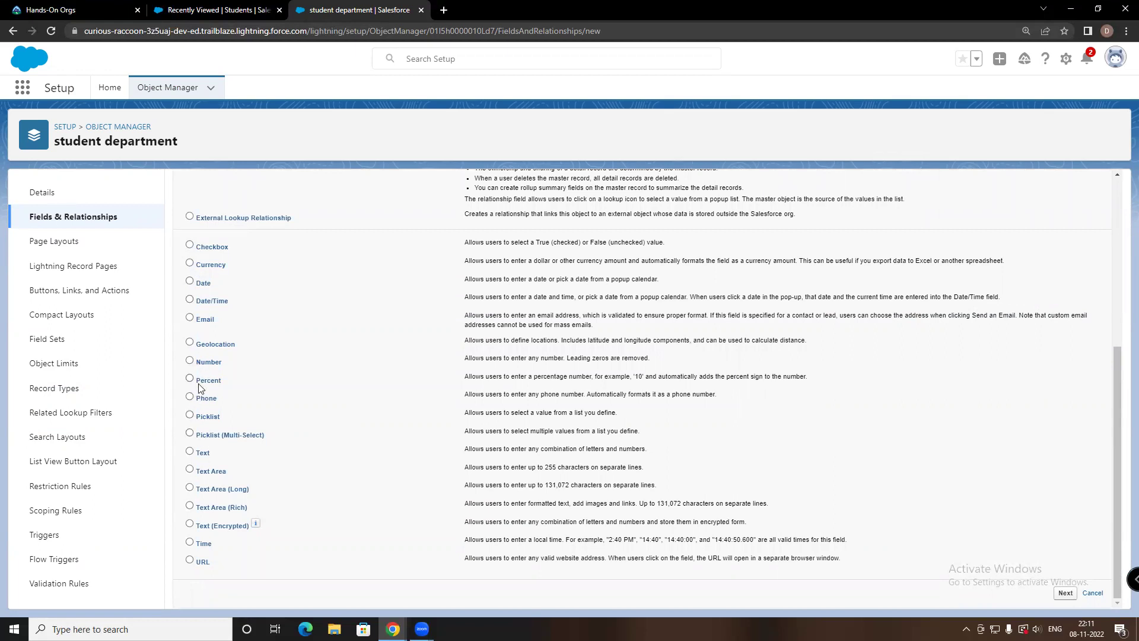
pyautogui.click(190, 451)
pyautogui.click(1066, 591)
pyautogui.click(373, 278)
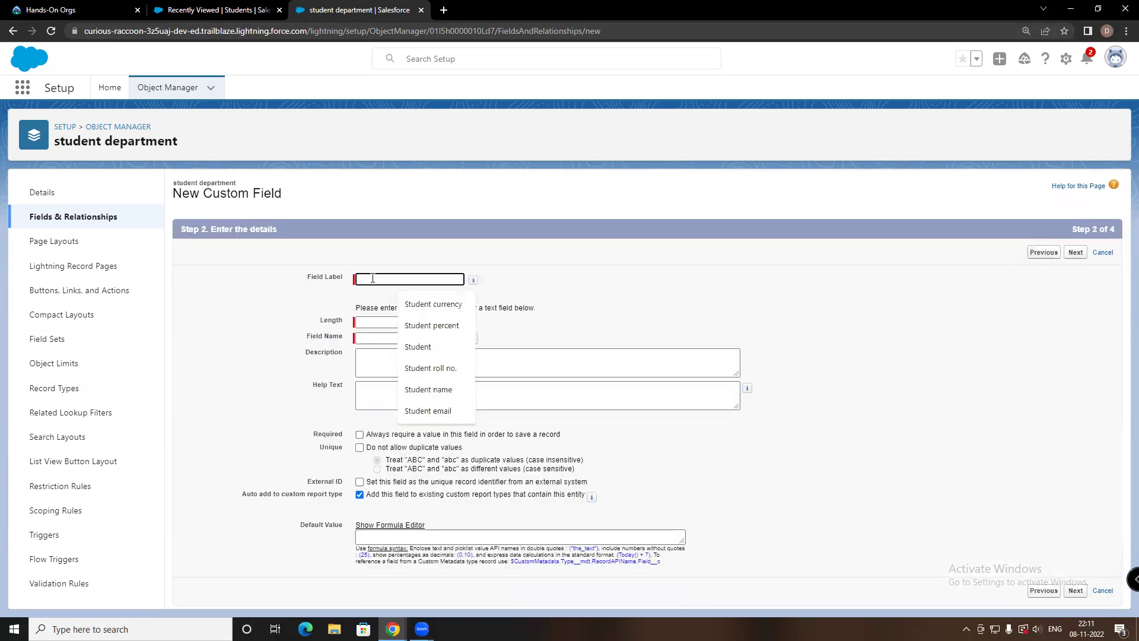
pyautogui.write('dpt')
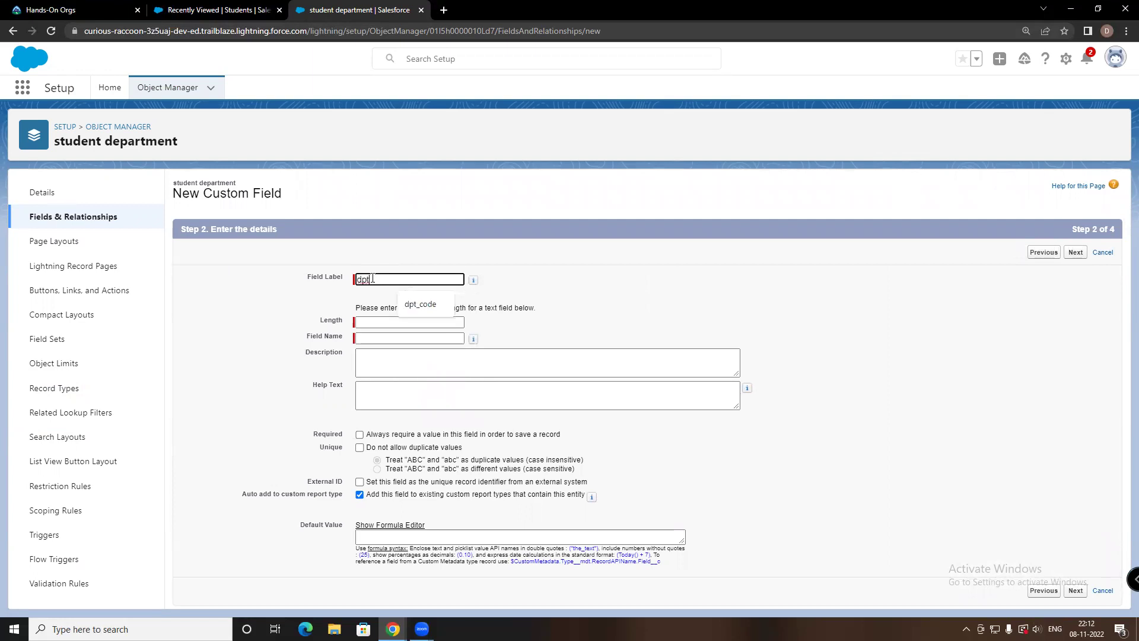
pyautogui.write('_name')
pyautogui.click(389, 323)
pyautogui.write('20')
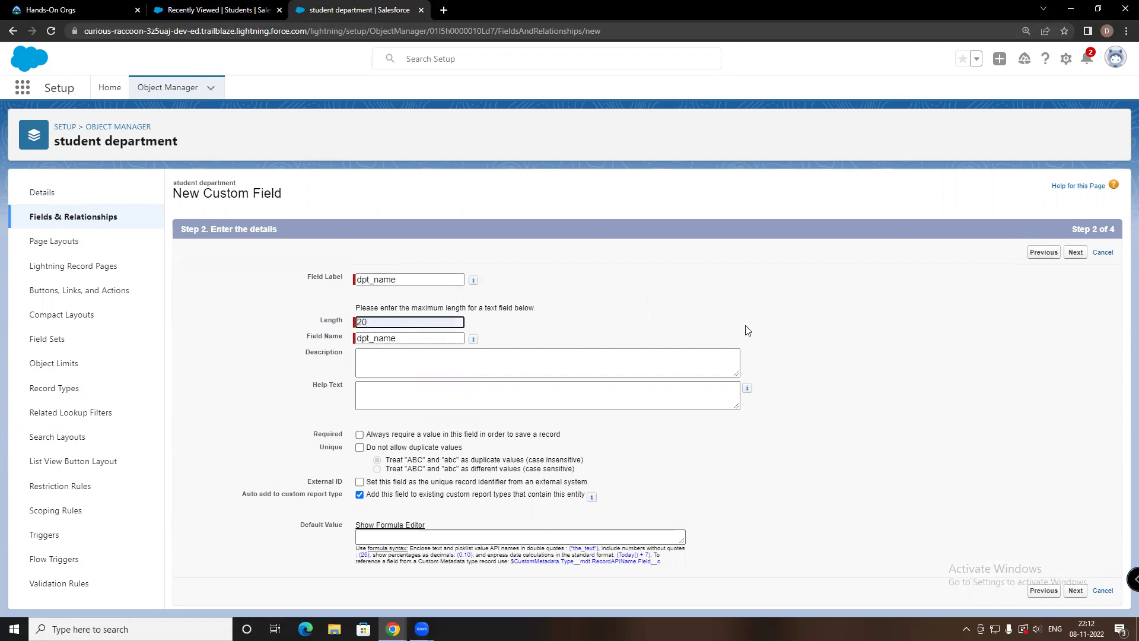
pyautogui.click(1074, 590)
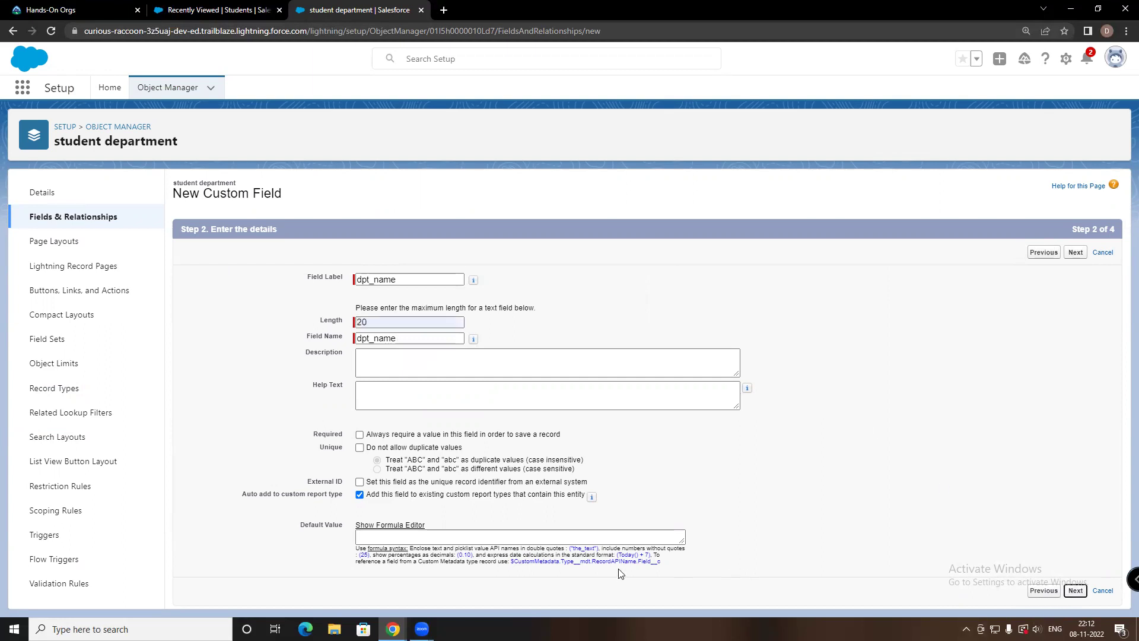
pyautogui.scroll(-5, 682, 493)
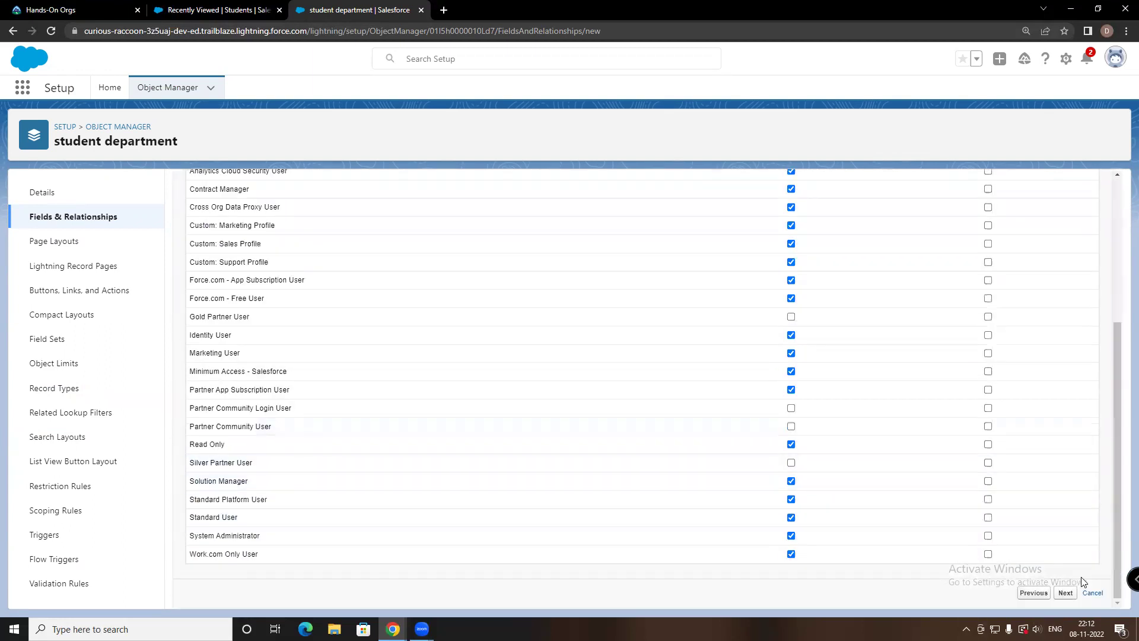
pyautogui.click(1066, 593)
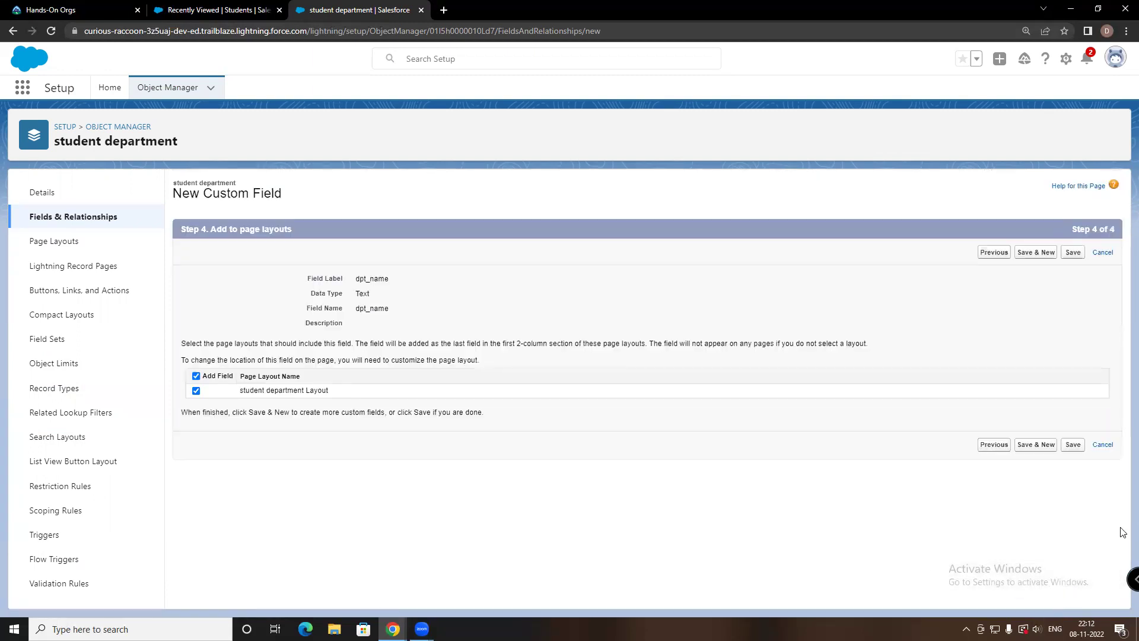
pyautogui.click(1071, 445)
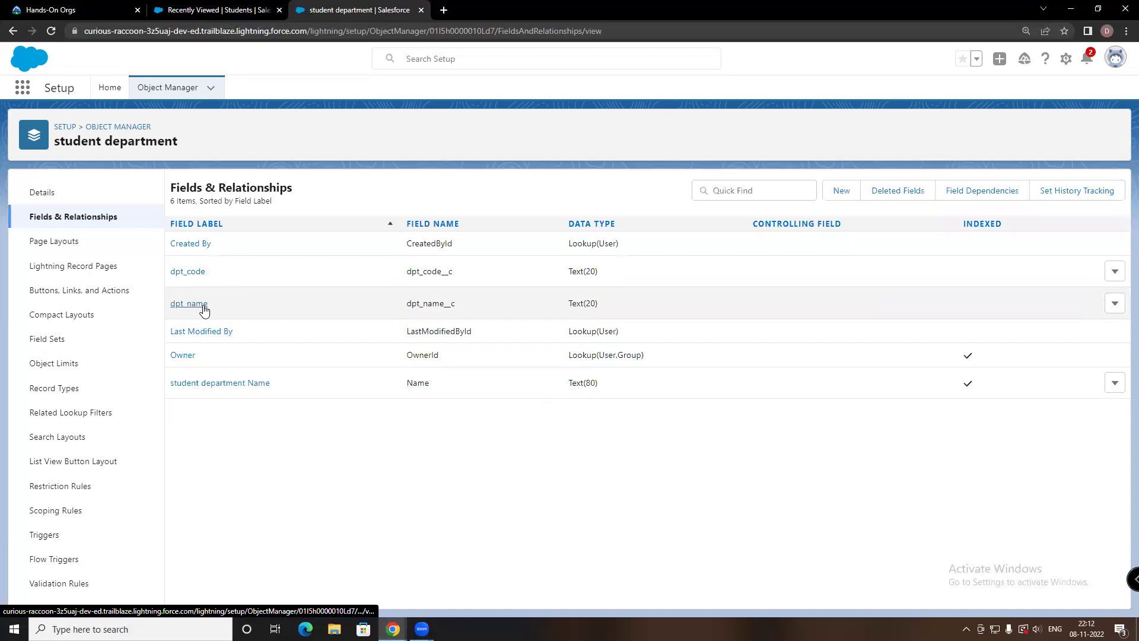
# Begin a new Lookup Relationship field on student department and advance to picking its related object
pyautogui.click(833, 196)
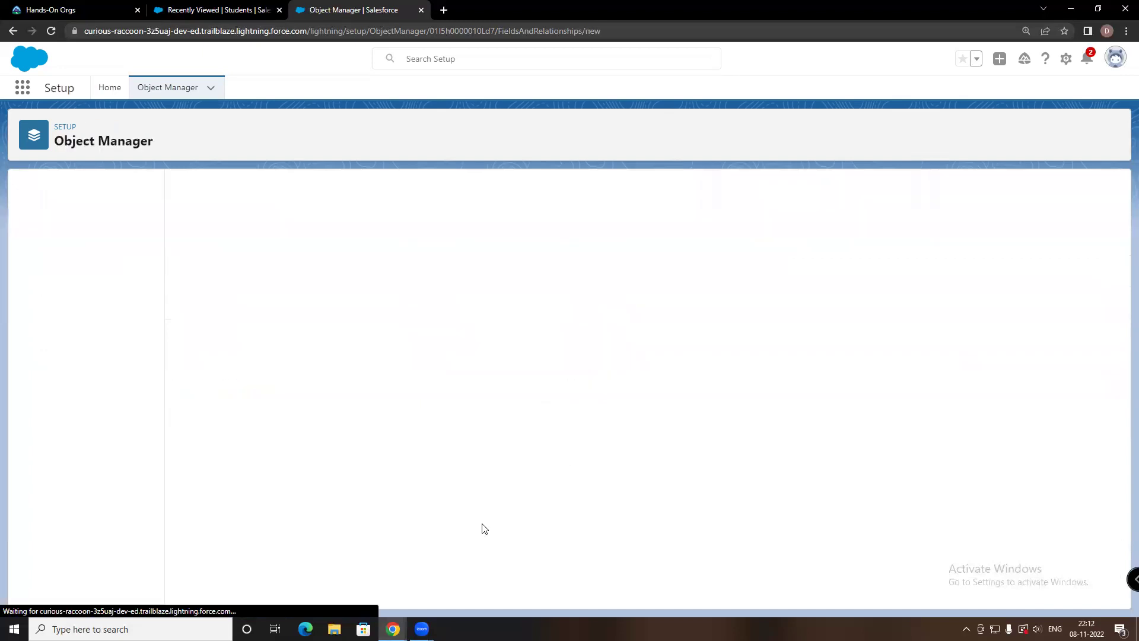
pyautogui.scroll(-5, 434, 383)
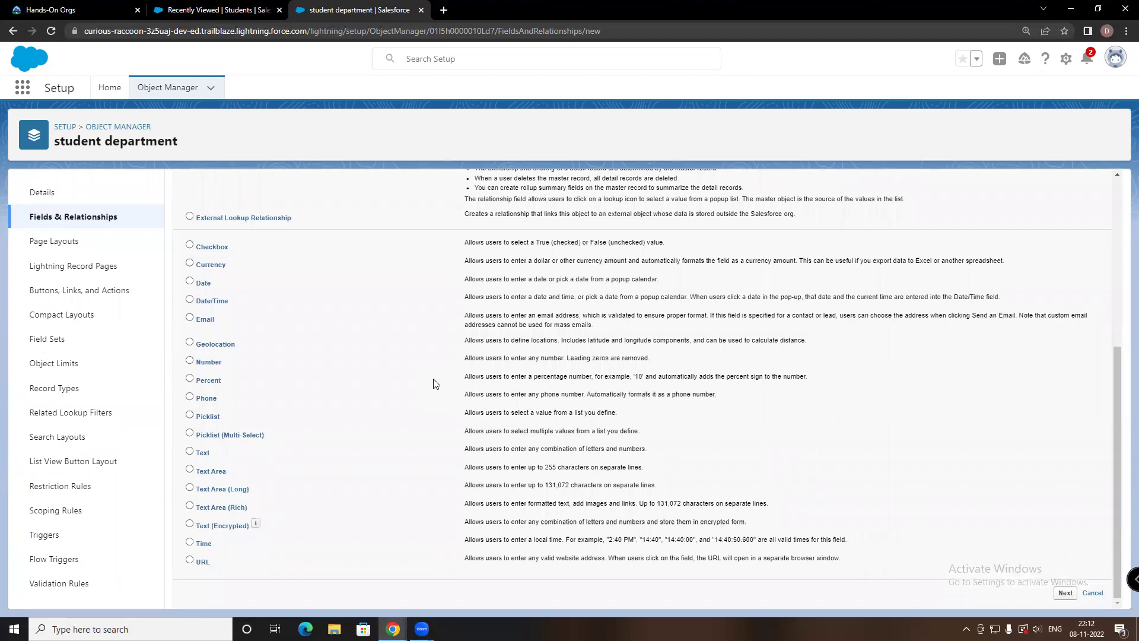
pyautogui.scroll(1, 434, 383)
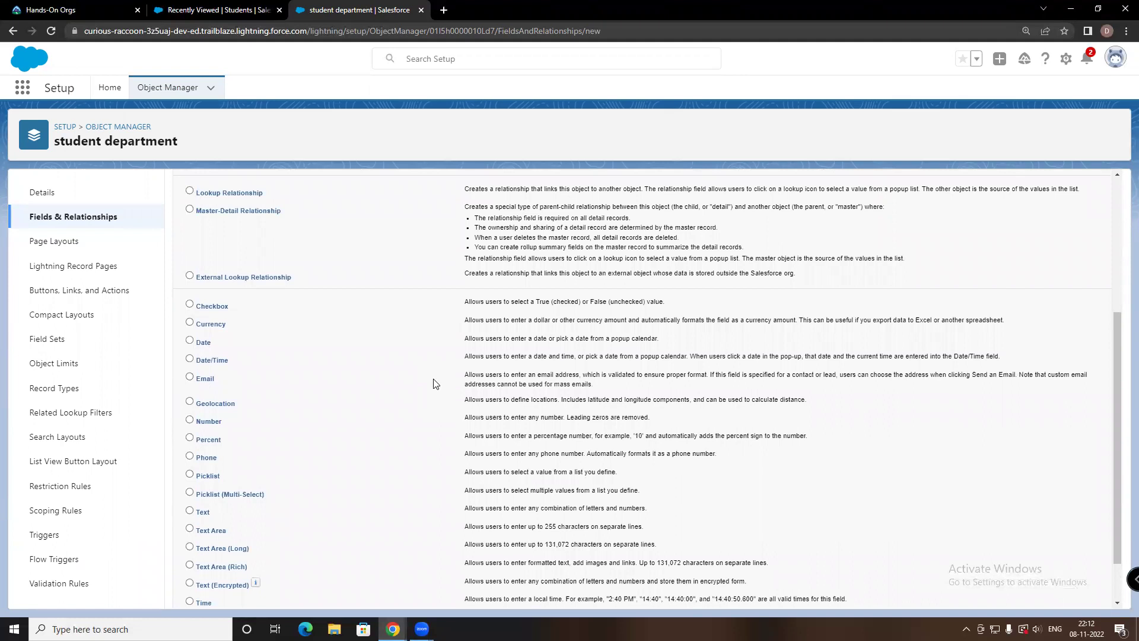
pyautogui.scroll(4, 305, 379)
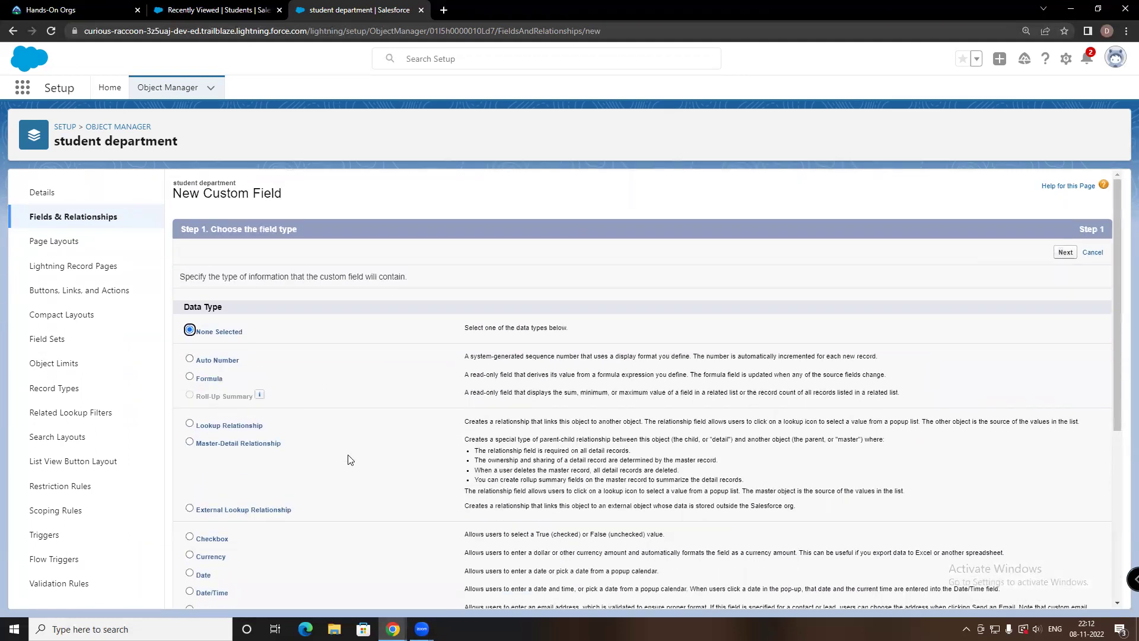
pyautogui.scroll(-1, 339, 466)
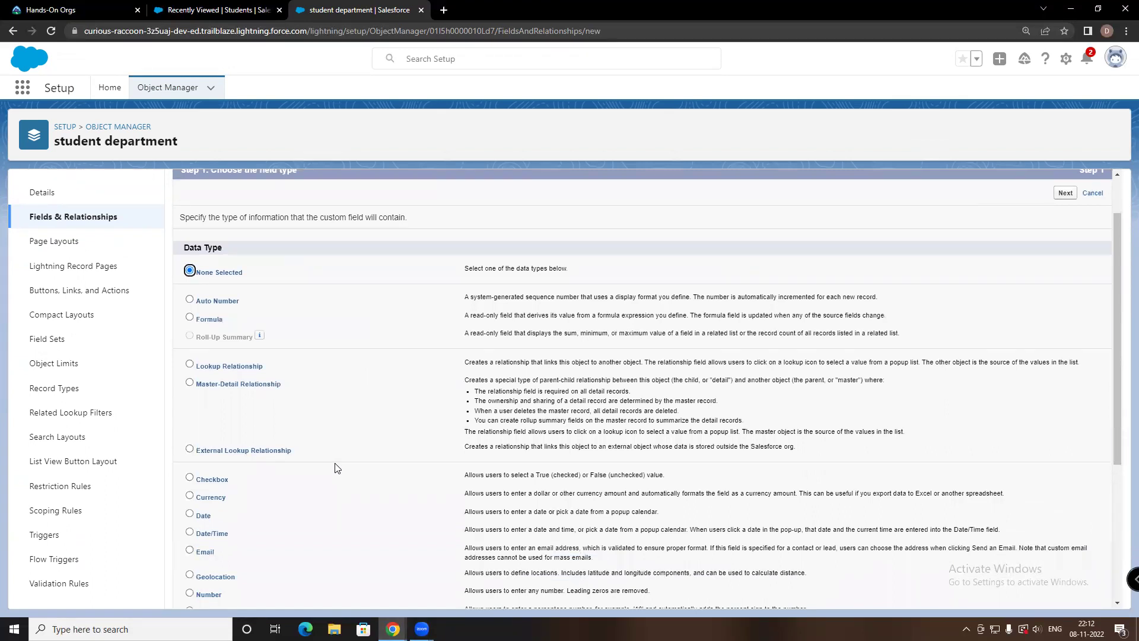
pyautogui.click(190, 365)
pyautogui.scroll(-4, 356, 415)
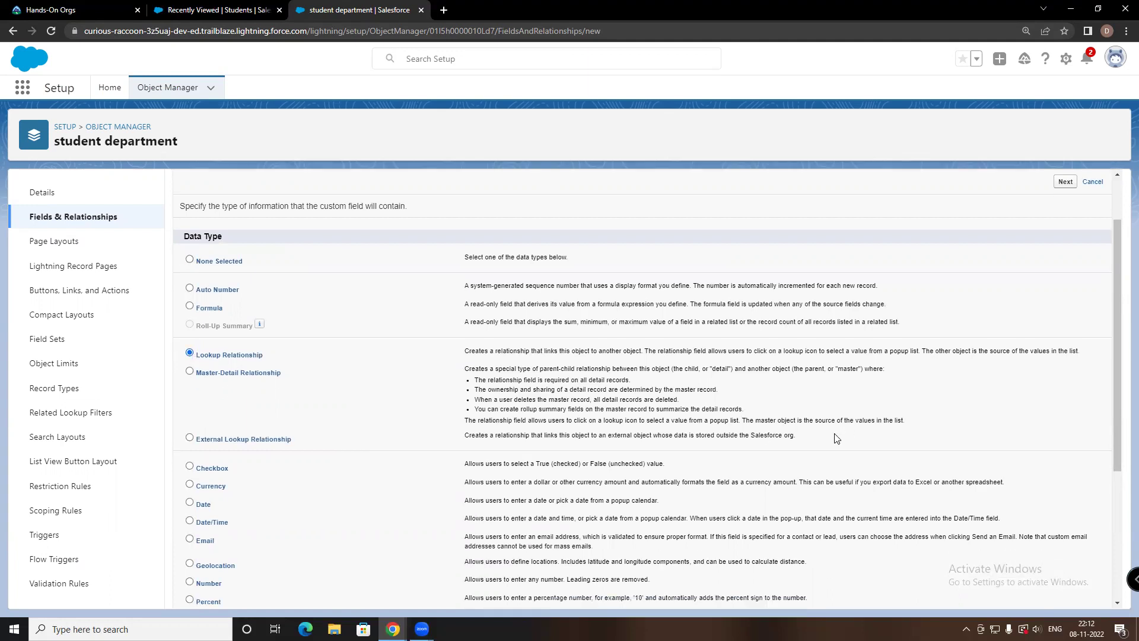
pyautogui.click(1059, 594)
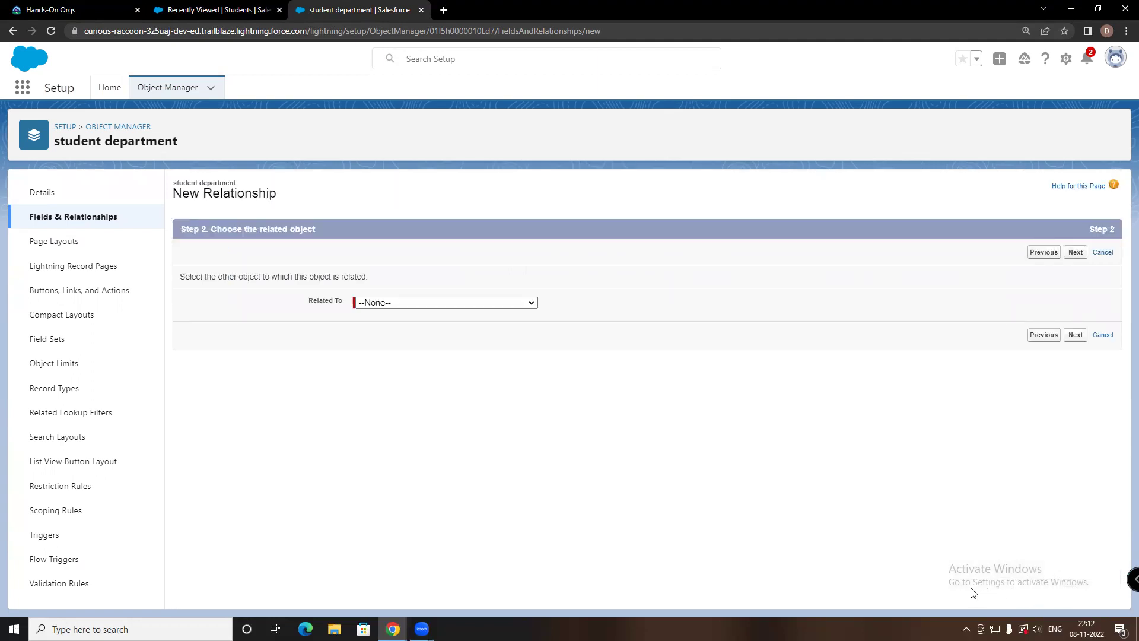
# Relate the new lookup field to the Student object
pyautogui.click(388, 302)
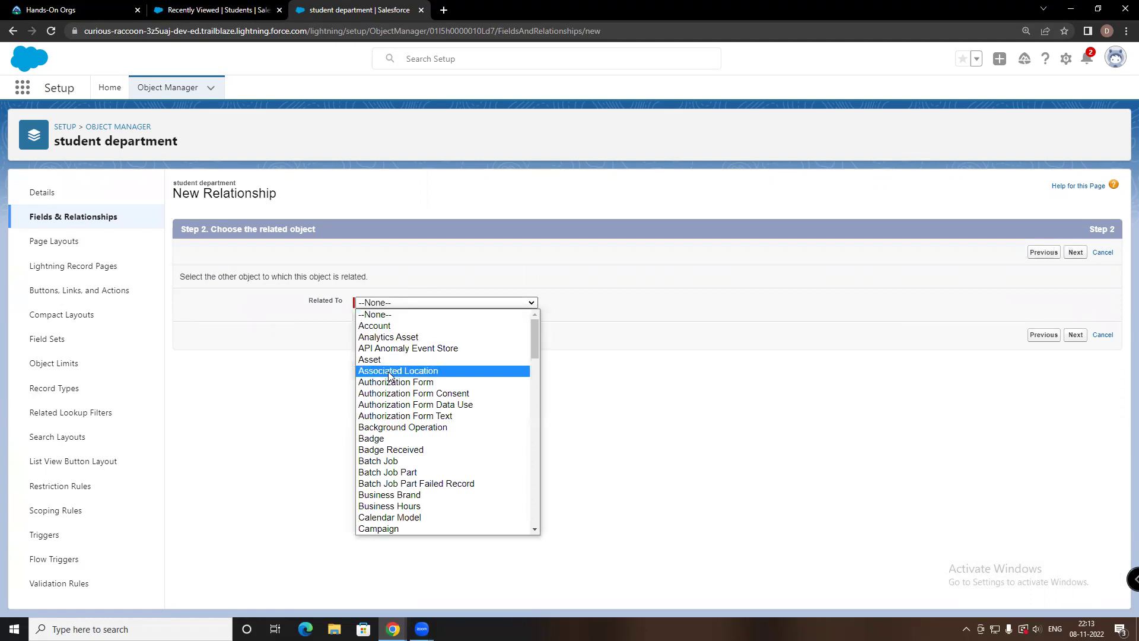
pyautogui.scroll(-5, 381, 407)
pyautogui.scroll(-15, 382, 409)
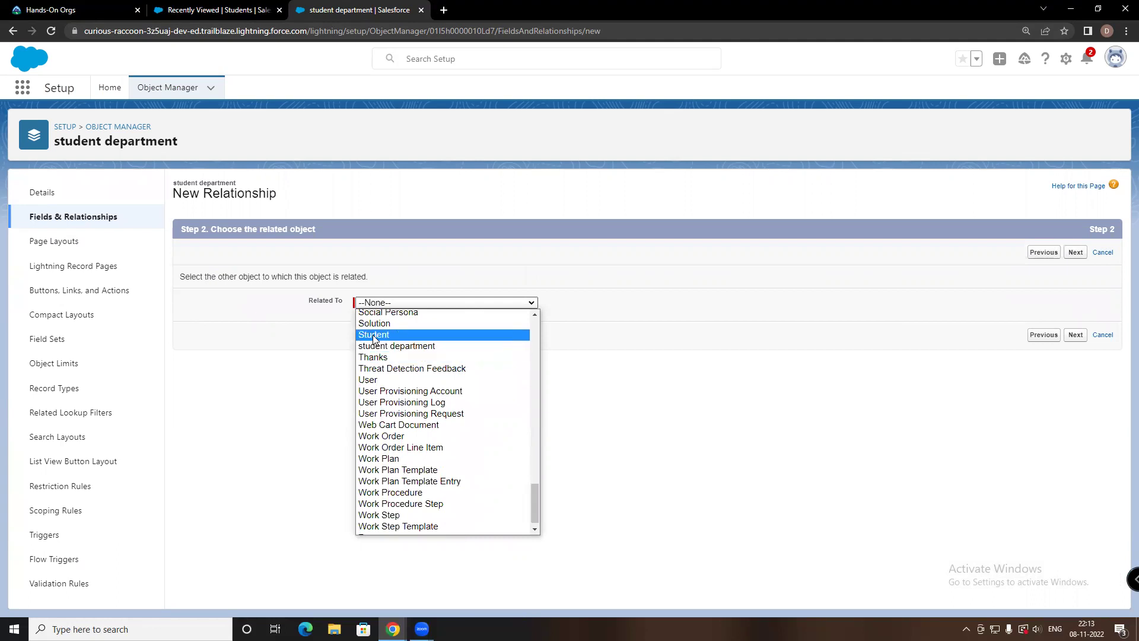
pyautogui.click(375, 336)
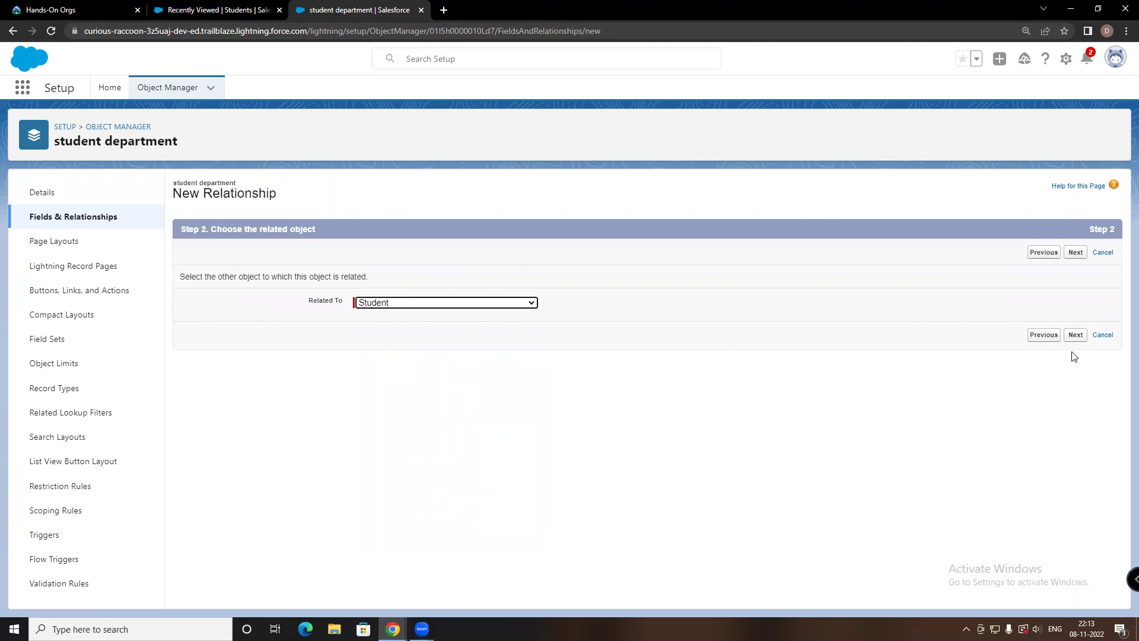
pyautogui.click(1076, 335)
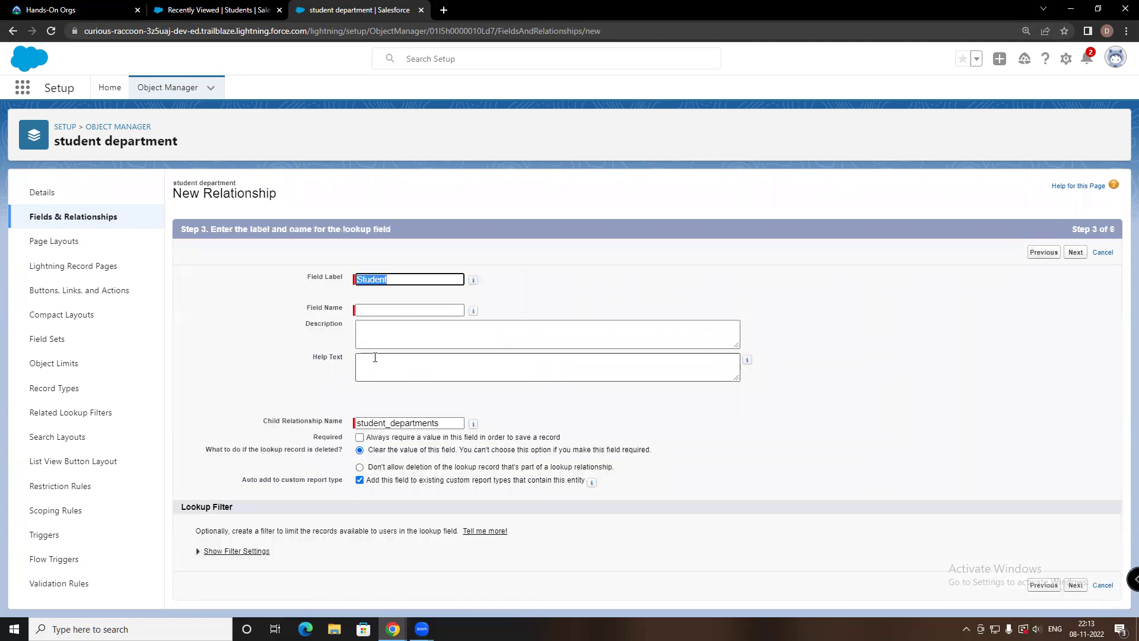
# Name the lookup field Student and save it with default security, layouts and related list
pyautogui.click(364, 311)
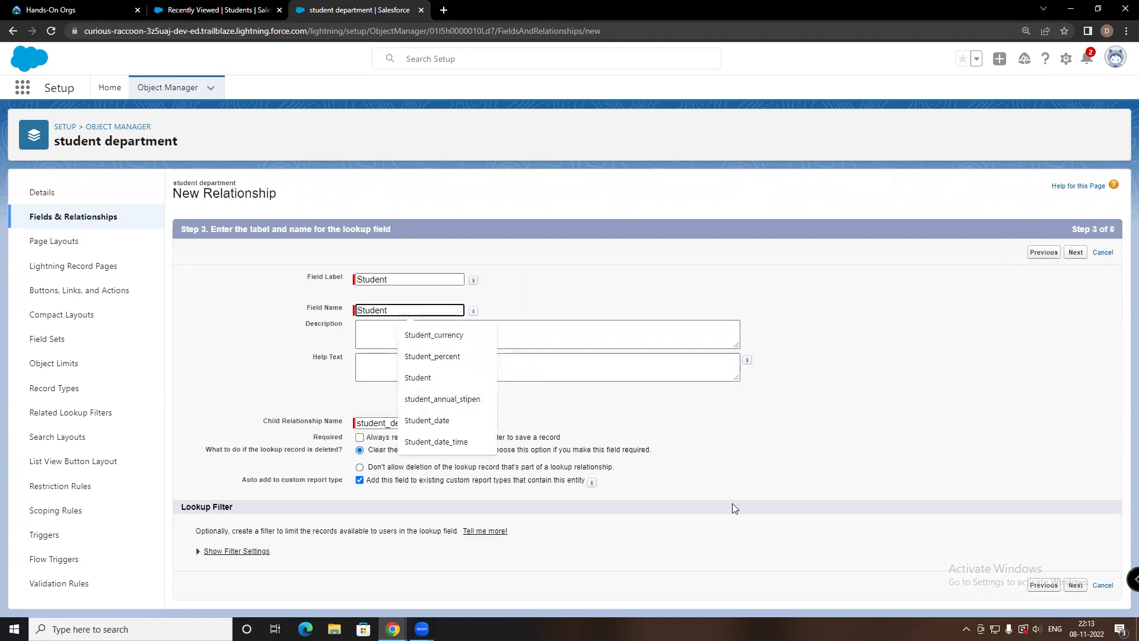
pyautogui.click(921, 426)
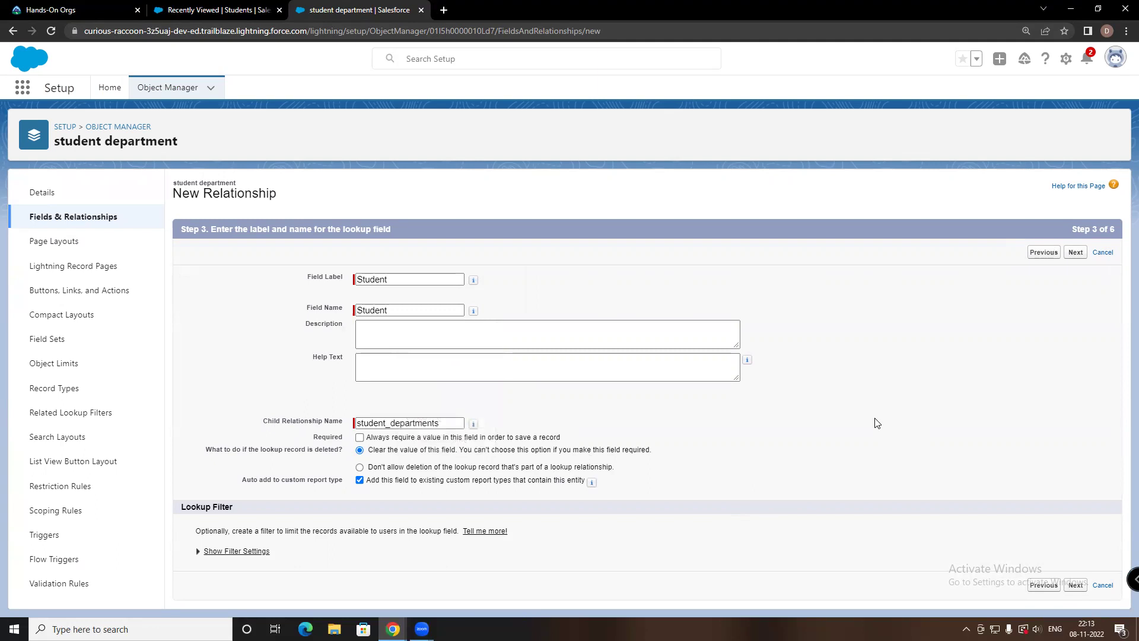
pyautogui.click(1075, 585)
pyautogui.scroll(-4, 557, 332)
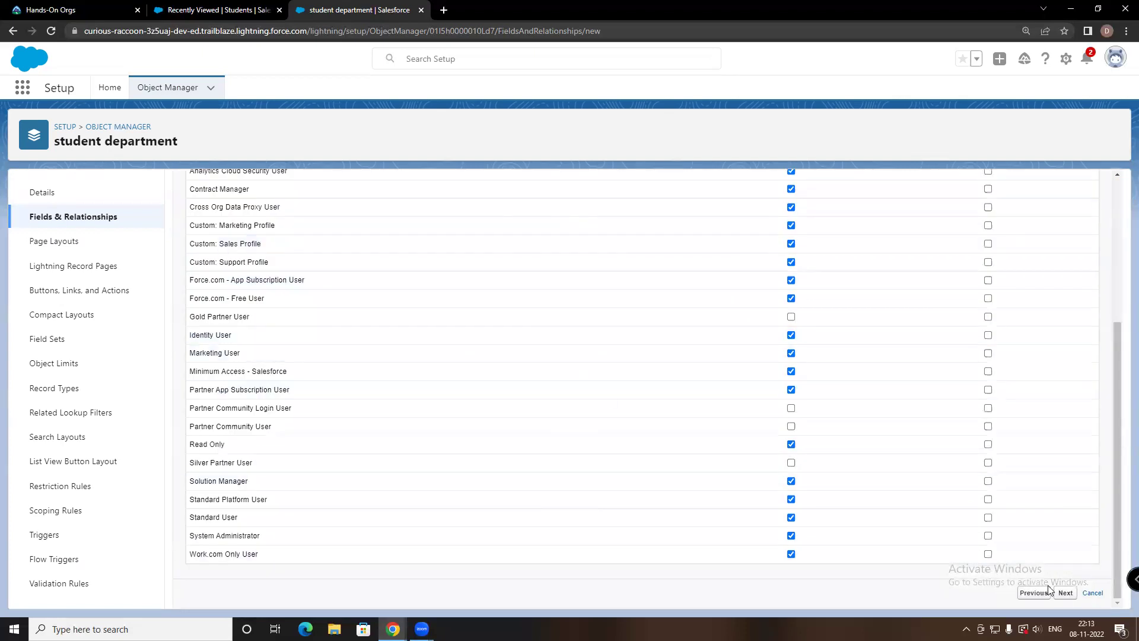
pyautogui.click(1065, 593)
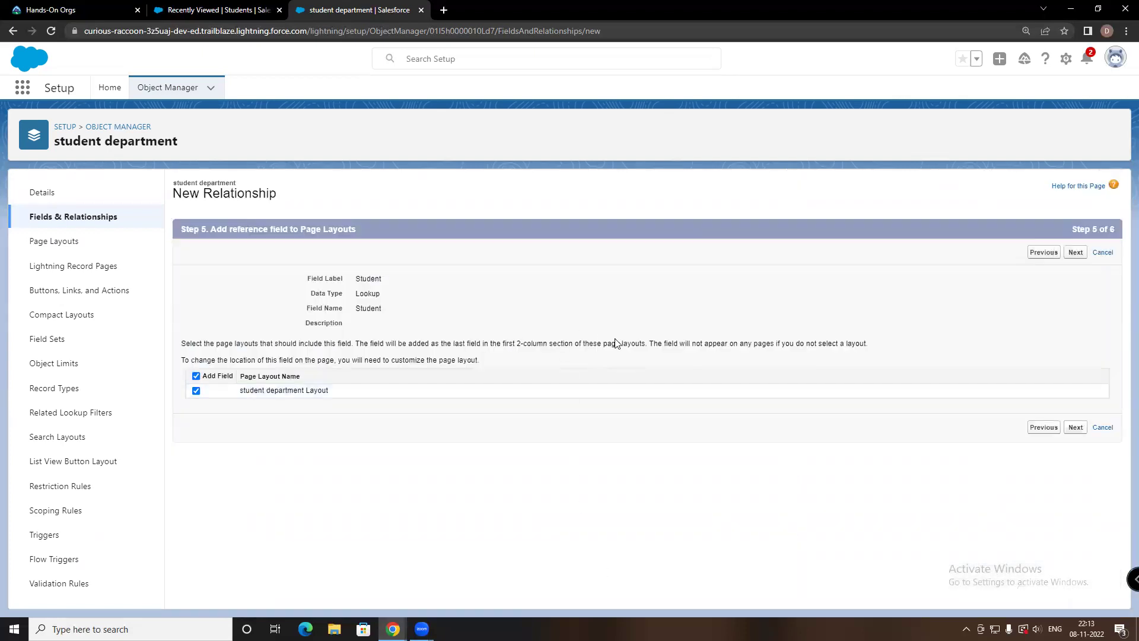
pyautogui.click(1076, 430)
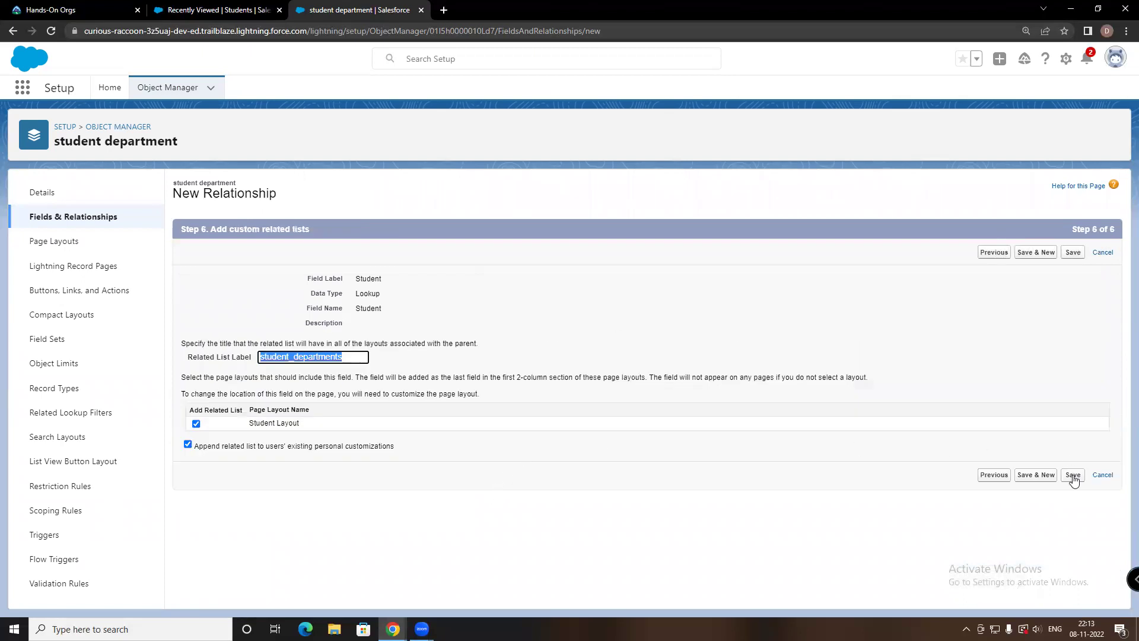
pyautogui.click(1073, 475)
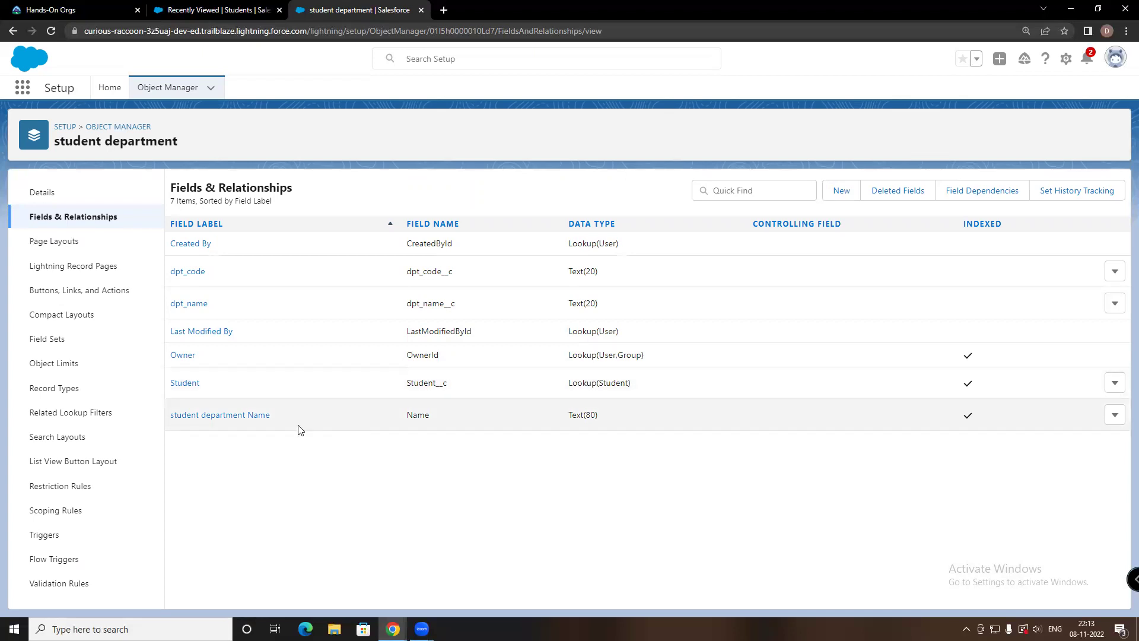
# Check the Name and Student lookup field details, then start another new custom field
pyautogui.click(231, 418)
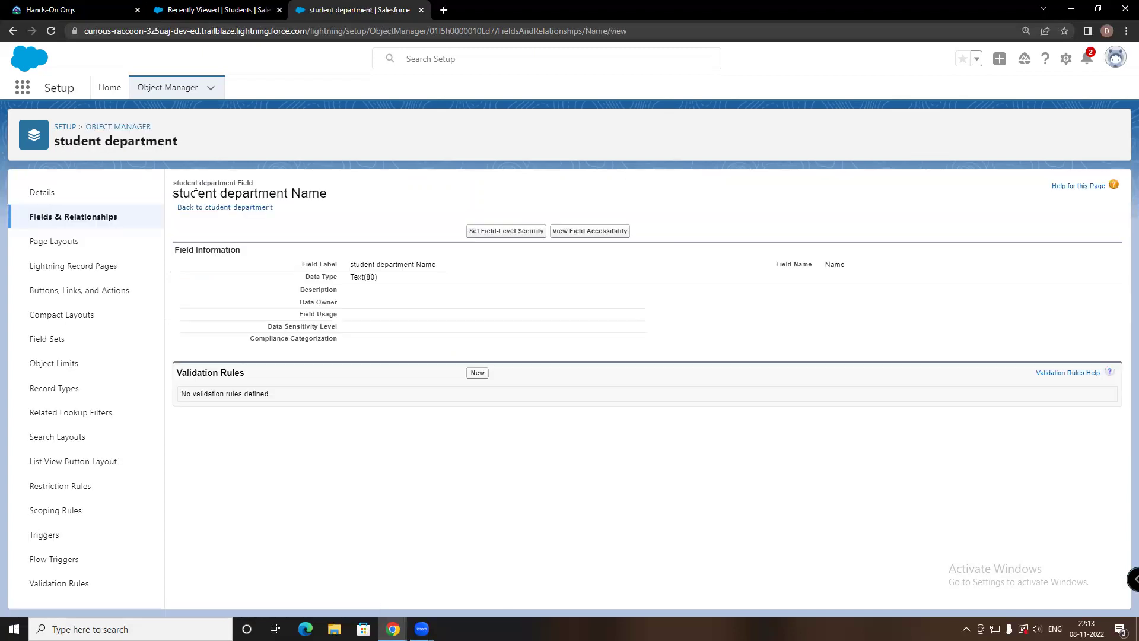
pyautogui.click(13, 31)
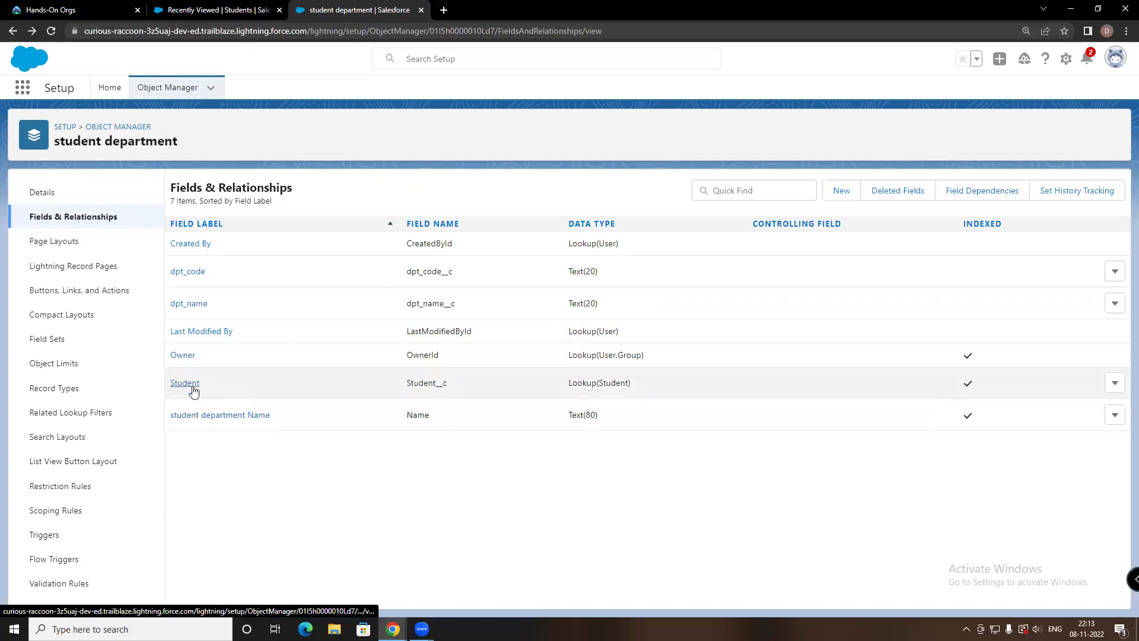
pyautogui.click(194, 391)
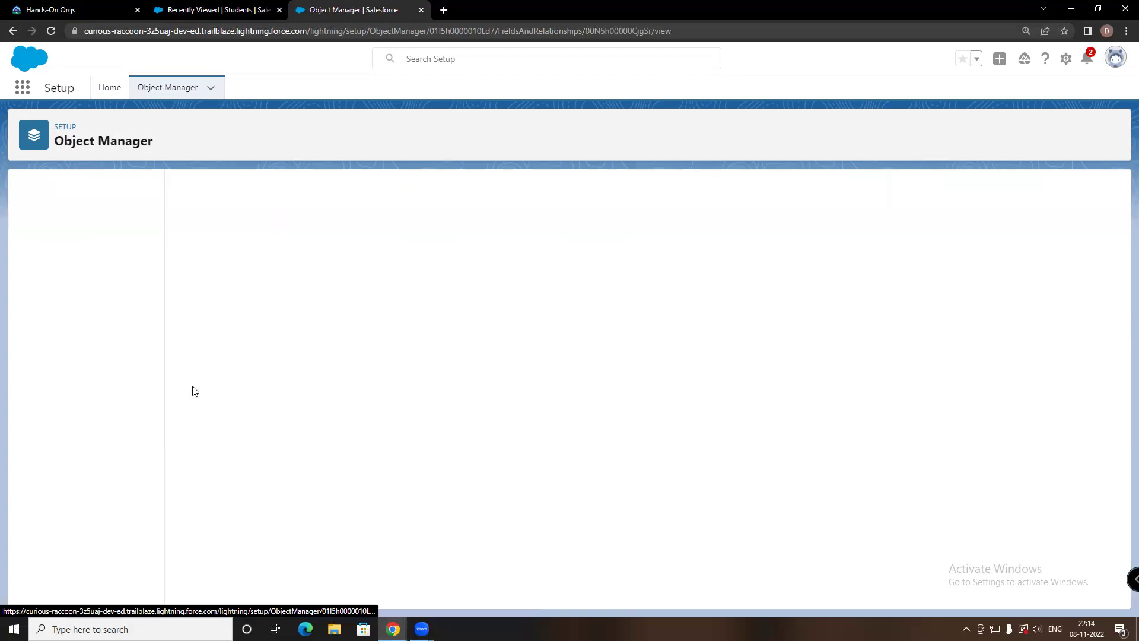
pyautogui.click(60, 217)
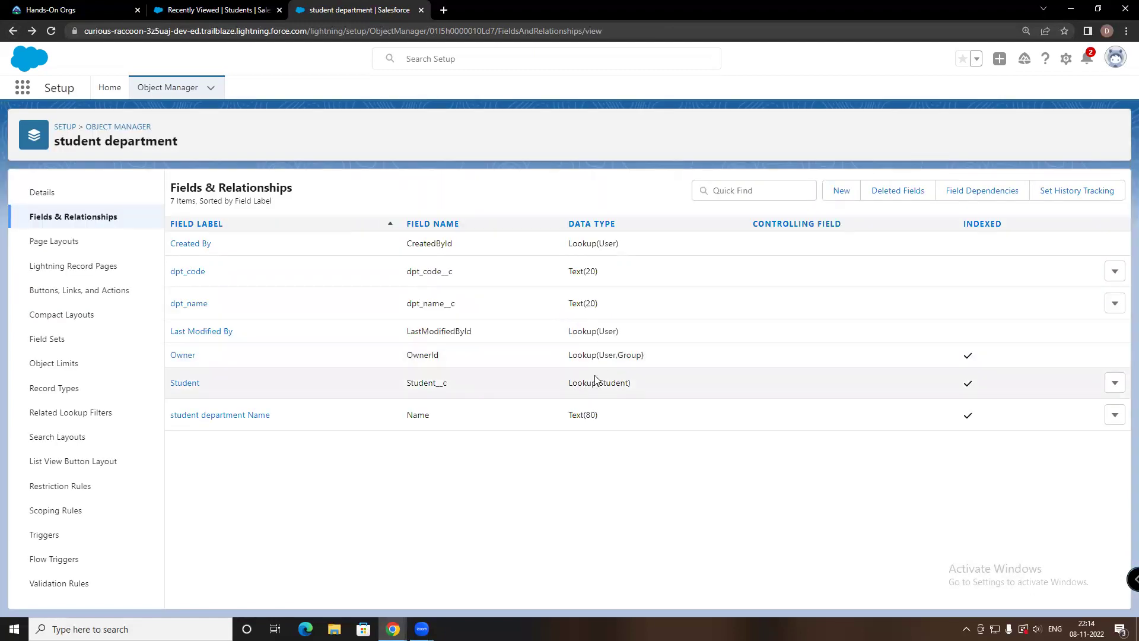
pyautogui.click(840, 189)
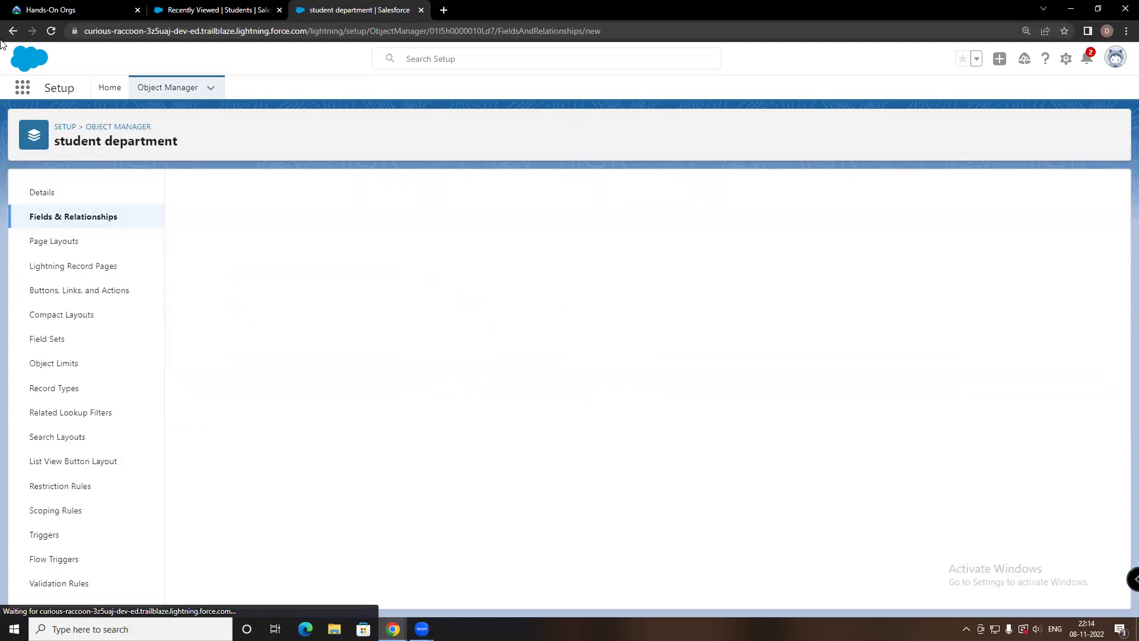
# Switch to the Sales app, go via Students to the student_departments list, and start a new record
pyautogui.click(30, 90)
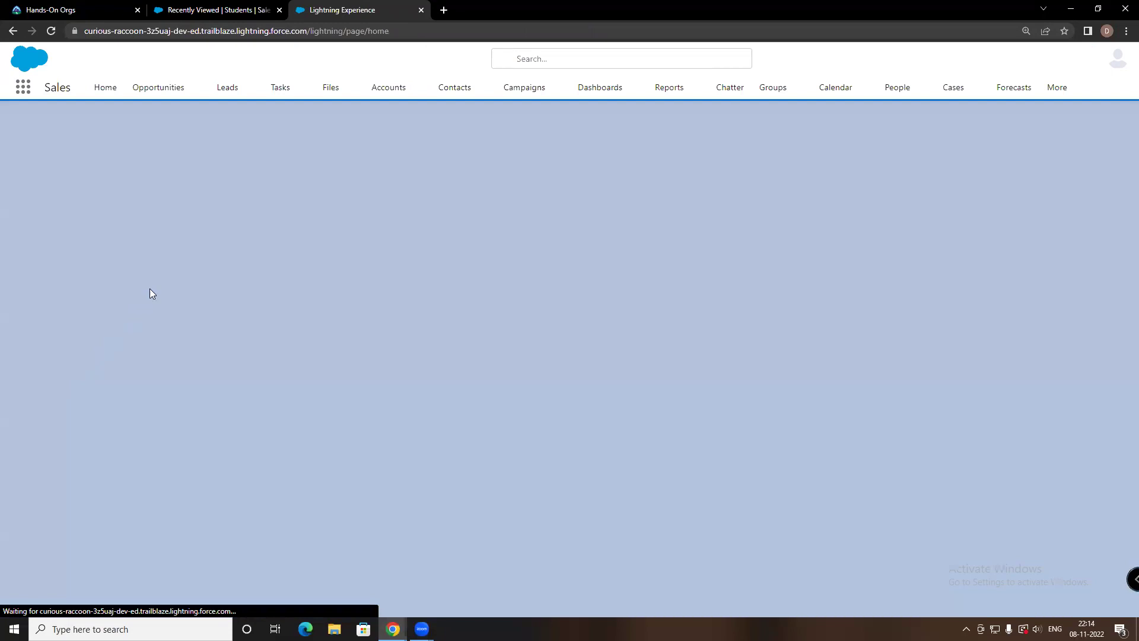
pyautogui.scroll(-3, 196, 244)
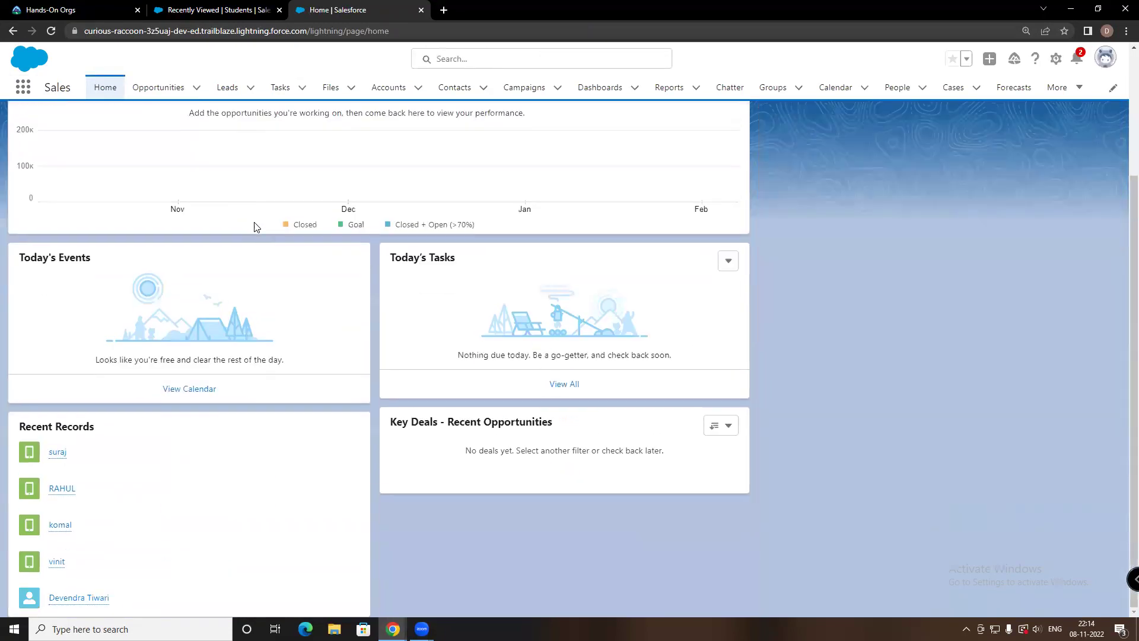
pyautogui.scroll(3, 406, 156)
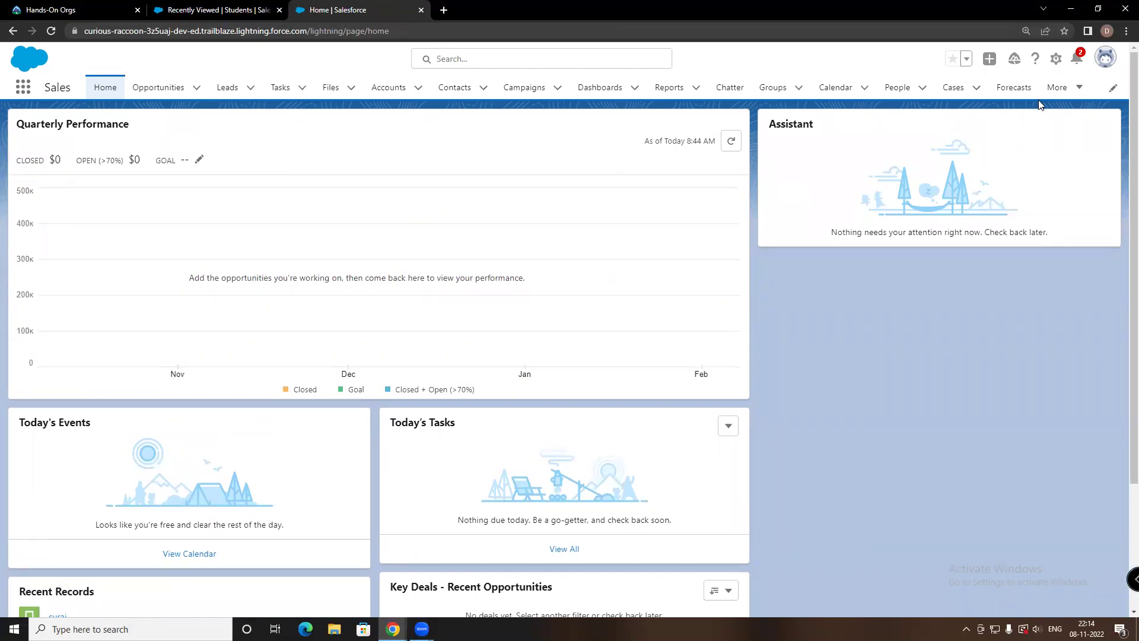
pyautogui.click(1058, 87)
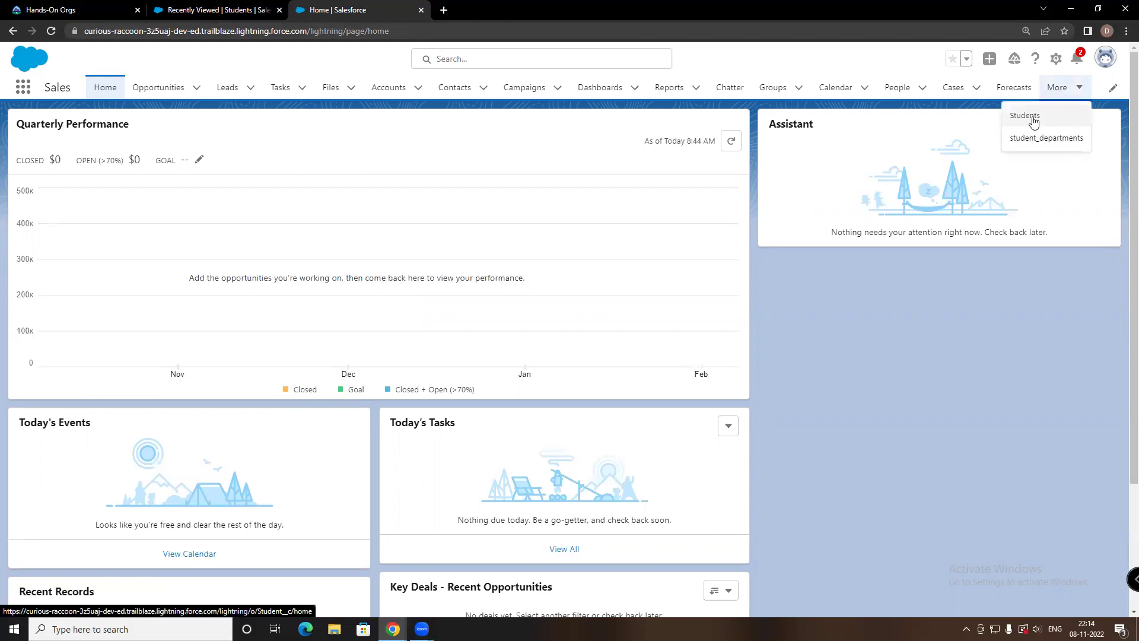
pyautogui.click(1033, 121)
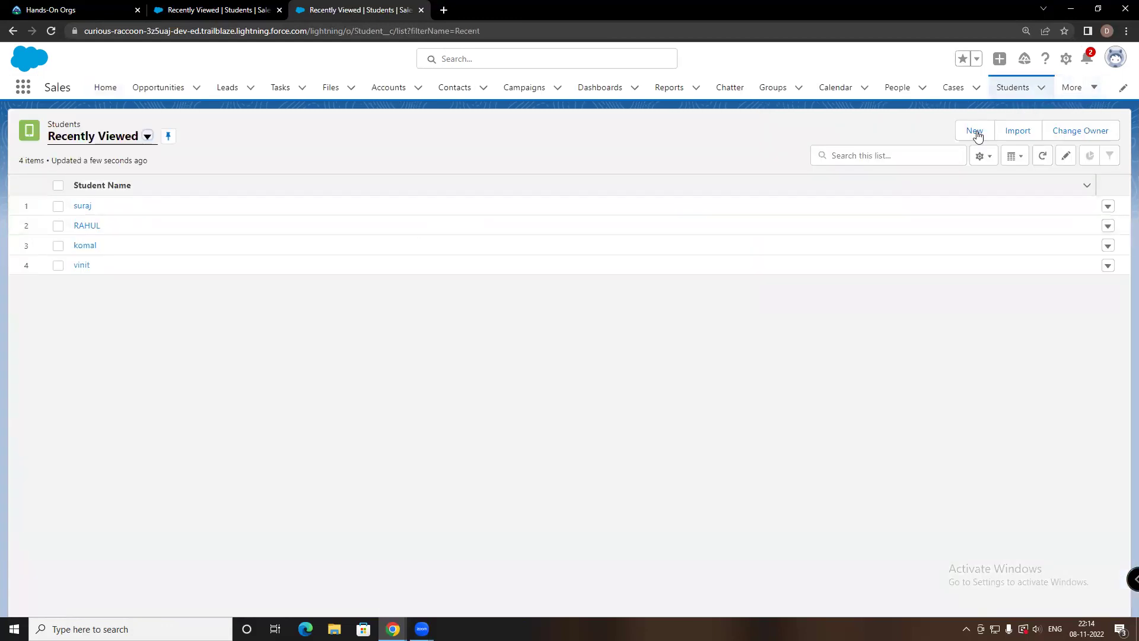
pyautogui.click(1068, 89)
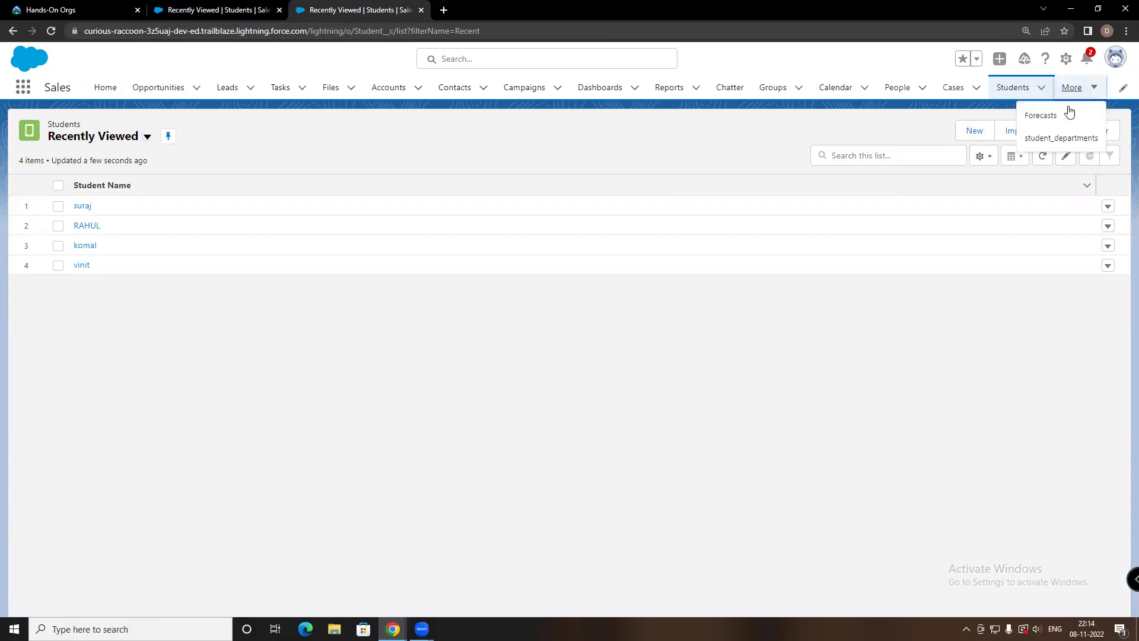
pyautogui.click(1052, 140)
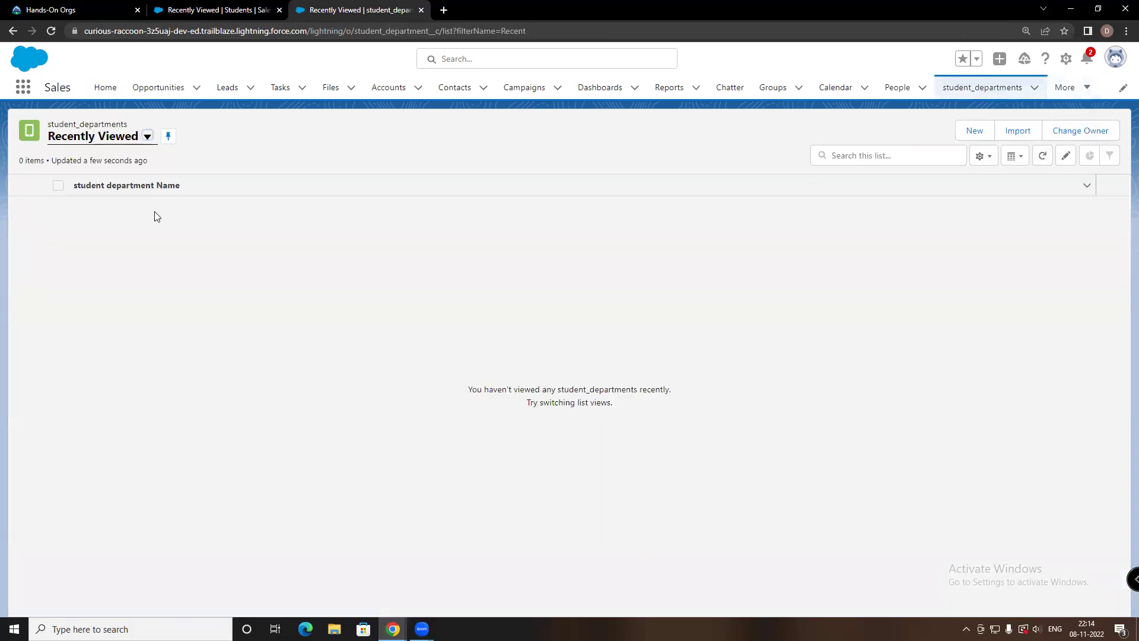
pyautogui.click(978, 132)
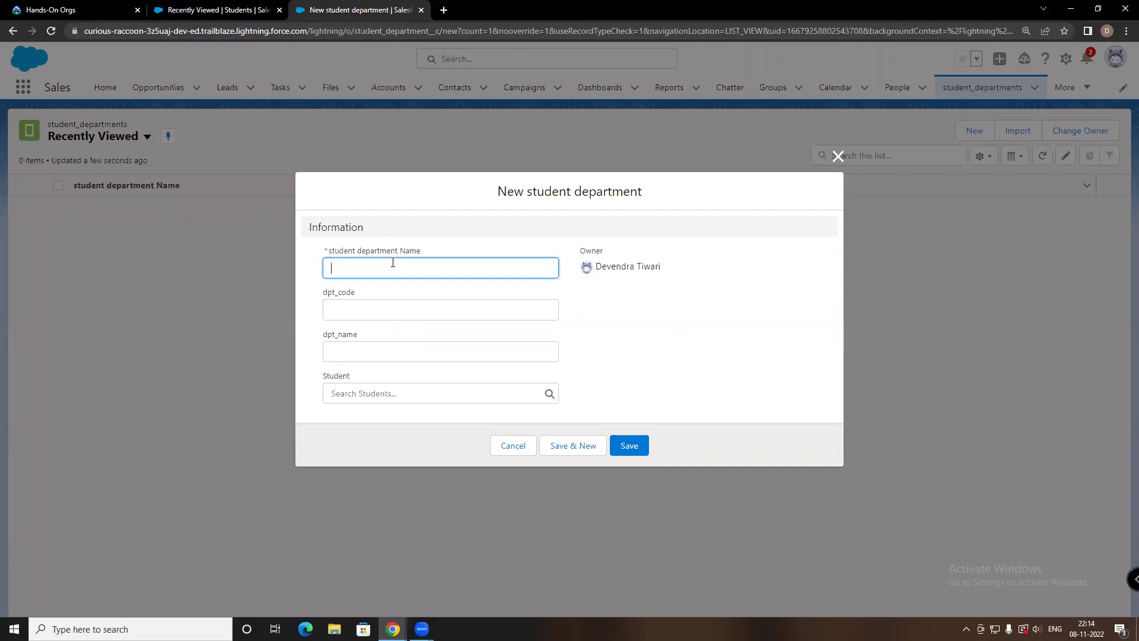
# Enter physics as the new department's Name
pyautogui.write('p')
pyautogui.press('BackSpace')
pyautogui.write('phy')
pyautogui.click(355, 306)
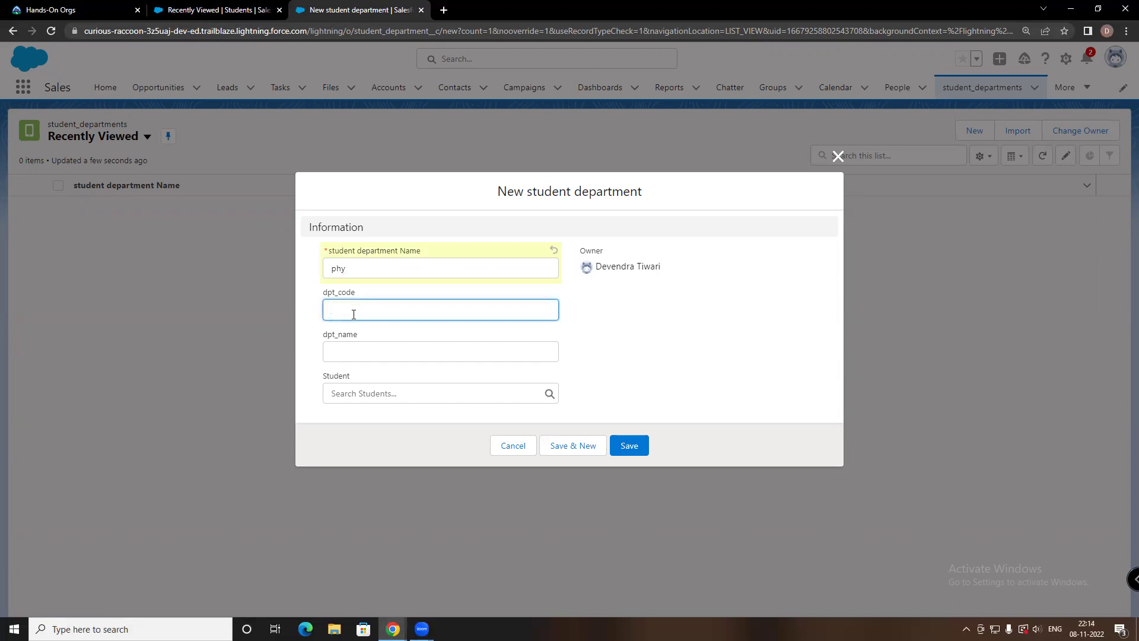
pyautogui.click(357, 268)
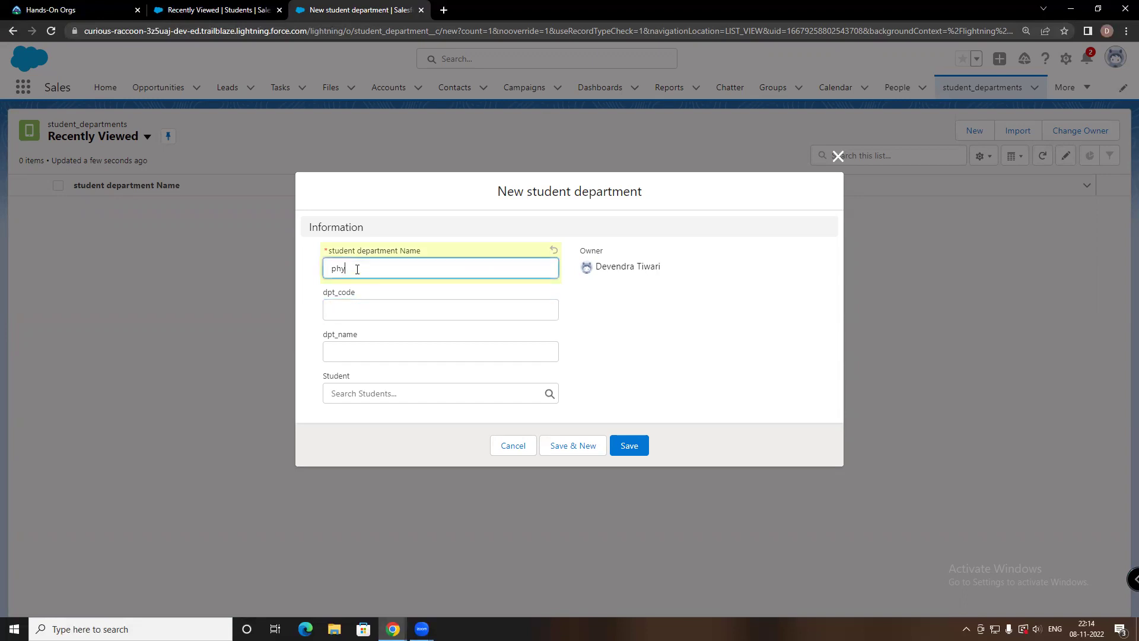
pyautogui.write('sics')
# Fill dpt_code PHY and dpt_name 'Physics department', leave Student empty, and save
pyautogui.click(350, 302)
pyautogui.write('phy')
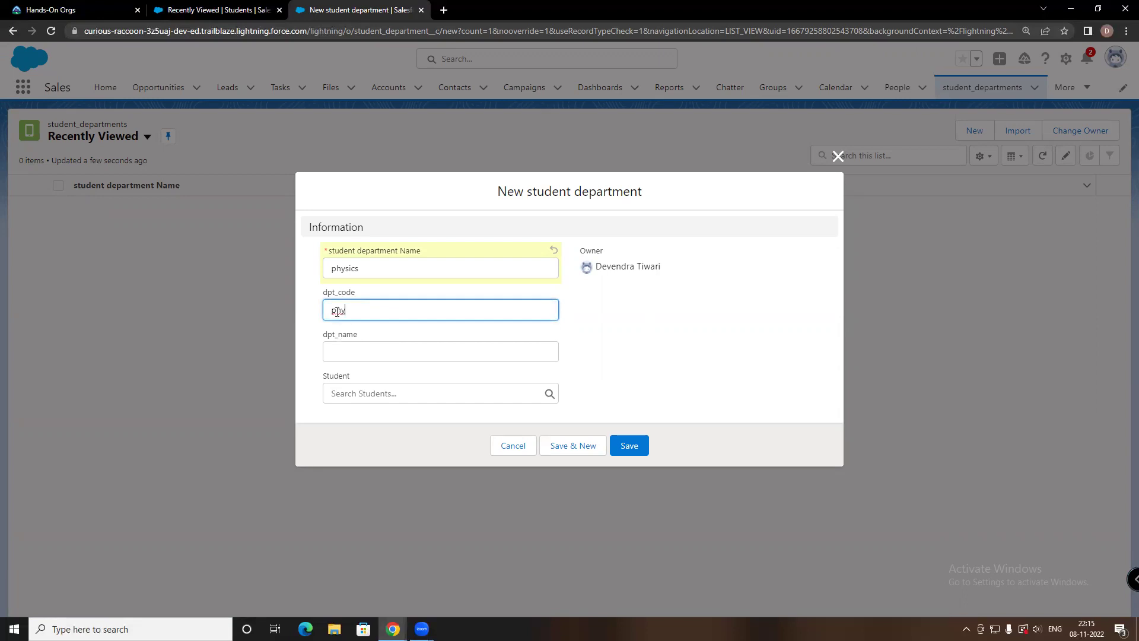
pyautogui.press('BackSpace')
pyautogui.press('BackSpace')
pyautogui.write('HY')
pyautogui.click(350, 350)
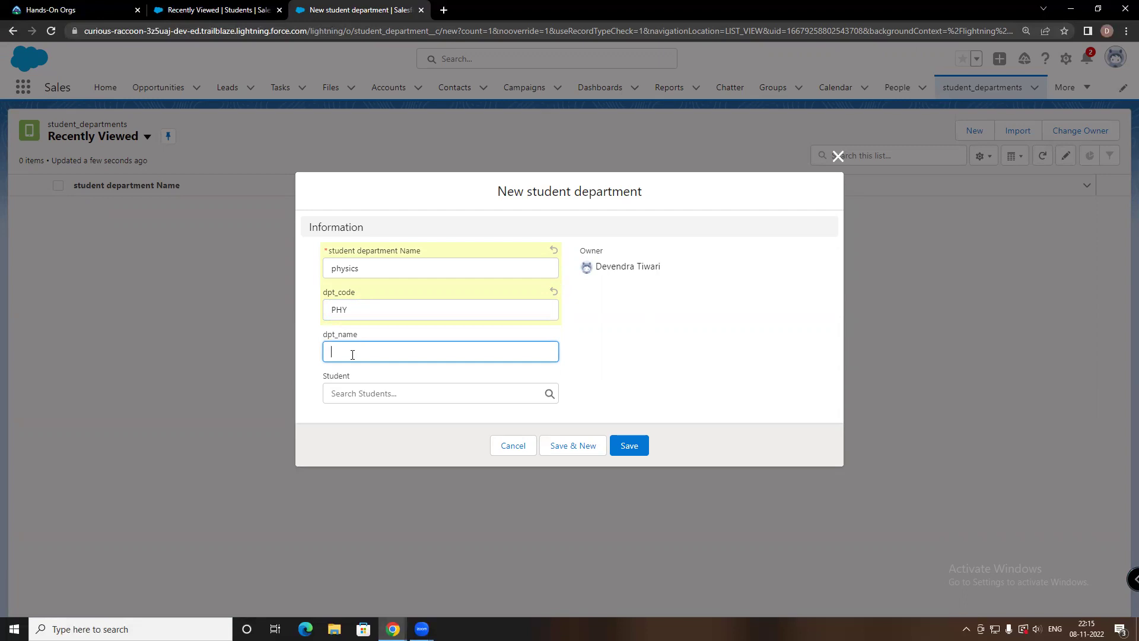
pyautogui.write('Physics department')
pyautogui.click(349, 392)
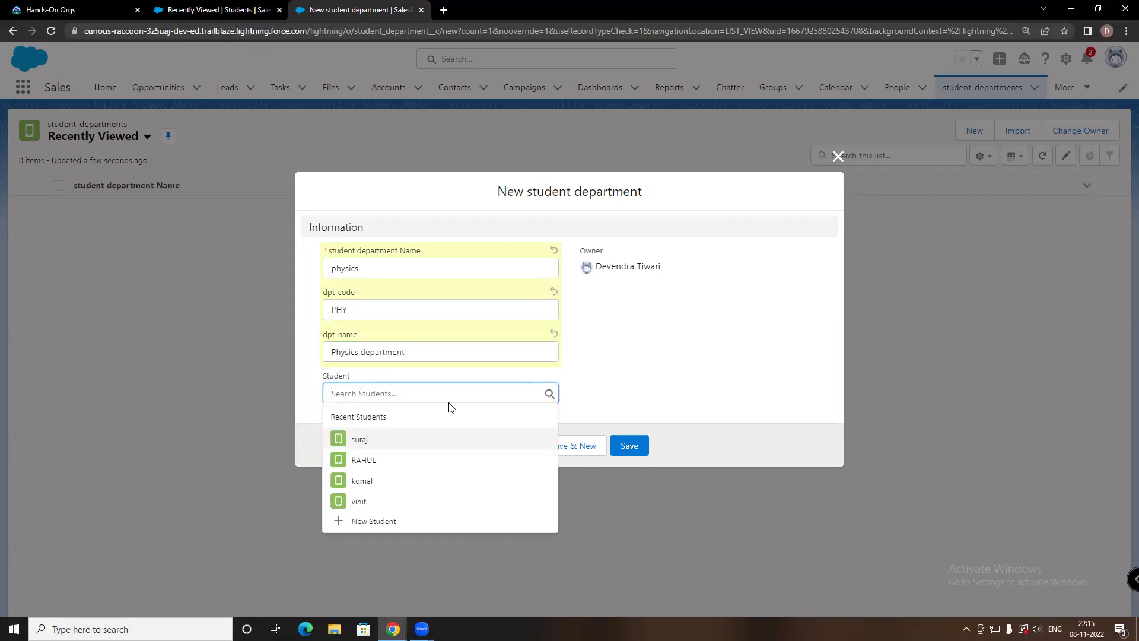
pyautogui.click(678, 354)
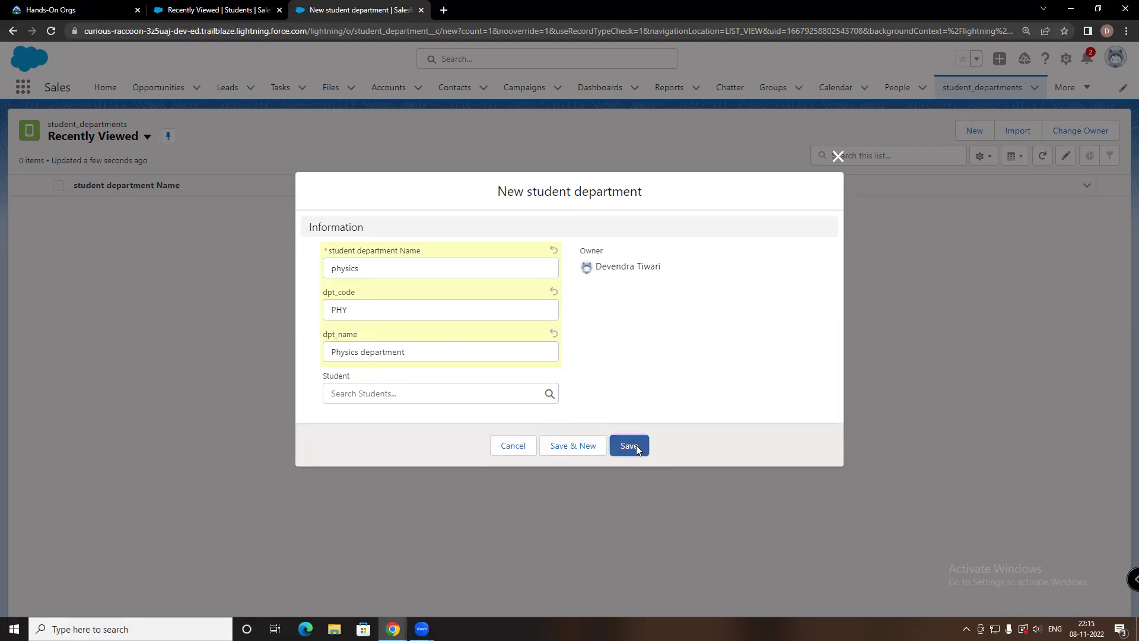
pyautogui.click(636, 449)
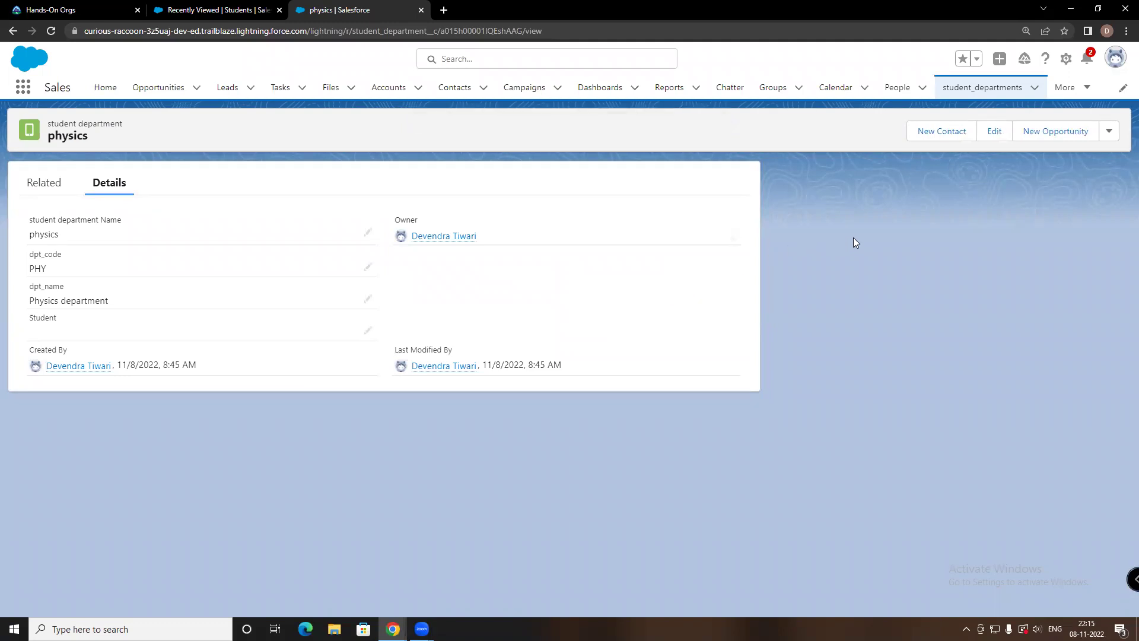
# Return from the physics record to the student_departments Recently Viewed list
pyautogui.click(1004, 93)
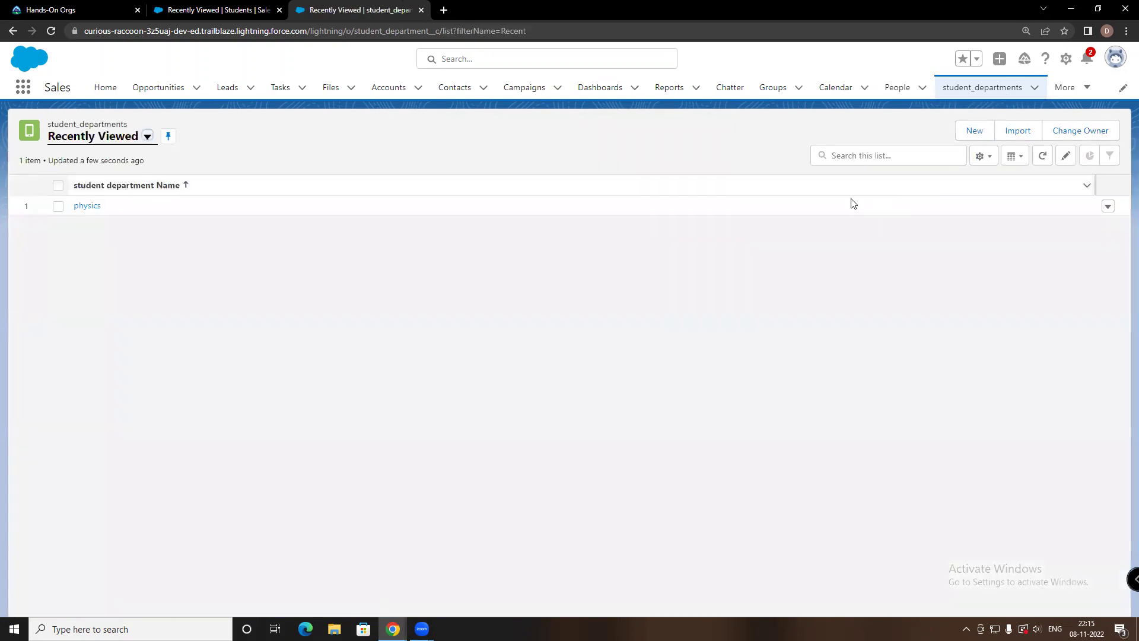
# Save a chemistry department with dpt_code CEM and dpt_name 'Cemistry department', then return to the list
pyautogui.click(968, 136)
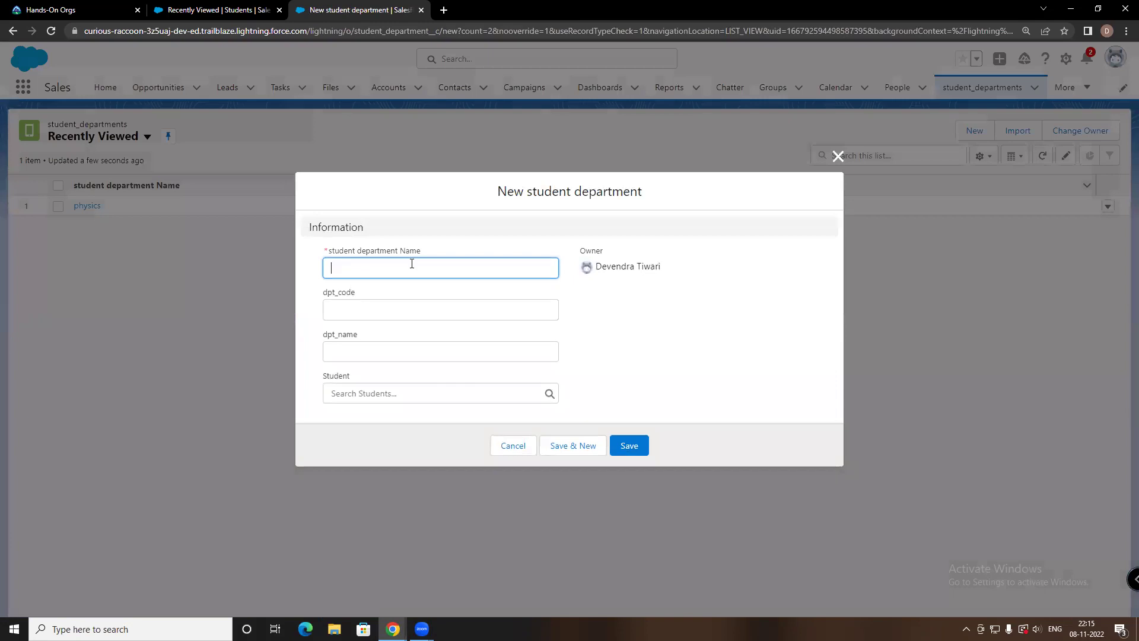
pyautogui.write('chemistry')
pyautogui.click(365, 312)
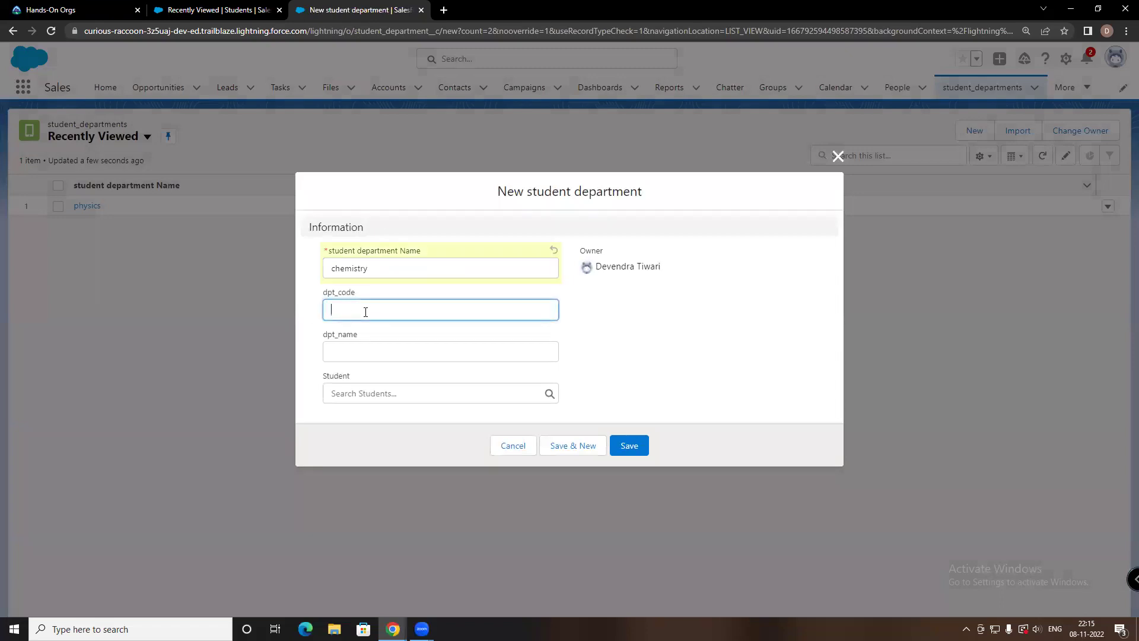
pyautogui.write('CEM')
pyautogui.click(365, 350)
pyautogui.write('C')
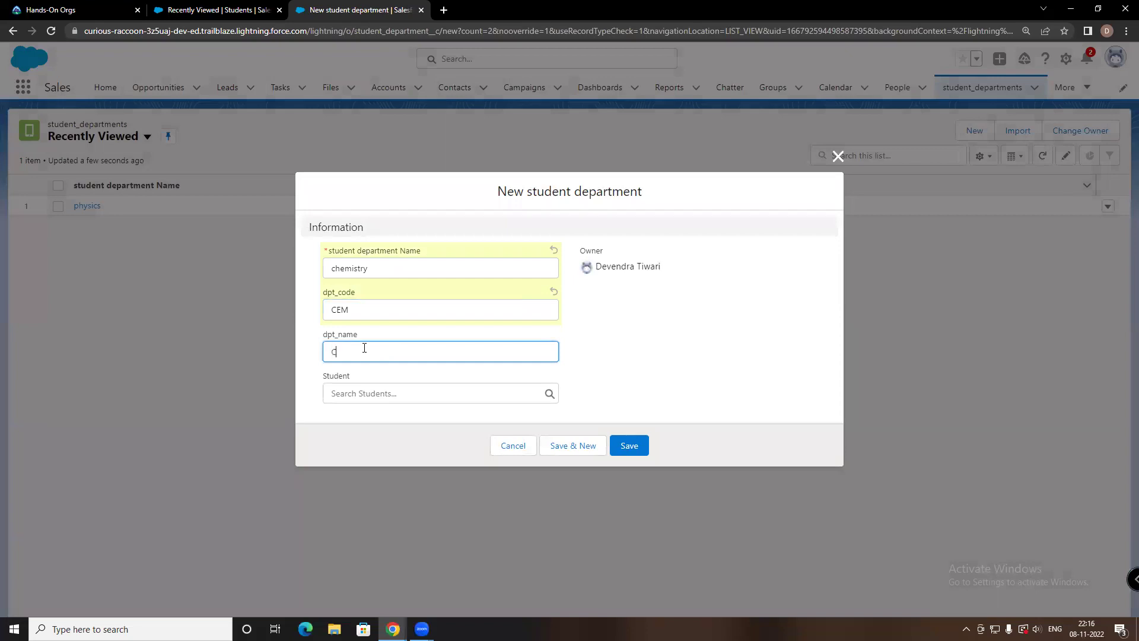
pyautogui.write('emistry department')
pyautogui.click(640, 449)
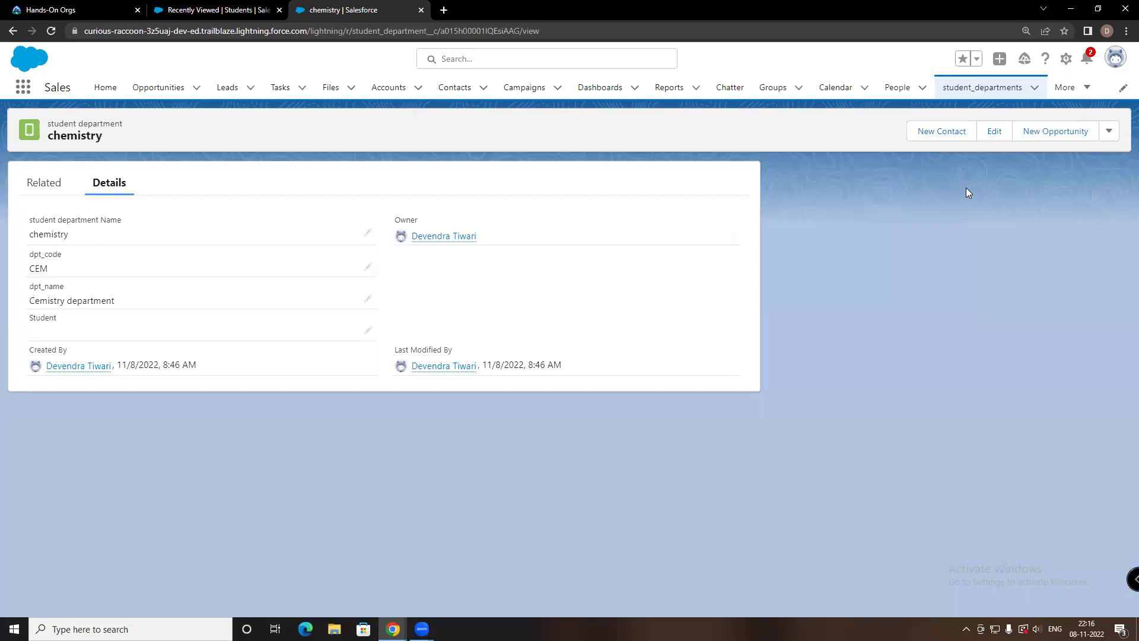
pyautogui.click(978, 99)
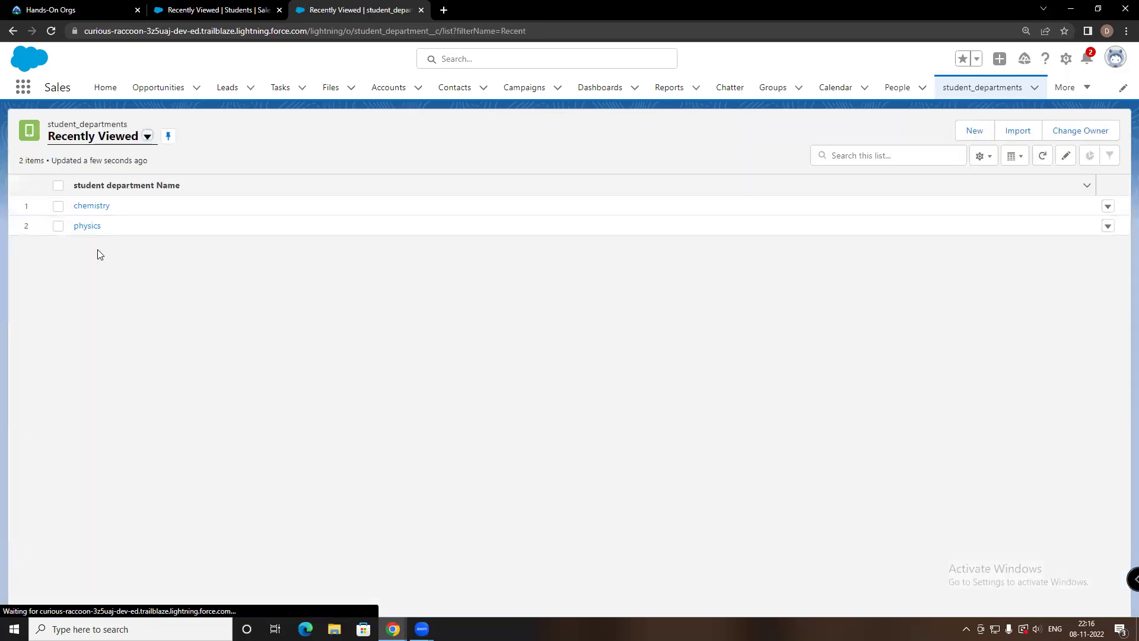
# Glance at the physics record, then start a new department named maths
pyautogui.click(85, 226)
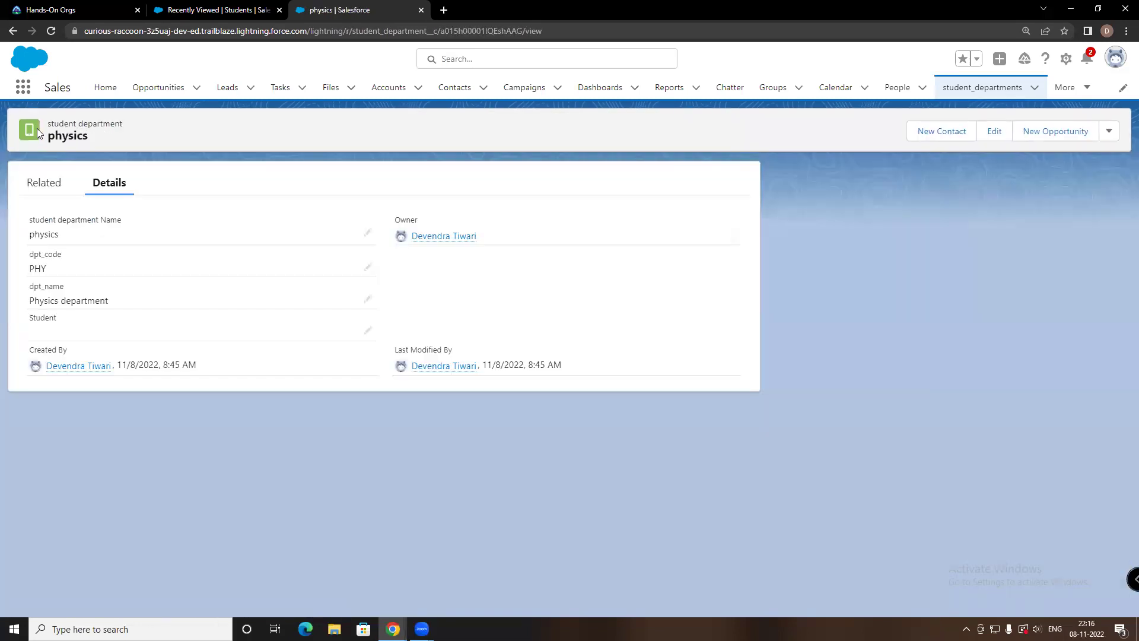
pyautogui.click(1012, 89)
pyautogui.click(973, 131)
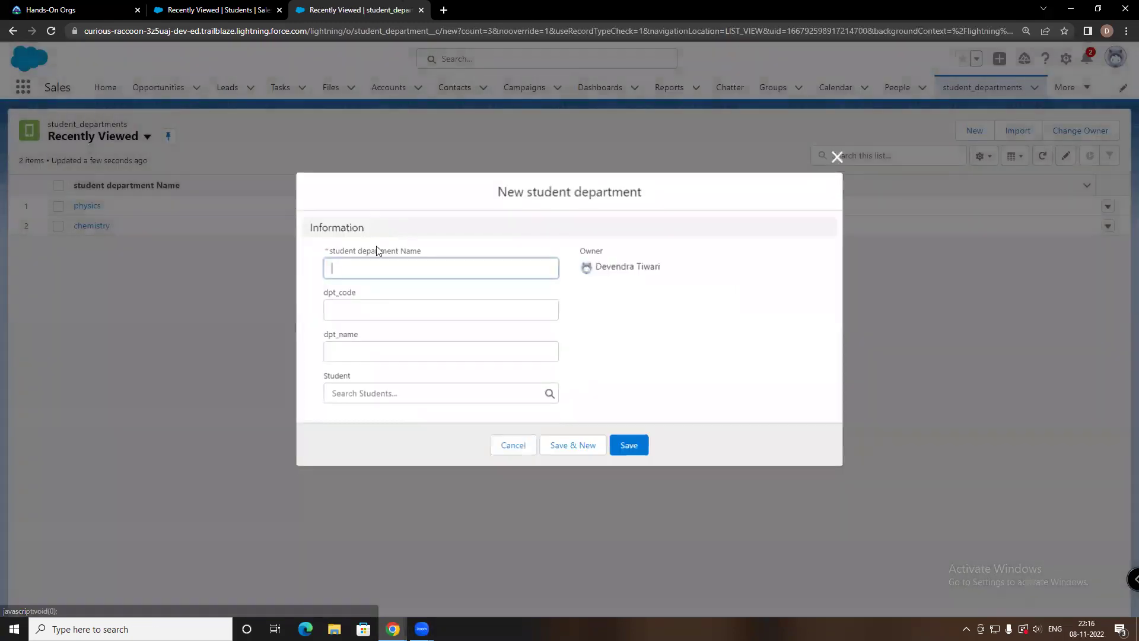
pyautogui.write('mat')
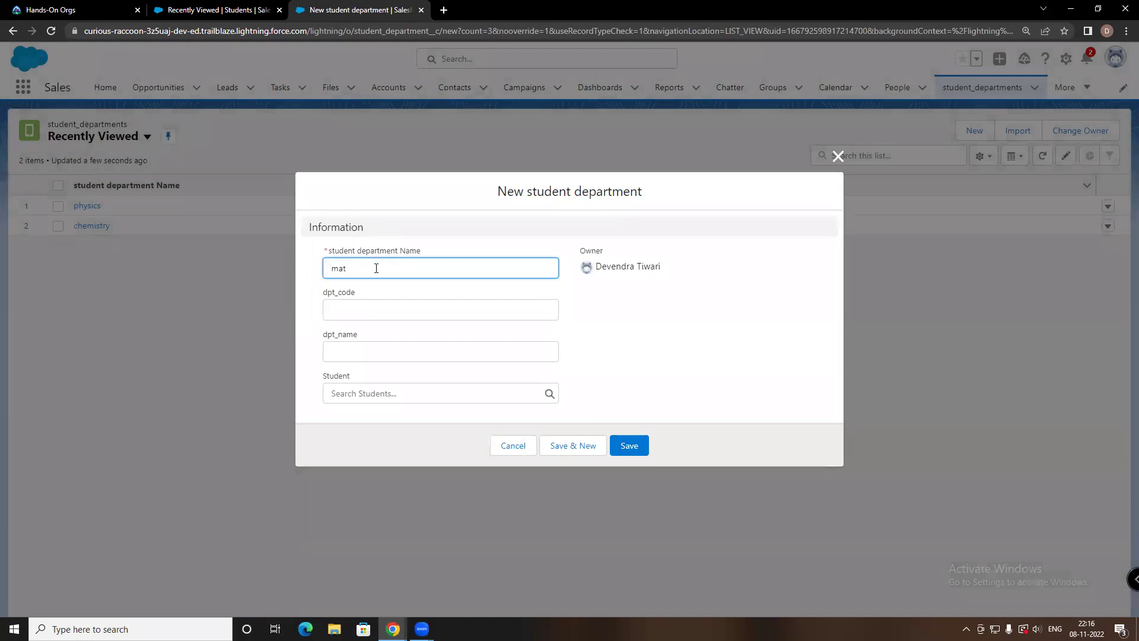
pyautogui.write('hws')
pyautogui.press('BackSpace')
pyautogui.press('BackSpace')
pyautogui.write('s')
# Give it dpt_code MATH and dpt_name 'Maths department', save, and return to the list
pyautogui.click(359, 310)
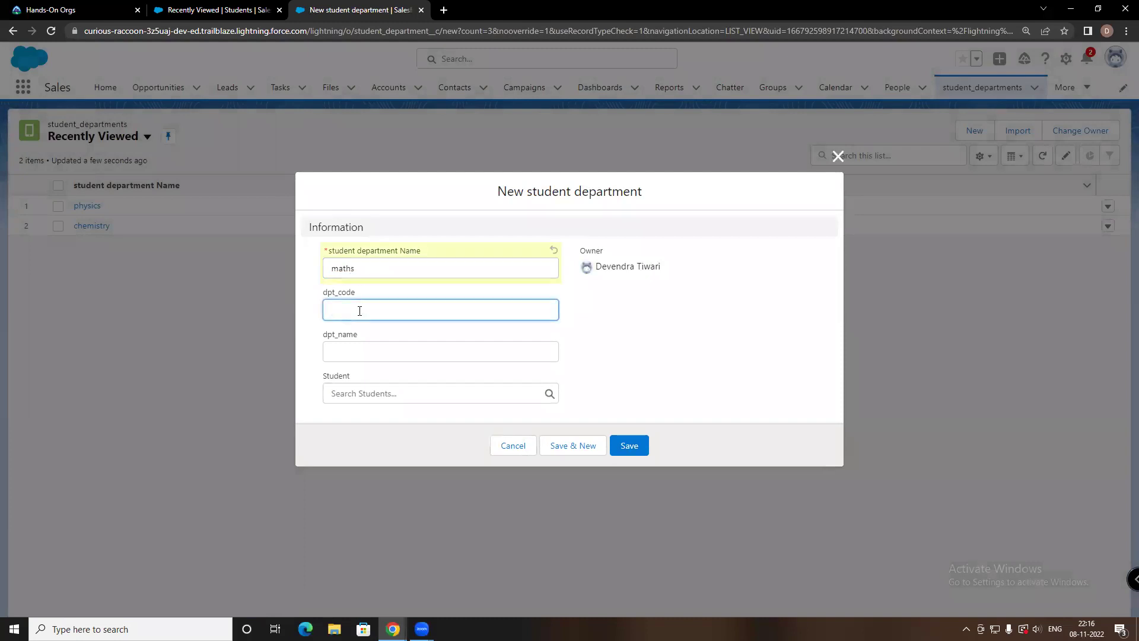
pyautogui.write('MATH')
pyautogui.click(351, 350)
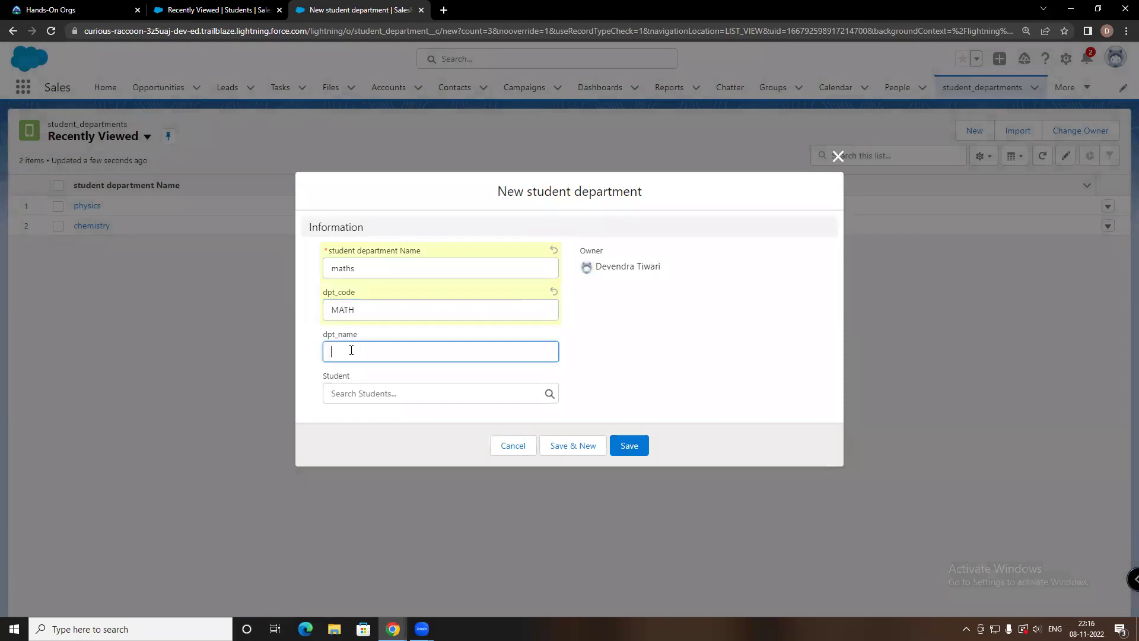
pyautogui.write('Maths department')
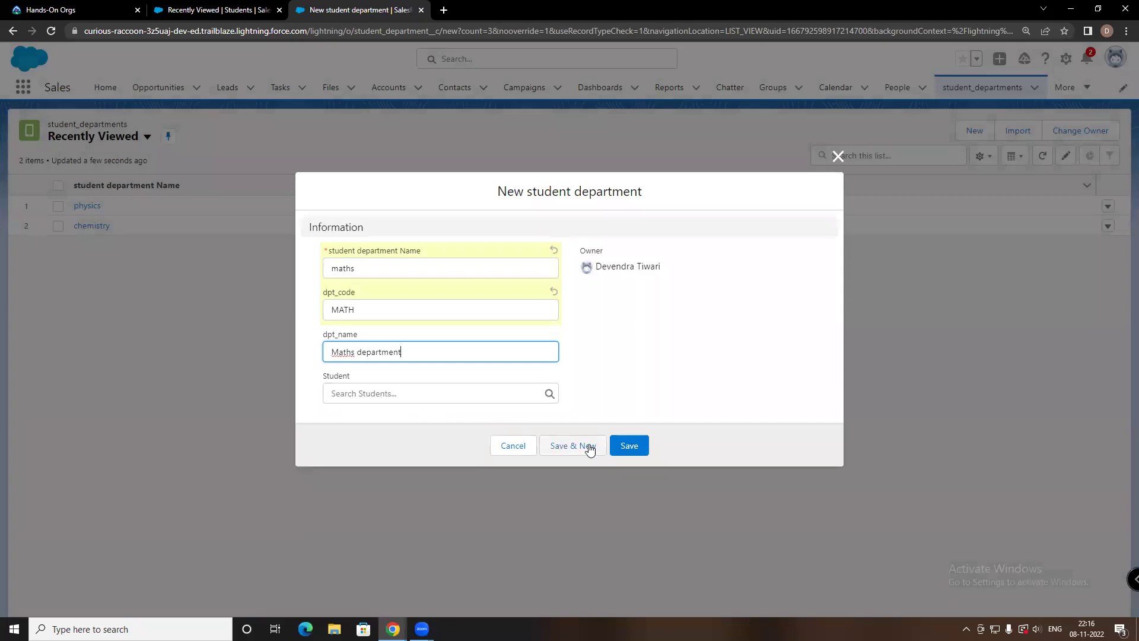
pyautogui.click(631, 444)
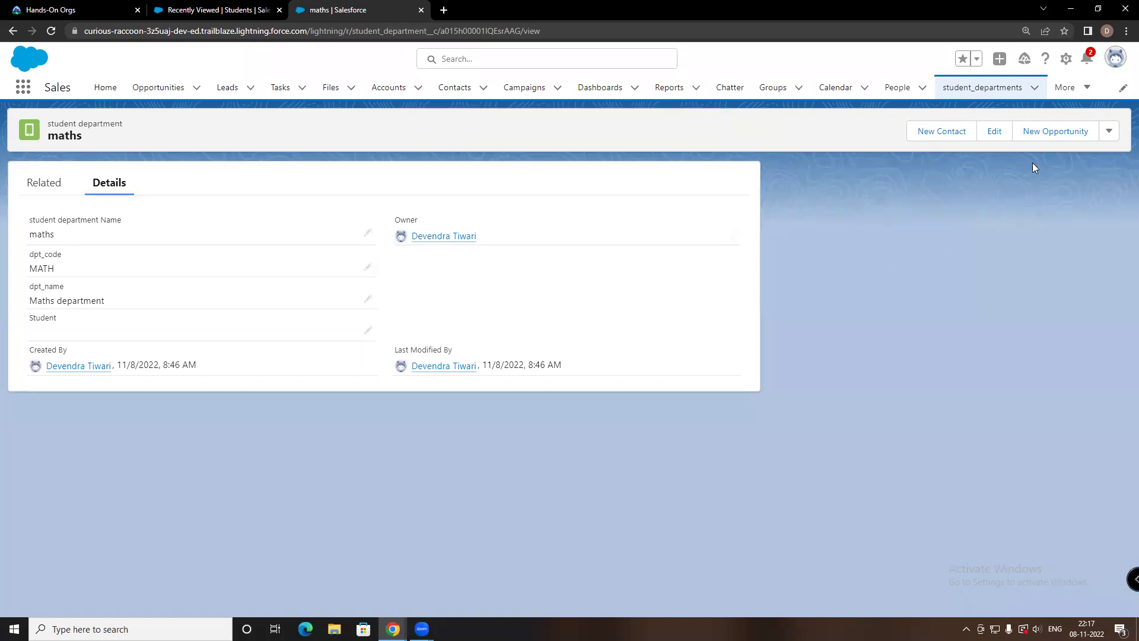
pyautogui.click(1009, 92)
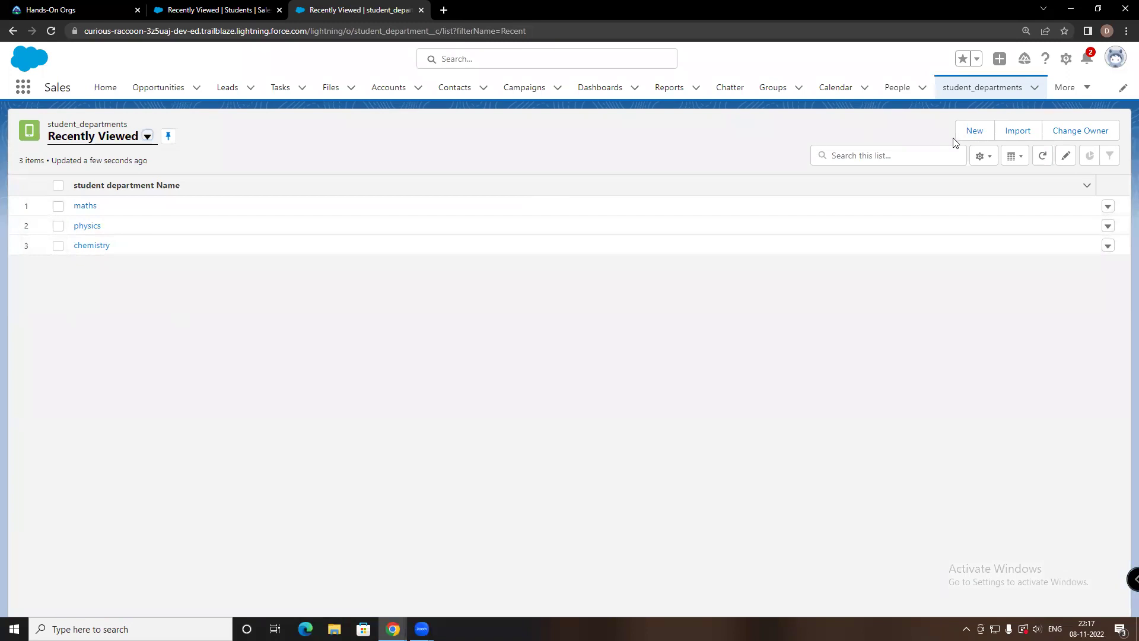
# Move from the student_departments list to the Students list and begin a new Student record
pyautogui.click(1017, 89)
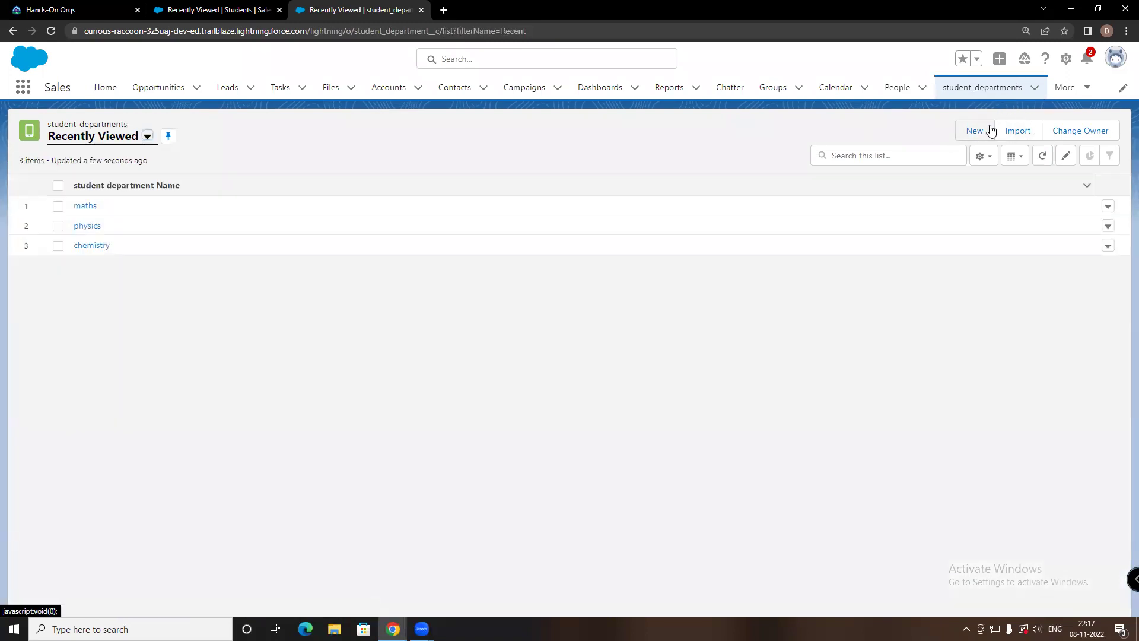
pyautogui.click(995, 89)
pyautogui.click(1063, 87)
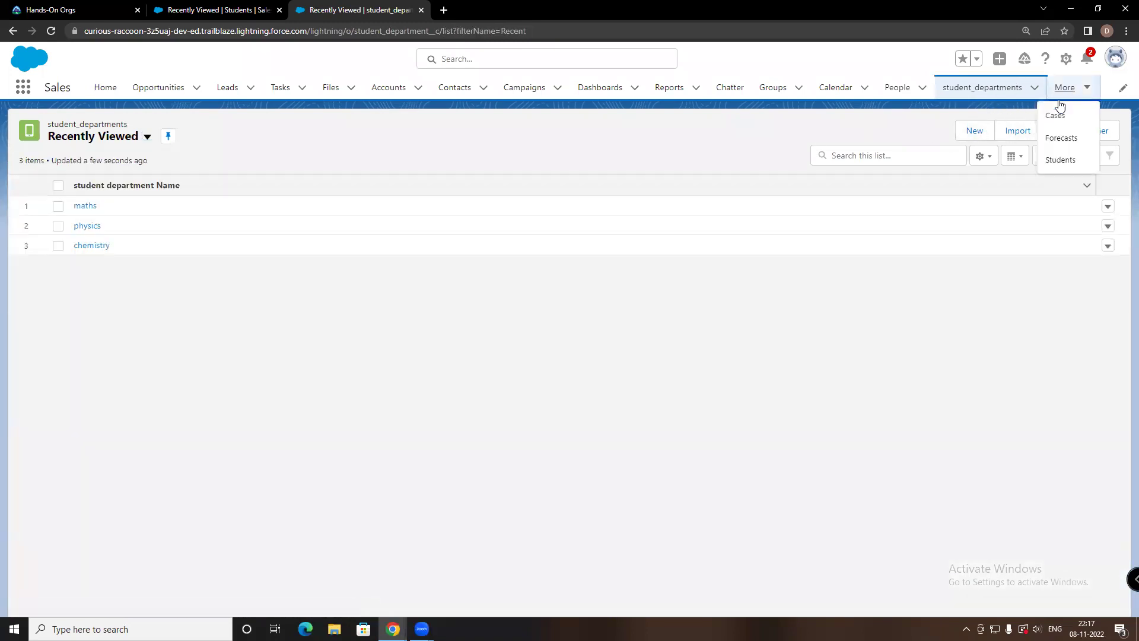
pyautogui.click(1061, 159)
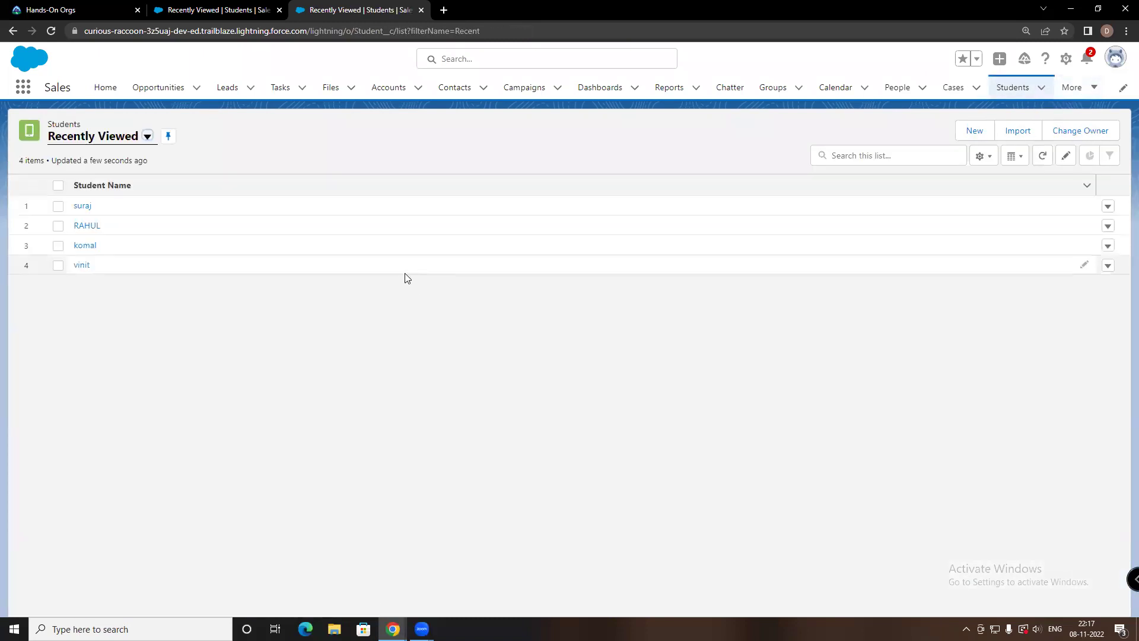
pyautogui.click(973, 129)
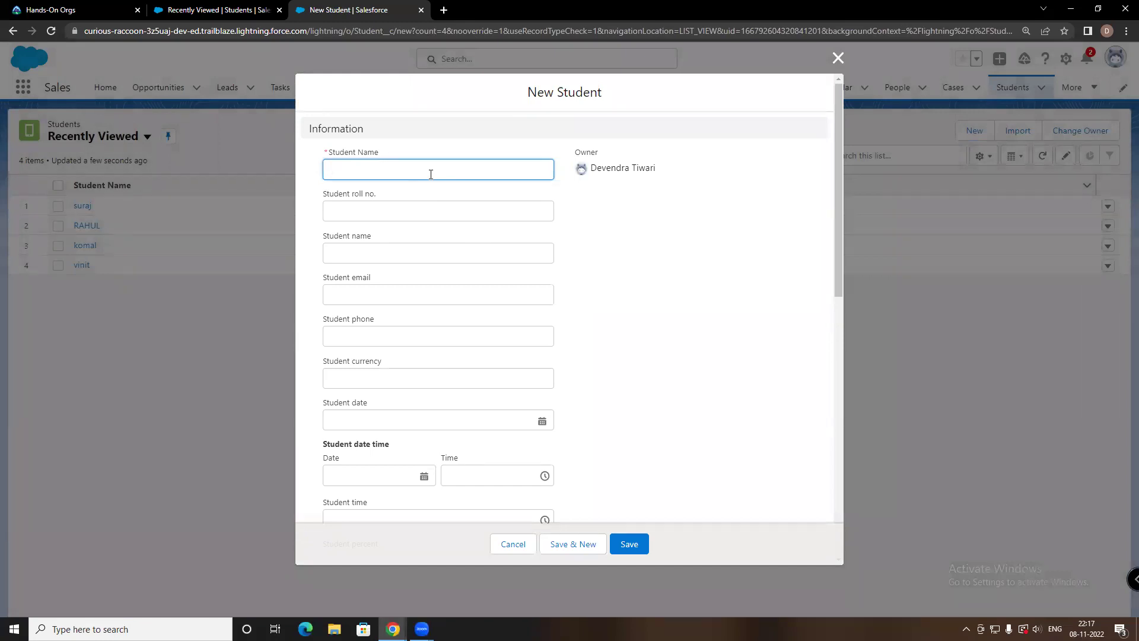
# Enter the student name, roll no. 58 and the student's full name
pyautogui.write('itin')
pyautogui.click(410, 213)
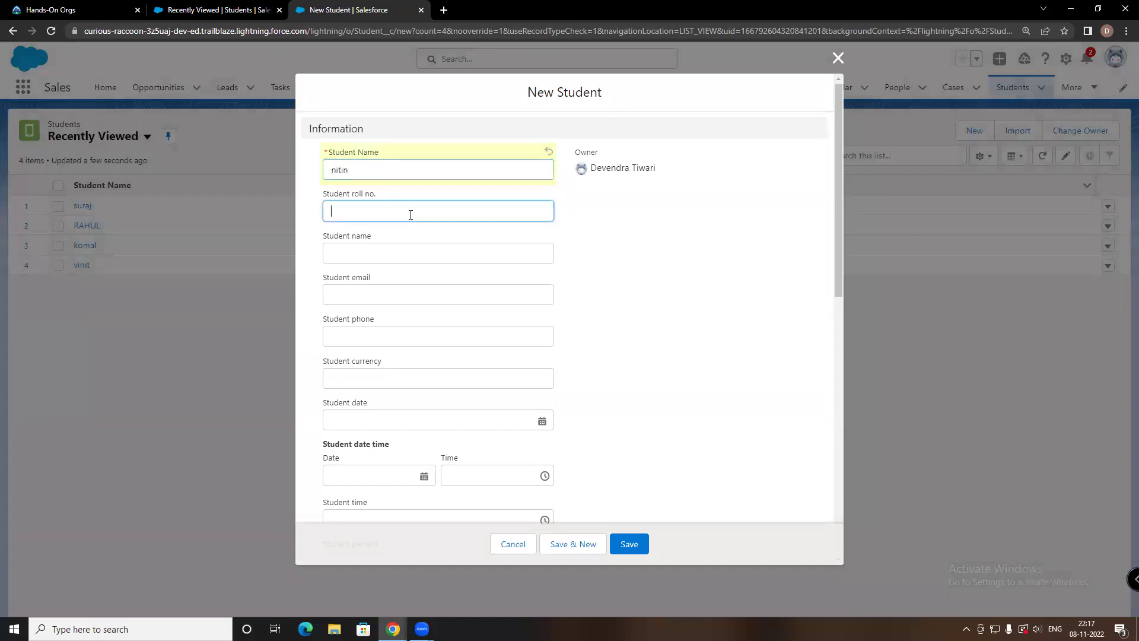
pyautogui.write('58')
pyautogui.click(379, 256)
# Fill in the student's e-mail, phone number and a currency amount of 15000
pyautogui.click(375, 292)
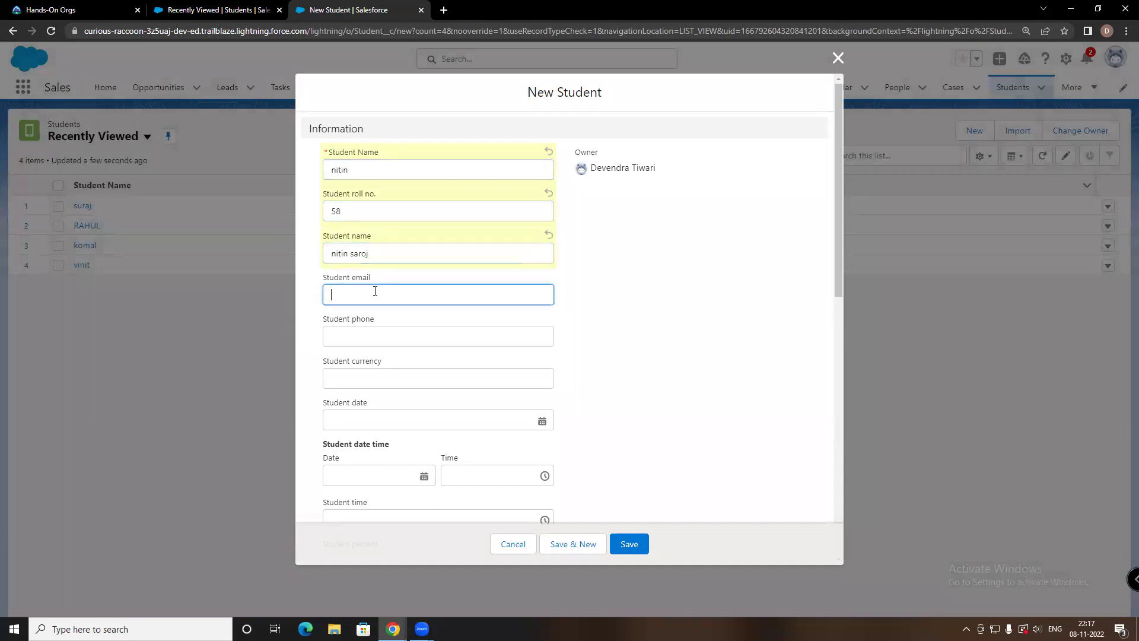
pyautogui.click(366, 339)
pyautogui.write('44')
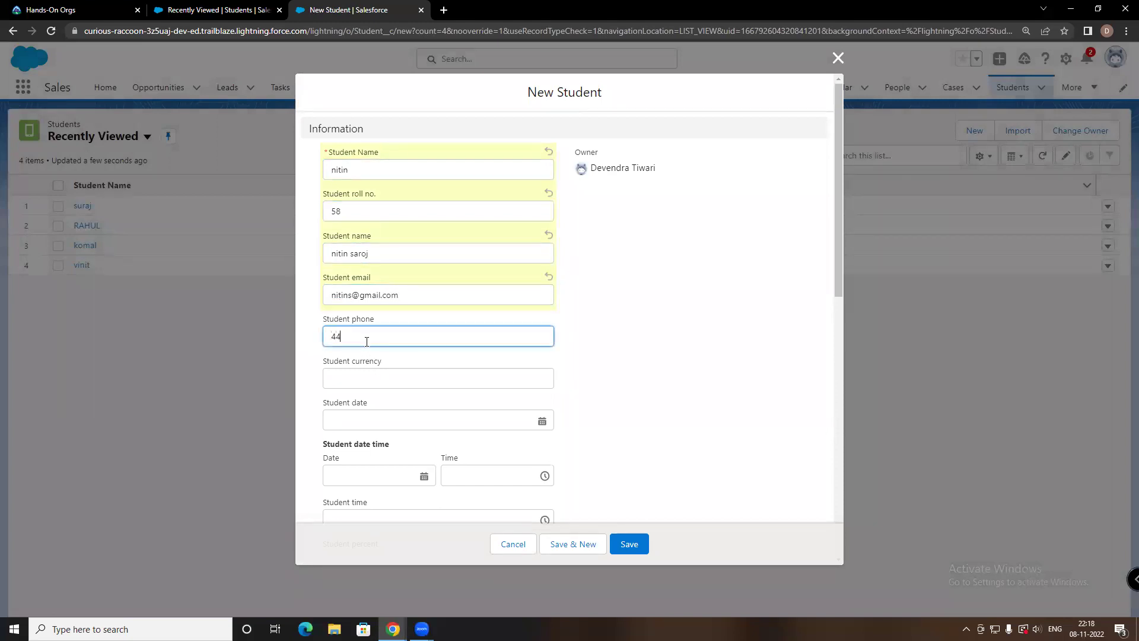
pyautogui.press('BackSpace')
pyautogui.press('BackSpace')
pyautogui.click(362, 382)
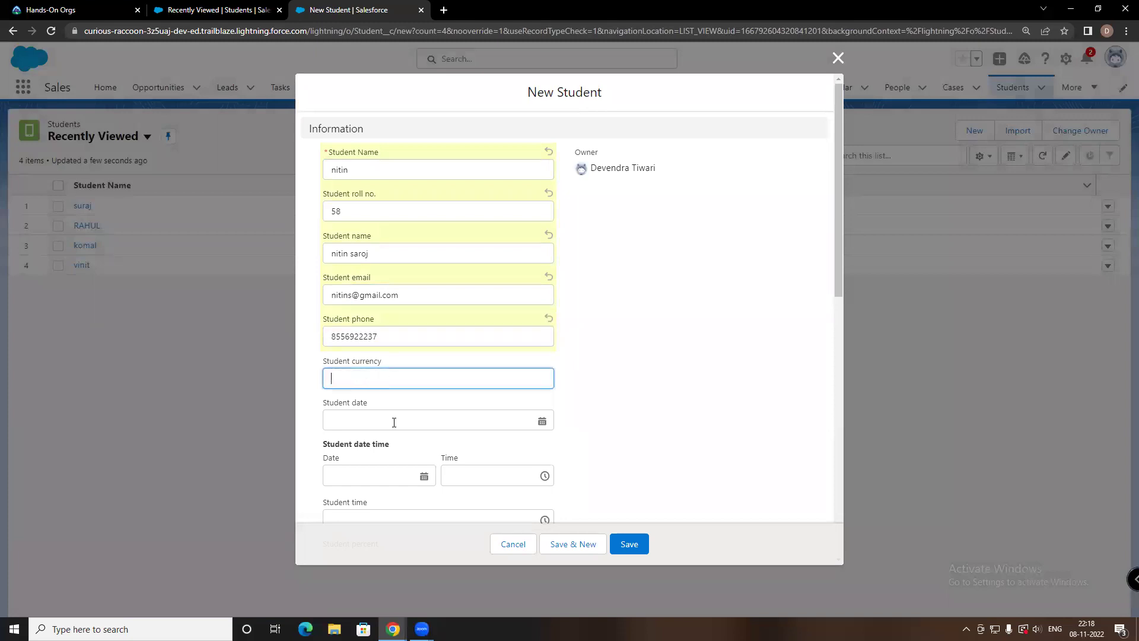
pyautogui.write('15000')
# Set Student date and date time to 8 November 2022 and Student time to 12:00 AM
pyautogui.click(385, 422)
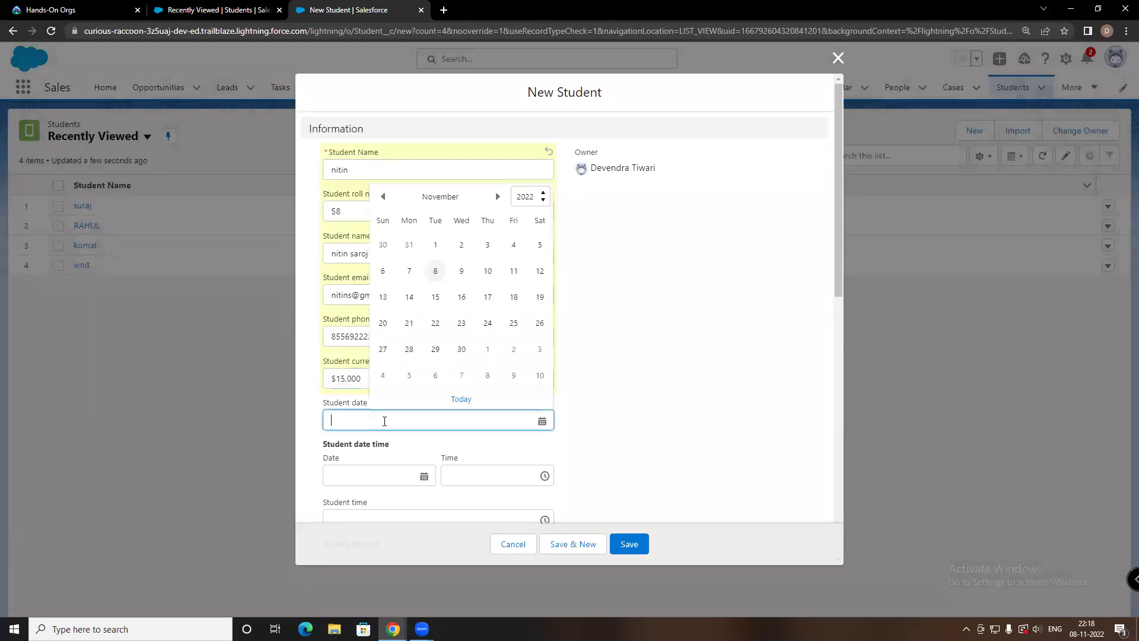
pyautogui.click(439, 268)
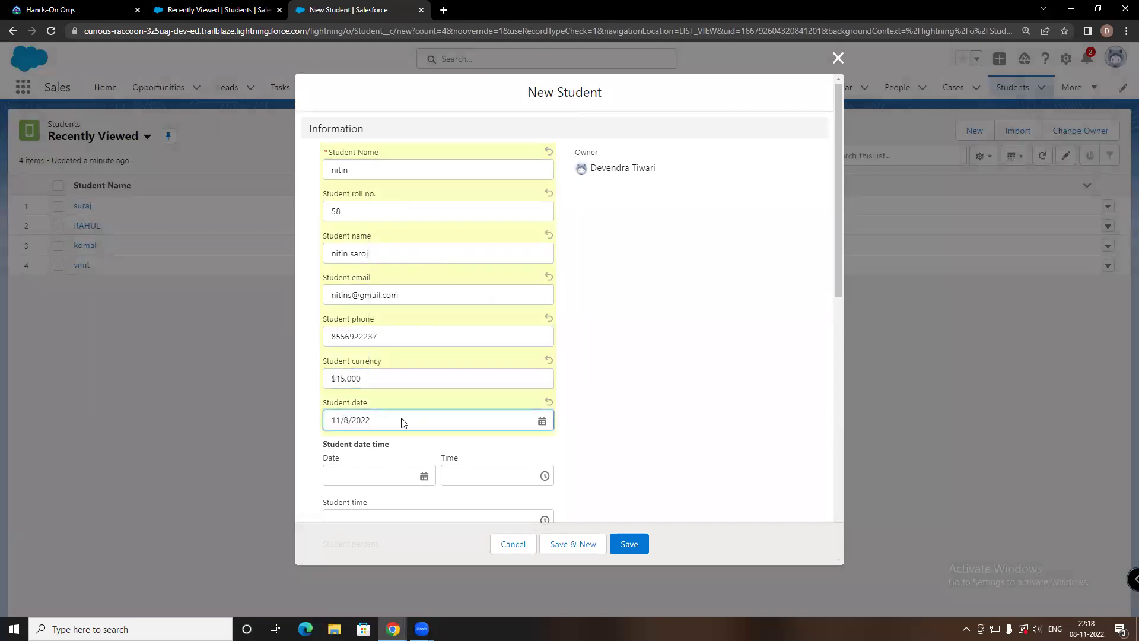
pyautogui.click(373, 475)
pyautogui.click(388, 326)
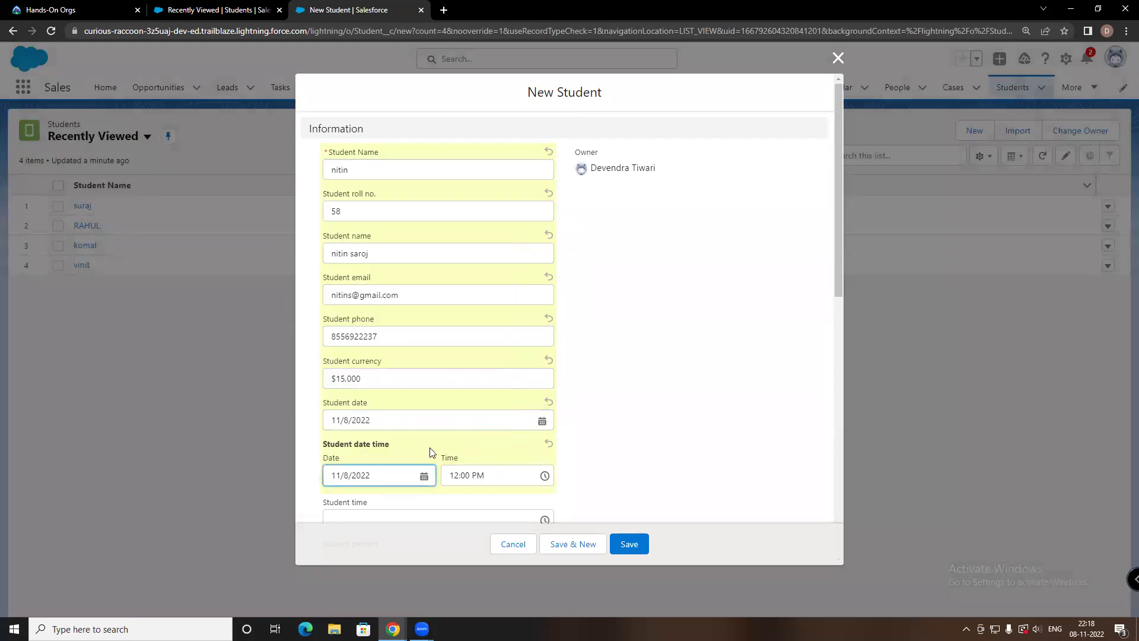
pyautogui.scroll(-3, 427, 457)
pyautogui.click(381, 339)
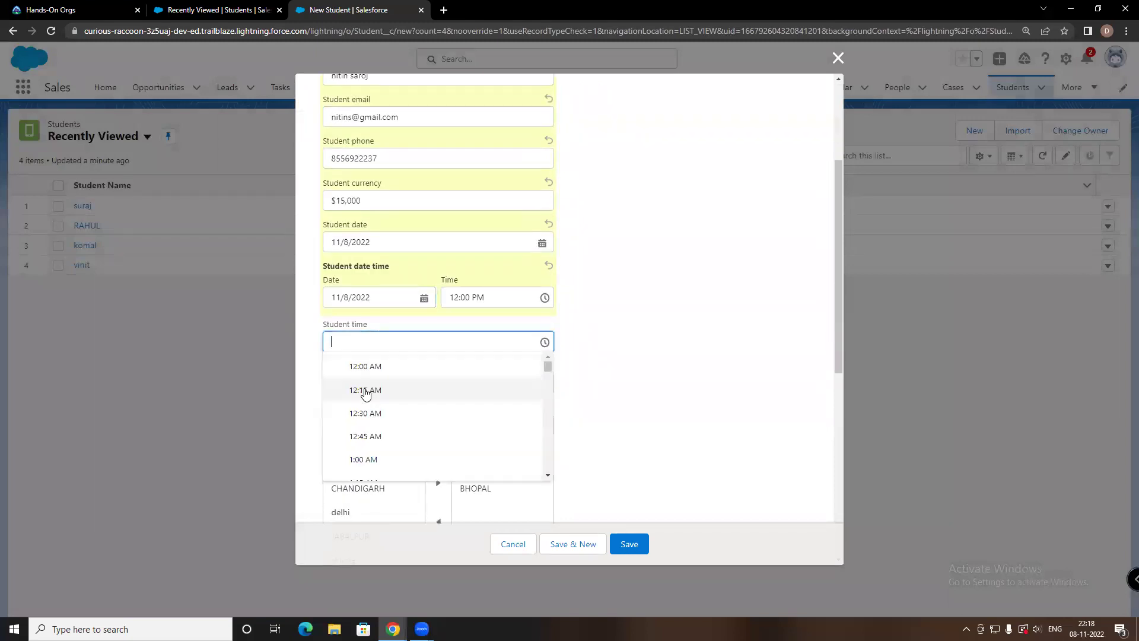
pyautogui.click(369, 367)
# Enter 62 as the Student percent and choose delhi in the student picklist
pyautogui.click(359, 381)
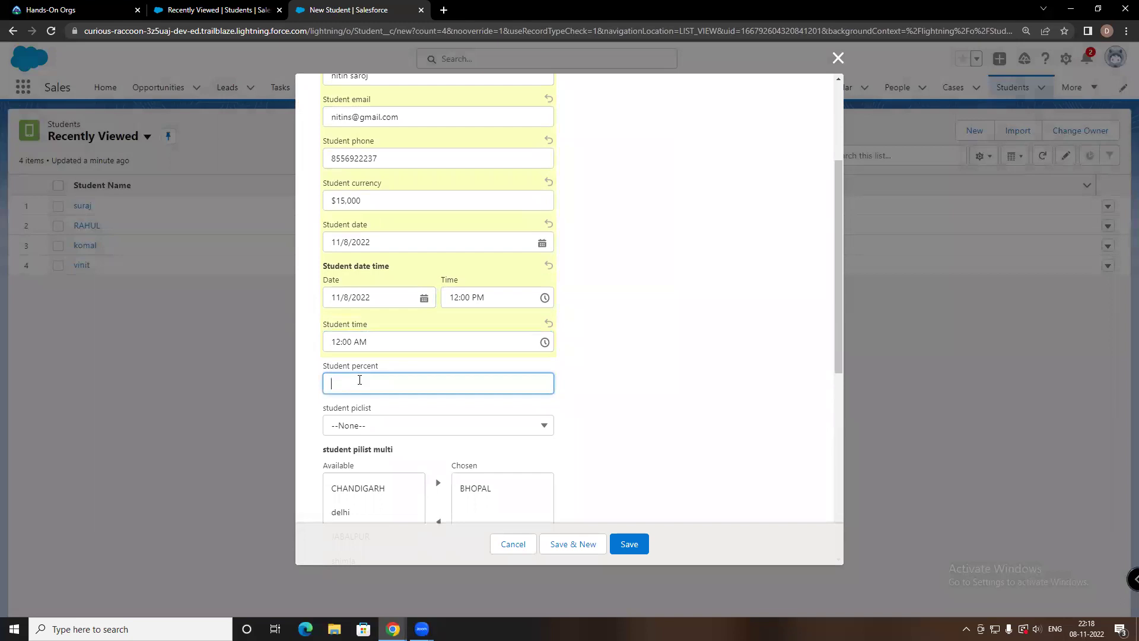
pyautogui.write('62')
pyautogui.scroll(-1, 365, 418)
pyautogui.click(365, 373)
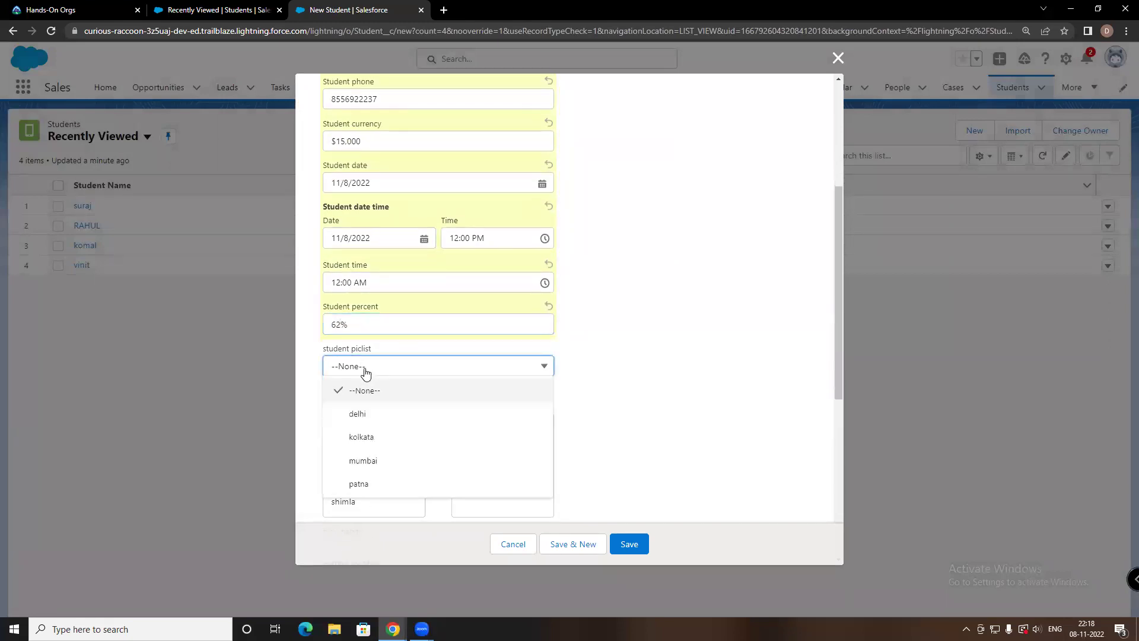
pyautogui.click(371, 422)
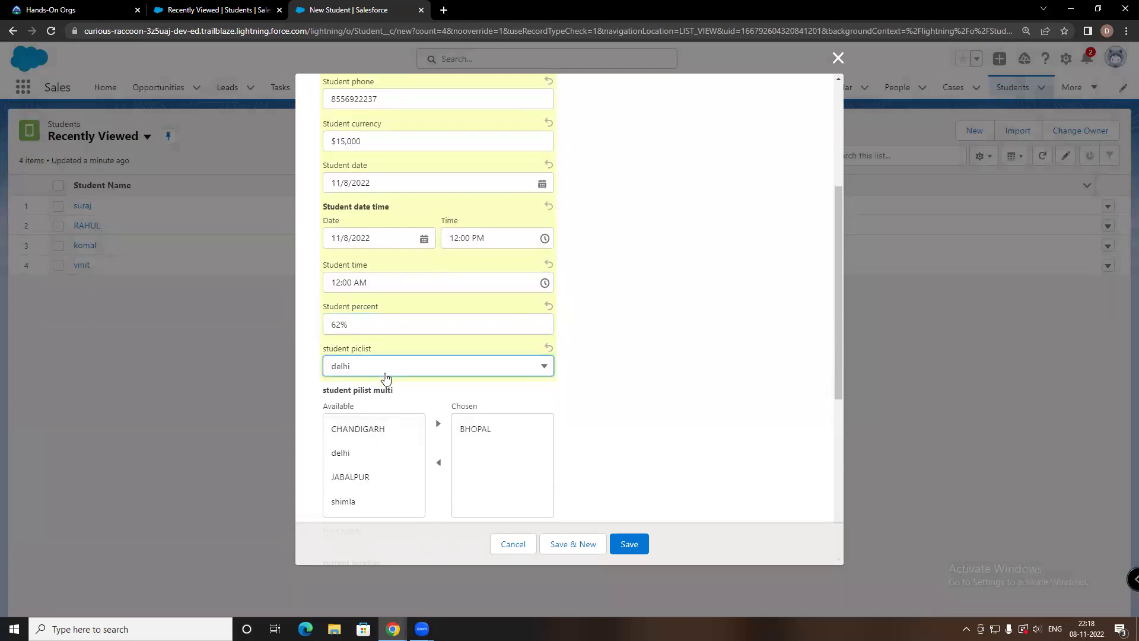
# Move JABALPUR into the chosen cities and tick the food habits checkbox
pyautogui.scroll(-1, 379, 376)
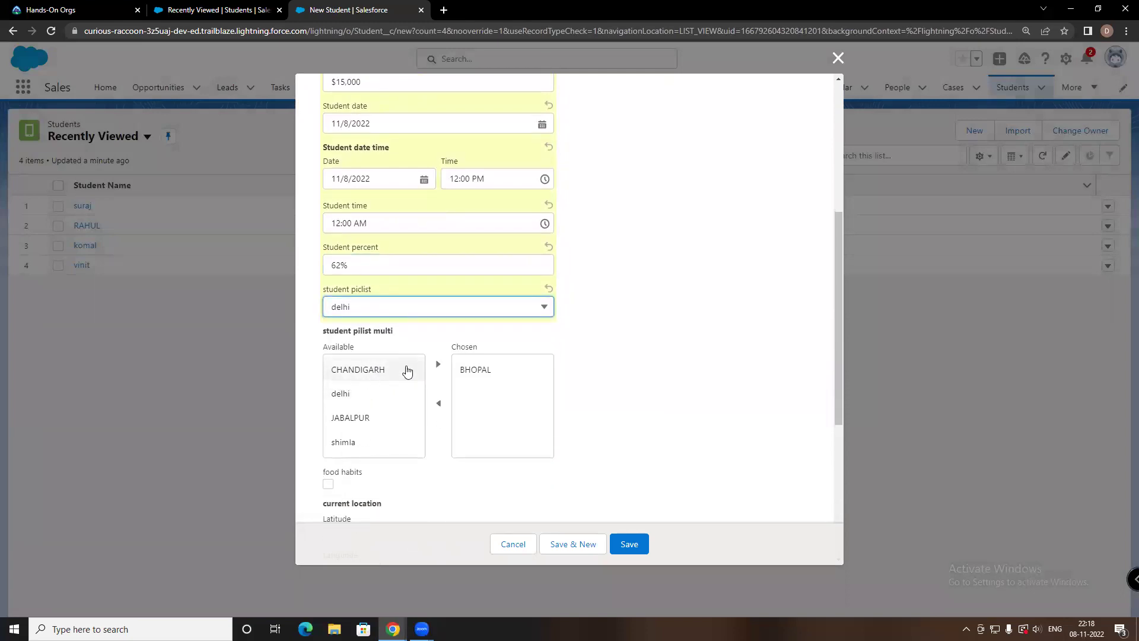
pyautogui.click(376, 418)
pyautogui.click(438, 364)
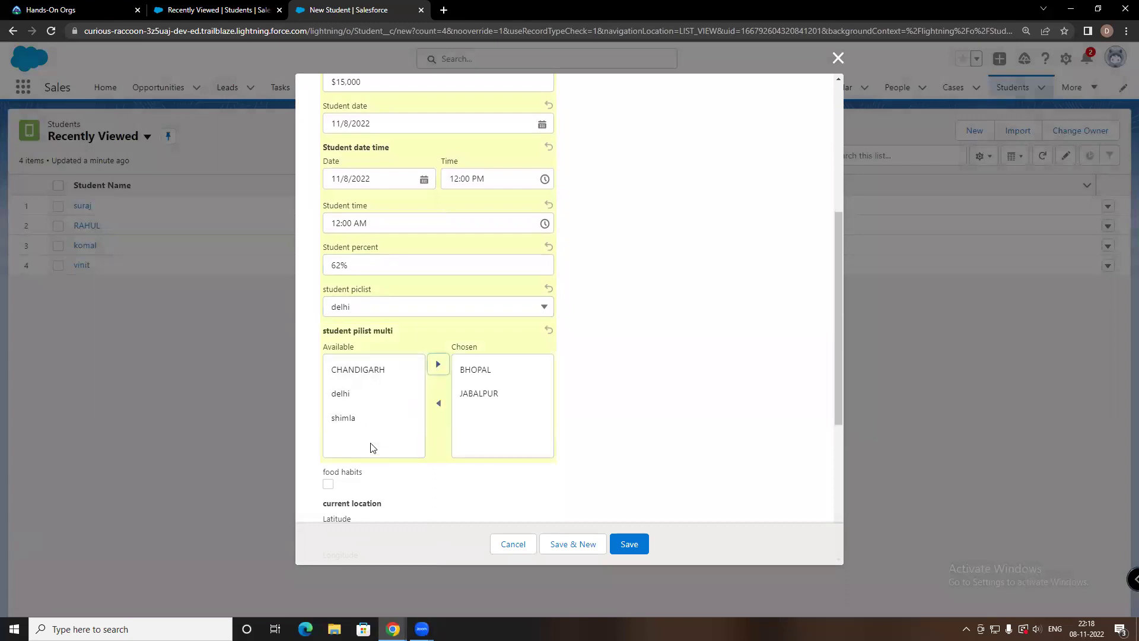
pyautogui.scroll(-3, 374, 446)
pyautogui.click(328, 306)
pyautogui.click(351, 359)
pyautogui.scroll(4, 380, 300)
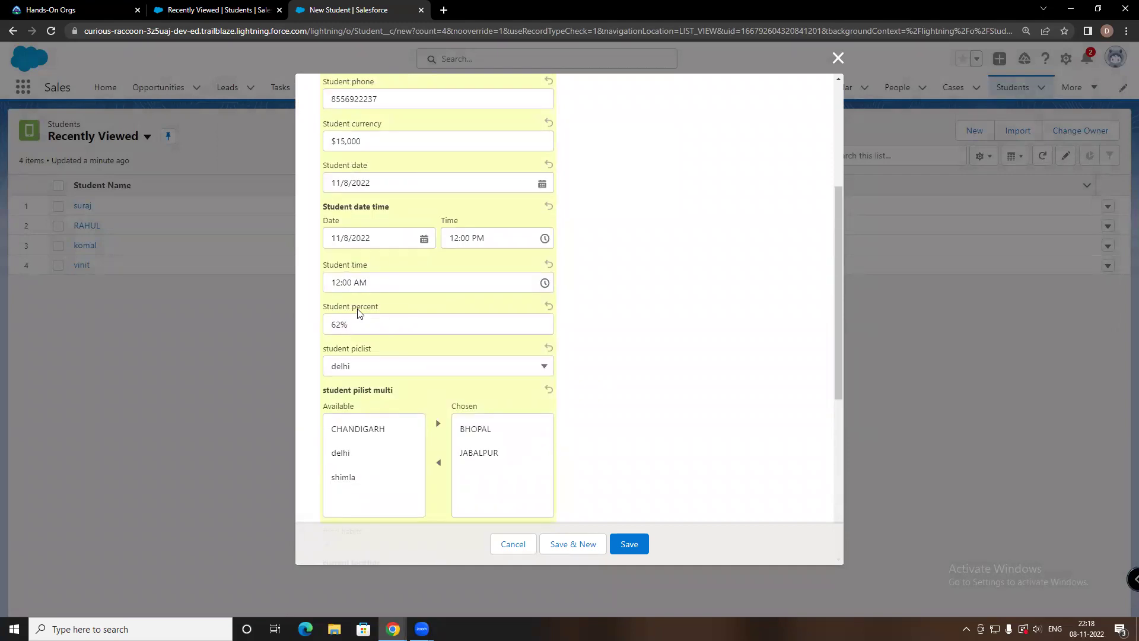
pyautogui.scroll(2, 357, 319)
pyautogui.scroll(-8, 359, 314)
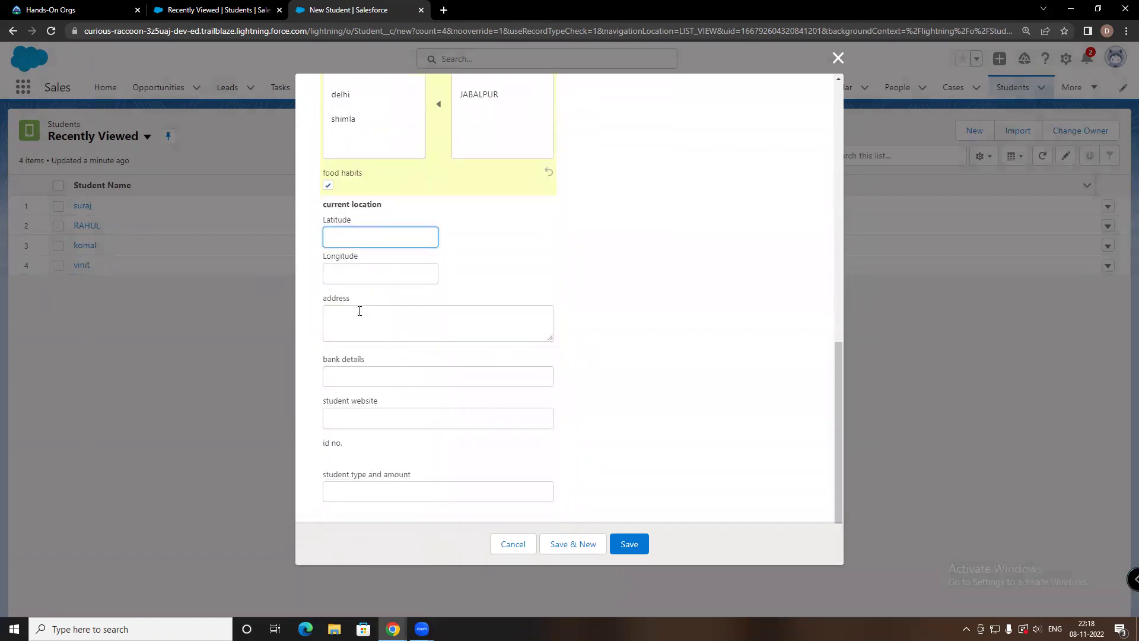
pyautogui.scroll(3, 338, 236)
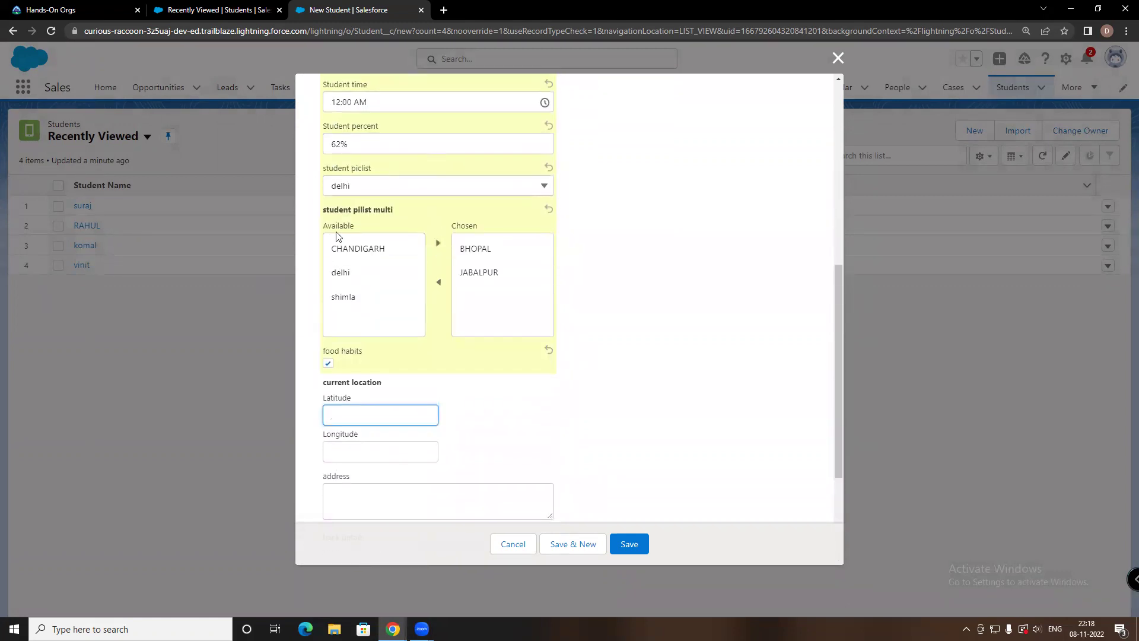
pyautogui.scroll(-3, 339, 236)
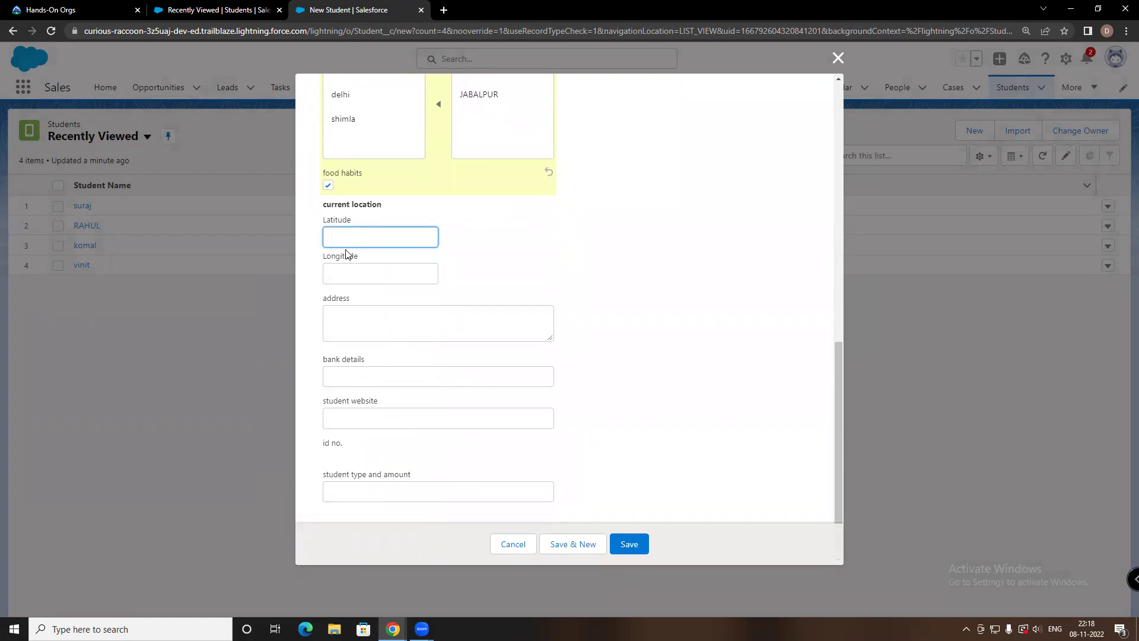
# Save the new Student record, review its Details, and switch to its Related tab
pyautogui.scroll(10, 475, 247)
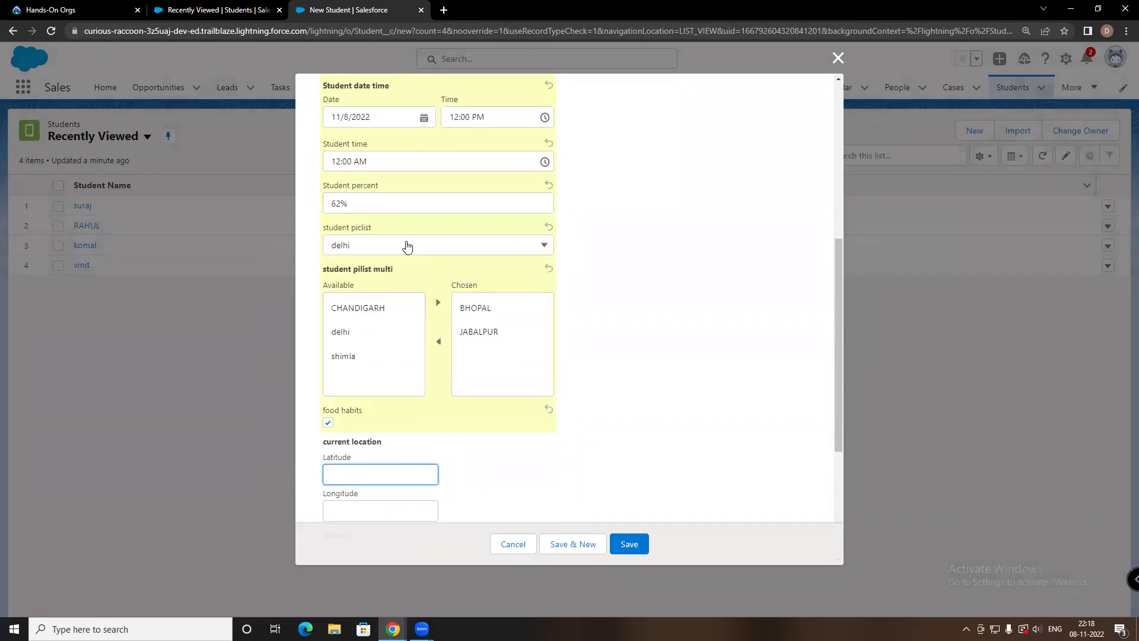
pyautogui.click(636, 544)
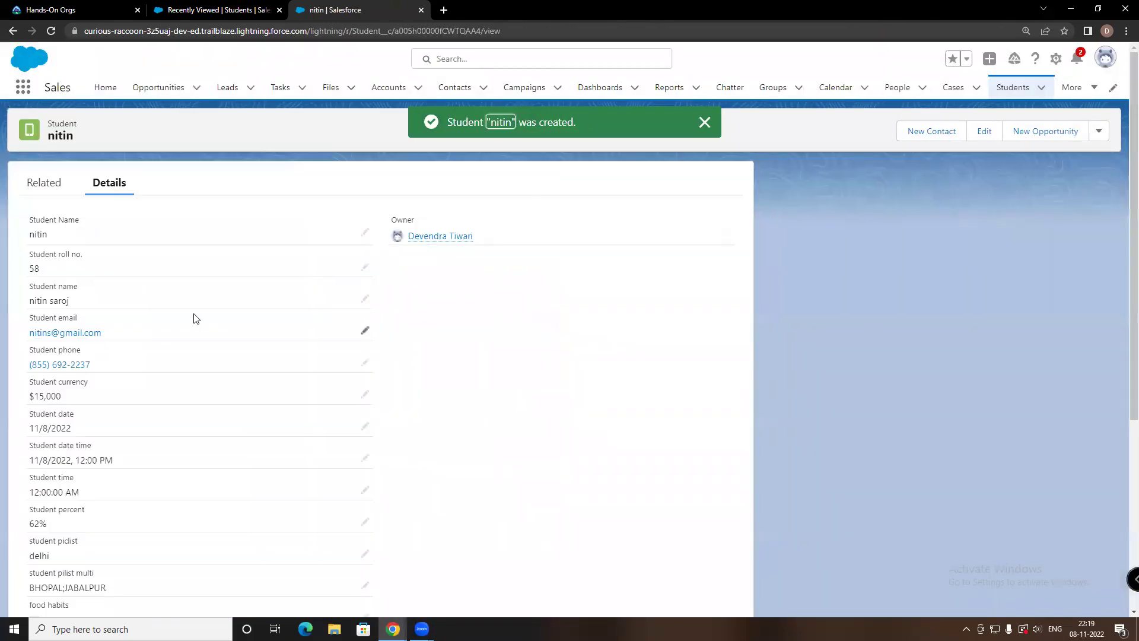
pyautogui.scroll(-4, 211, 314)
pyautogui.scroll(4, 215, 314)
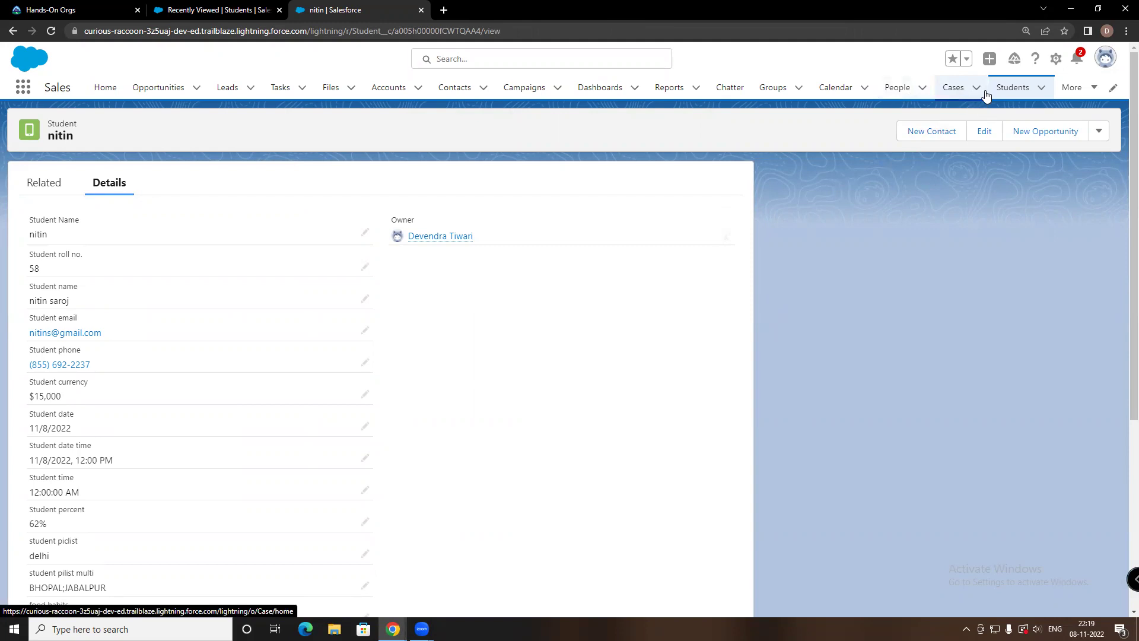
pyautogui.scroll(-2, 1039, 330)
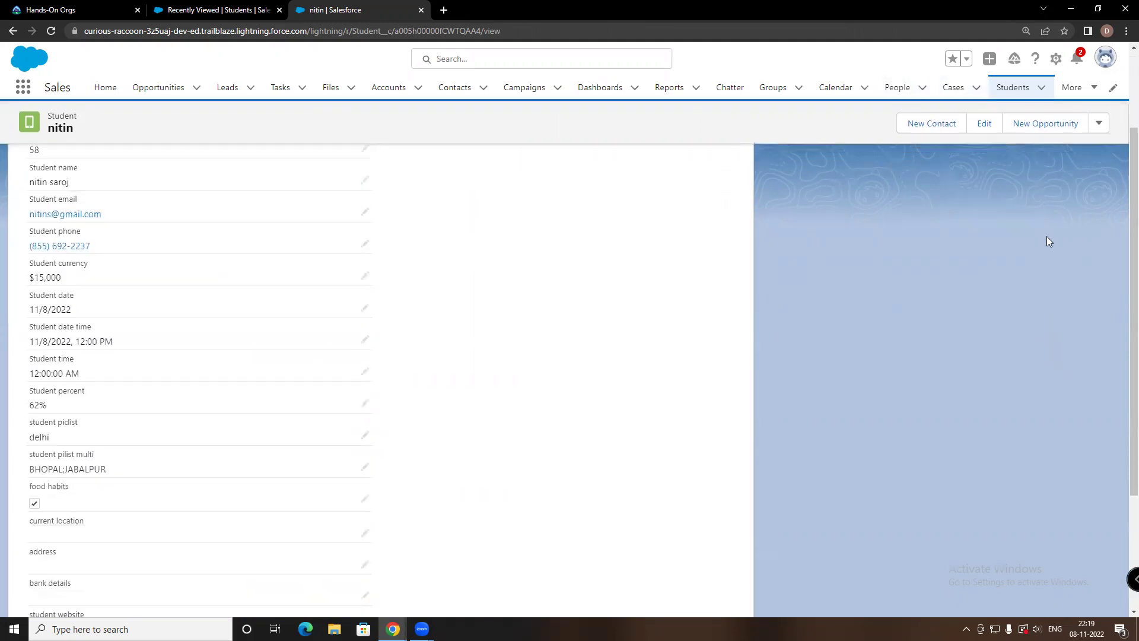
pyautogui.scroll(-3, 1047, 237)
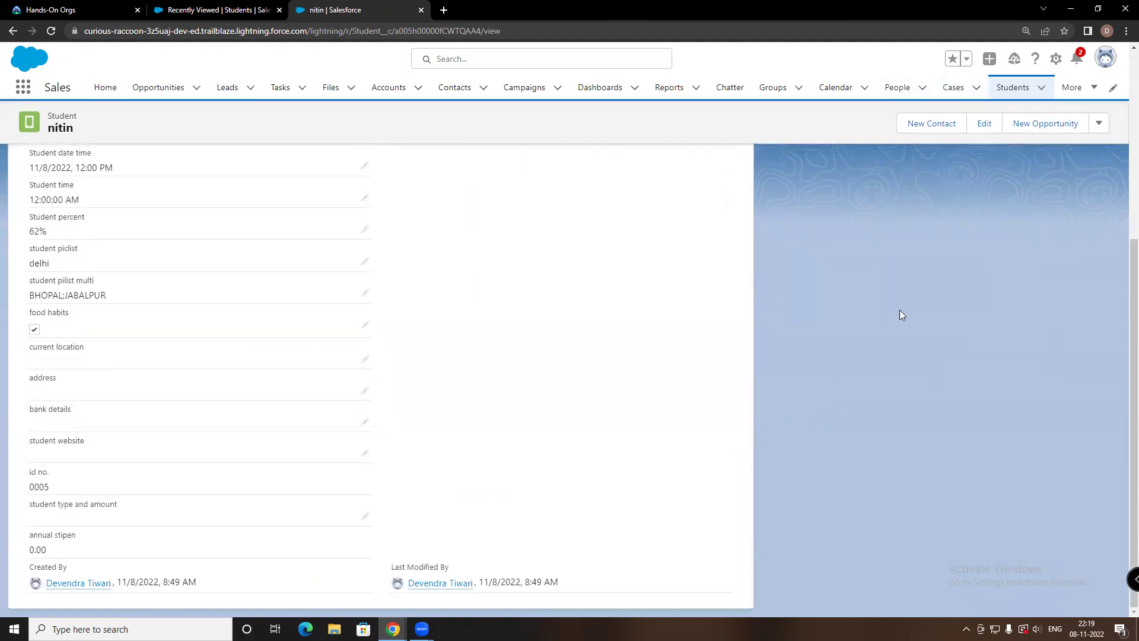
pyautogui.scroll(5, 897, 317)
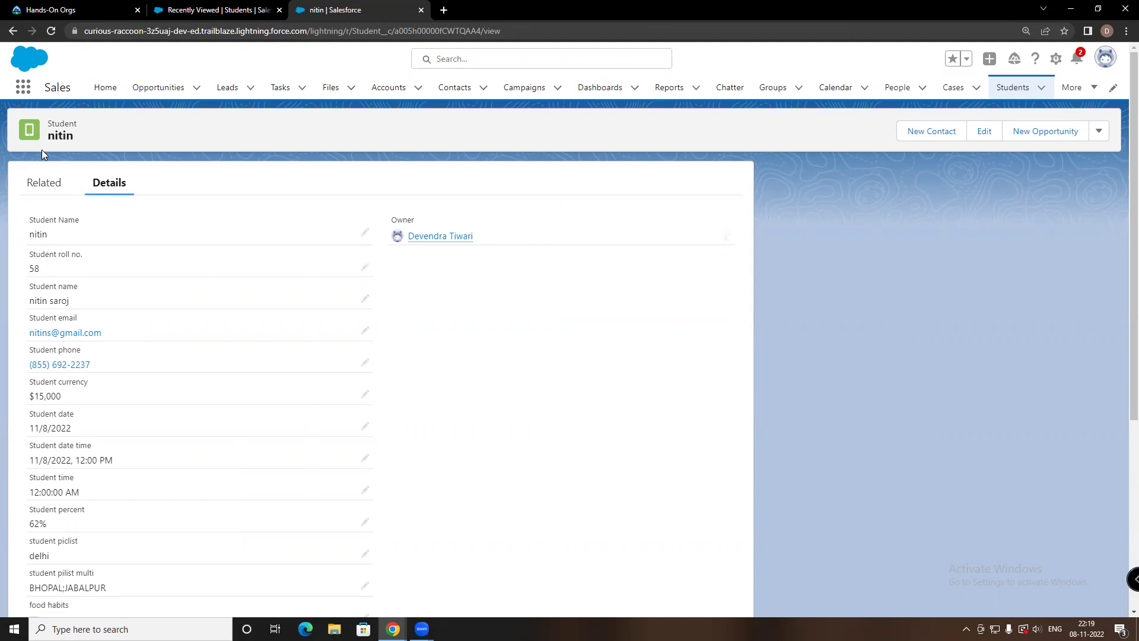
pyautogui.click(43, 182)
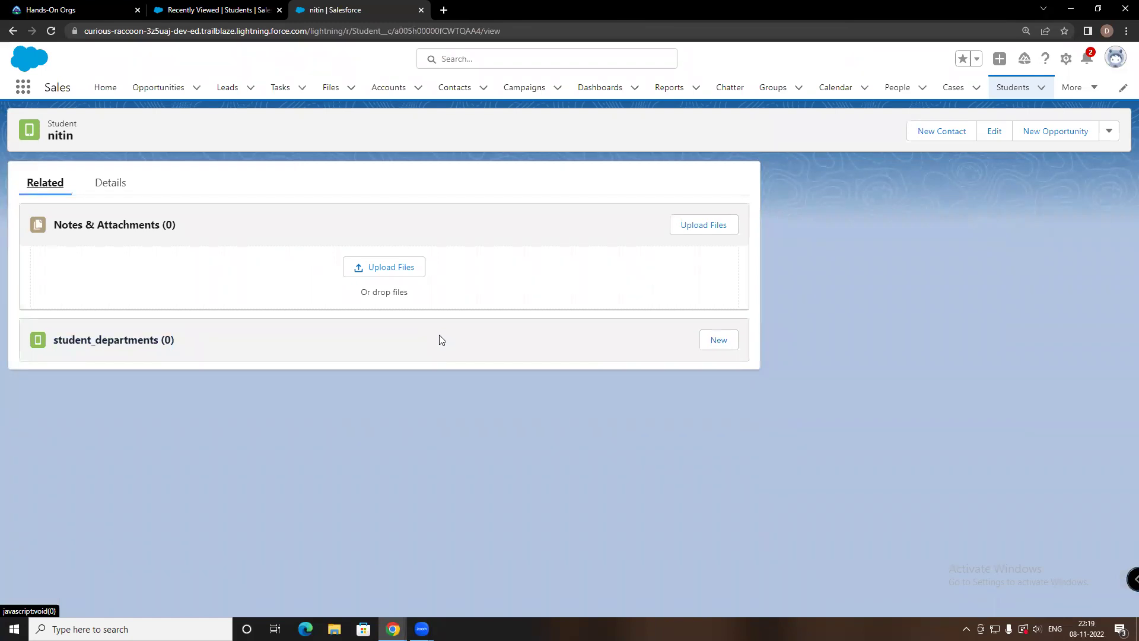
# Start a new student department for this student, then close the form unsaved
pyautogui.click(717, 340)
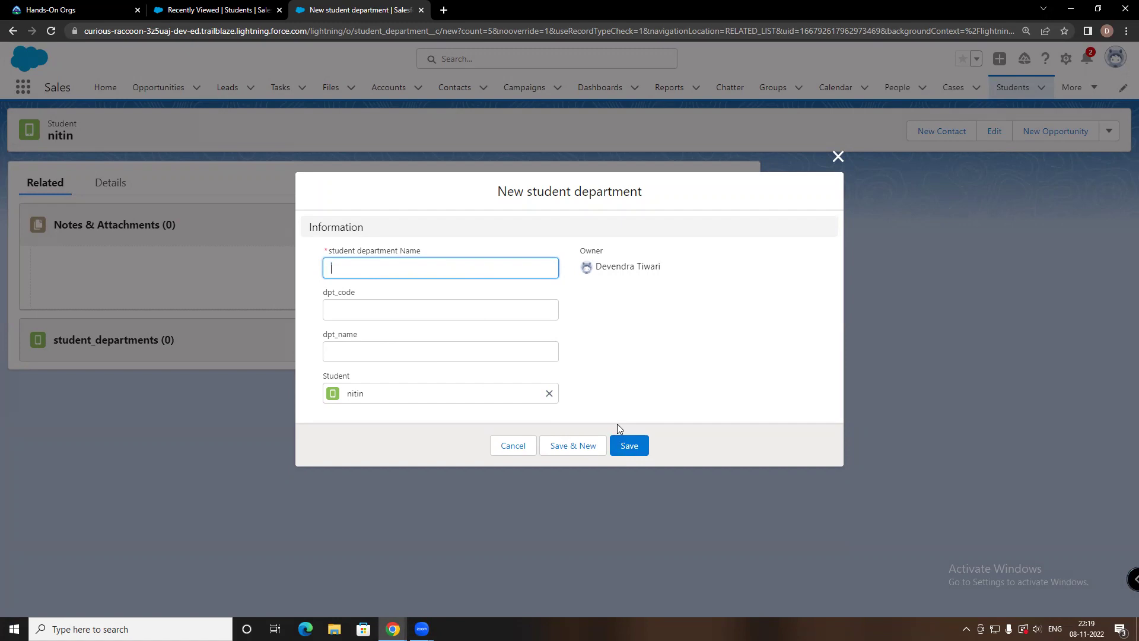
pyautogui.click(838, 157)
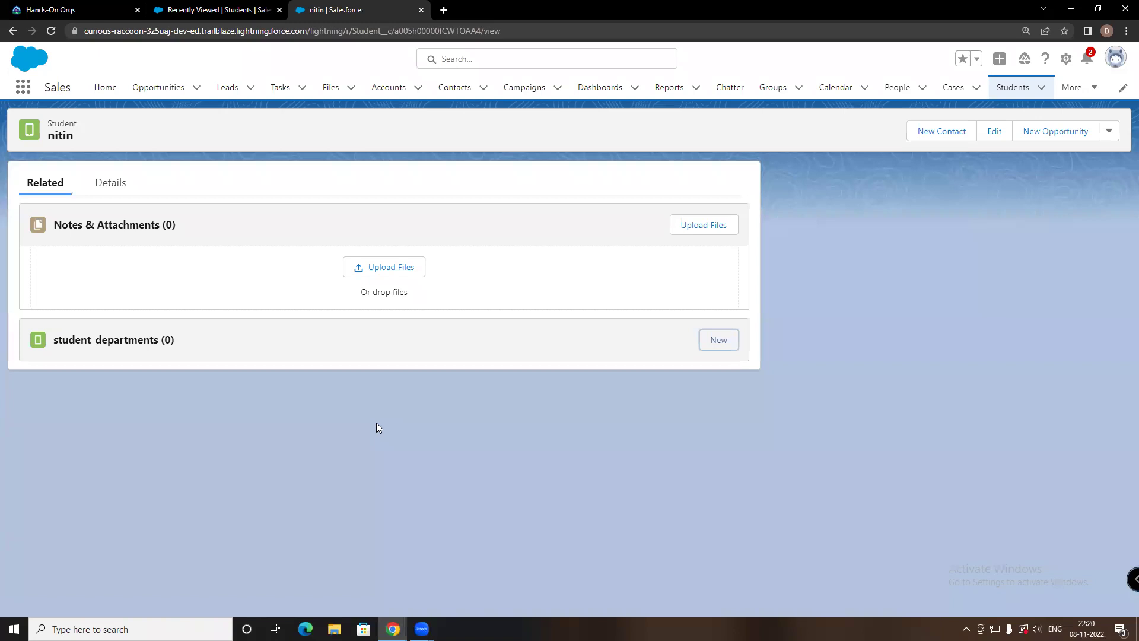
# Open the physics record from the student_departments list and view its related records
pyautogui.click(1071, 88)
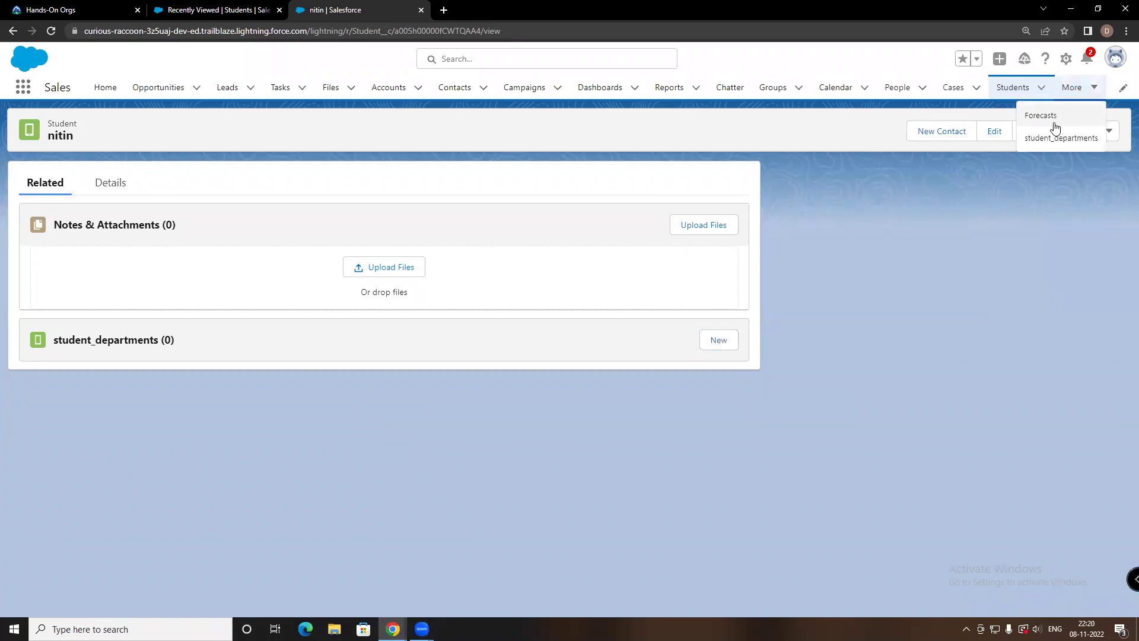
pyautogui.click(1056, 138)
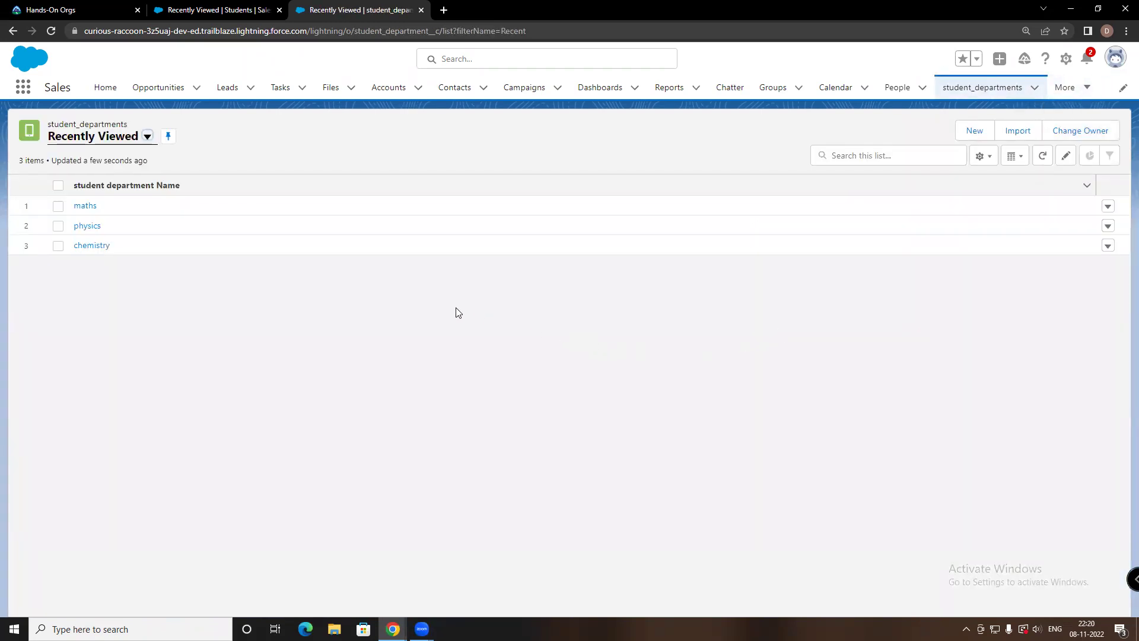
pyautogui.click(81, 227)
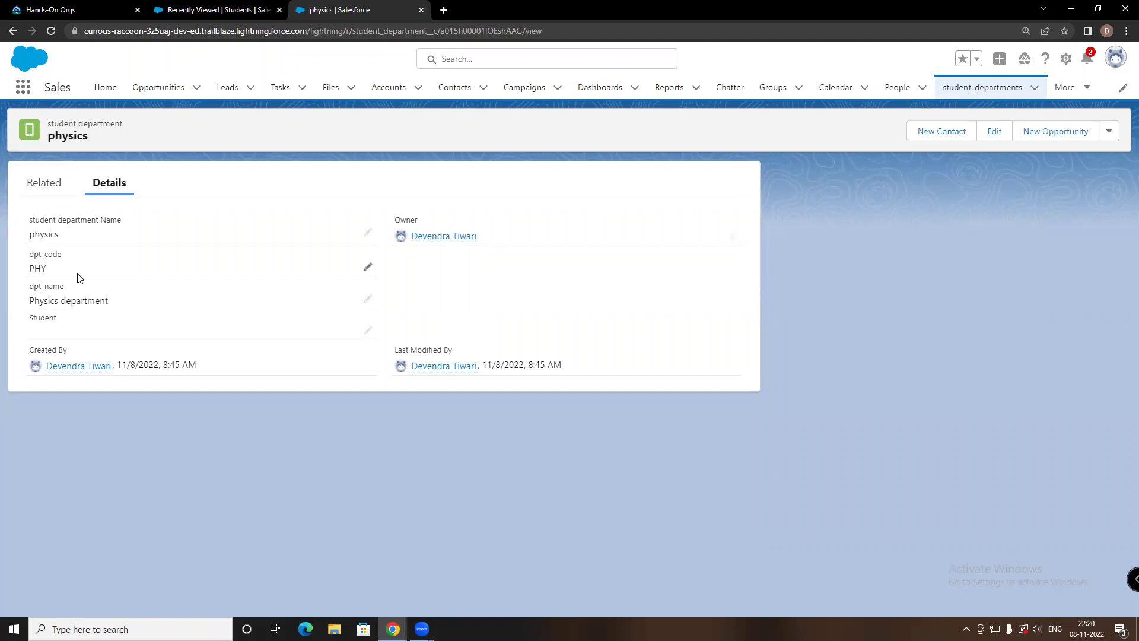
pyautogui.click(45, 183)
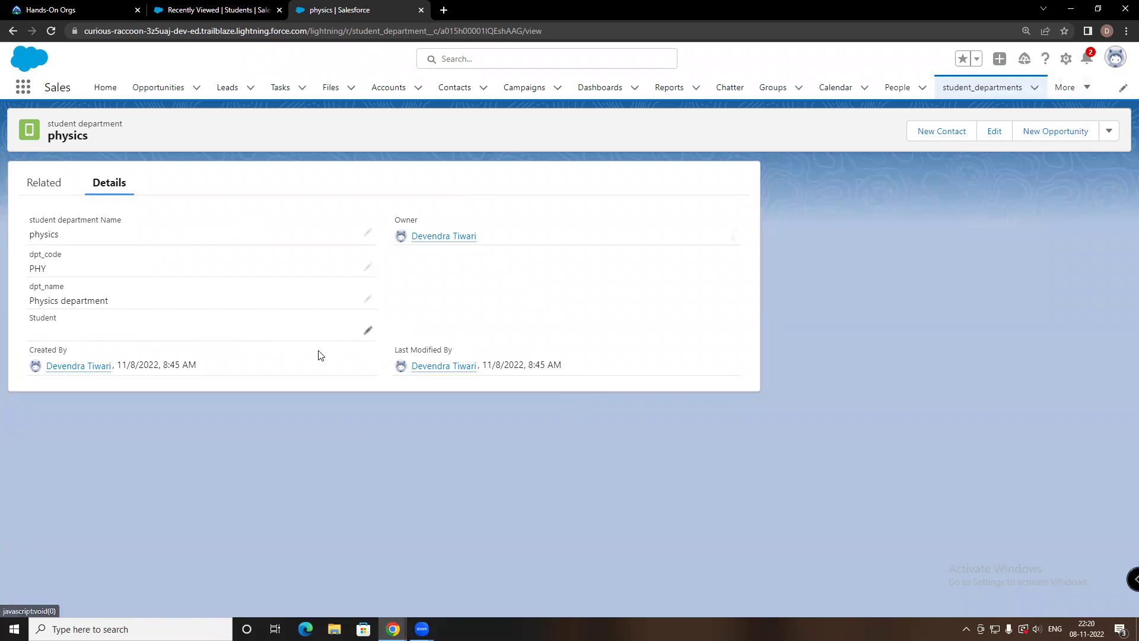
# Set the physics department's Student lookup to the new student and save
pyautogui.click(367, 330)
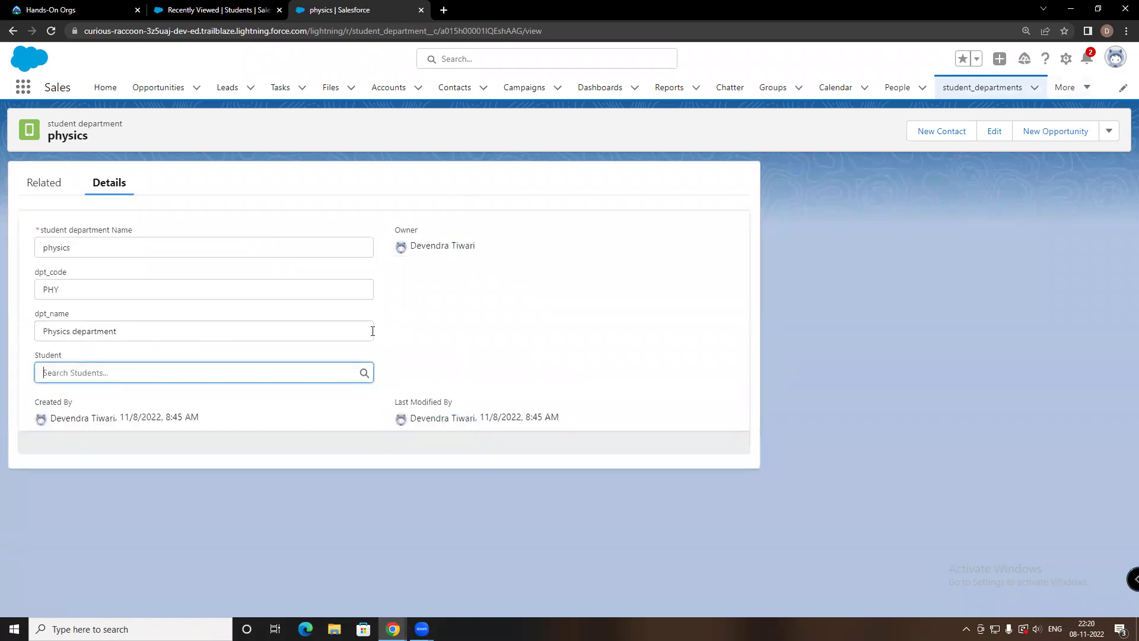
pyautogui.click(125, 372)
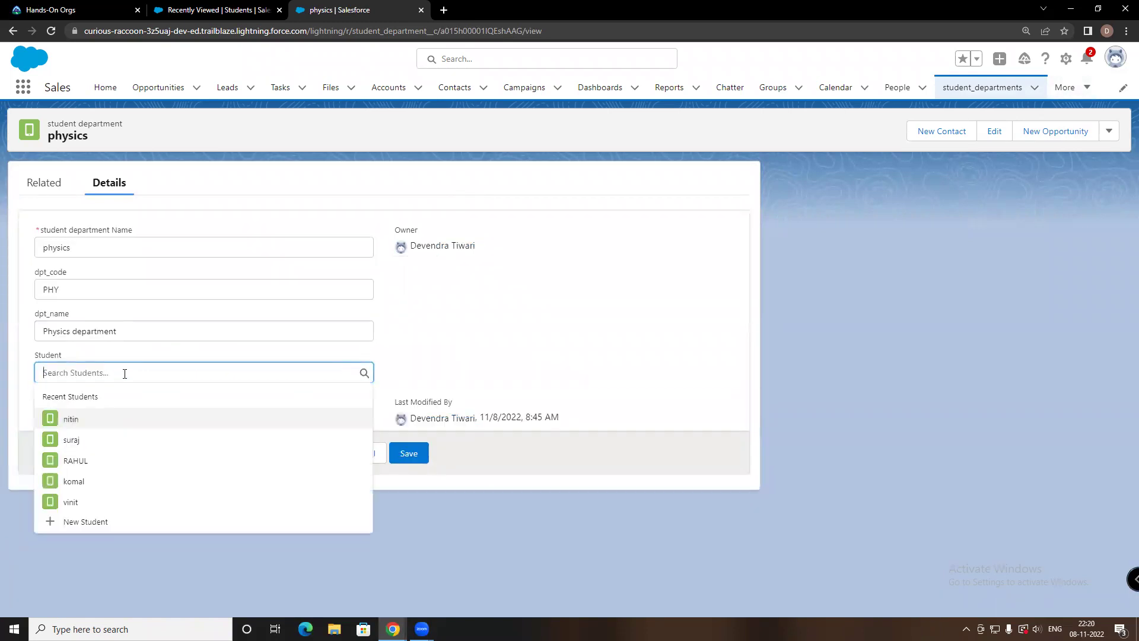
pyautogui.click(79, 423)
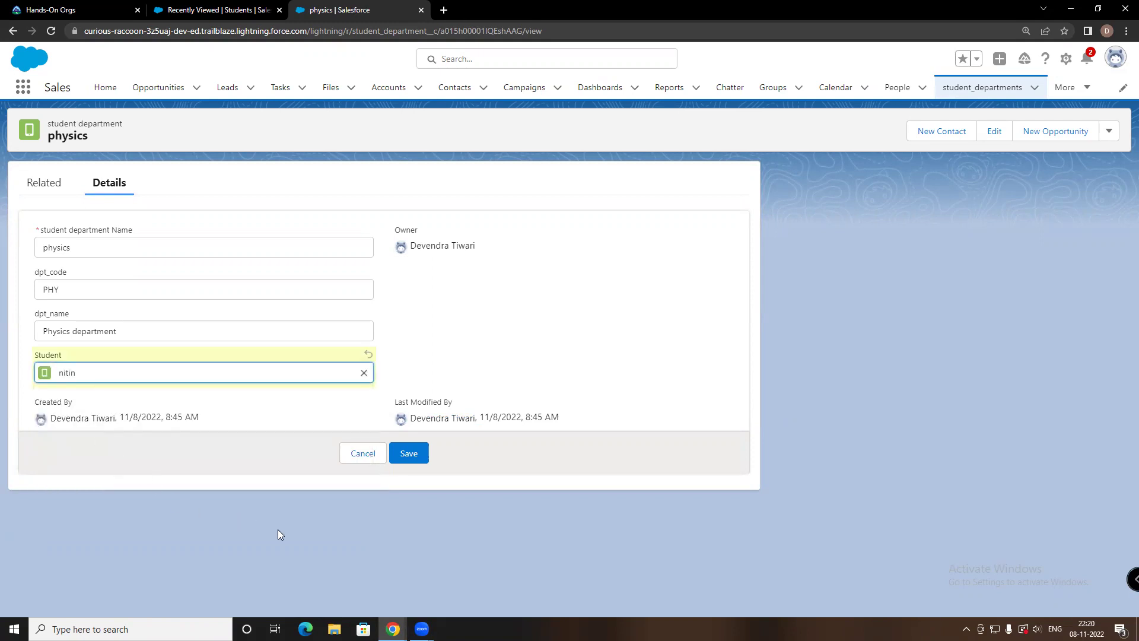
pyautogui.click(411, 454)
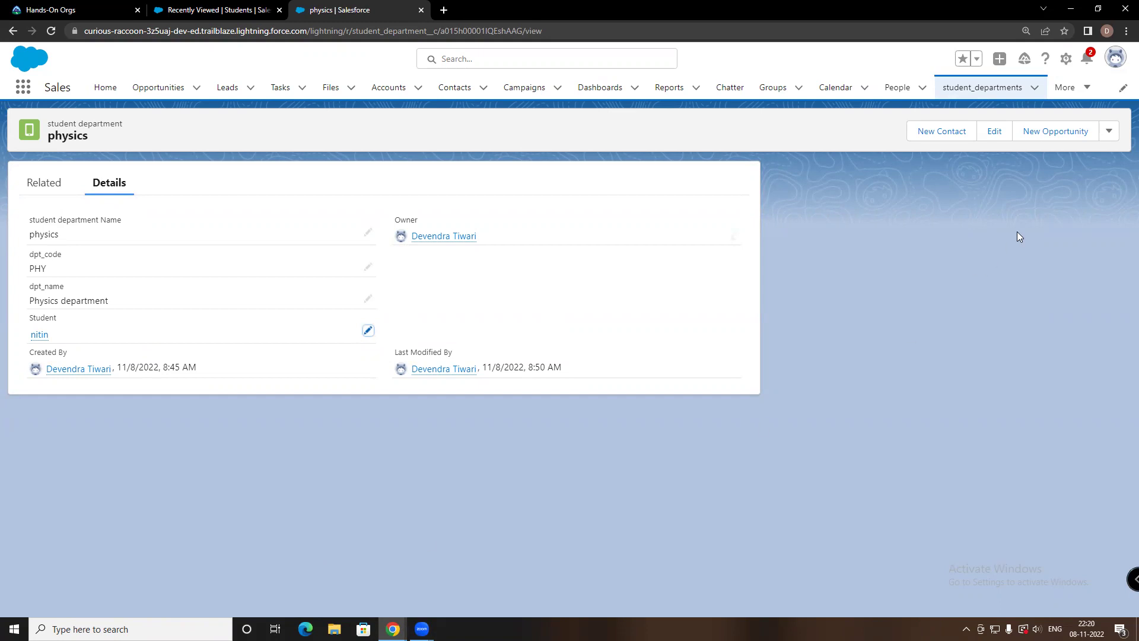
pyautogui.click(1068, 91)
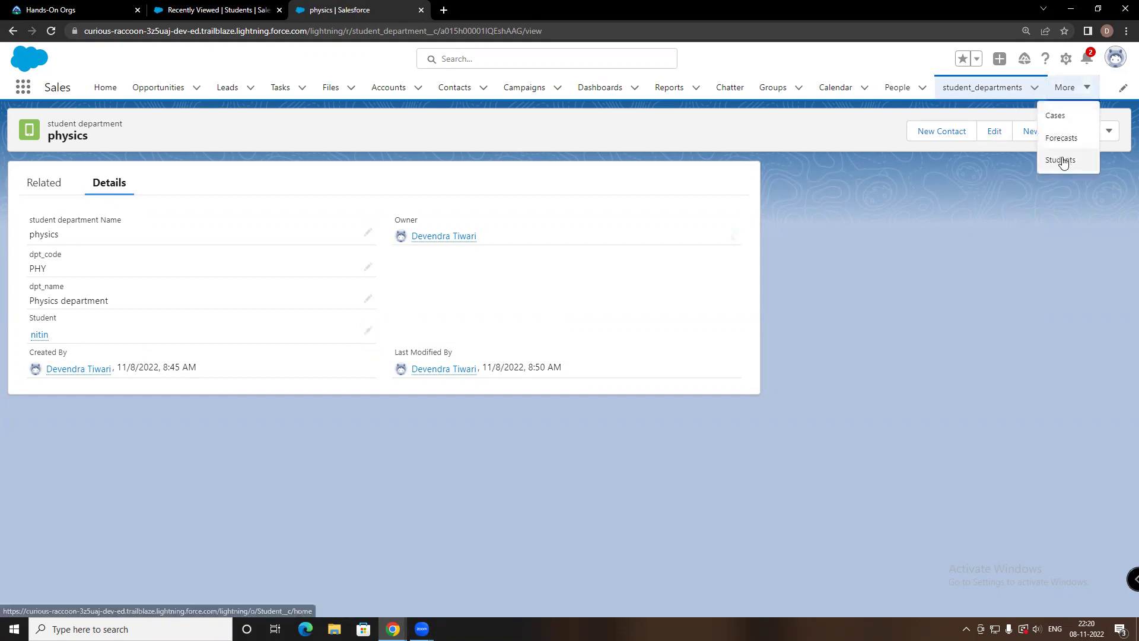
pyautogui.click(1063, 158)
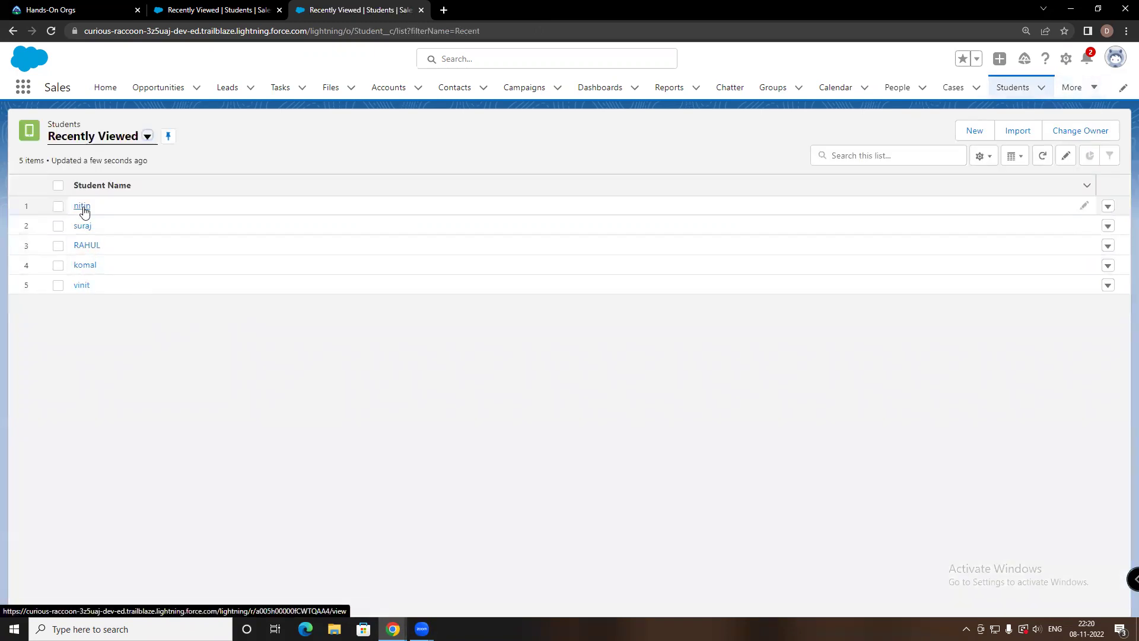
pyautogui.click(84, 205)
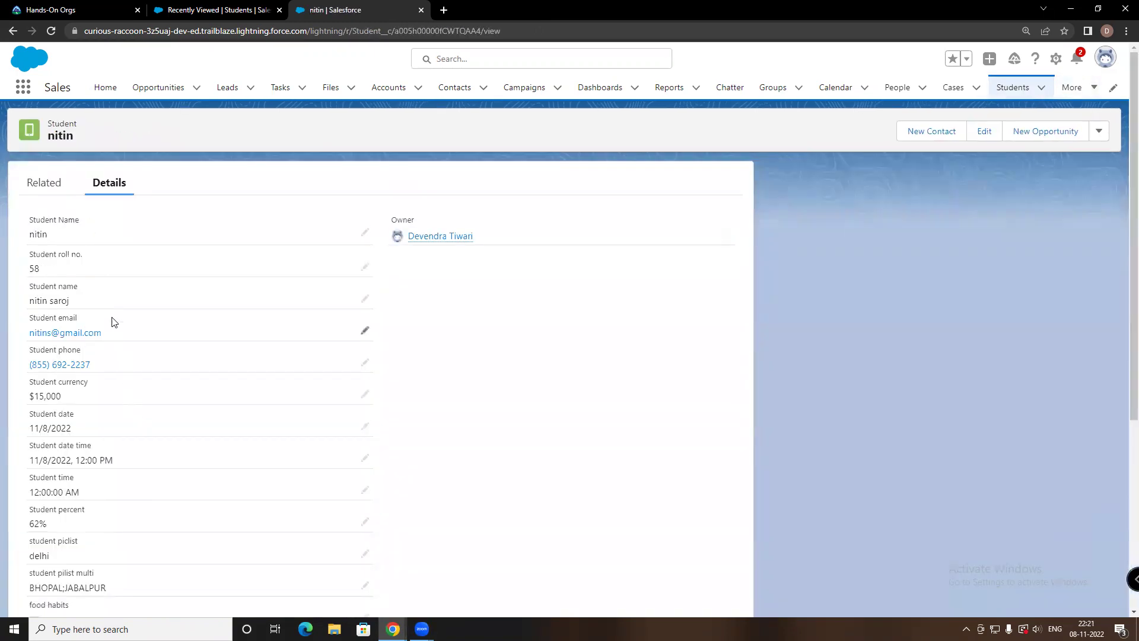
pyautogui.scroll(-3, 117, 329)
pyautogui.scroll(3, 117, 326)
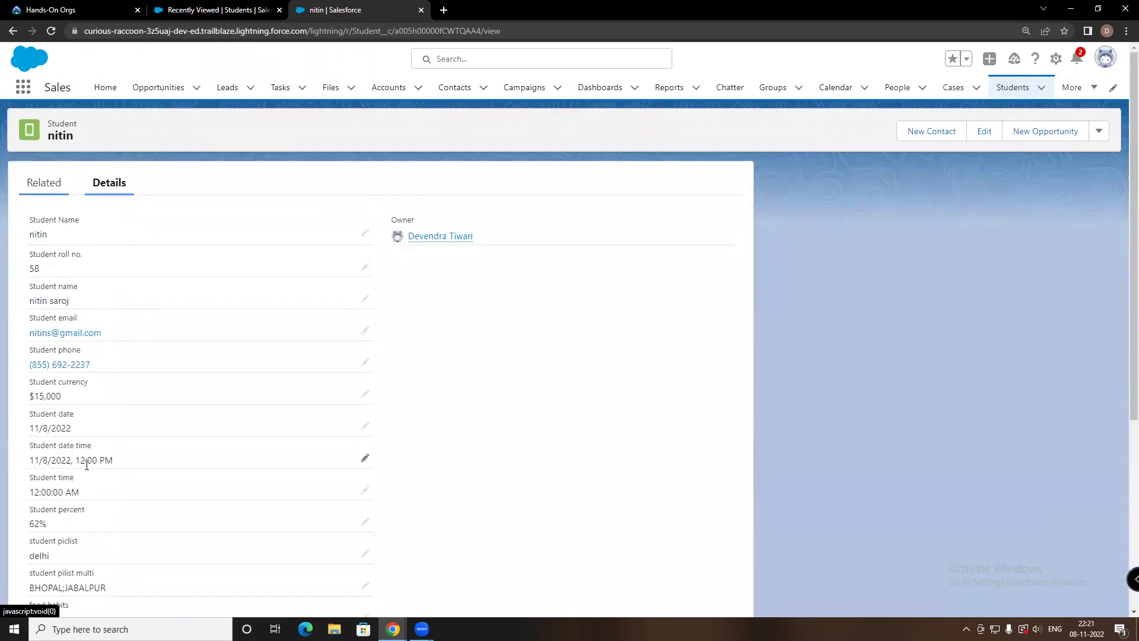
pyautogui.click(37, 182)
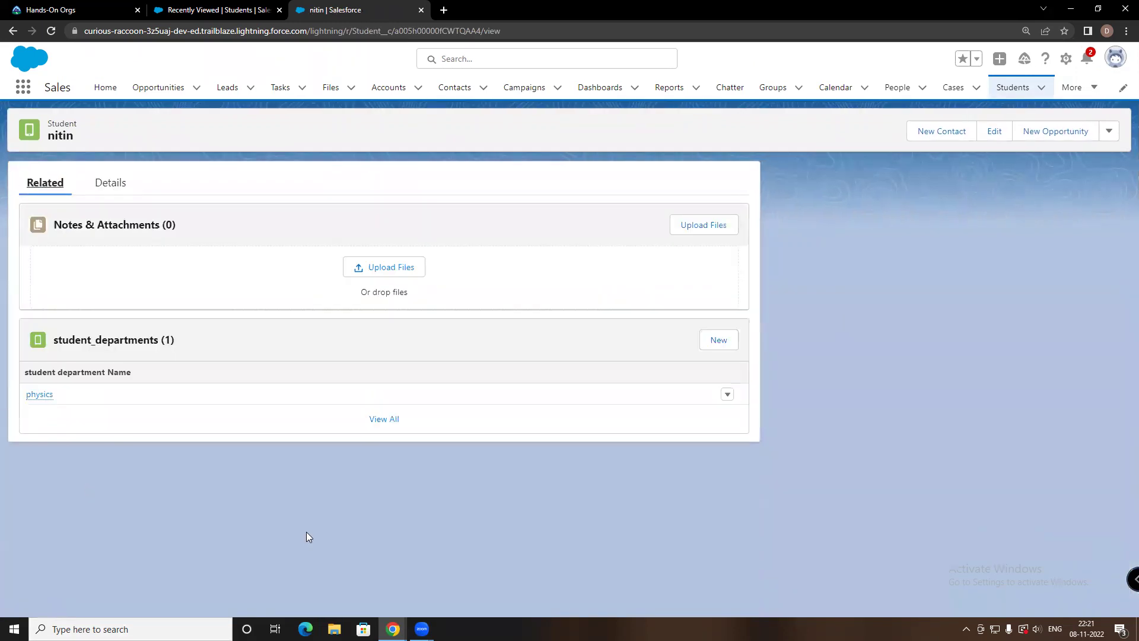
pyautogui.click(727, 395)
pyautogui.click(493, 537)
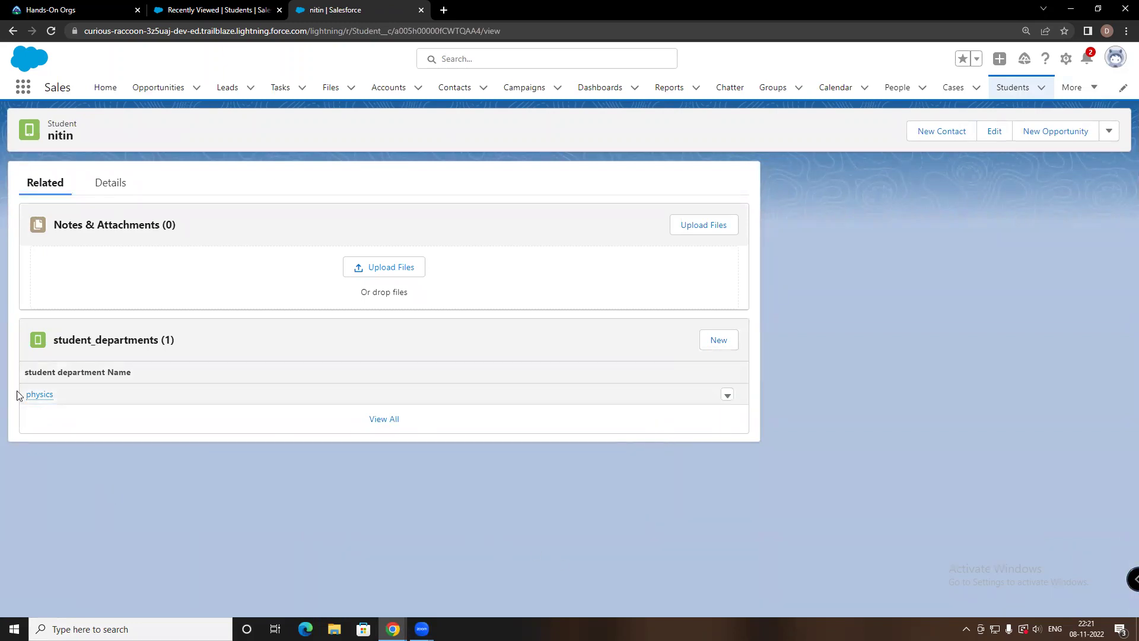
pyautogui.click(36, 394)
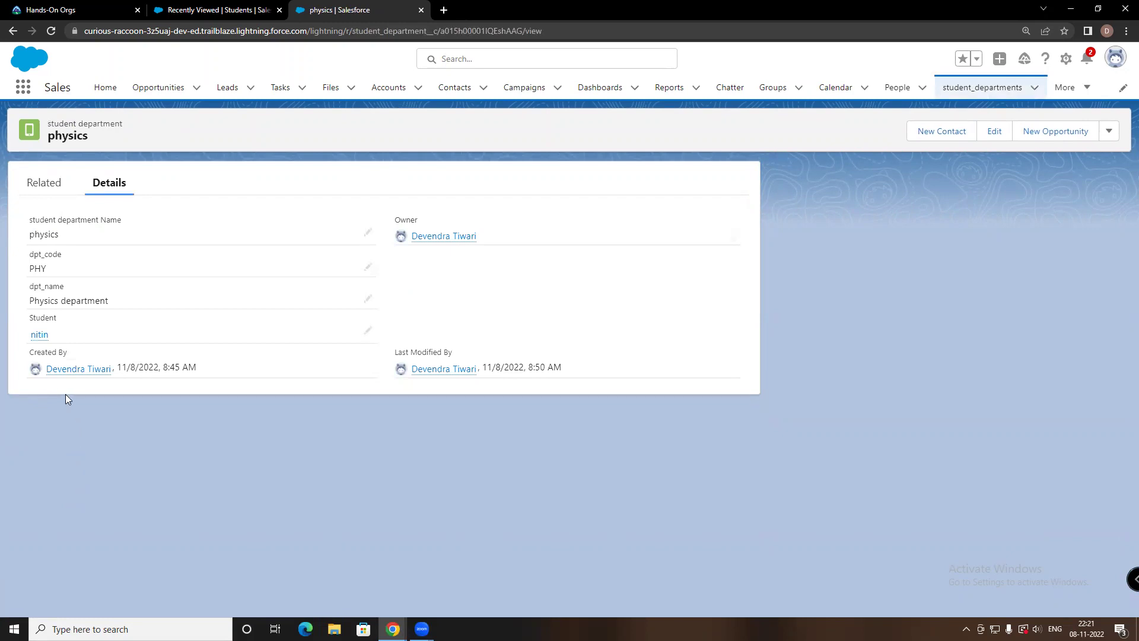
# Go to the Students list, view the new student's record, and return to the list
pyautogui.moveTo(62, 374)
pyautogui.click(369, 332)
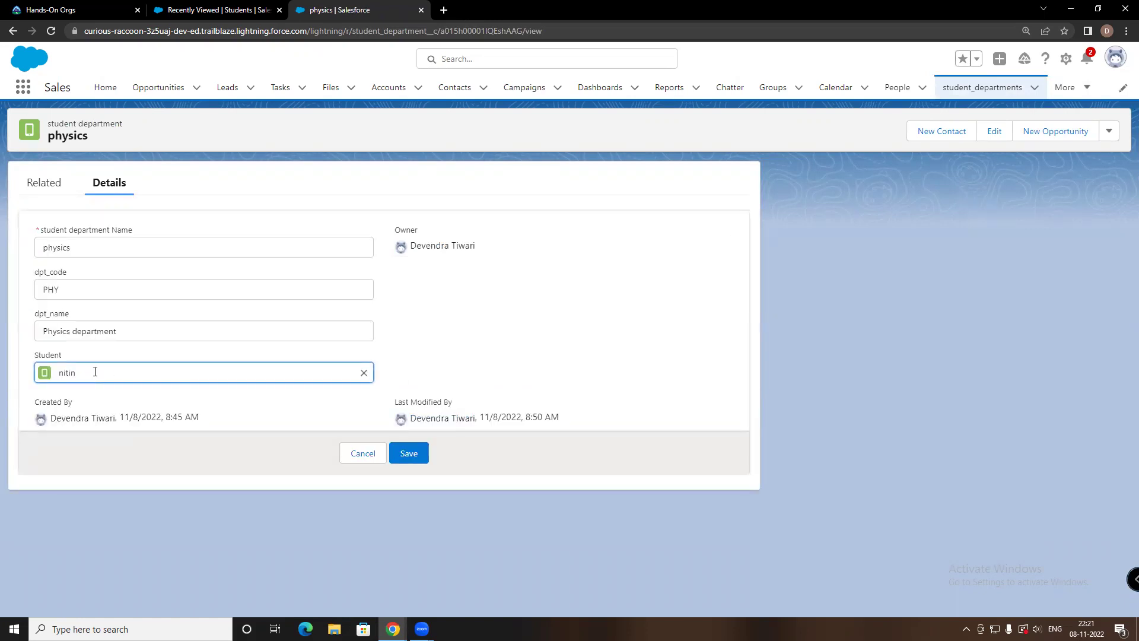
pyautogui.click(1063, 87)
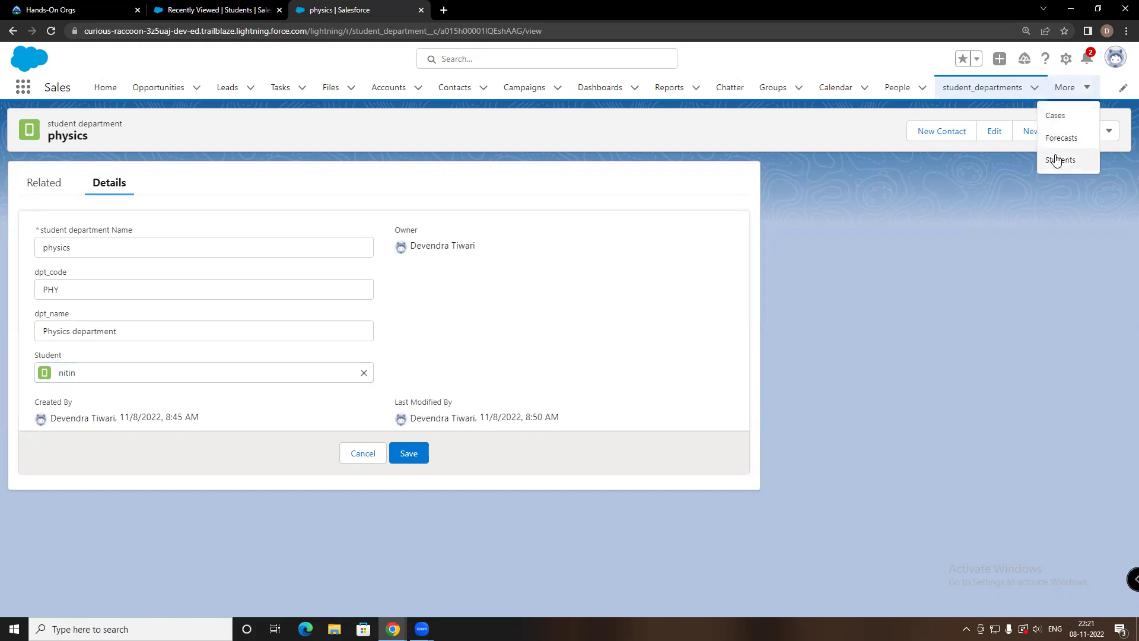
pyautogui.click(1056, 160)
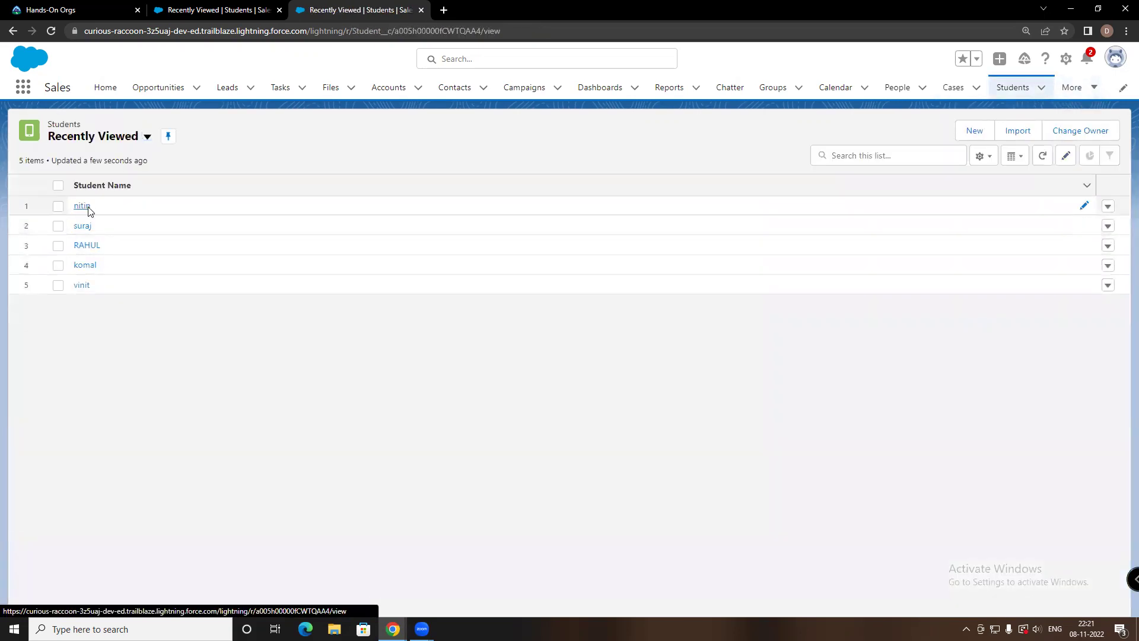
pyautogui.click(83, 206)
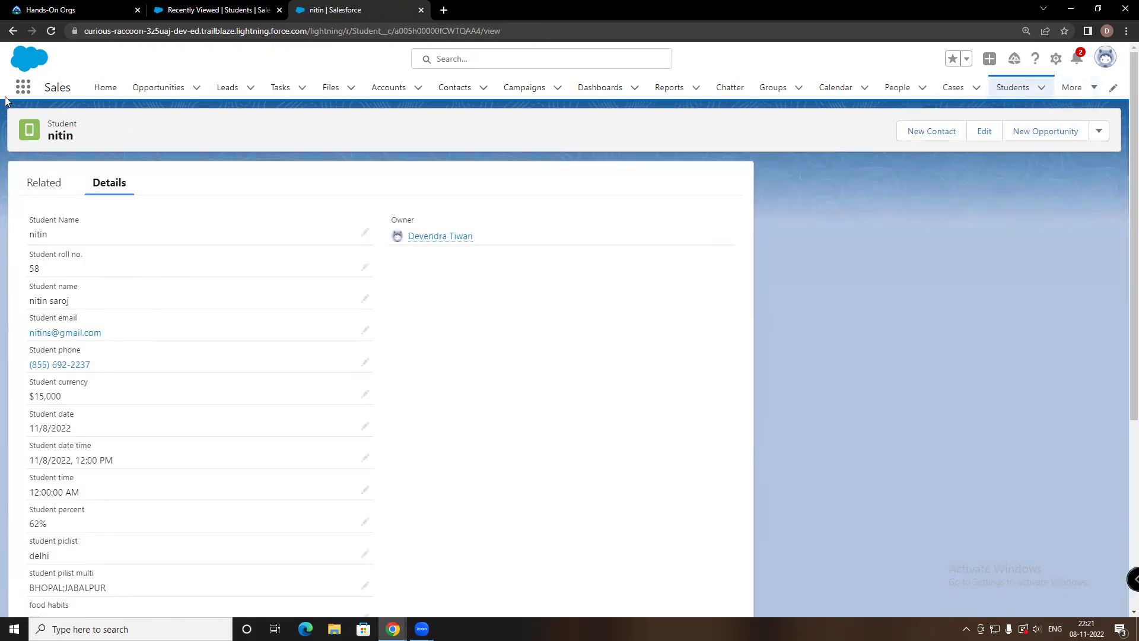
pyautogui.click(13, 32)
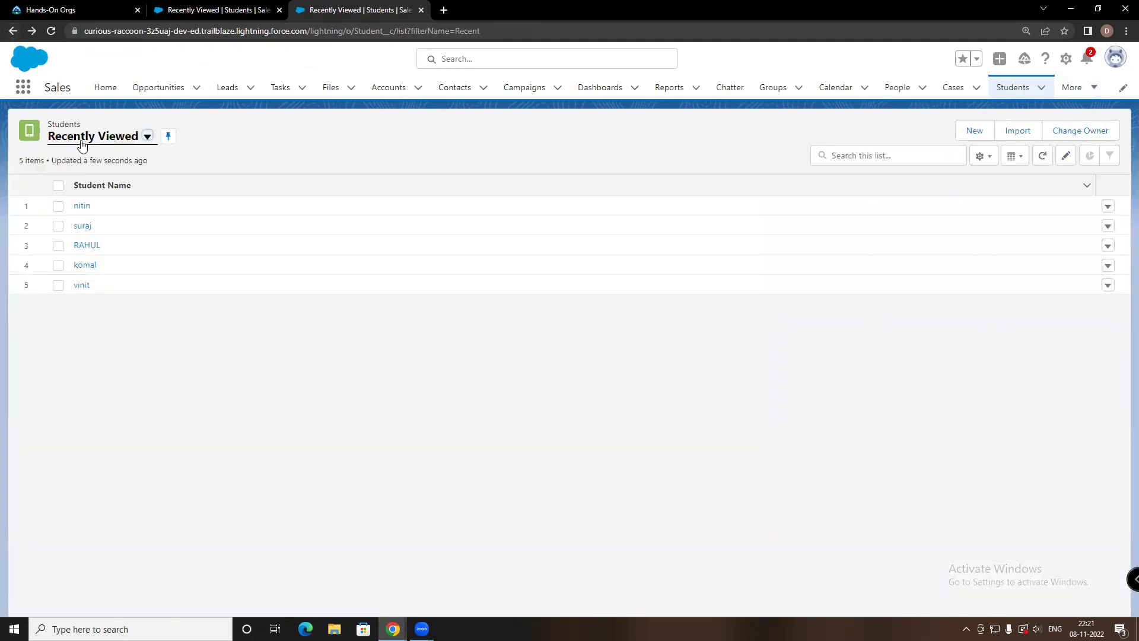
# Delete the new student record from the Students list
pyautogui.click(148, 137)
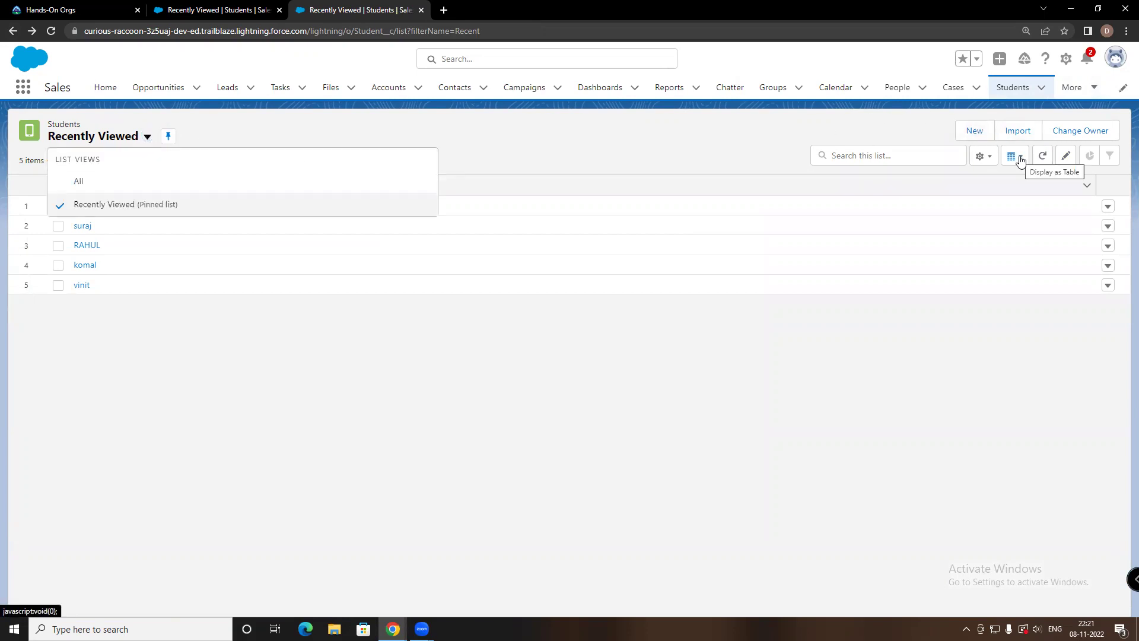
pyautogui.click(1108, 209)
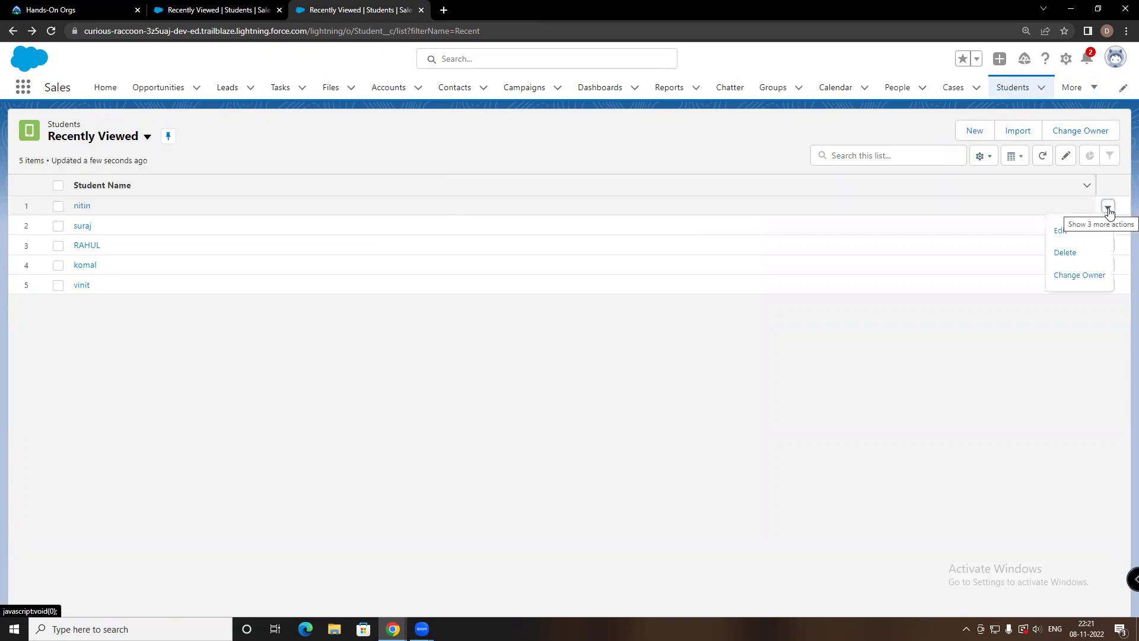
pyautogui.click(1083, 253)
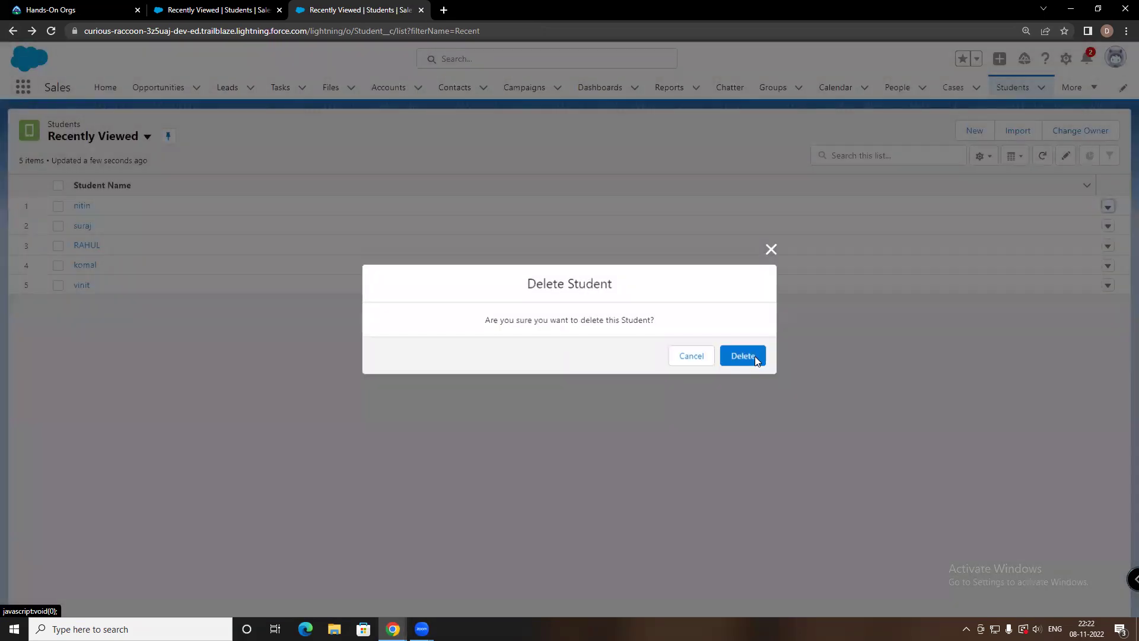
pyautogui.click(754, 356)
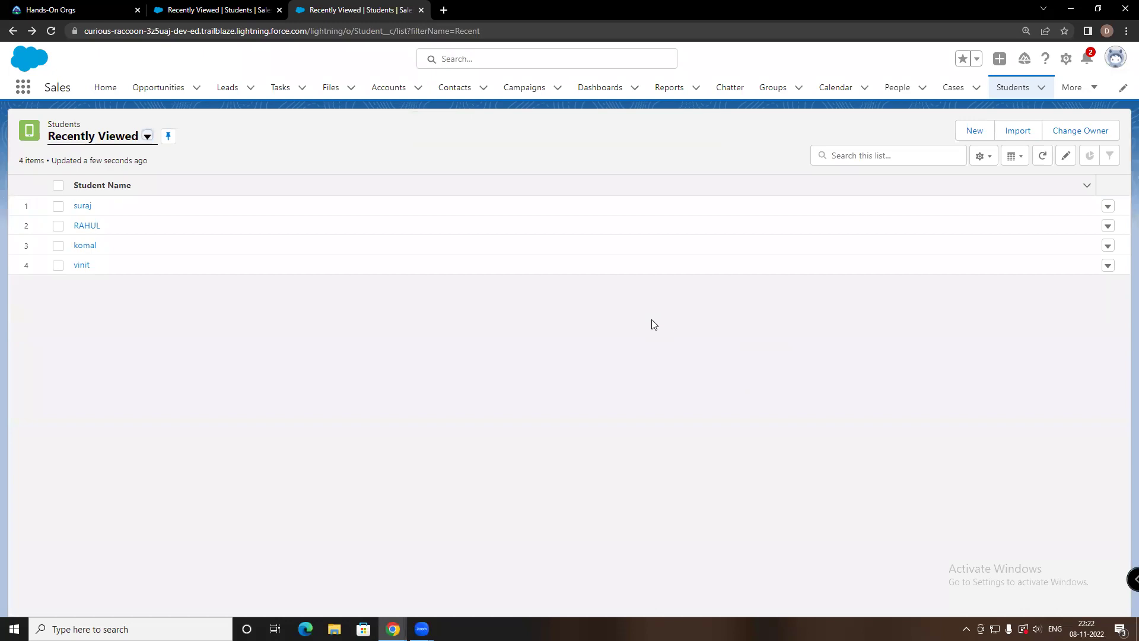
# Open the physics record from the student_departments list
pyautogui.click(1074, 87)
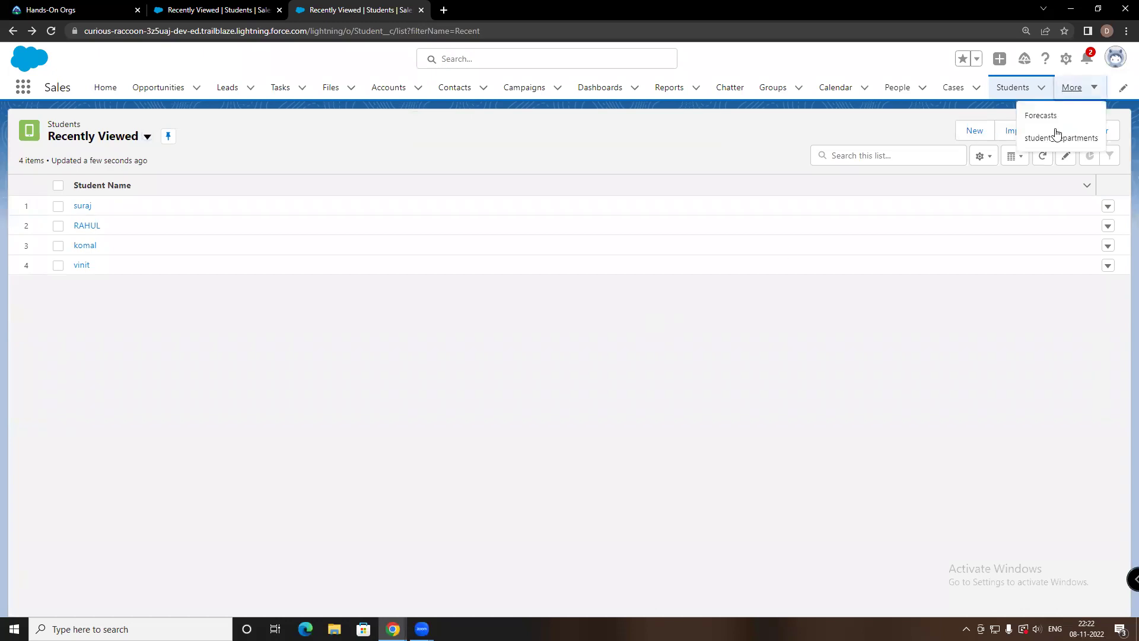
pyautogui.click(1045, 139)
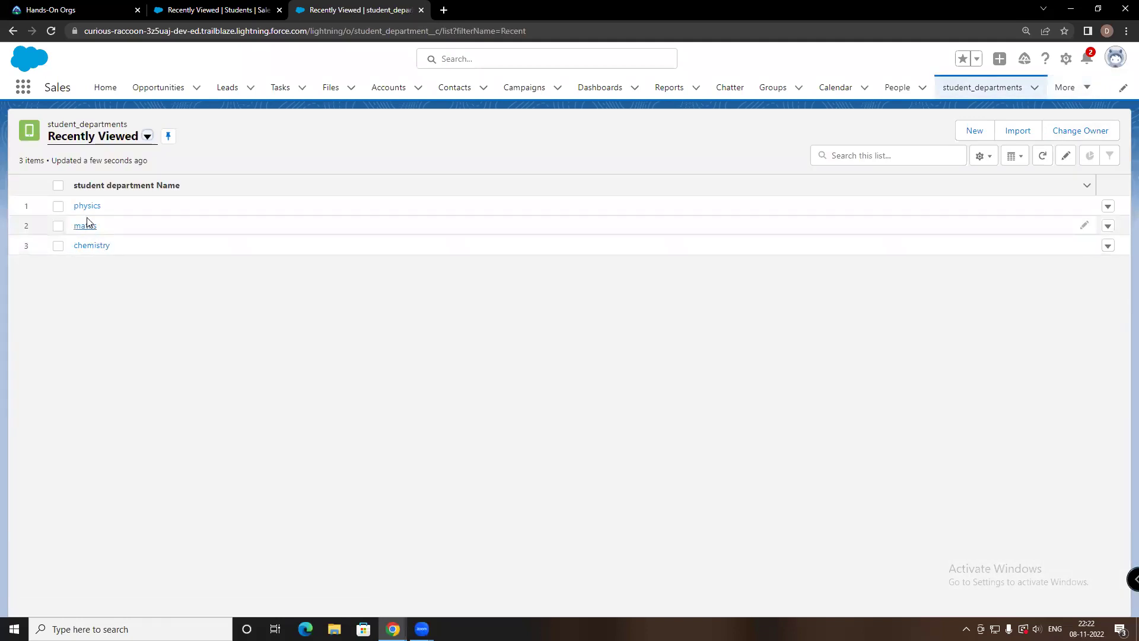
pyautogui.click(95, 206)
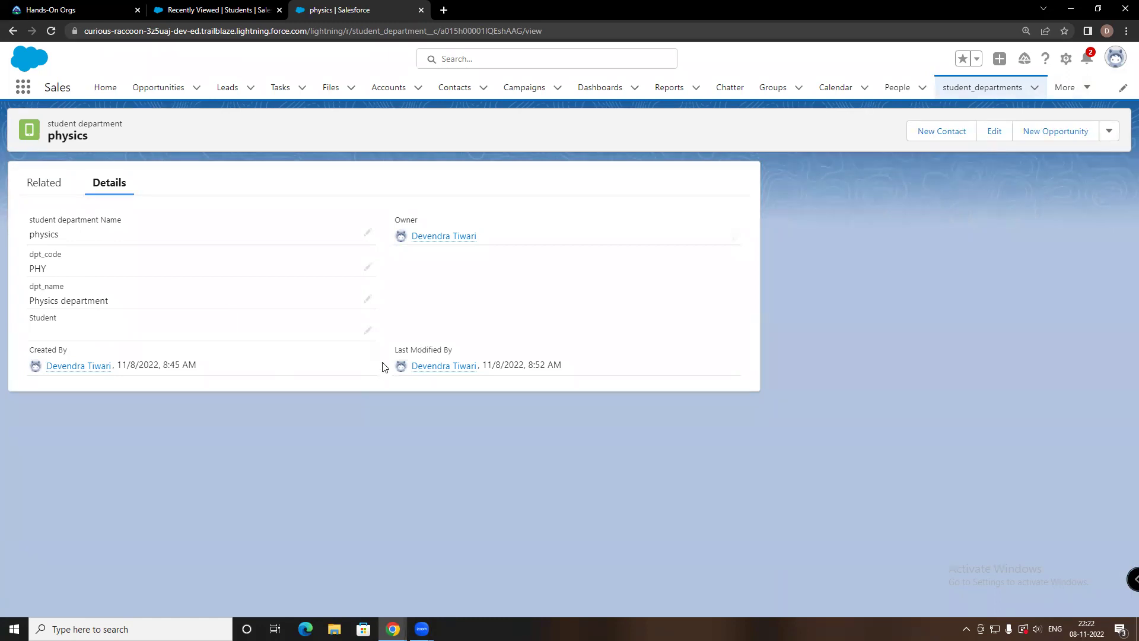
# Cancel editing the physics department's Student lookup, leaving it empty
pyautogui.click(368, 330)
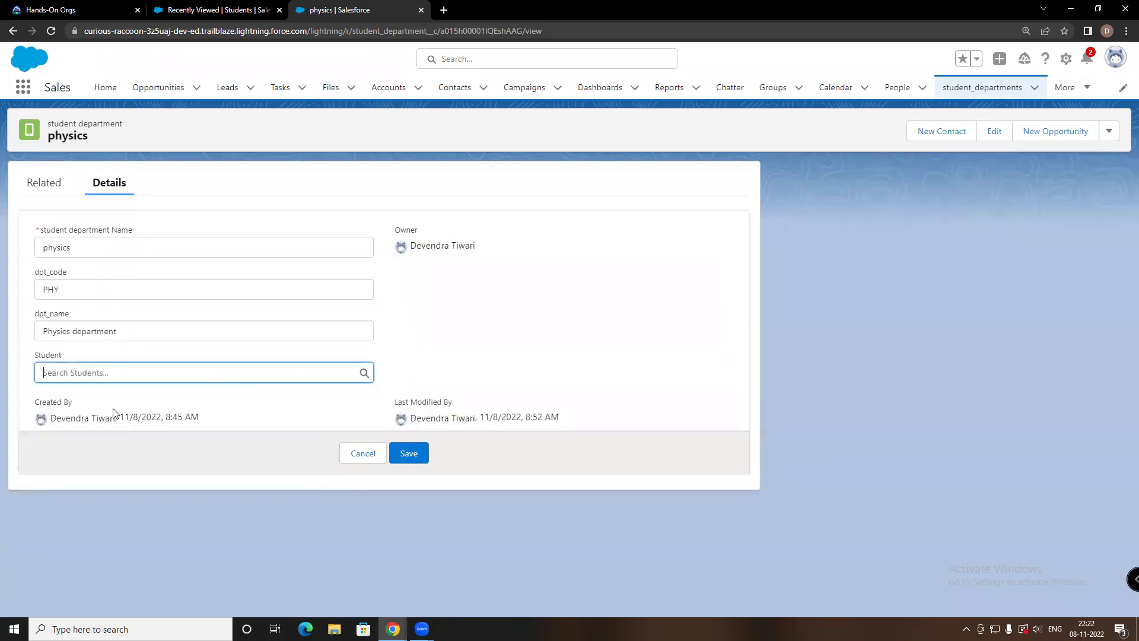
pyautogui.click(133, 375)
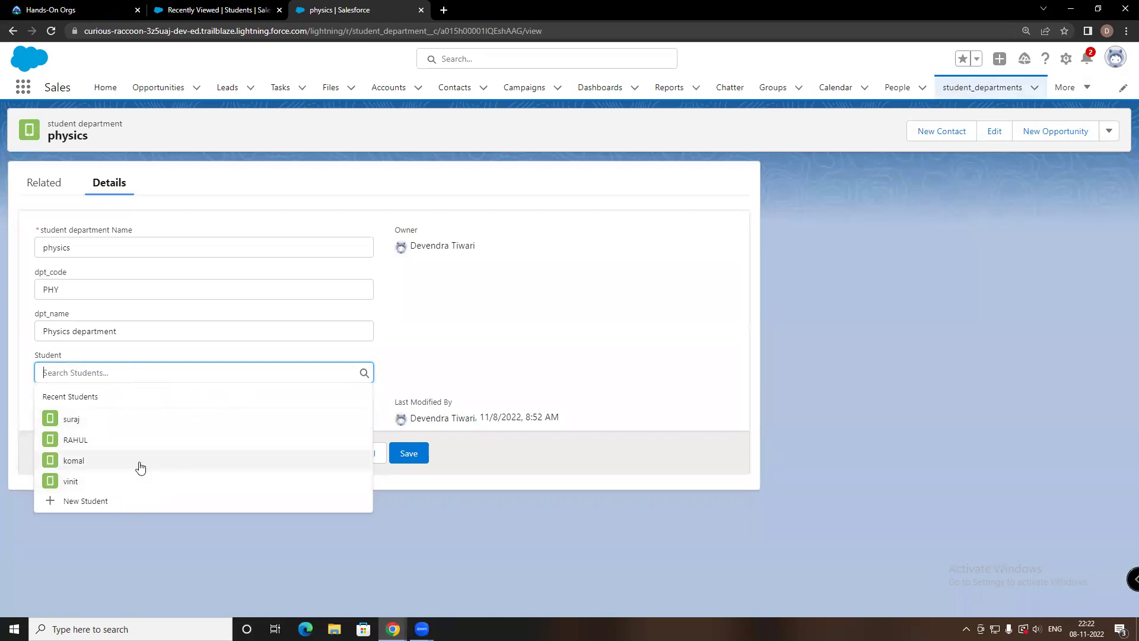
pyautogui.click(433, 542)
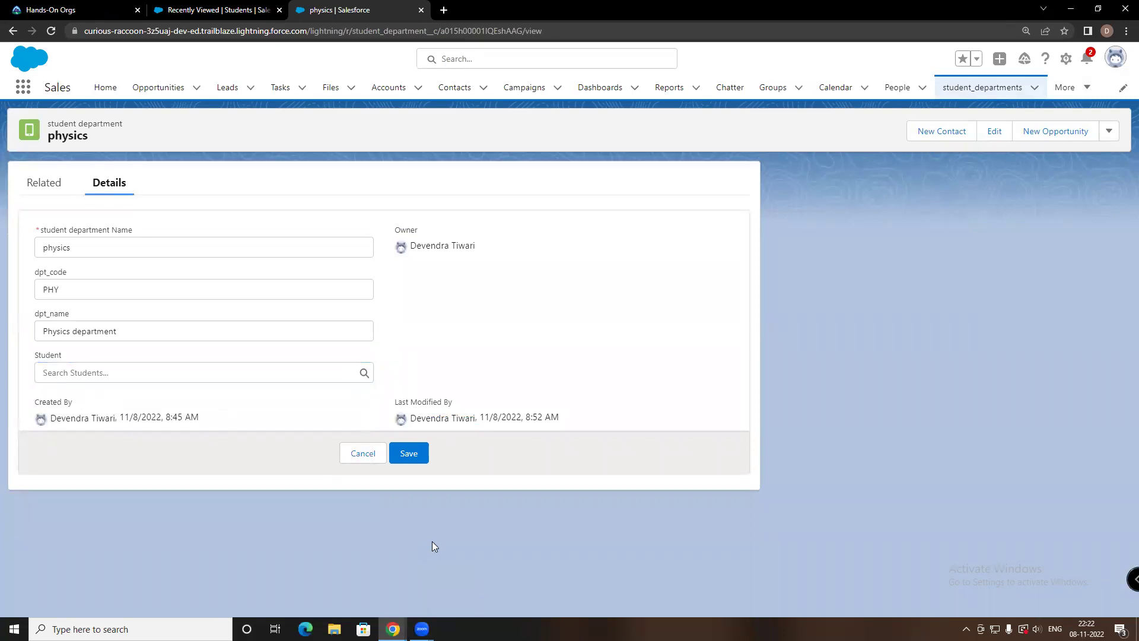
pyautogui.click(370, 453)
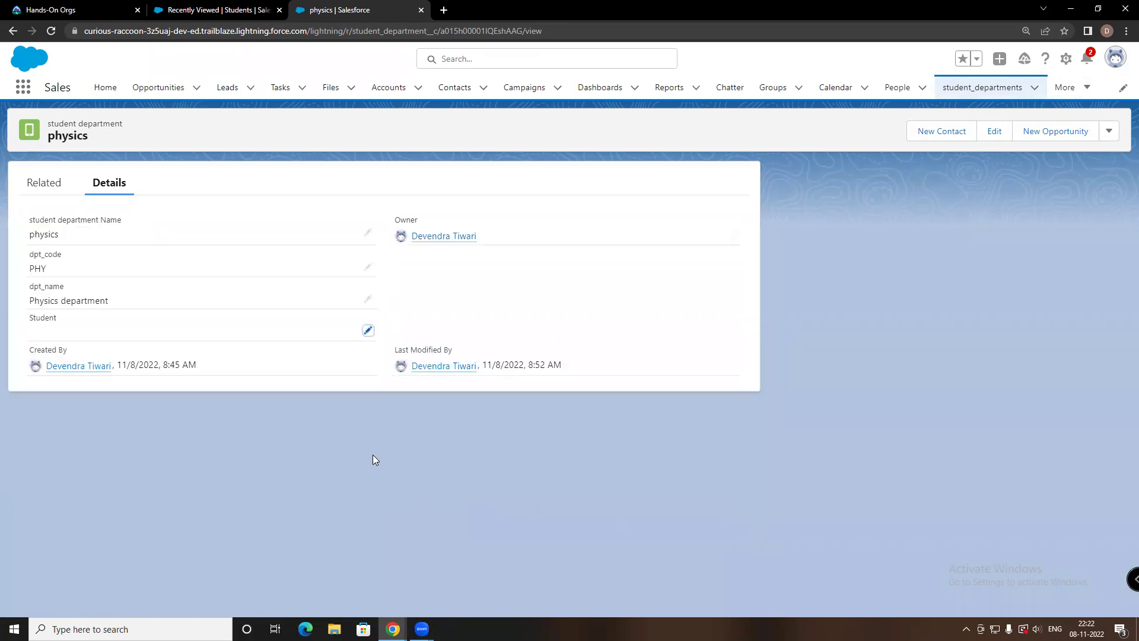
# Review physics's related records and details, then open the student_departments list
pyautogui.click(44, 182)
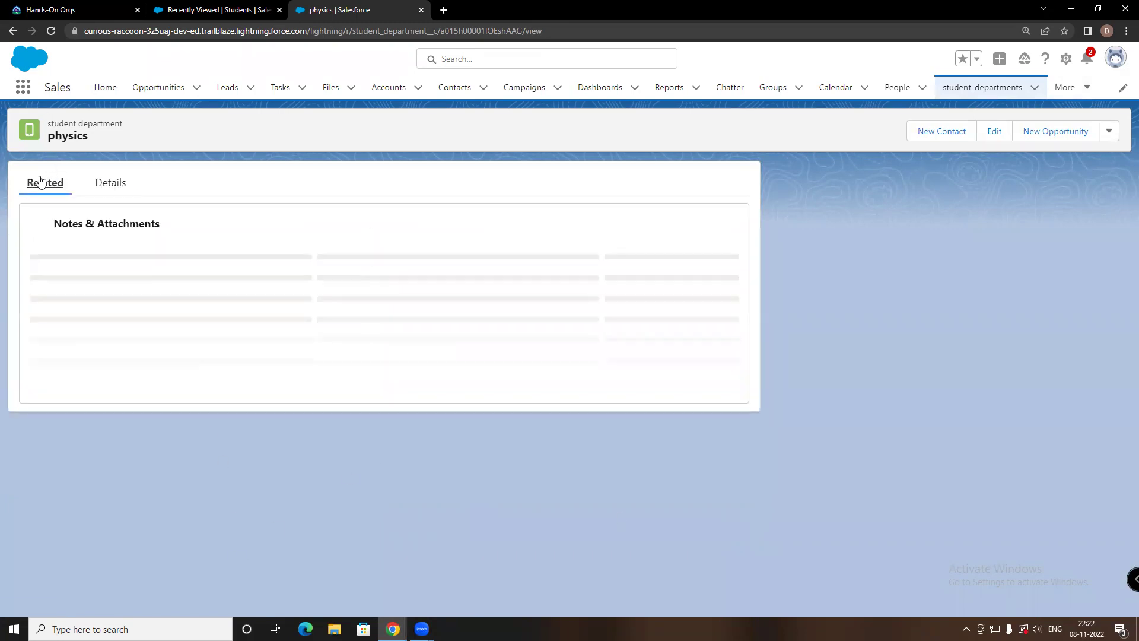
pyautogui.click(102, 184)
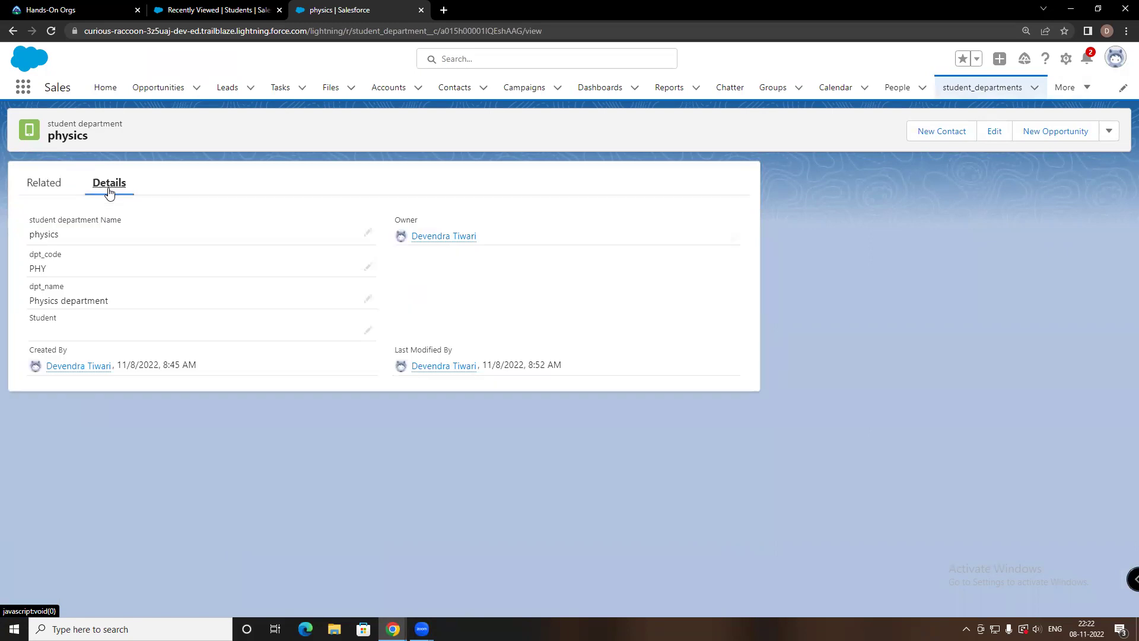
pyautogui.click(42, 186)
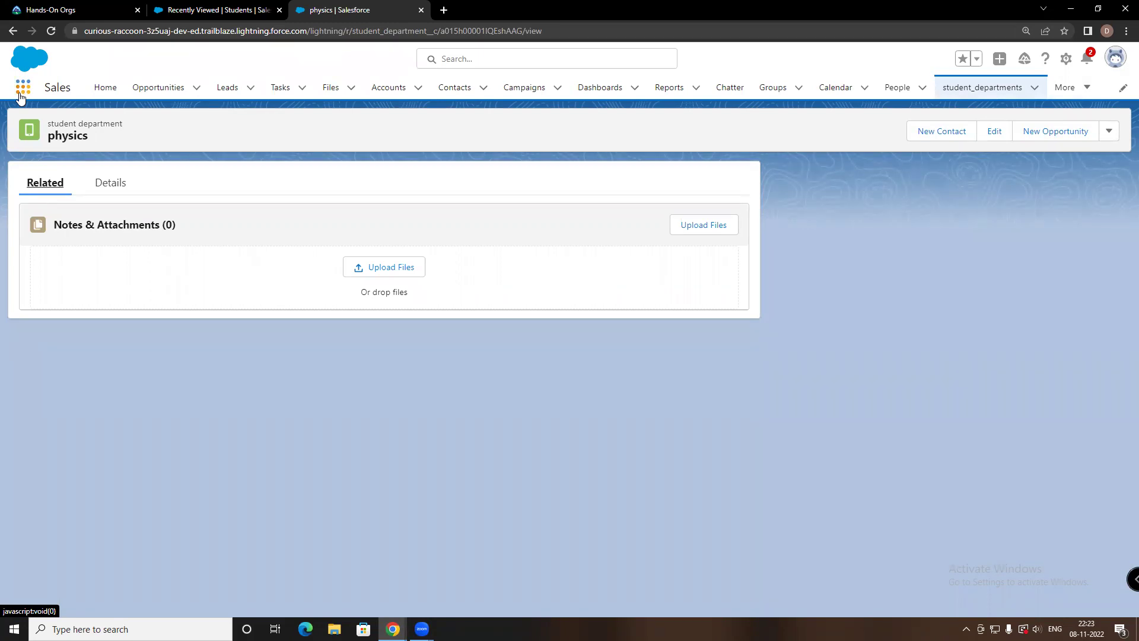
pyautogui.click(999, 94)
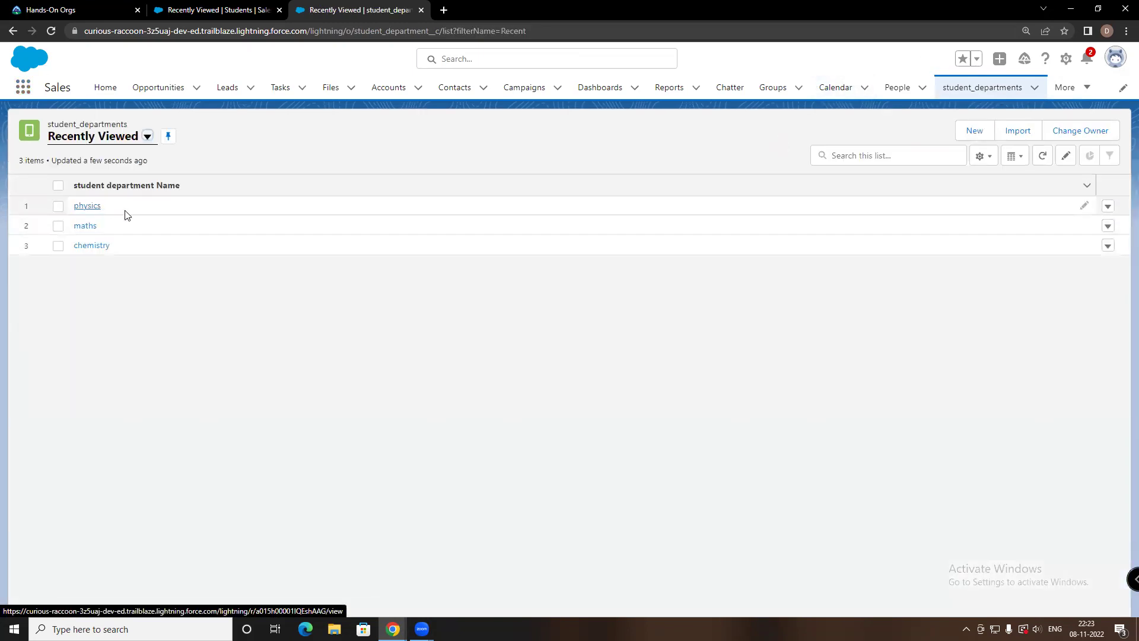
# Link the maths department to an existing student from Recent Students, save, and go back
pyautogui.click(84, 226)
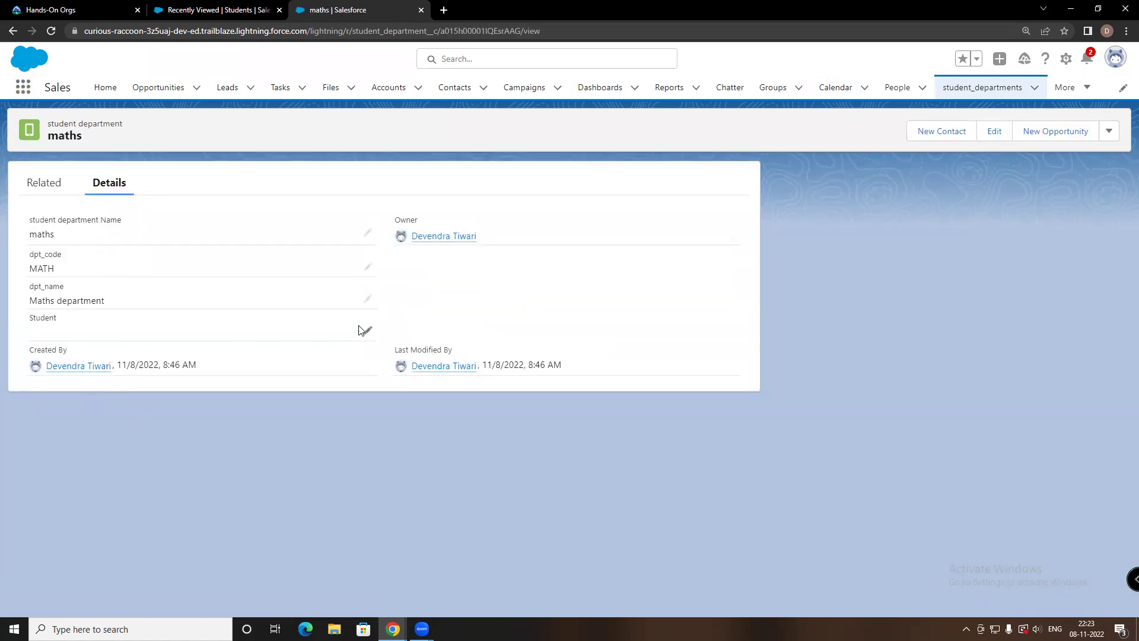
pyautogui.click(368, 330)
pyautogui.click(106, 370)
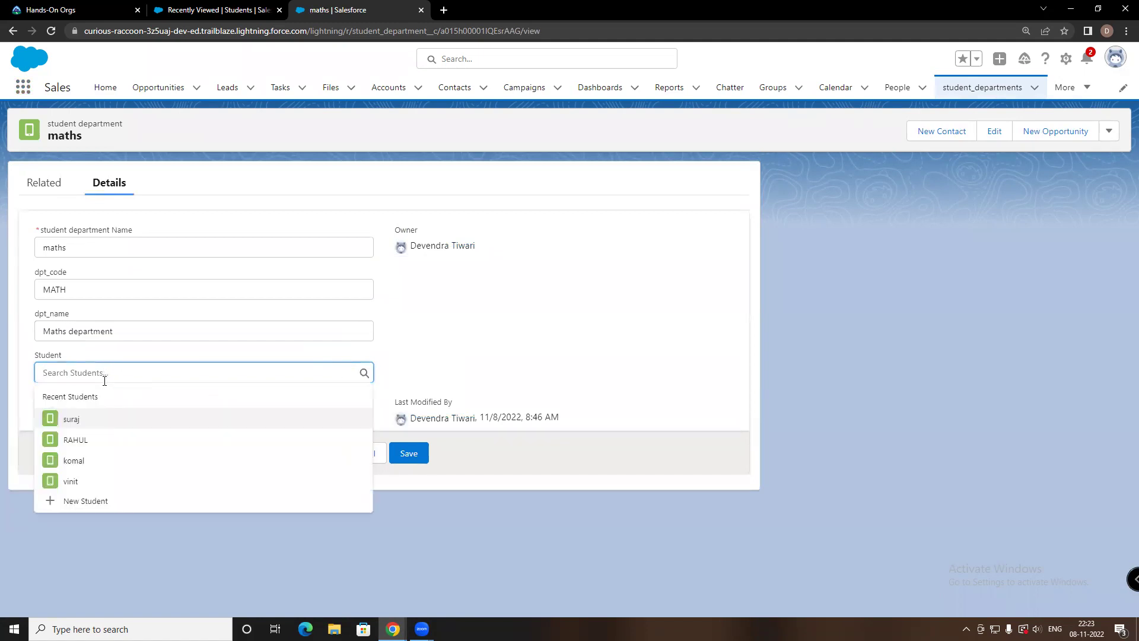
pyautogui.click(83, 479)
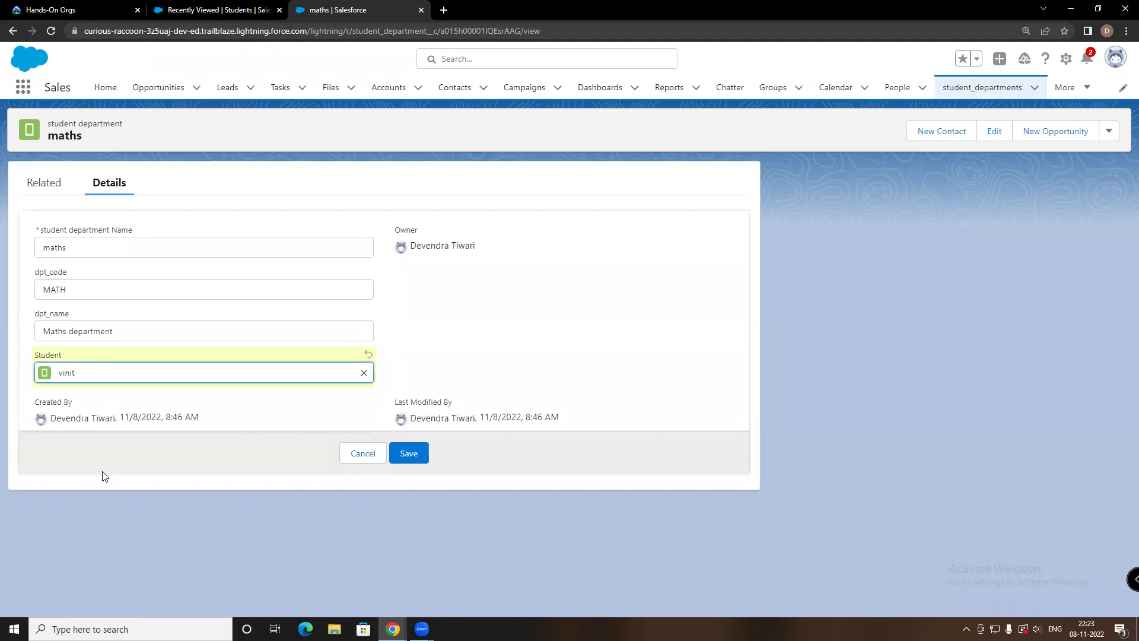
pyautogui.click(408, 453)
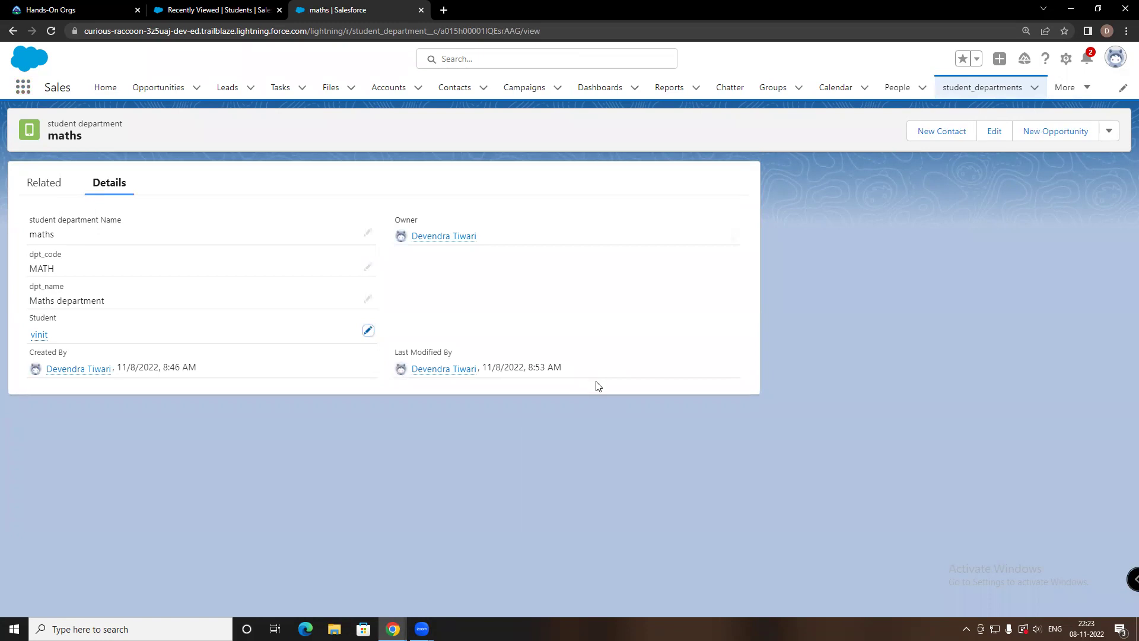
pyautogui.click(13, 31)
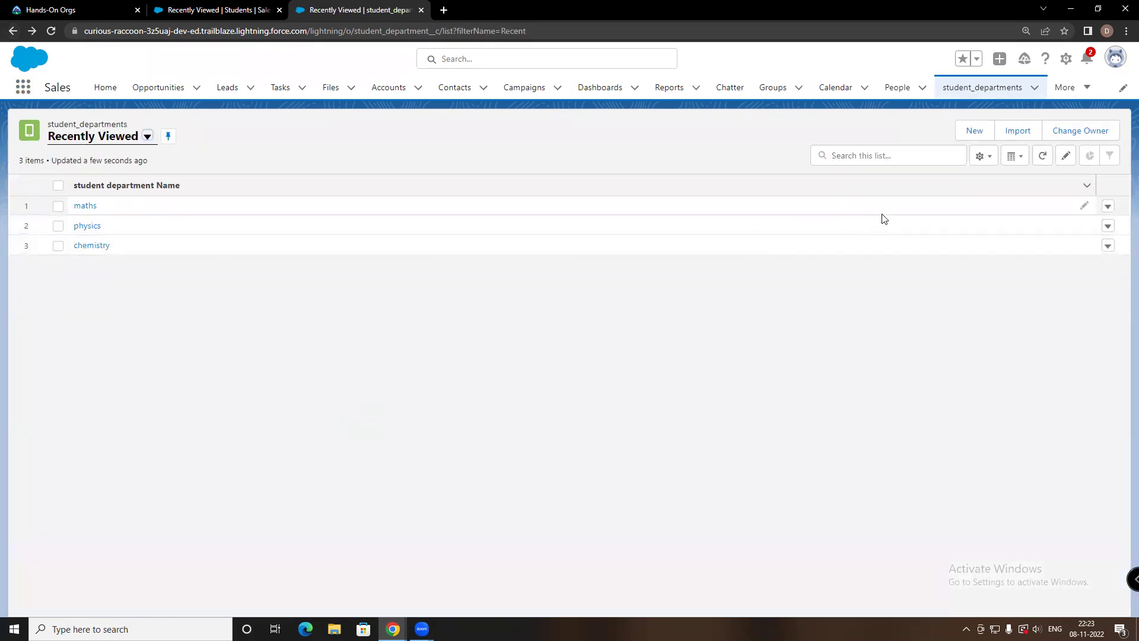
# Delete the maths department record from its row actions, confirming the deletion
pyautogui.click(1107, 206)
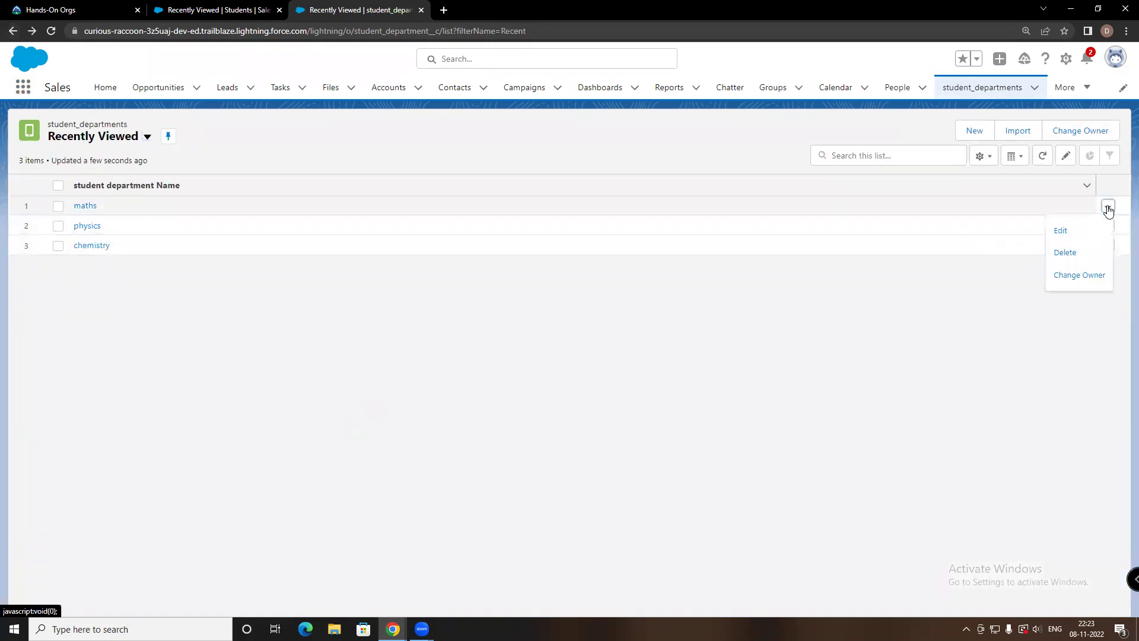
pyautogui.click(1075, 255)
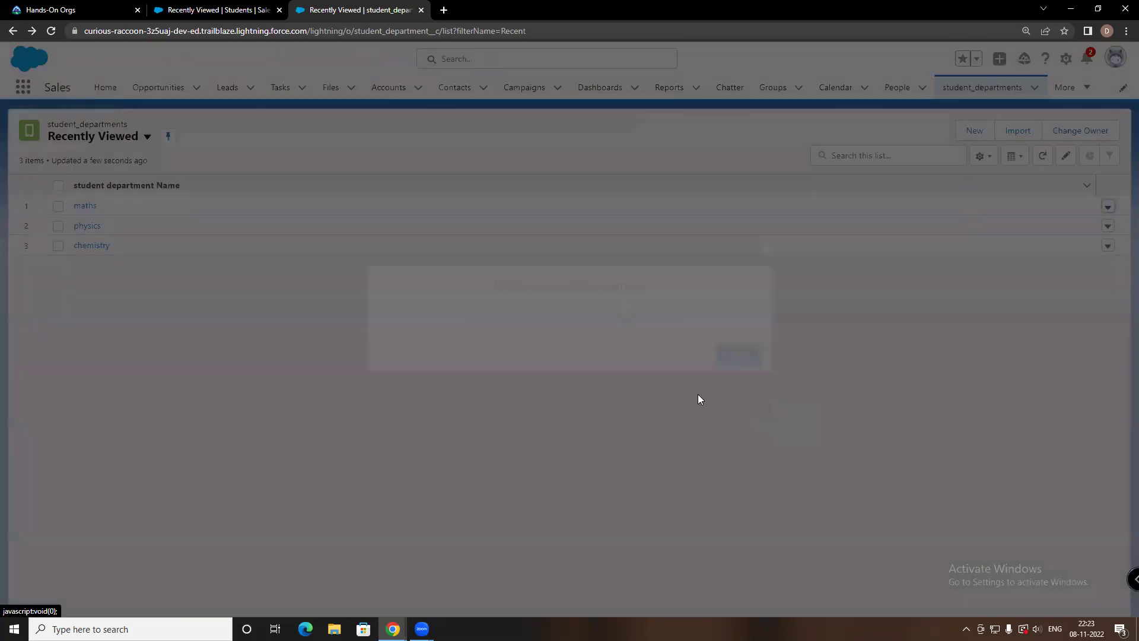
pyautogui.click(749, 355)
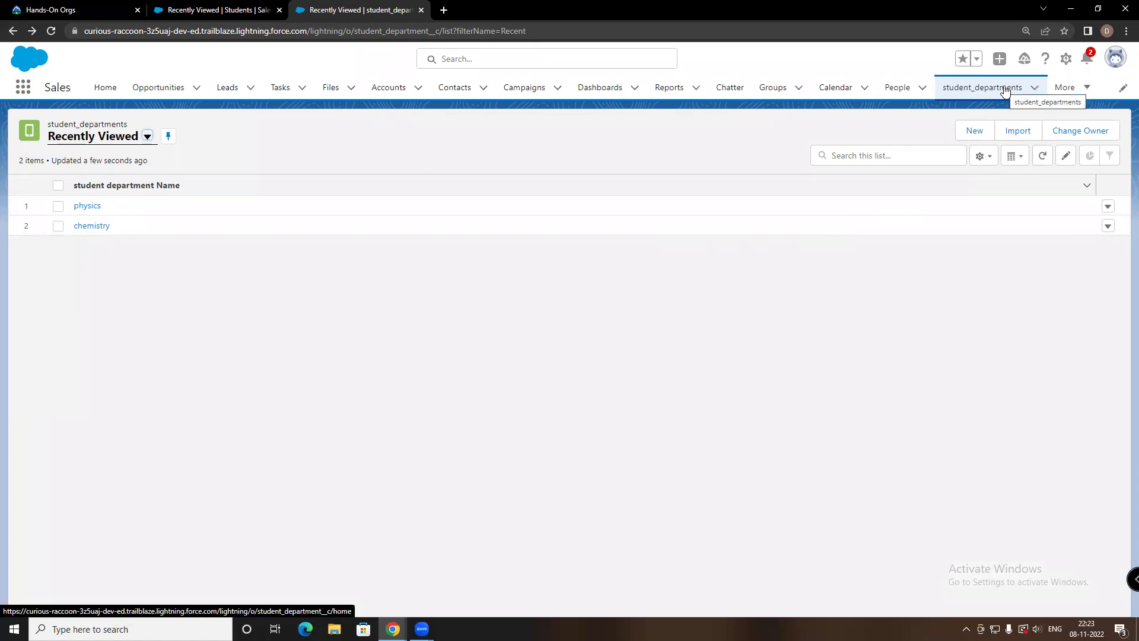
pyautogui.click(1065, 88)
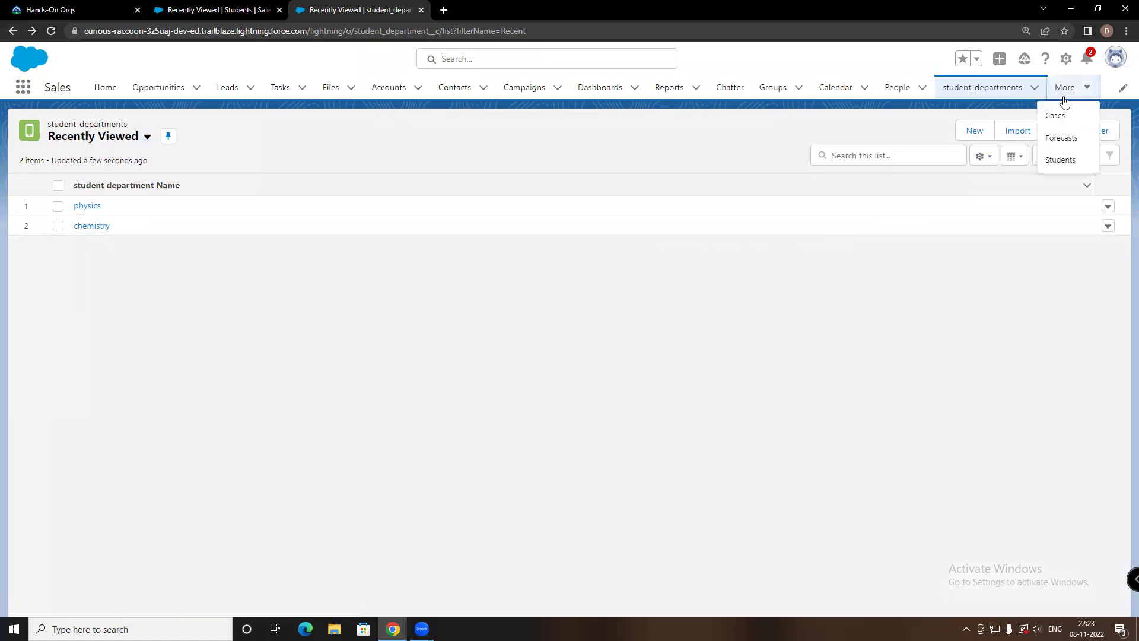
# Open the Students list, then start and cancel a new Student record without saving
pyautogui.click(1060, 160)
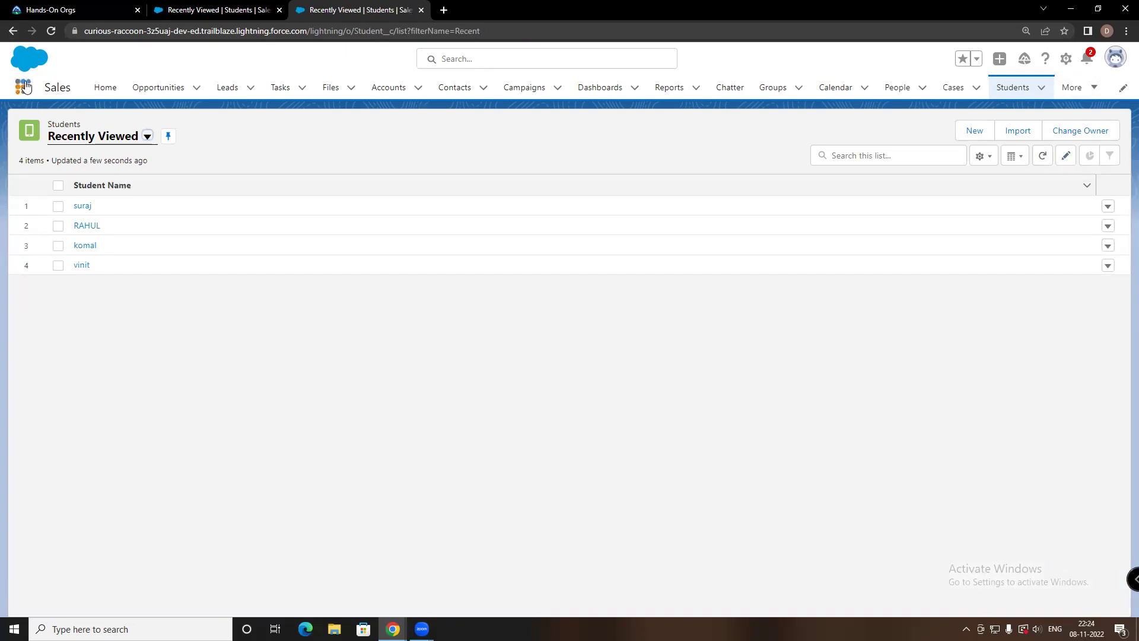
pyautogui.click(962, 133)
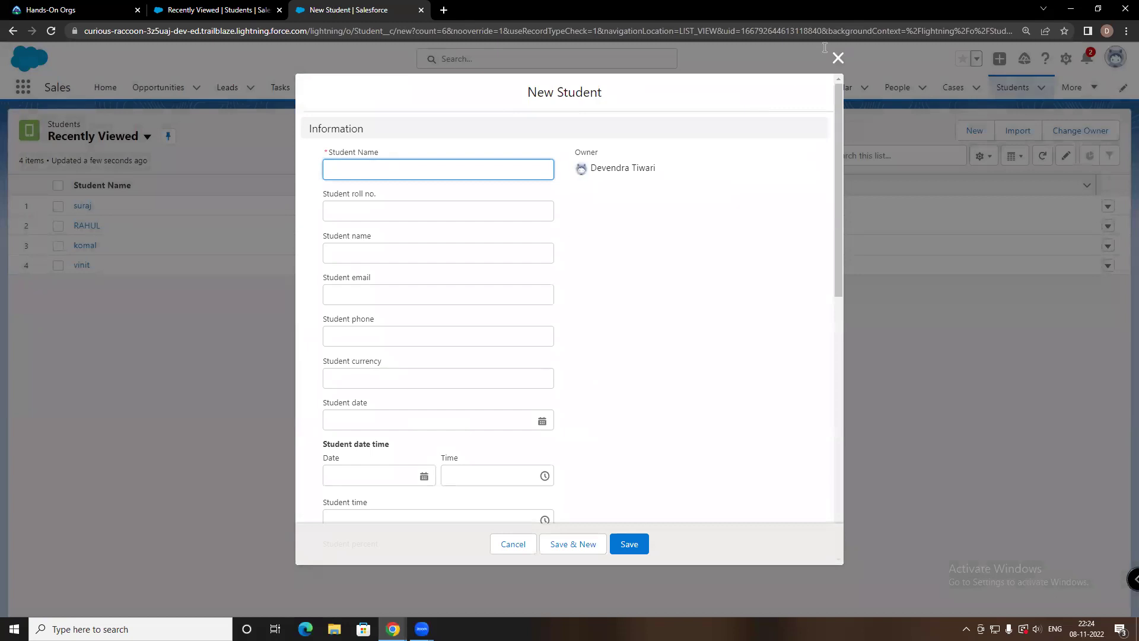
pyautogui.click(837, 57)
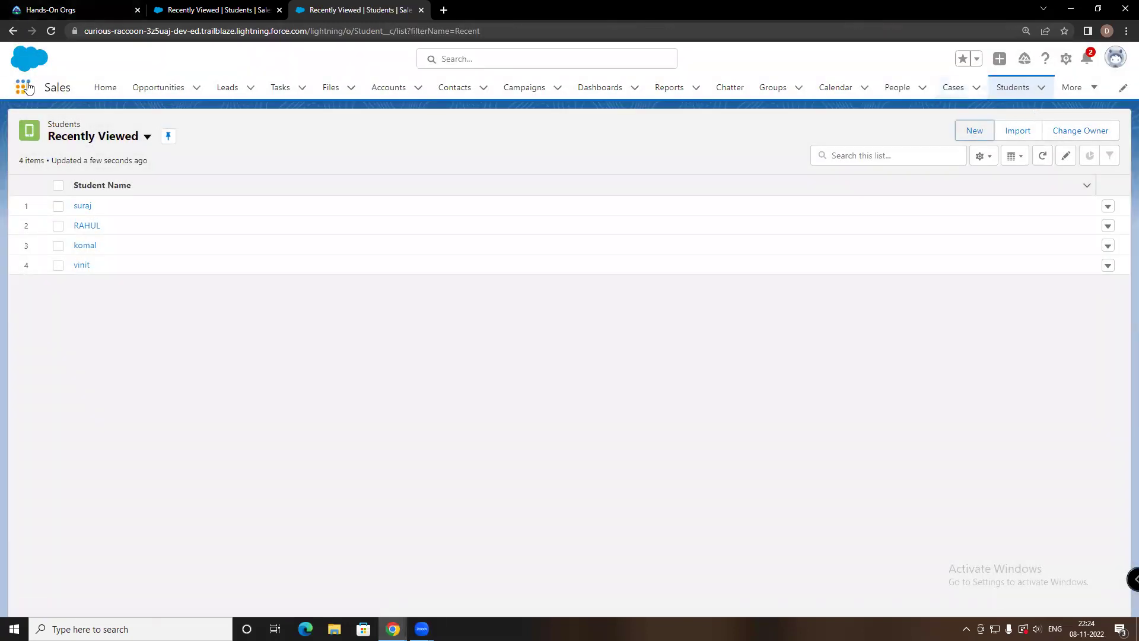
# Glance at the app list, then open Setup in a new tab from the gear menu
pyautogui.click(27, 89)
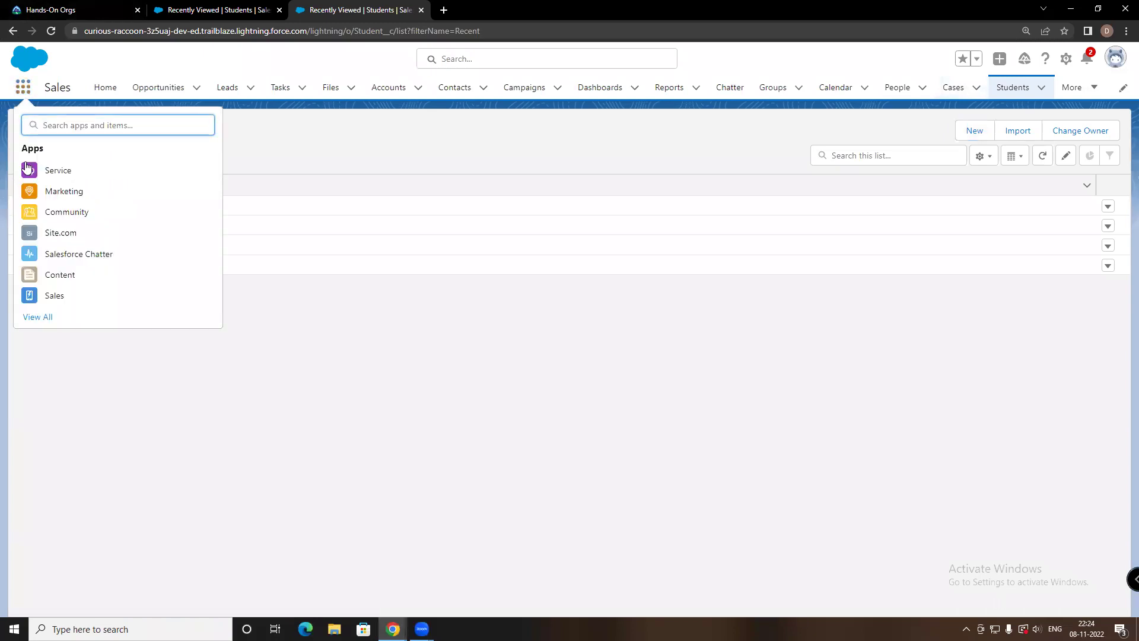
pyautogui.click(305, 346)
pyautogui.click(1066, 58)
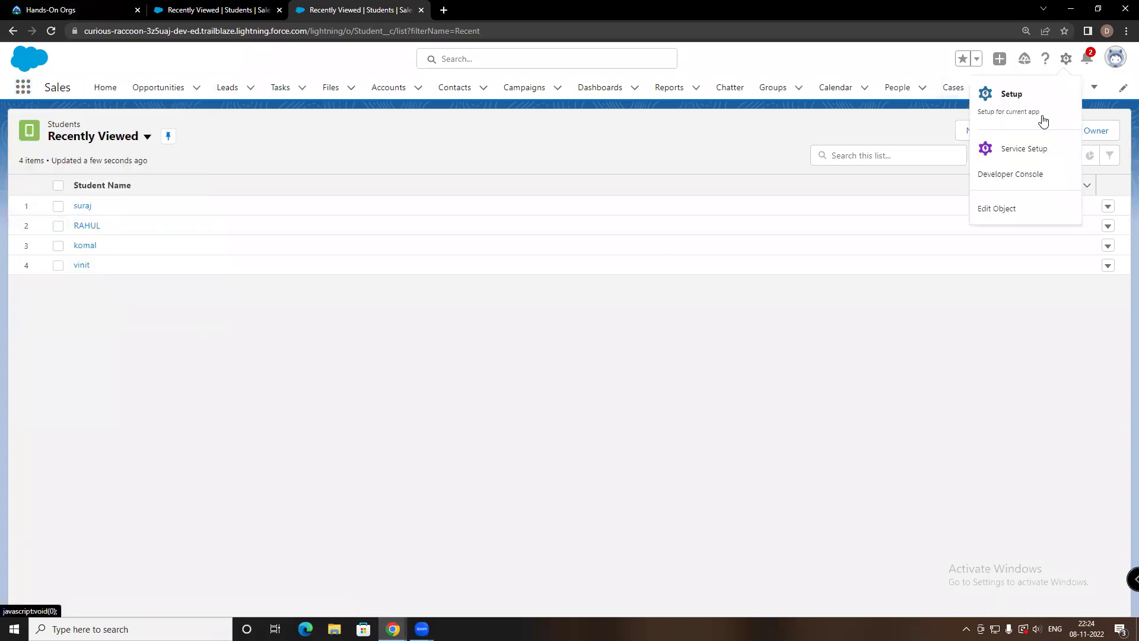
pyautogui.click(1025, 100)
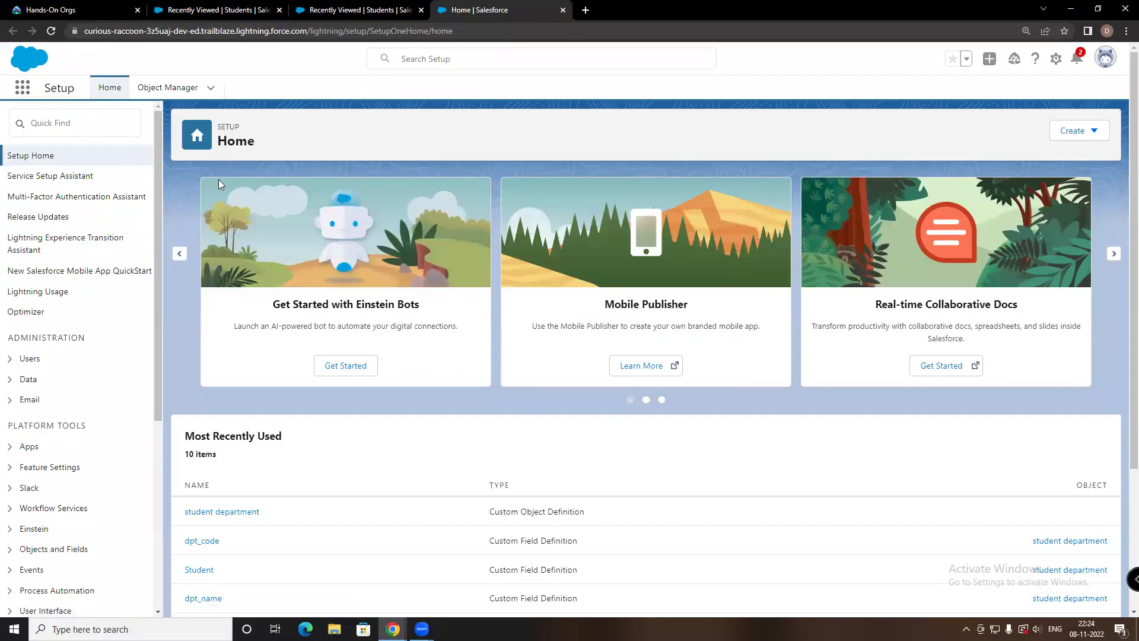
# Find the Student object in Object Manager by searching 'stu' and open it
pyautogui.click(168, 88)
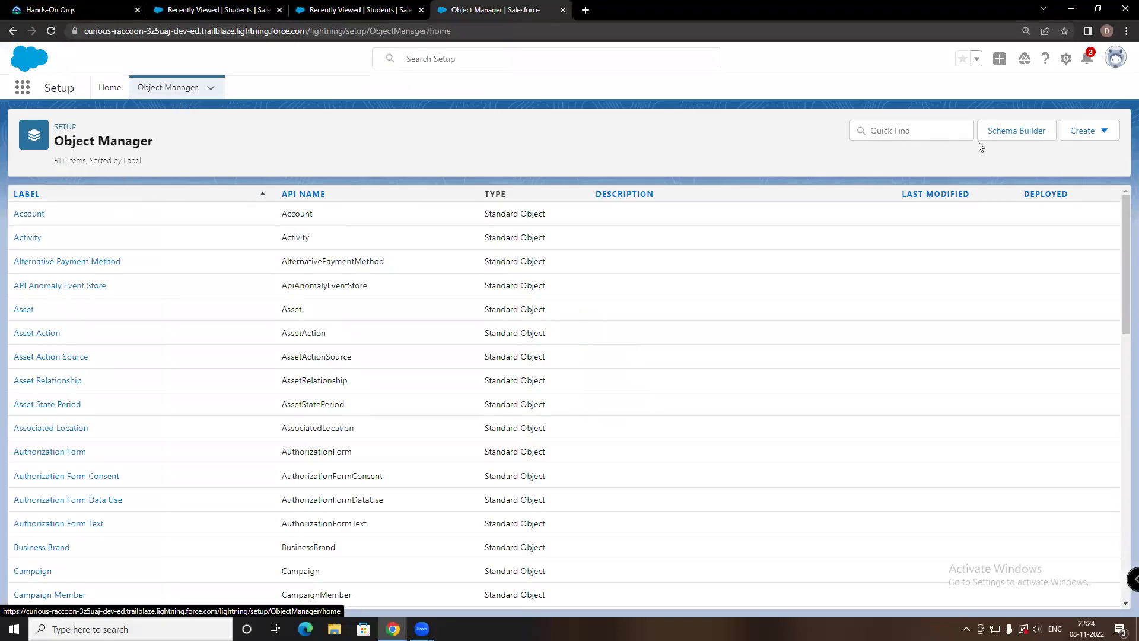
pyautogui.scroll(-5, 602, 238)
pyautogui.click(890, 134)
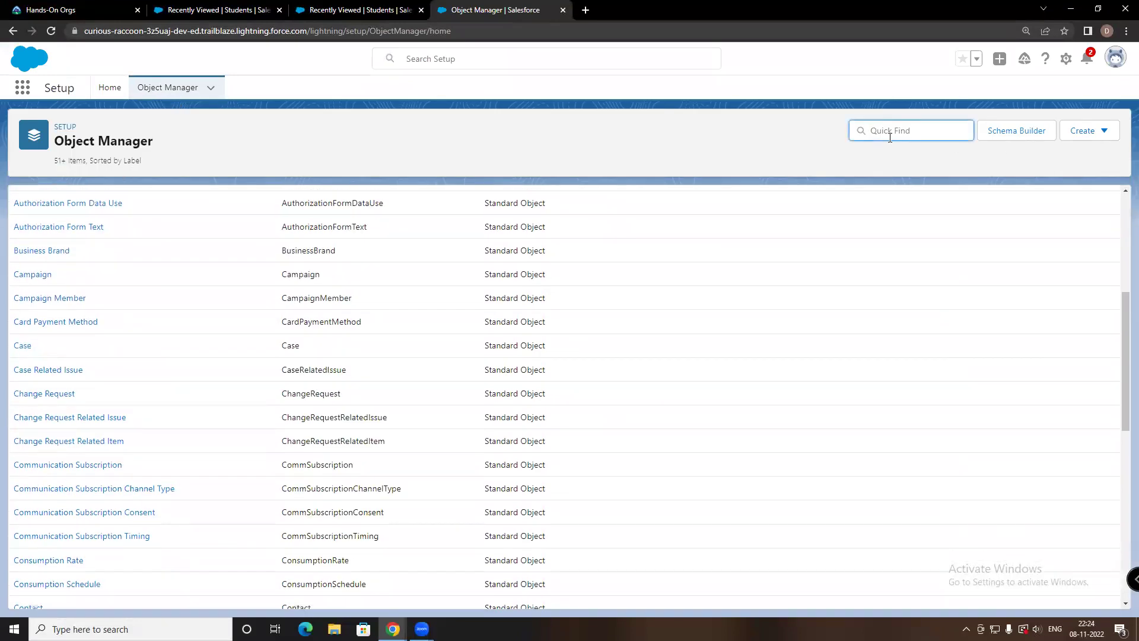
pyautogui.write('stu')
pyautogui.click(34, 243)
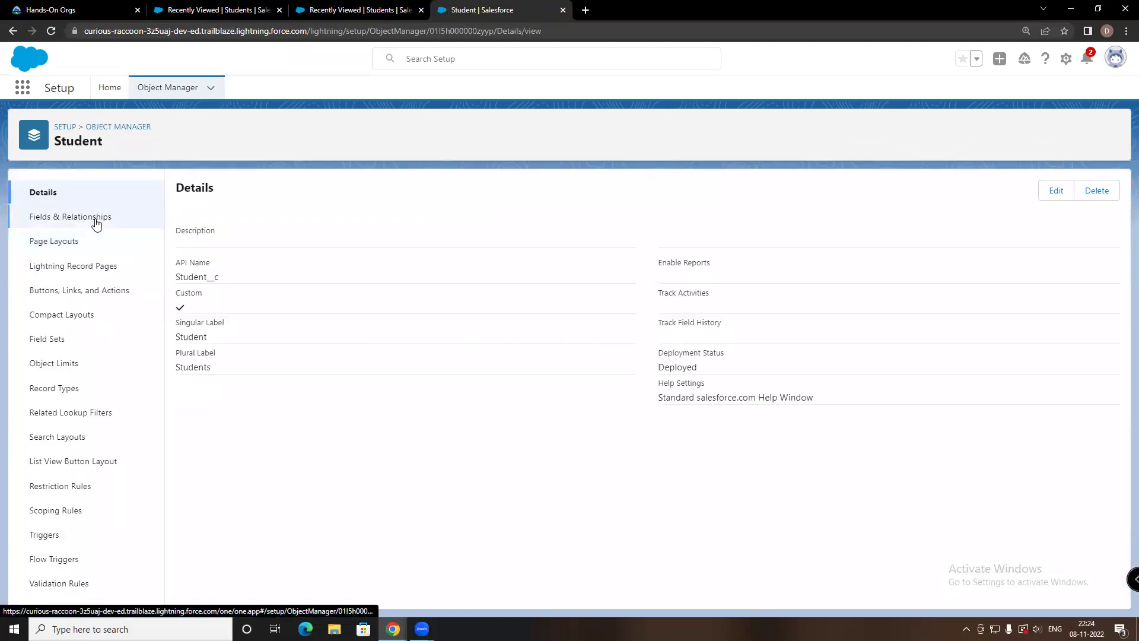
# Start a new custom field from Student's Fields & Relationships list
pyautogui.click(97, 224)
pyautogui.scroll(-1, 456, 271)
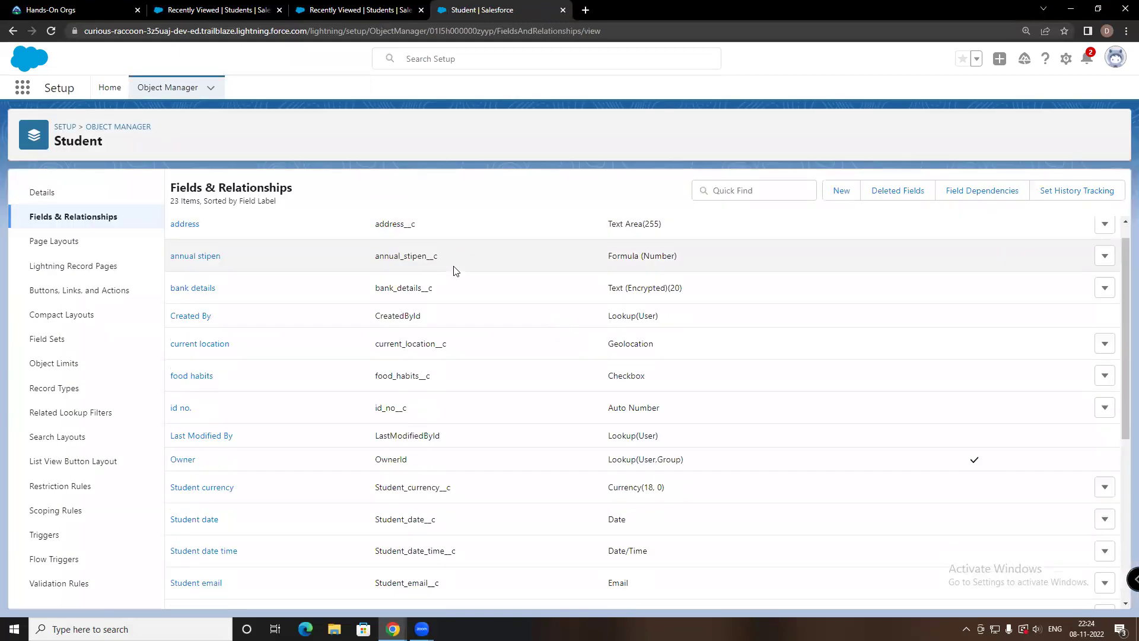
pyautogui.scroll(-5, 456, 271)
pyautogui.click(843, 191)
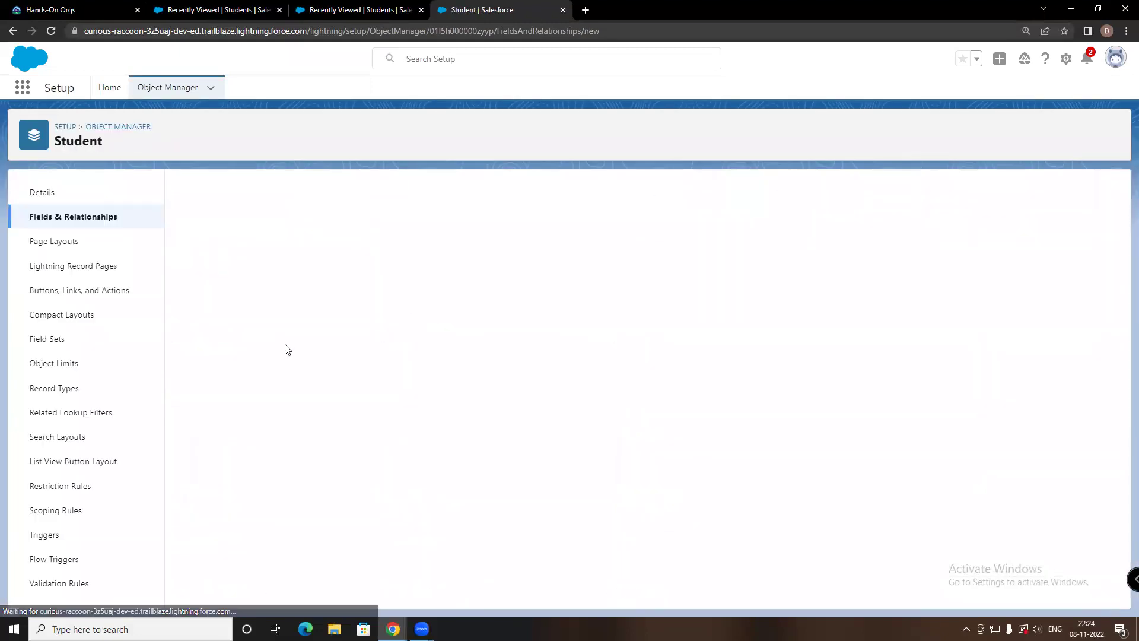
# Scroll the New Custom Field data type list, from Lookup Relationship through URL
pyautogui.scroll(-5, 312, 350)
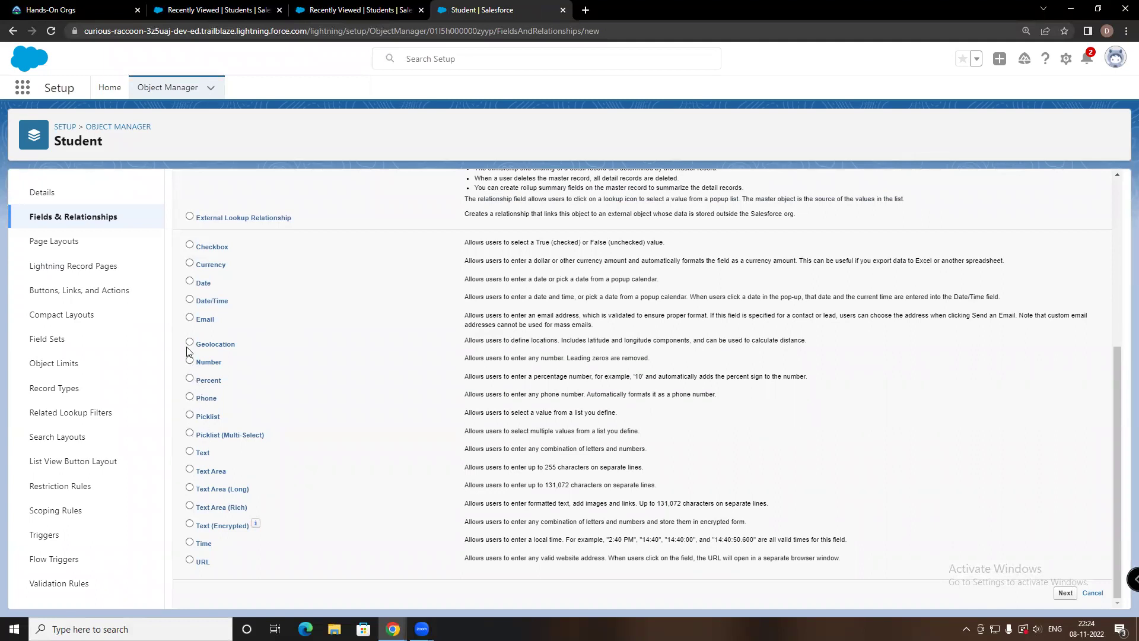
pyautogui.scroll(2, 206, 319)
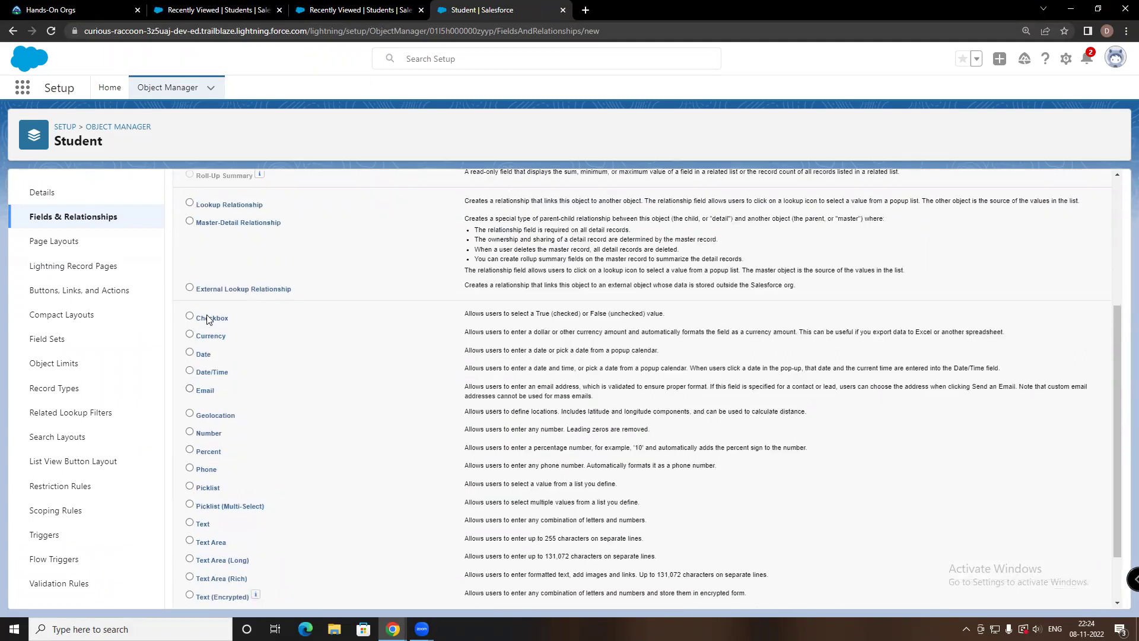
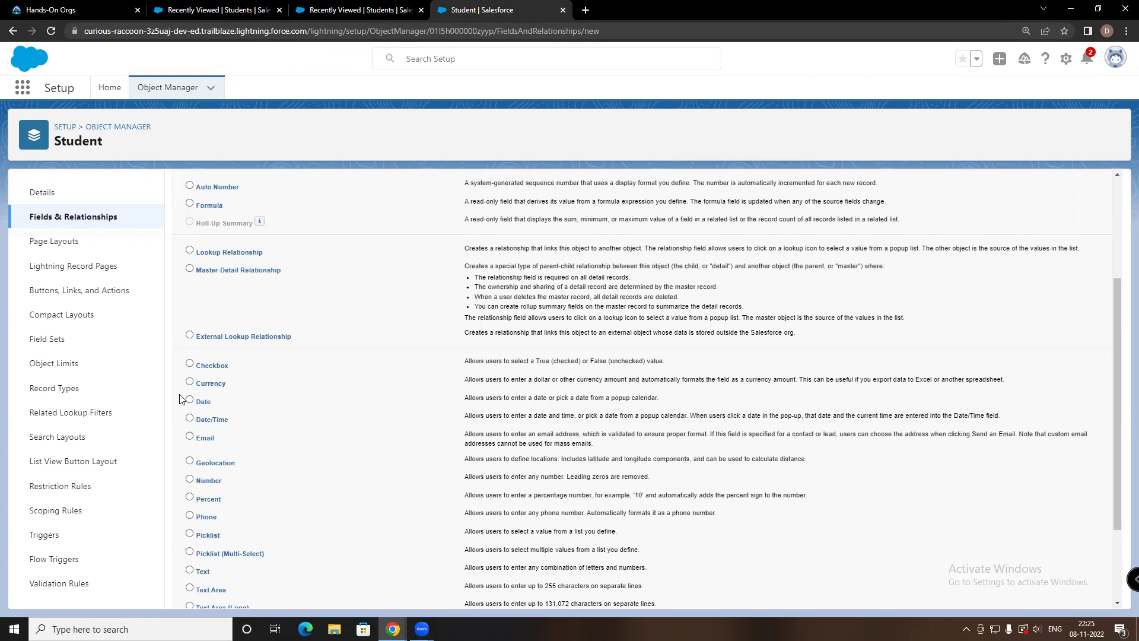
# Choose Number as the new Student field's data type and continue to step 2
pyautogui.scroll(-2, 181, 398)
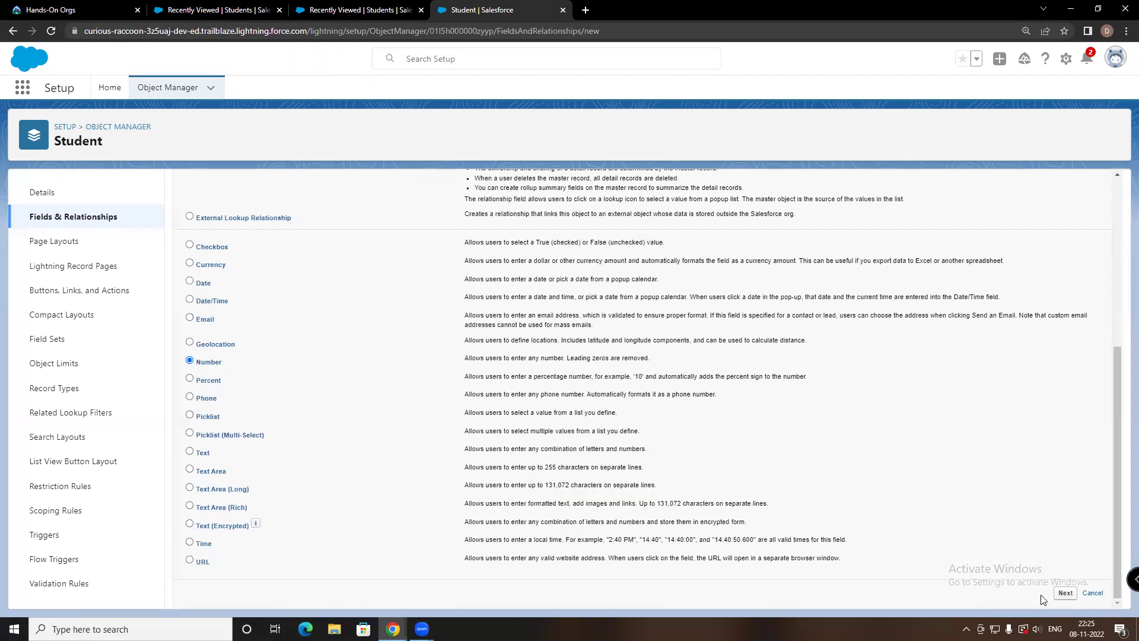
pyautogui.click(1064, 593)
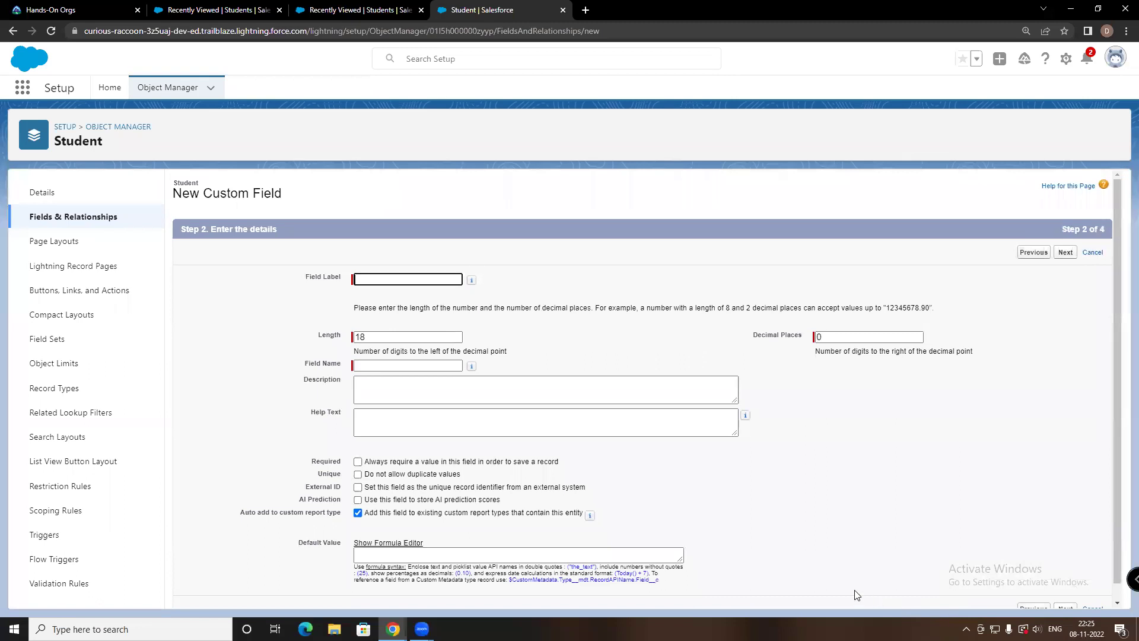
# Label the Number field 'student id proof' and let the field name fill in automatically
pyautogui.click(388, 276)
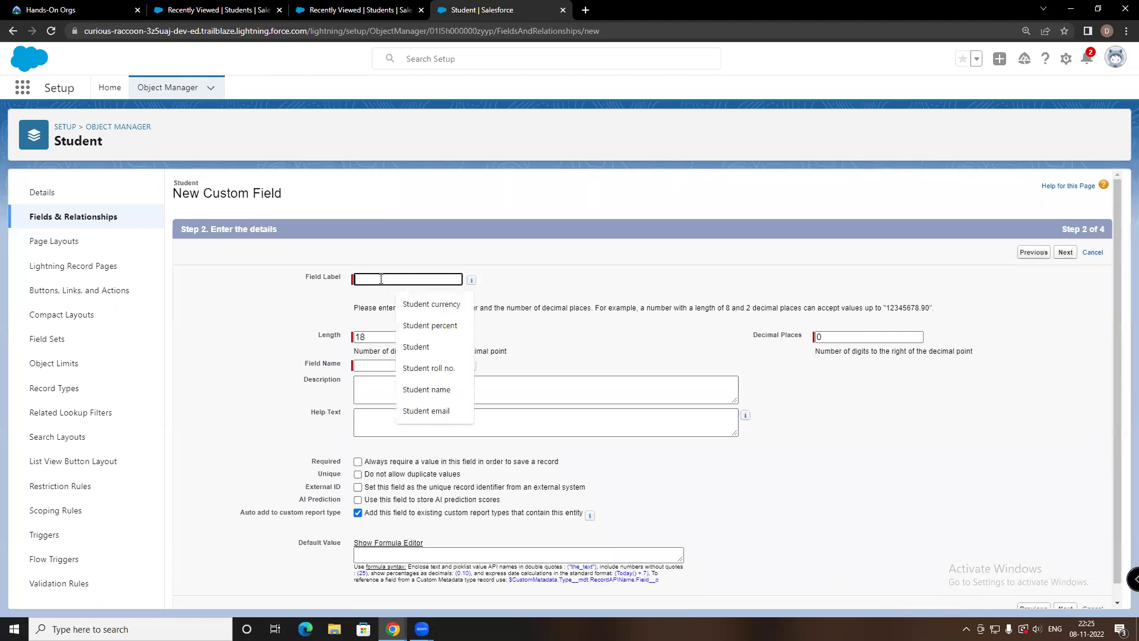
pyautogui.write('s')
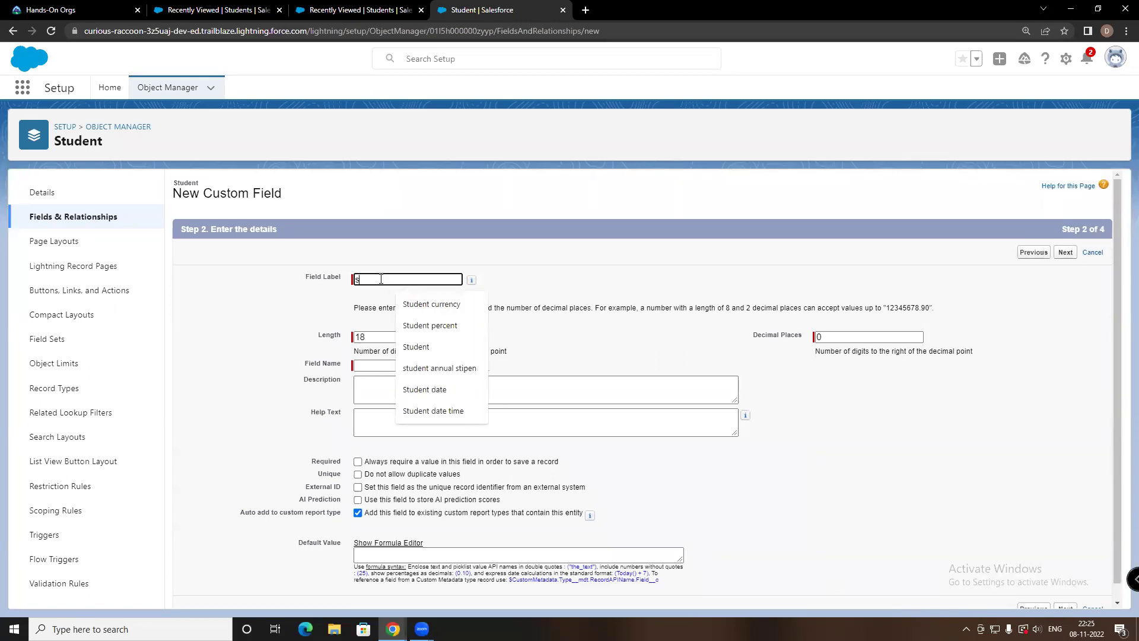
pyautogui.write('tudent')
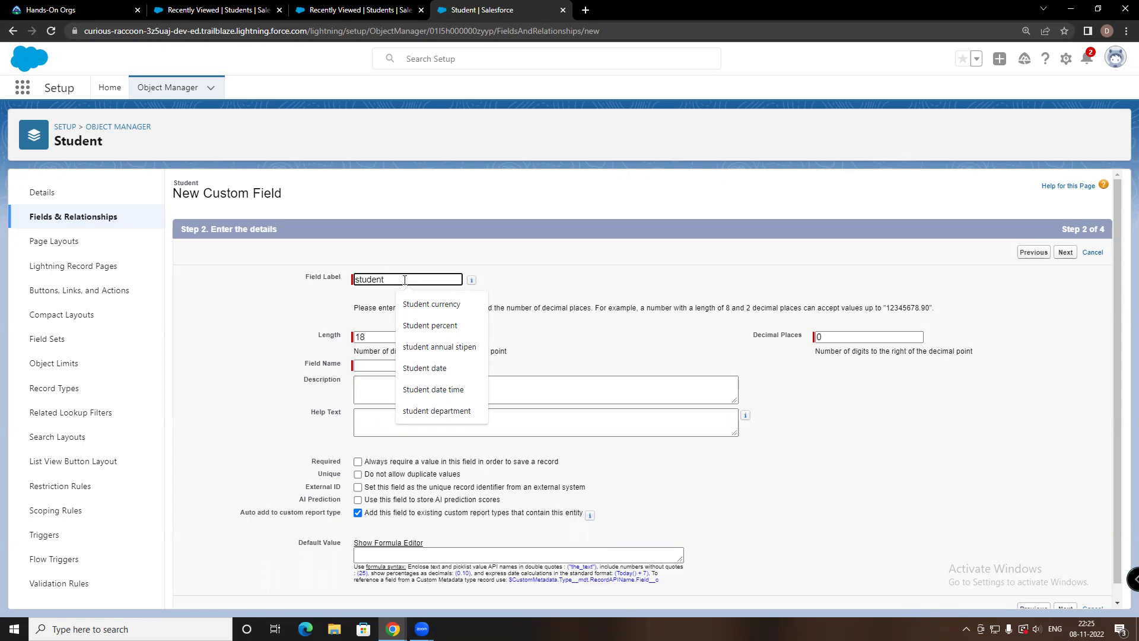
pyautogui.write(' id')
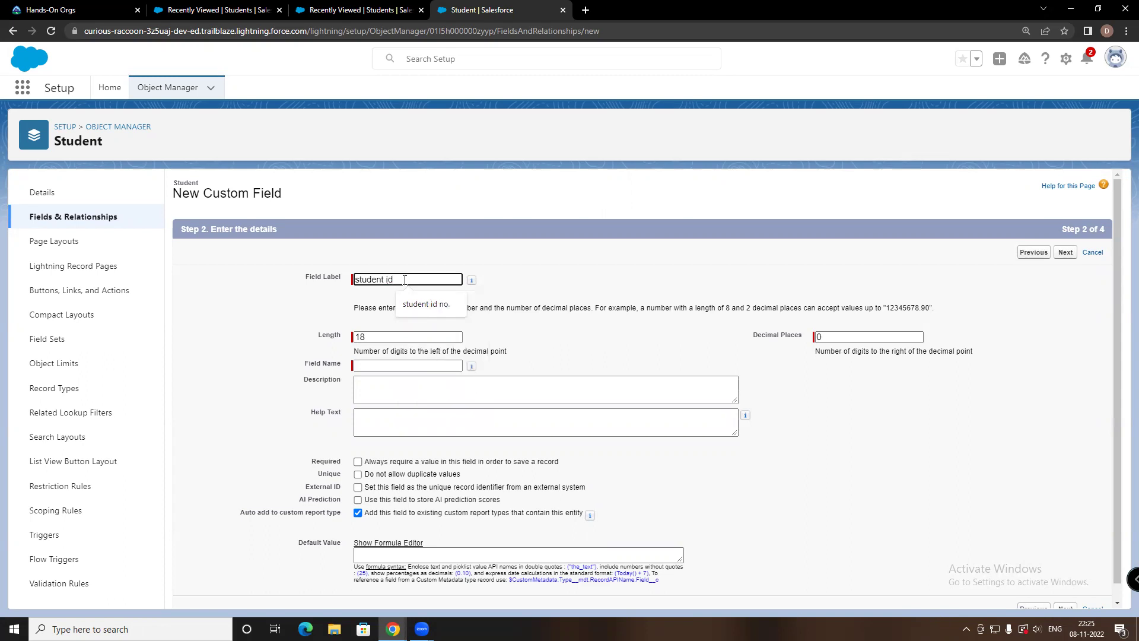
pyautogui.press('BackSpace')
pyautogui.press('BackSpace')
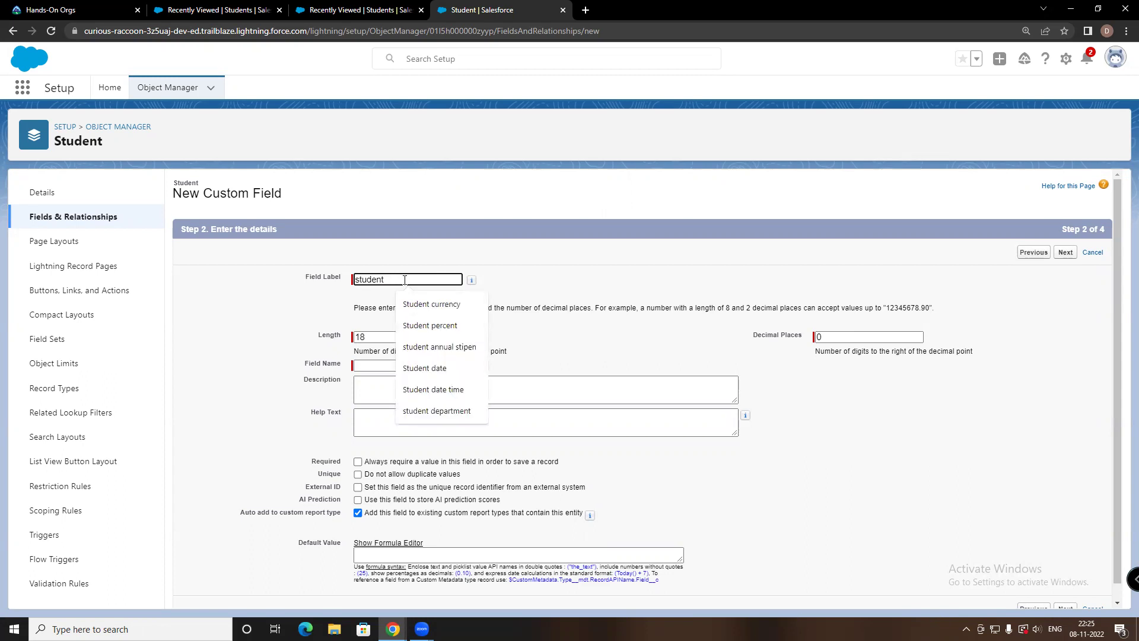
pyautogui.write('id prrof')
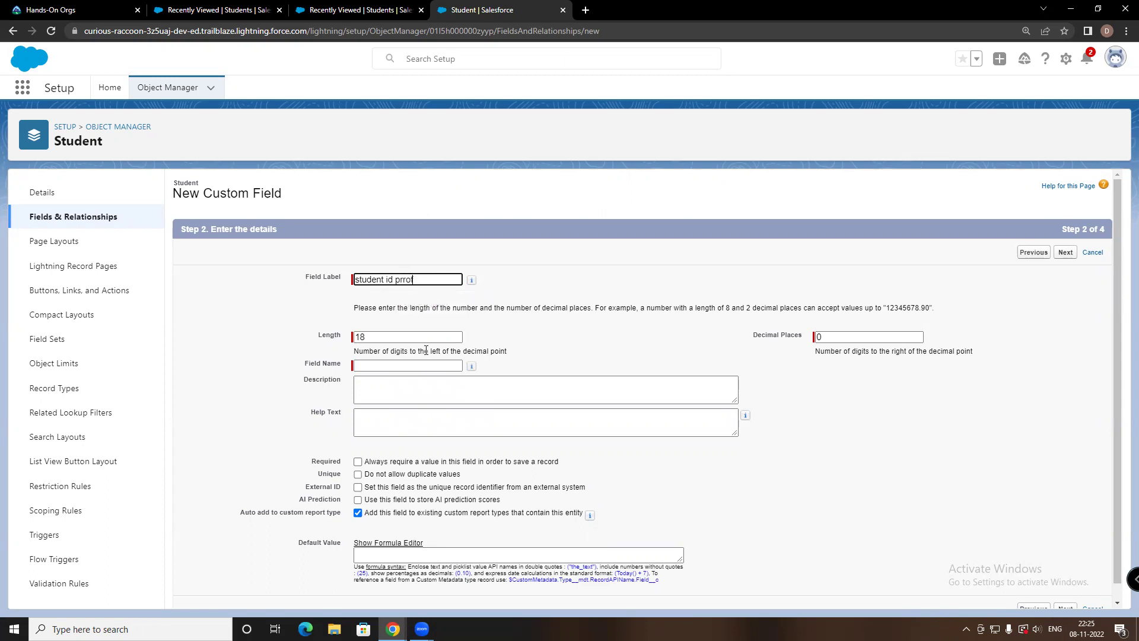
pyautogui.press('BackSpace')
pyautogui.press('BackSpace')
pyautogui.click(409, 366)
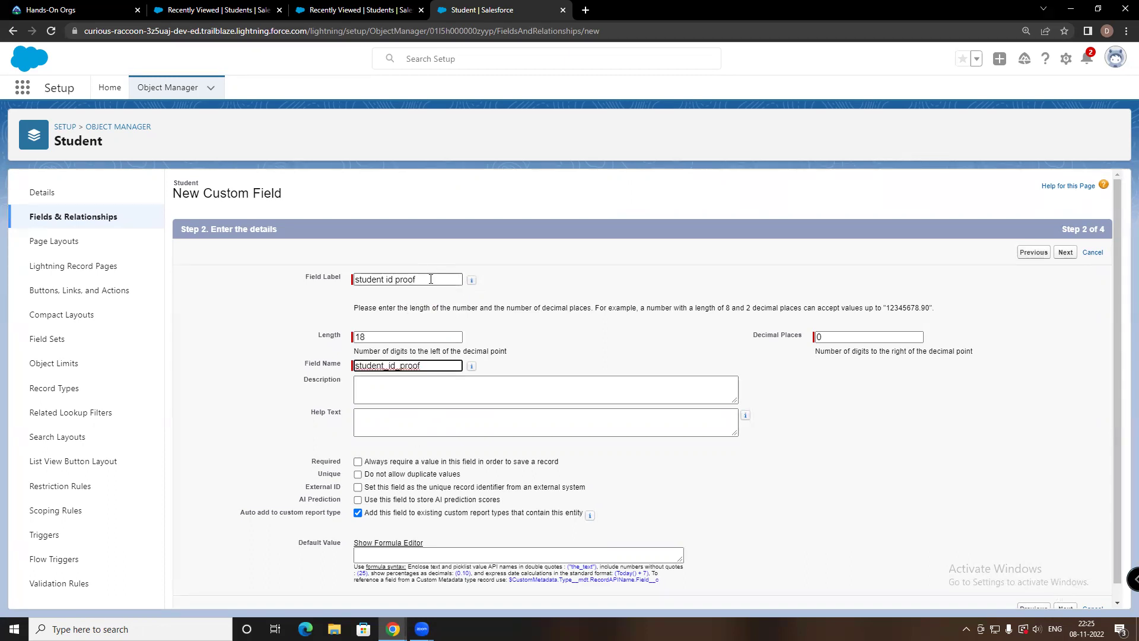
# Keep default field security and the Student Layout checked, then save the field
pyautogui.scroll(-1, 949, 528)
pyautogui.click(1066, 593)
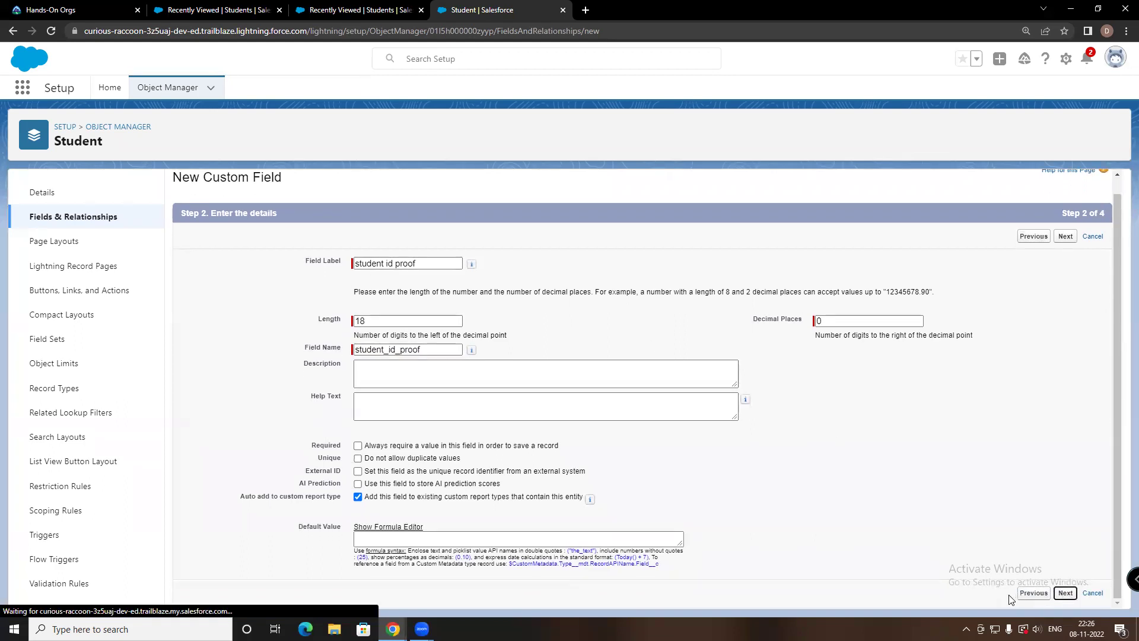
pyautogui.scroll(-4, 824, 501)
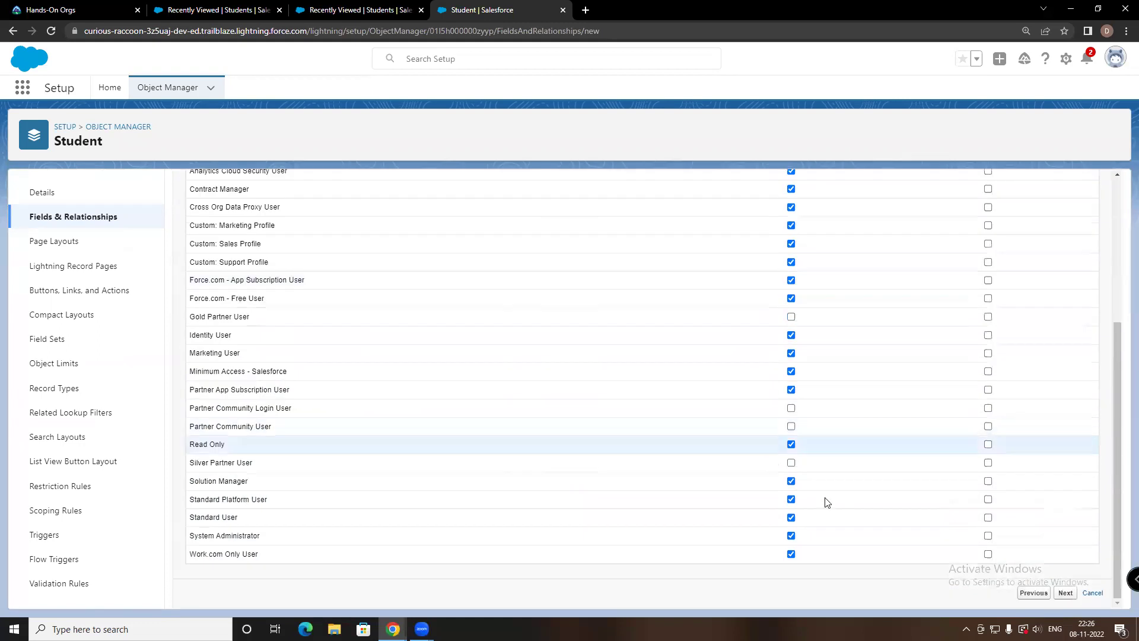
pyautogui.click(1066, 593)
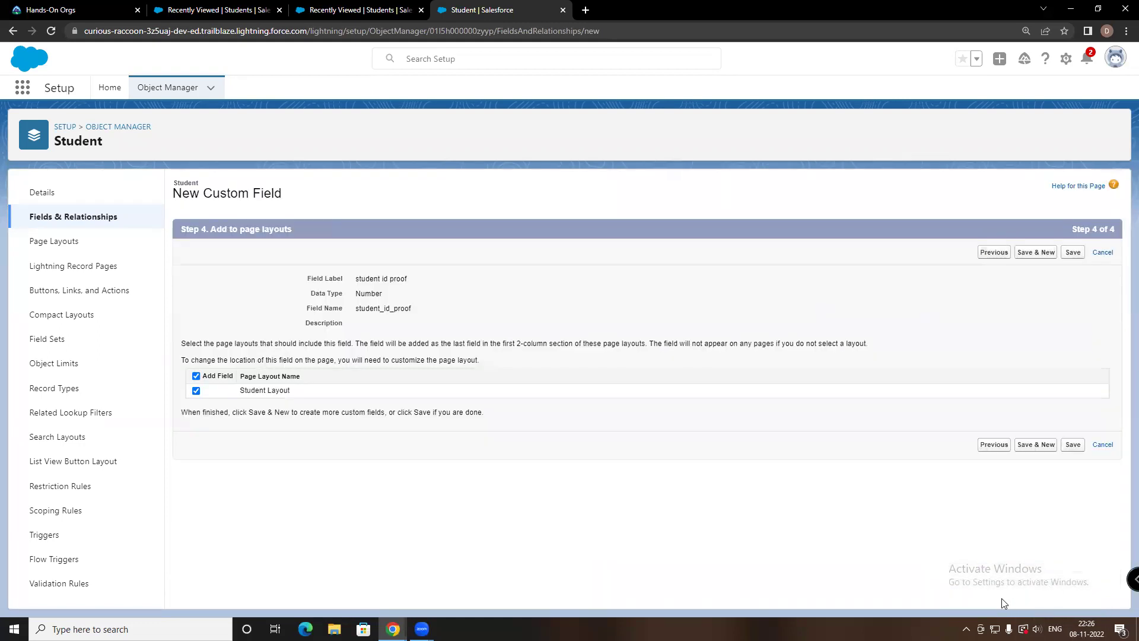
pyautogui.click(1073, 444)
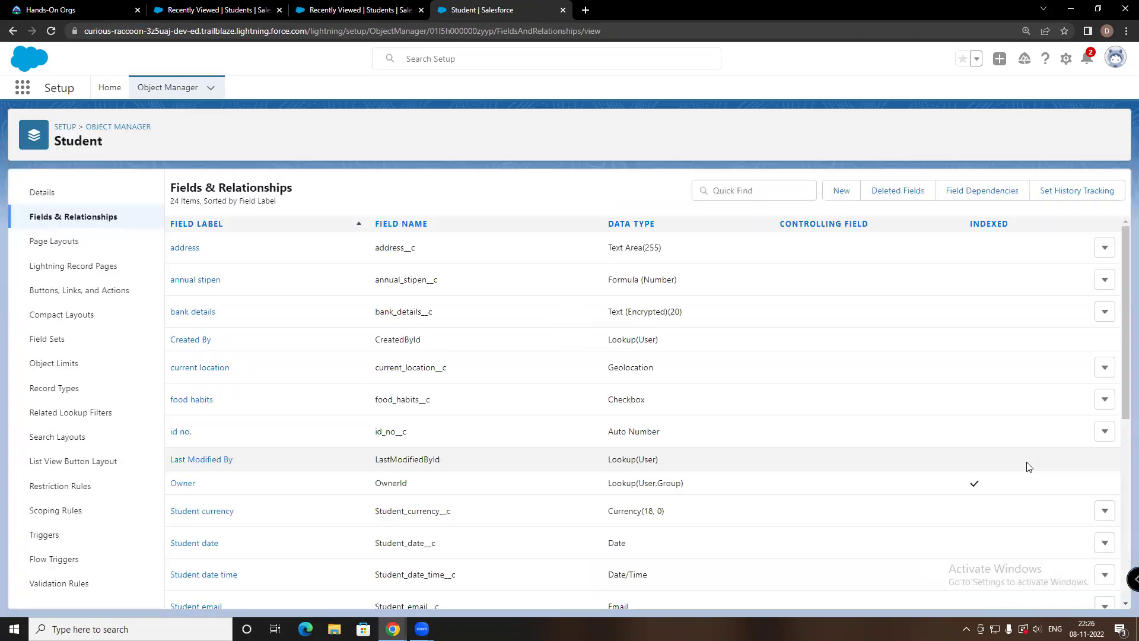
# Open student id proof to verify it is Number(18, 0), then return to Student's field list
pyautogui.scroll(-6, 973, 451)
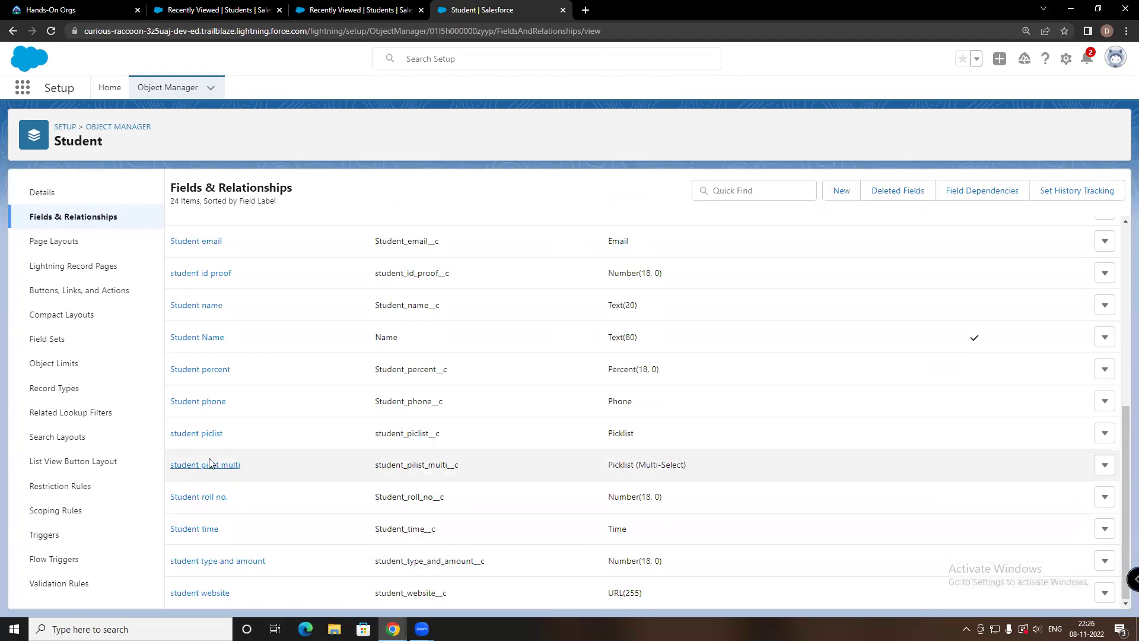
pyautogui.scroll(2, 199, 335)
pyautogui.click(196, 332)
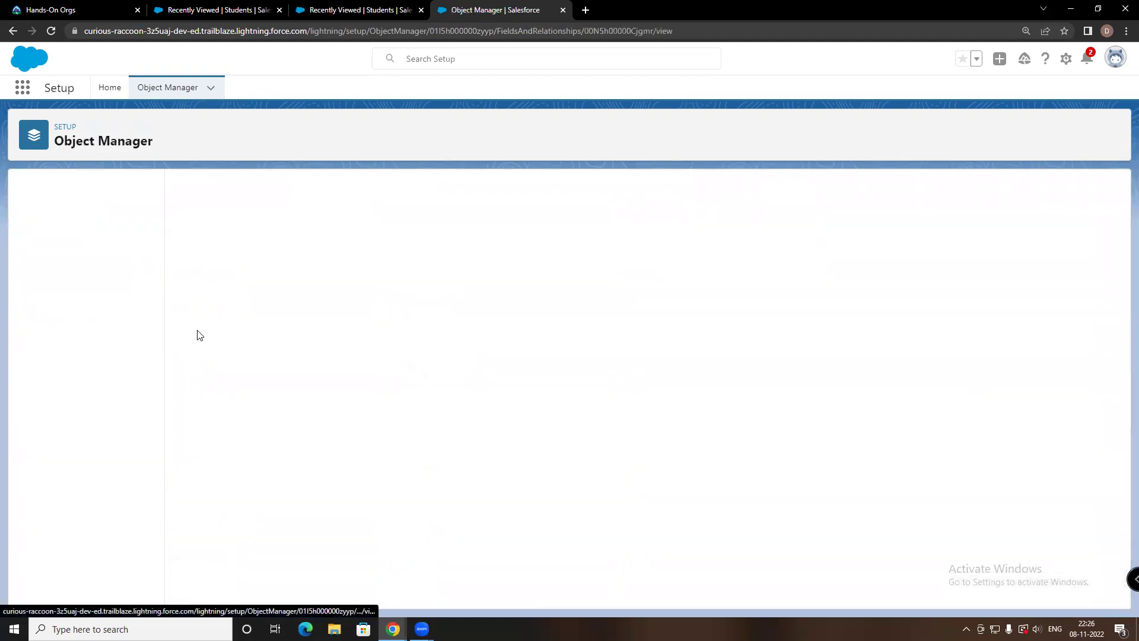
pyautogui.scroll(-1, 378, 324)
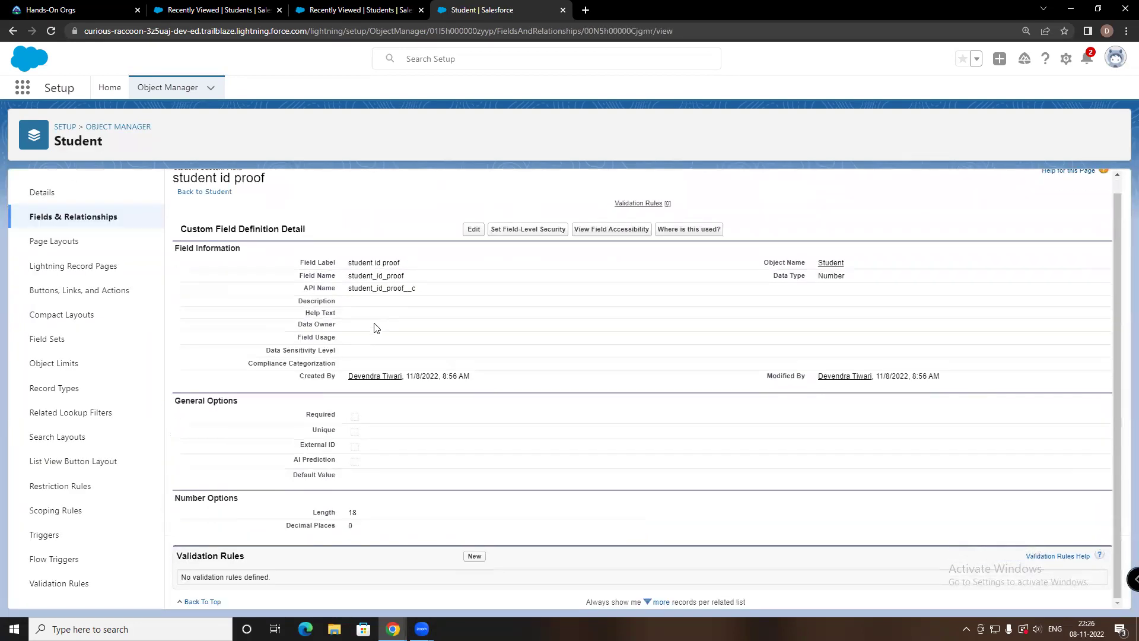
pyautogui.scroll(1, 378, 325)
pyautogui.click(12, 31)
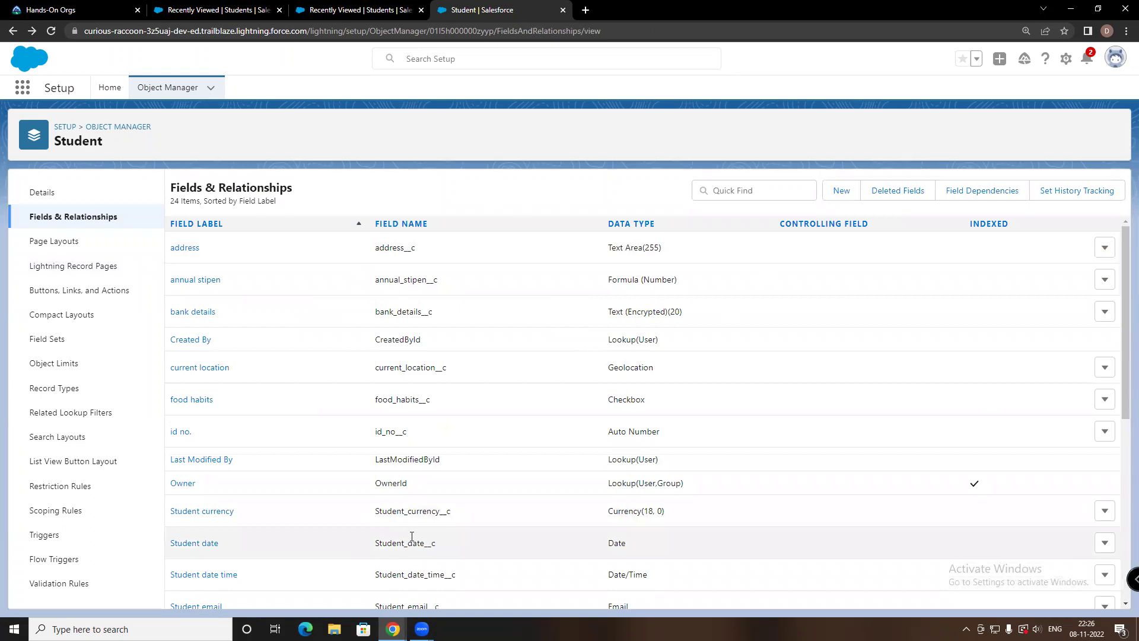
# Start another Student custom field with the Text data type and continue to its details
pyautogui.click(841, 190)
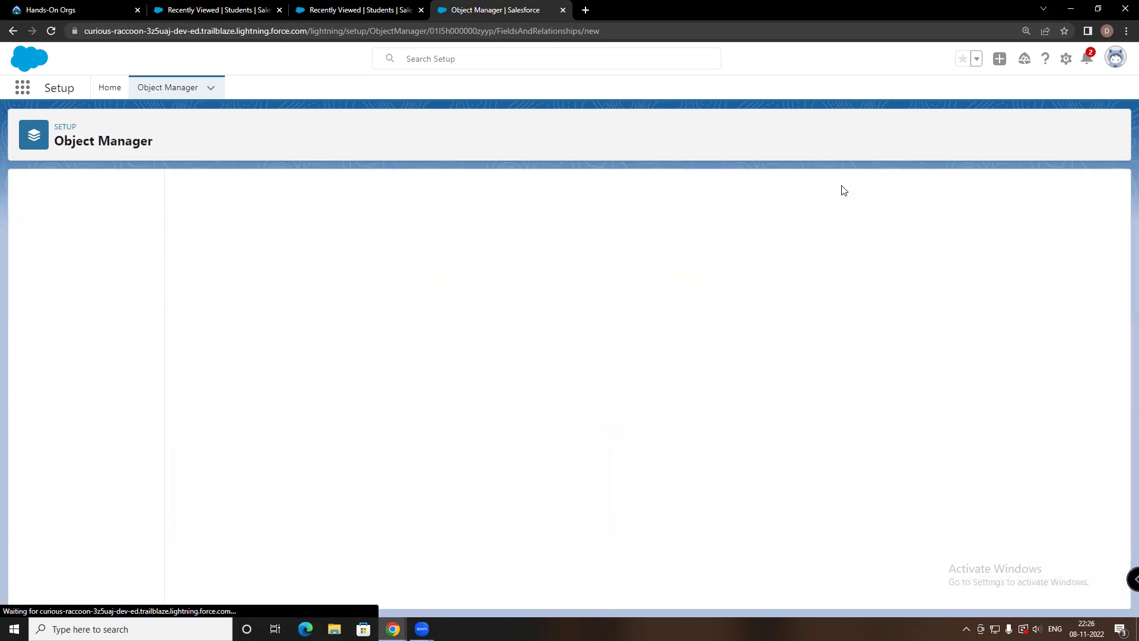
pyautogui.scroll(-3, 240, 397)
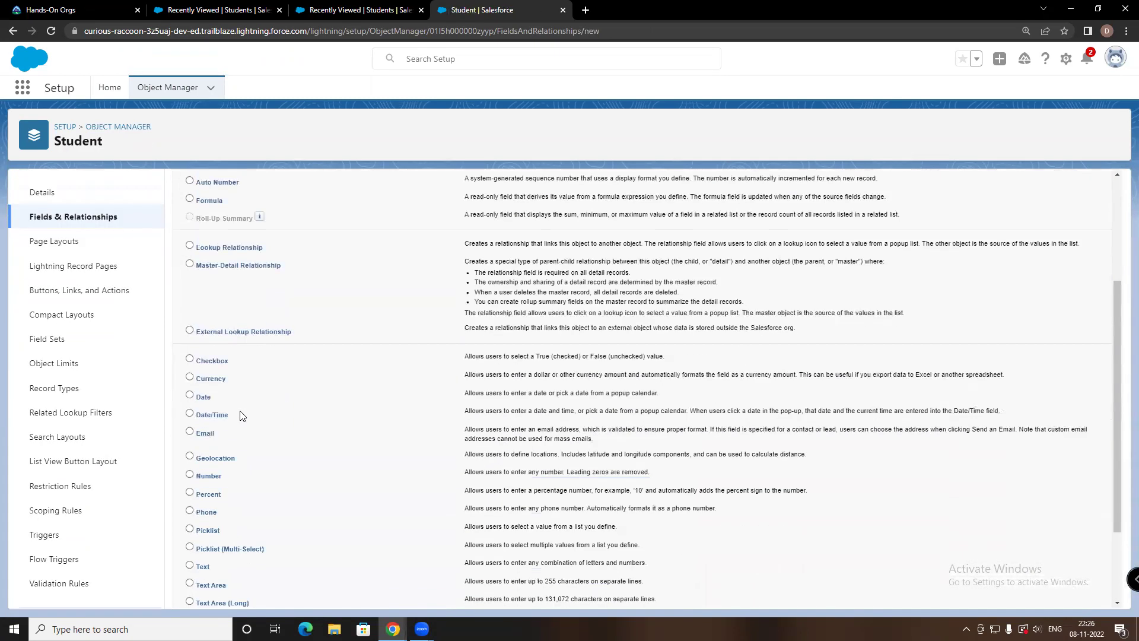
pyautogui.scroll(-2, 245, 384)
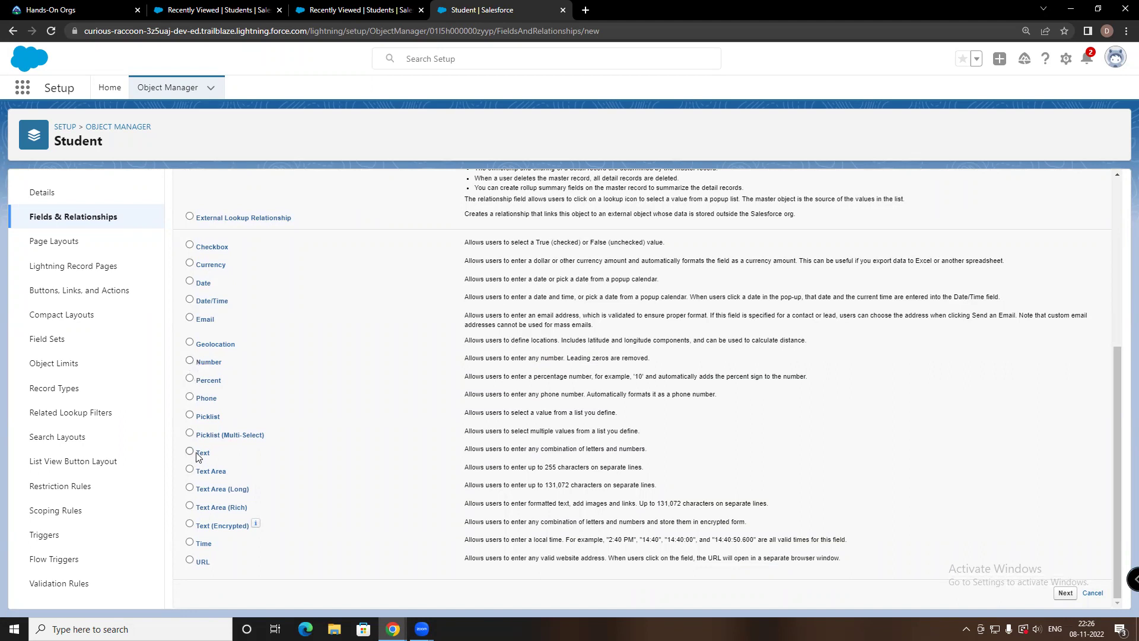
pyautogui.click(1066, 593)
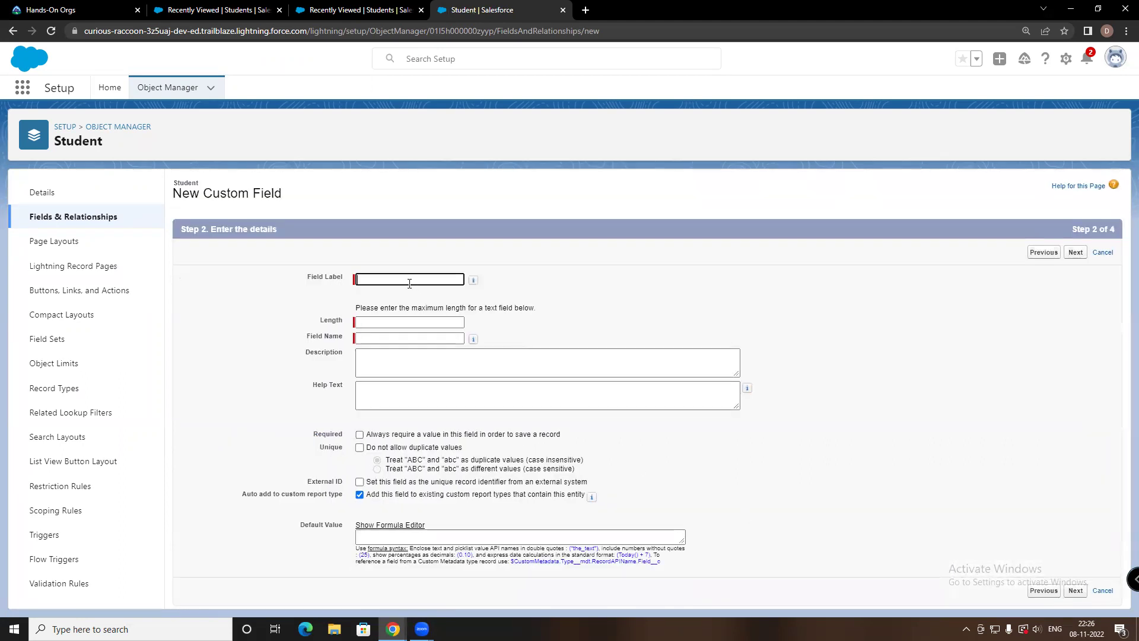
# Label the Text field 'student pan card', autofill its name, and set length 20
pyautogui.click(410, 280)
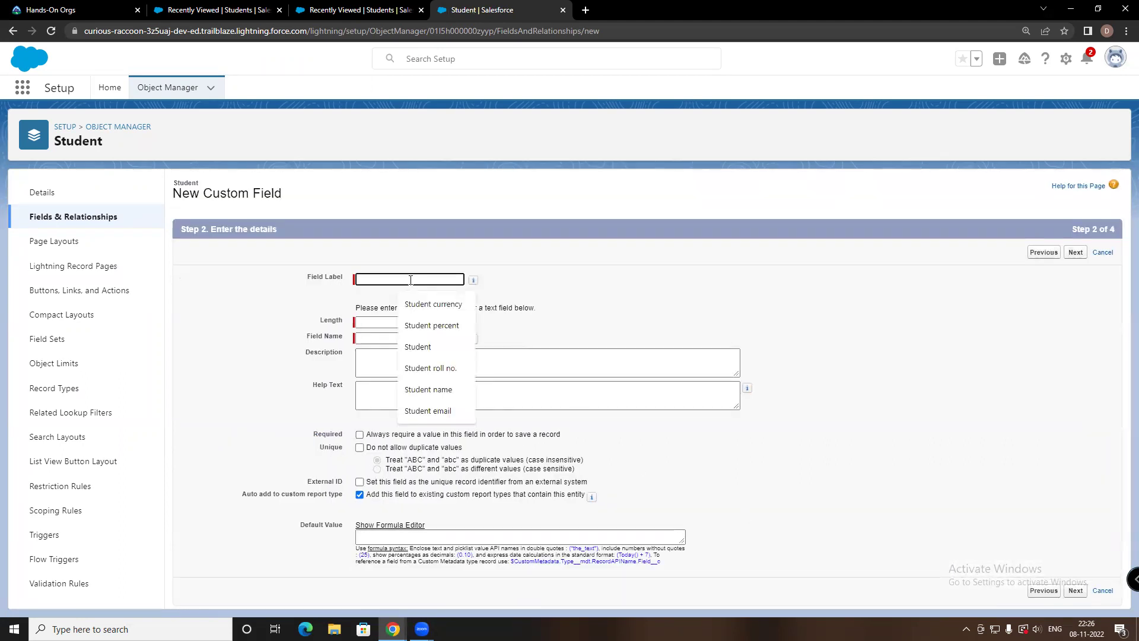
pyautogui.write('stude')
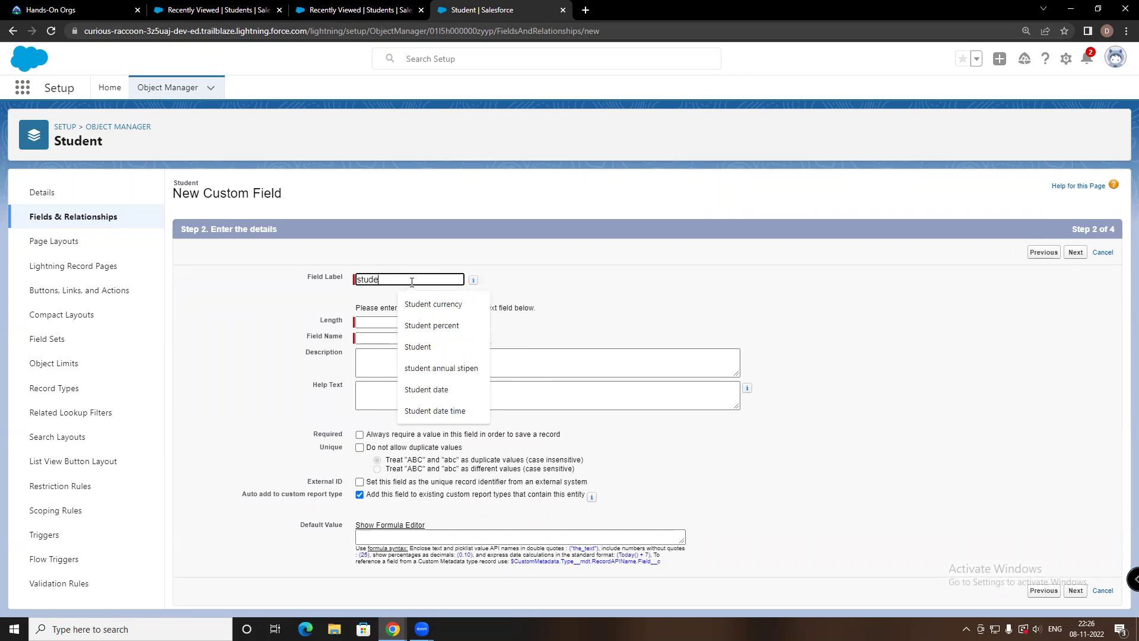
pyautogui.write('nt pa')
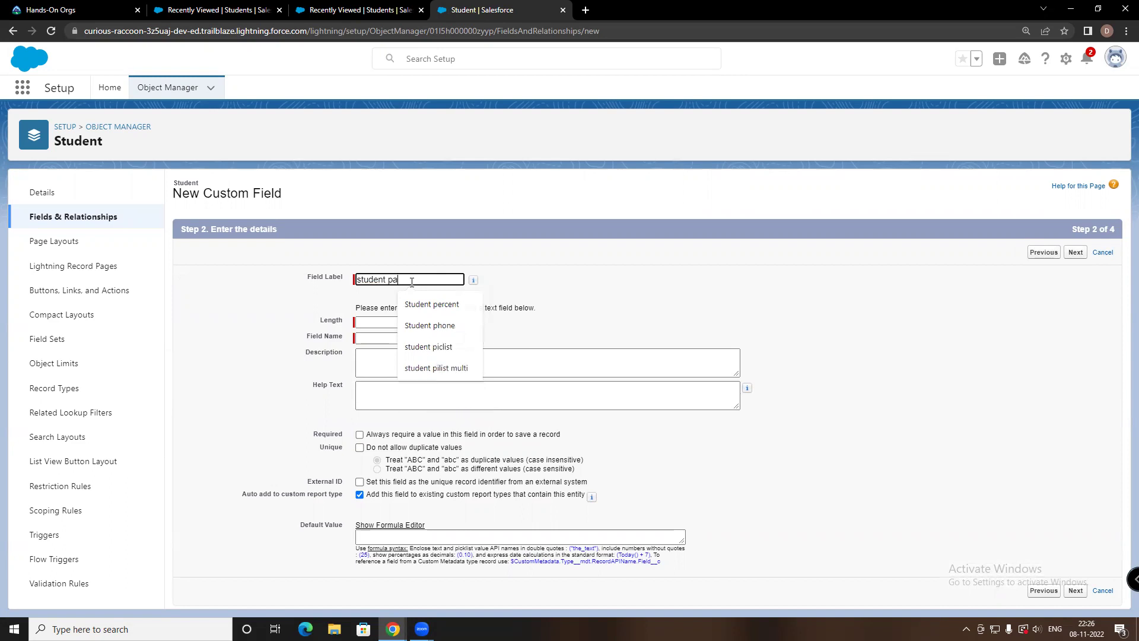
pyautogui.write('n card')
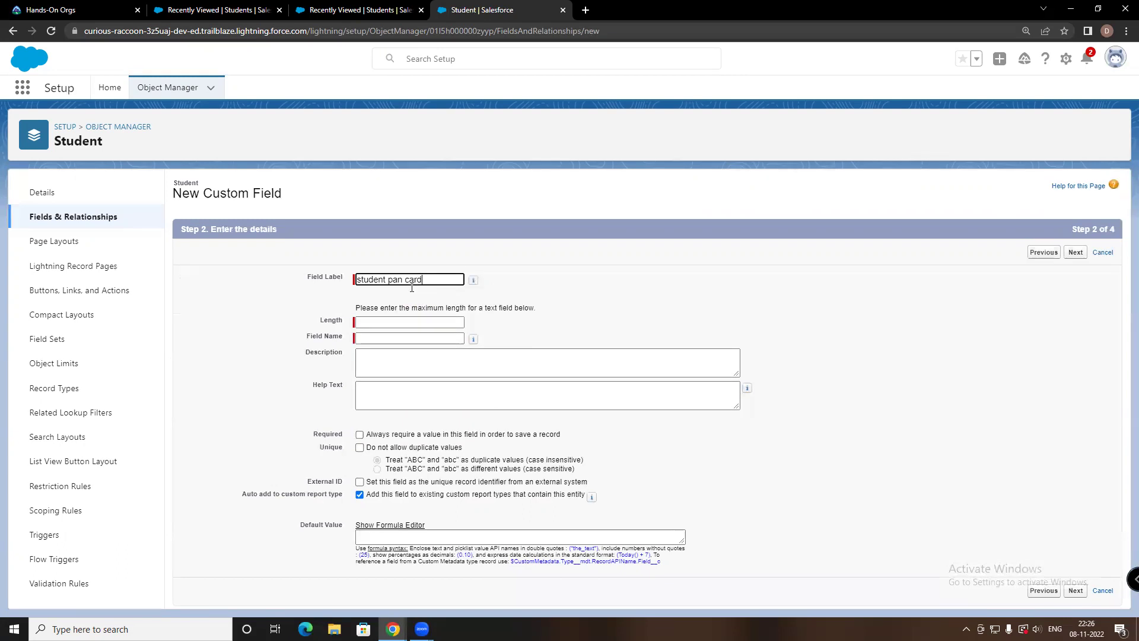
pyautogui.click(394, 338)
pyautogui.hotkey('shift', 'Tab')
pyautogui.write('20')
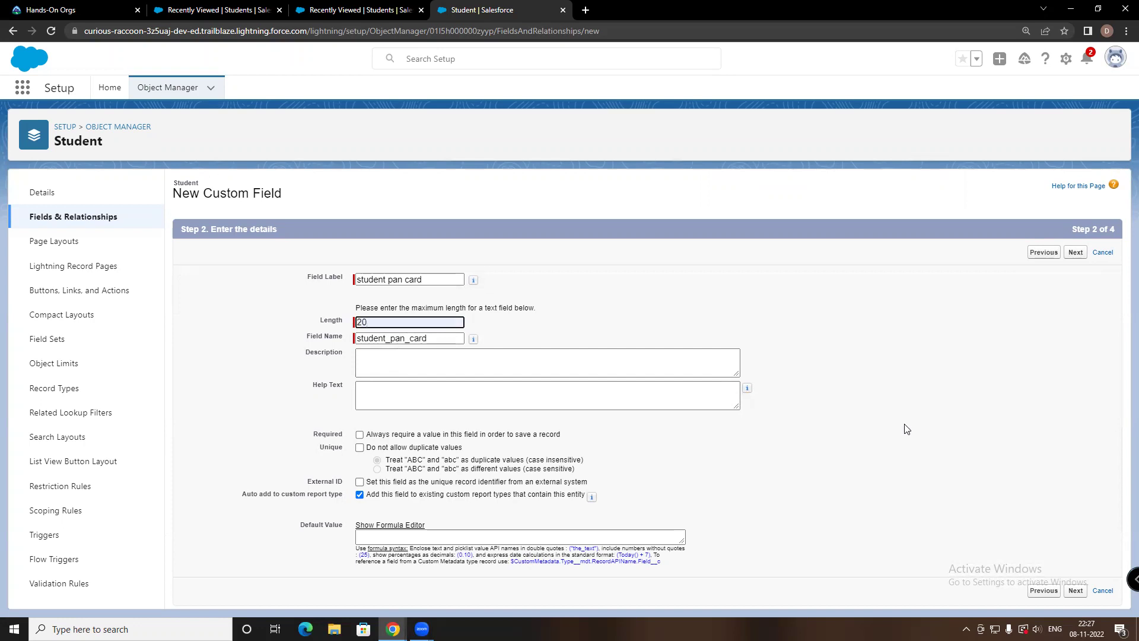
# Keep default field security and the Student Layout, then save the field
pyautogui.click(1075, 591)
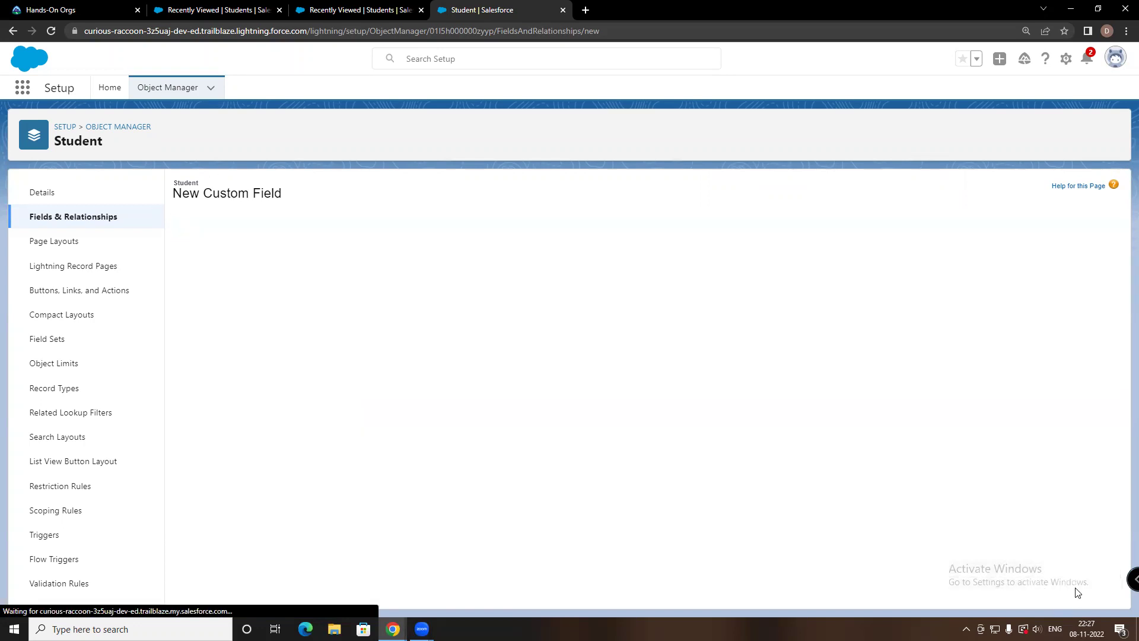
pyautogui.scroll(-5, 771, 380)
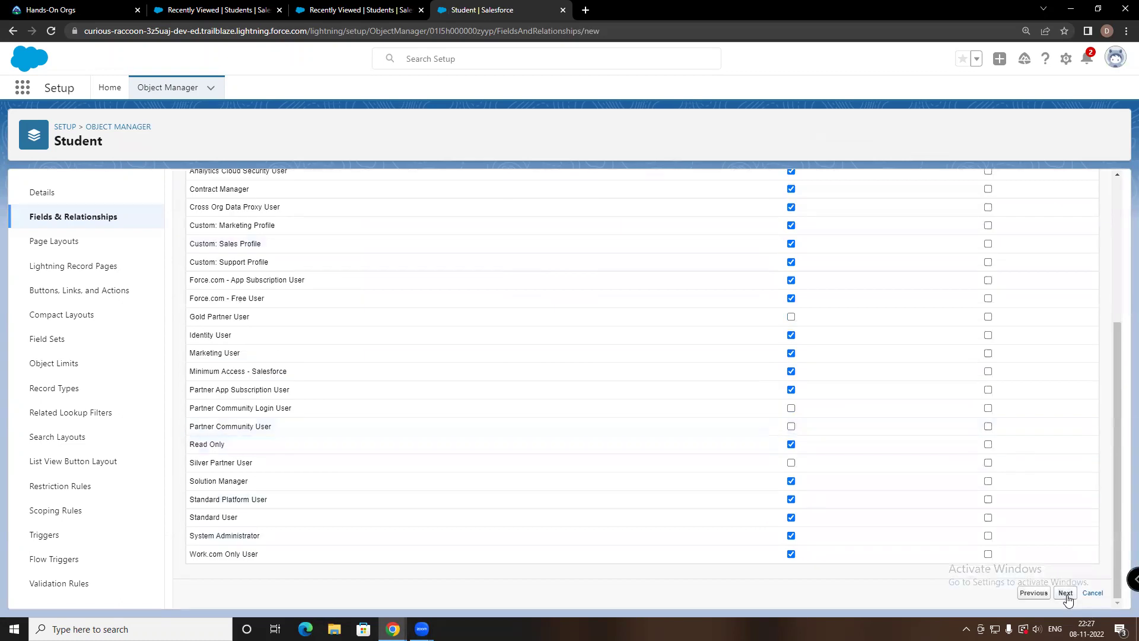
pyautogui.click(1065, 593)
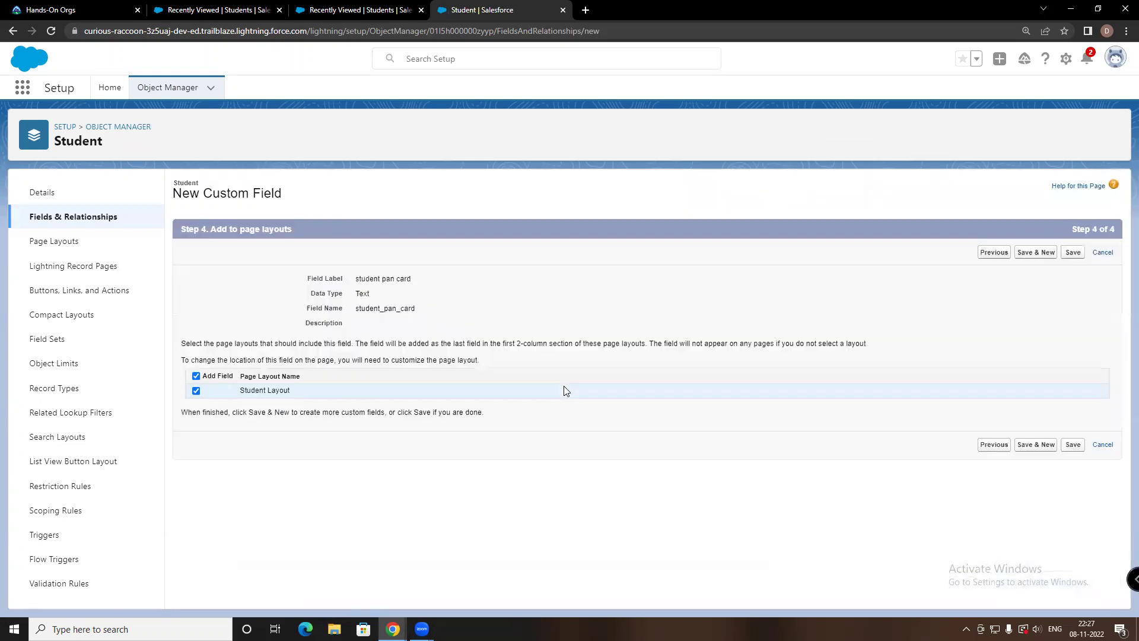
pyautogui.click(1071, 445)
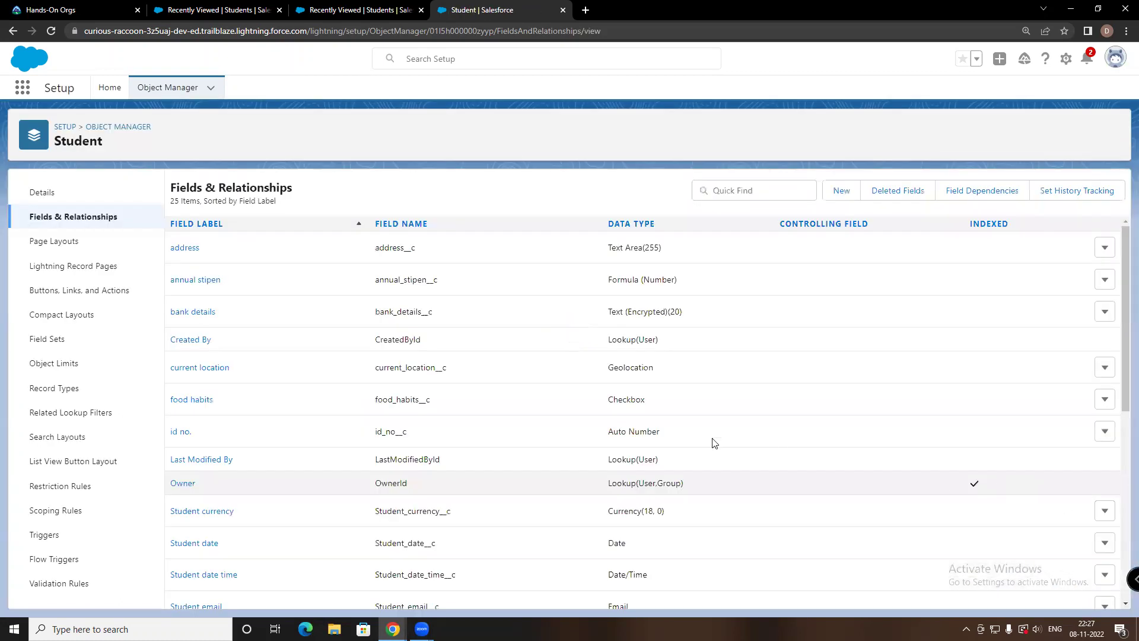
pyautogui.scroll(-3, 178, 545)
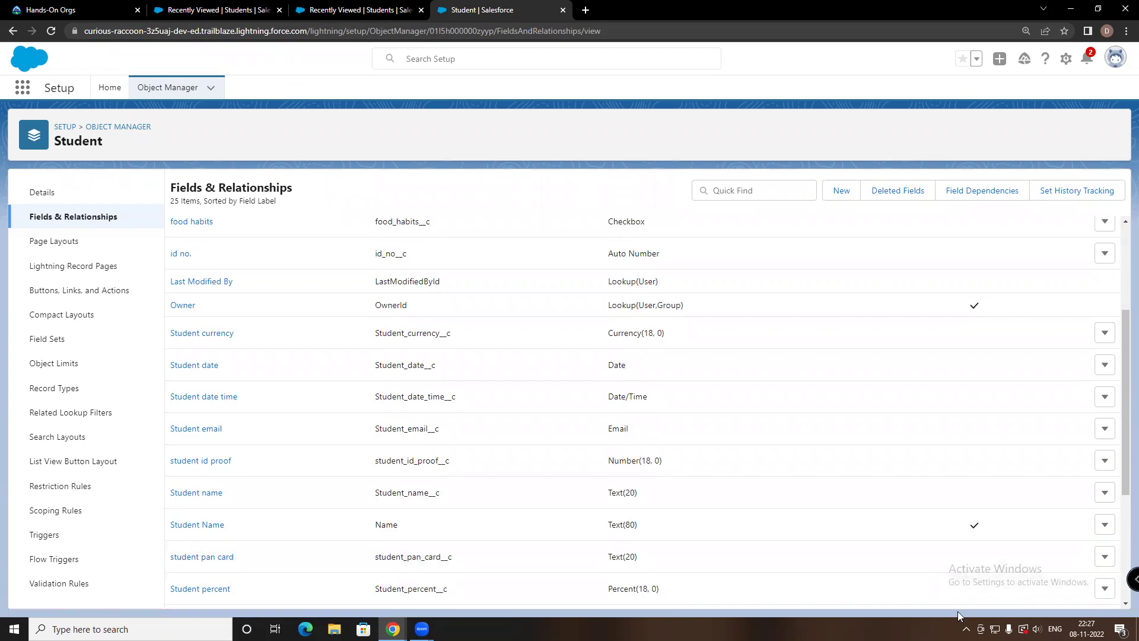
pyautogui.scroll(-4, 408, 480)
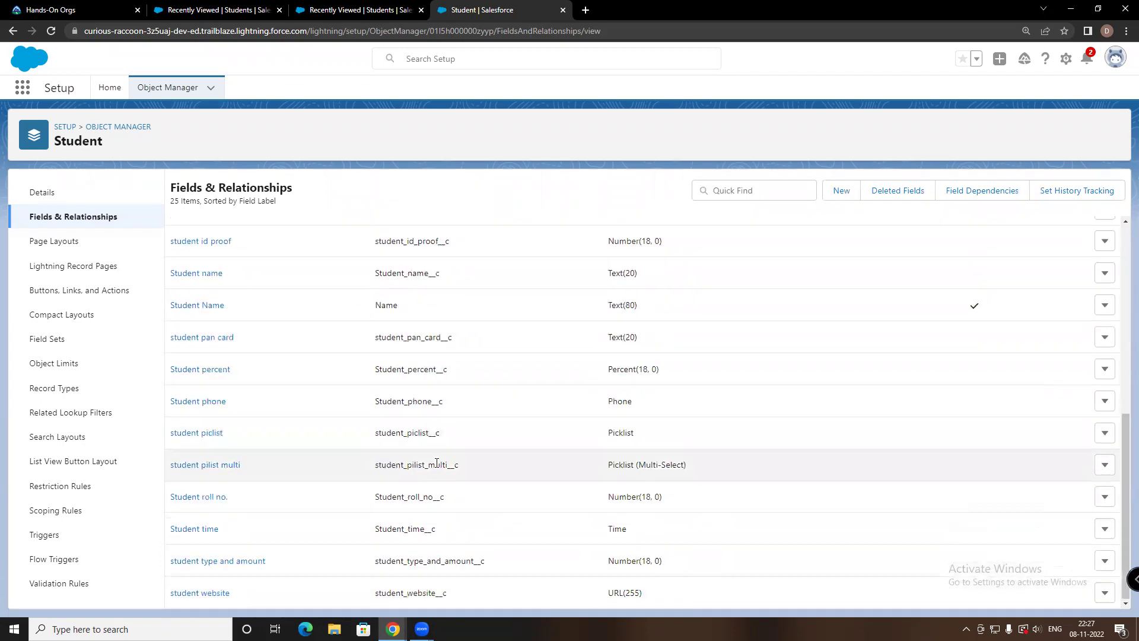
pyautogui.click(207, 338)
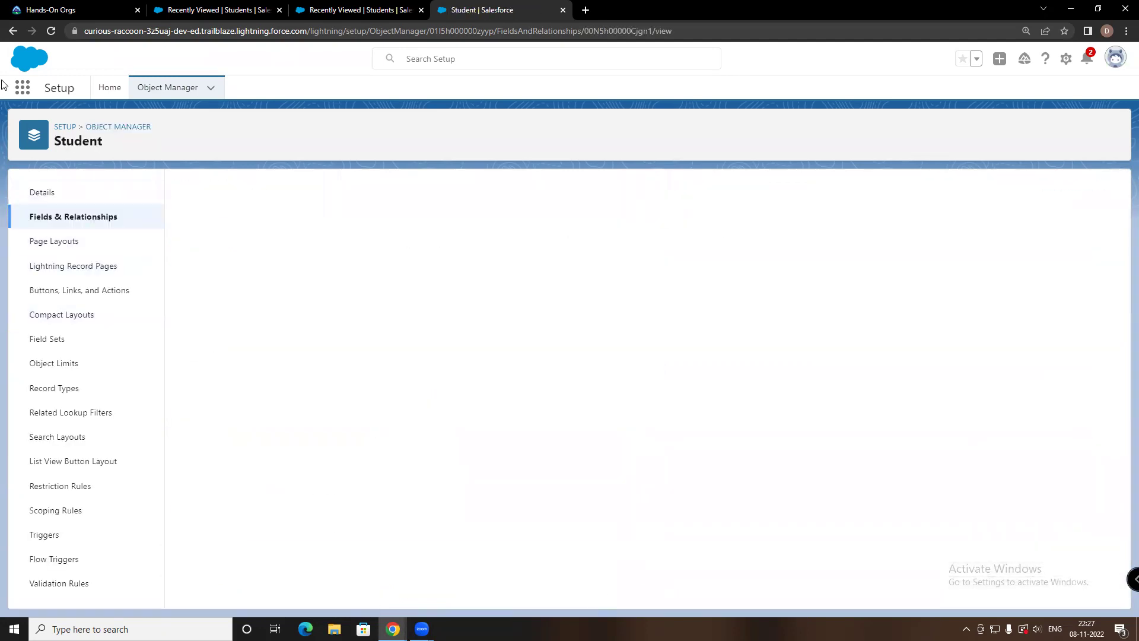
pyautogui.click(12, 31)
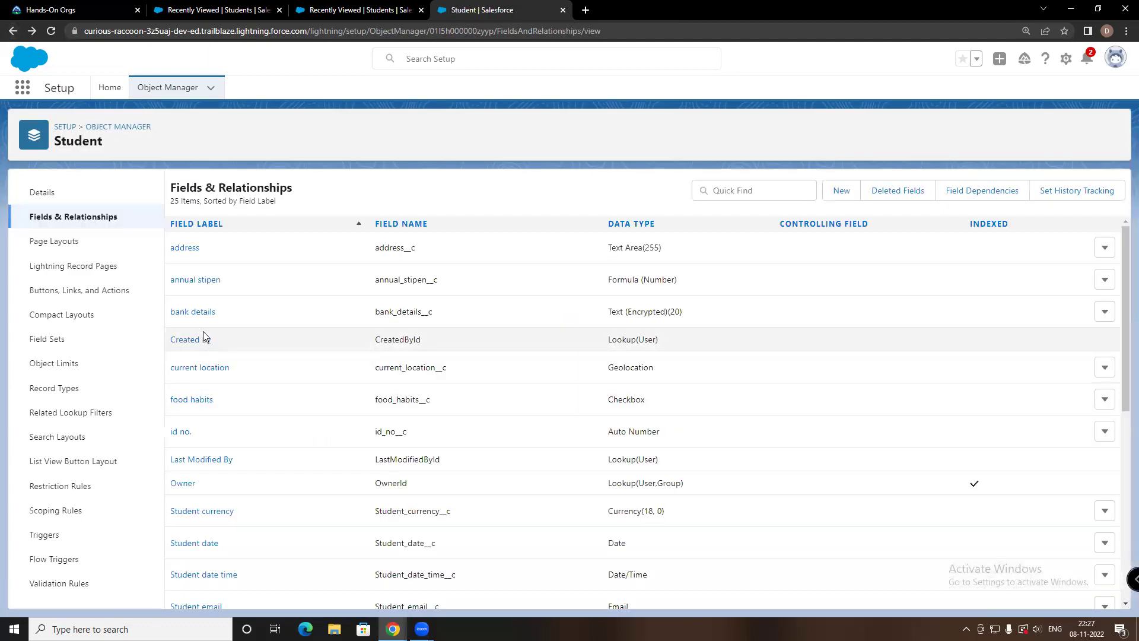
pyautogui.scroll(-2, 213, 492)
pyautogui.scroll(-1, 212, 497)
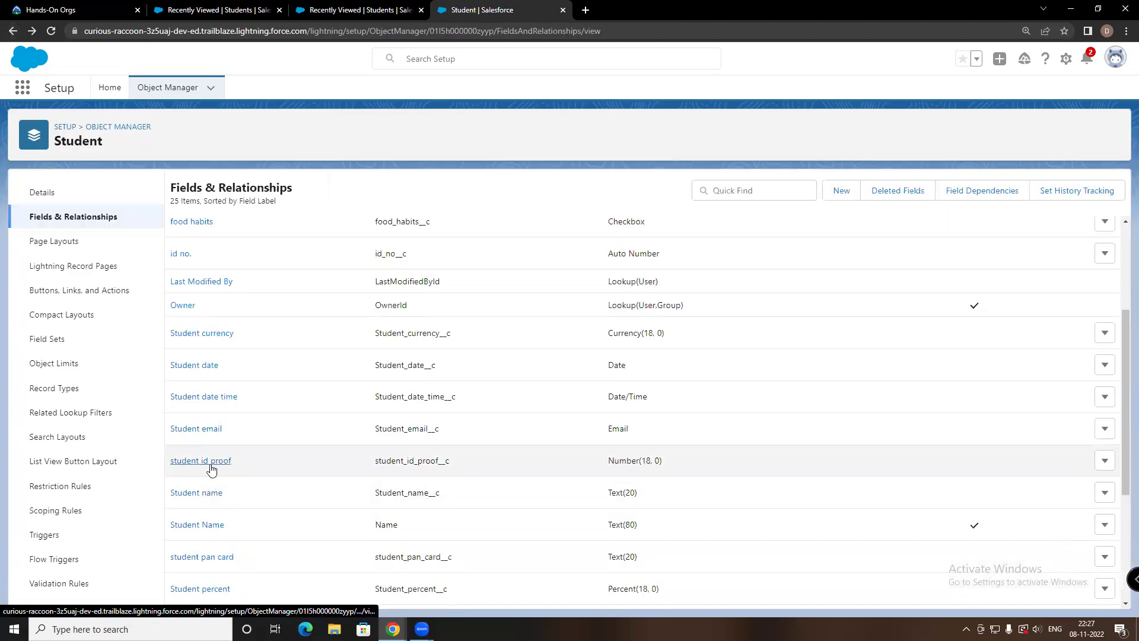
pyautogui.click(212, 461)
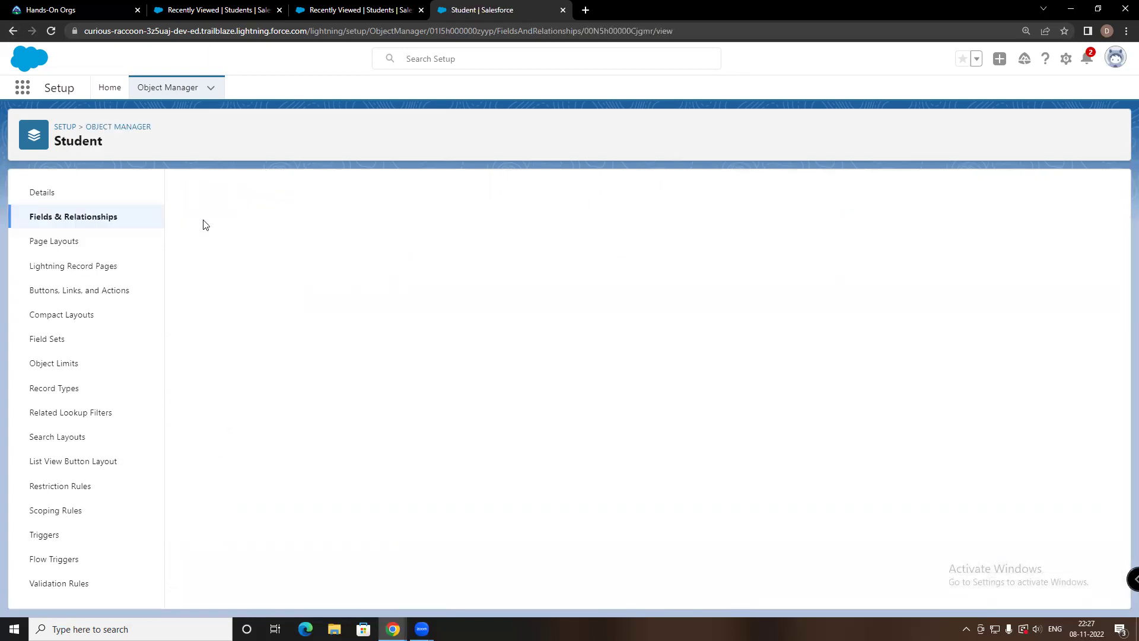
pyautogui.click(11, 32)
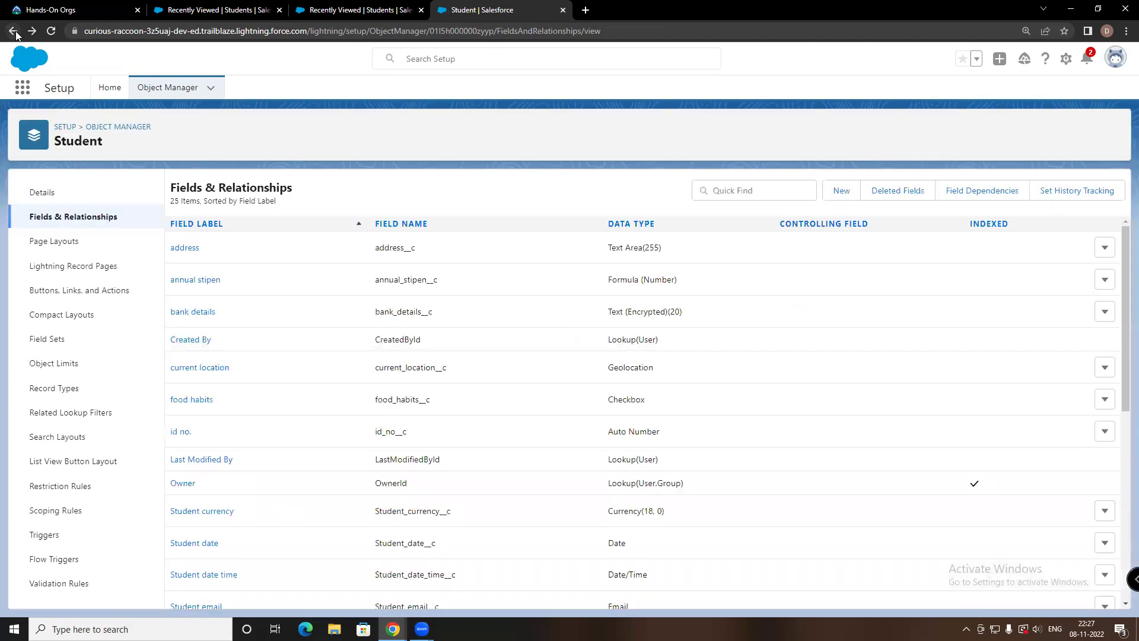
# Return to the Object Manager object list and open the Create menu
pyautogui.click(14, 33)
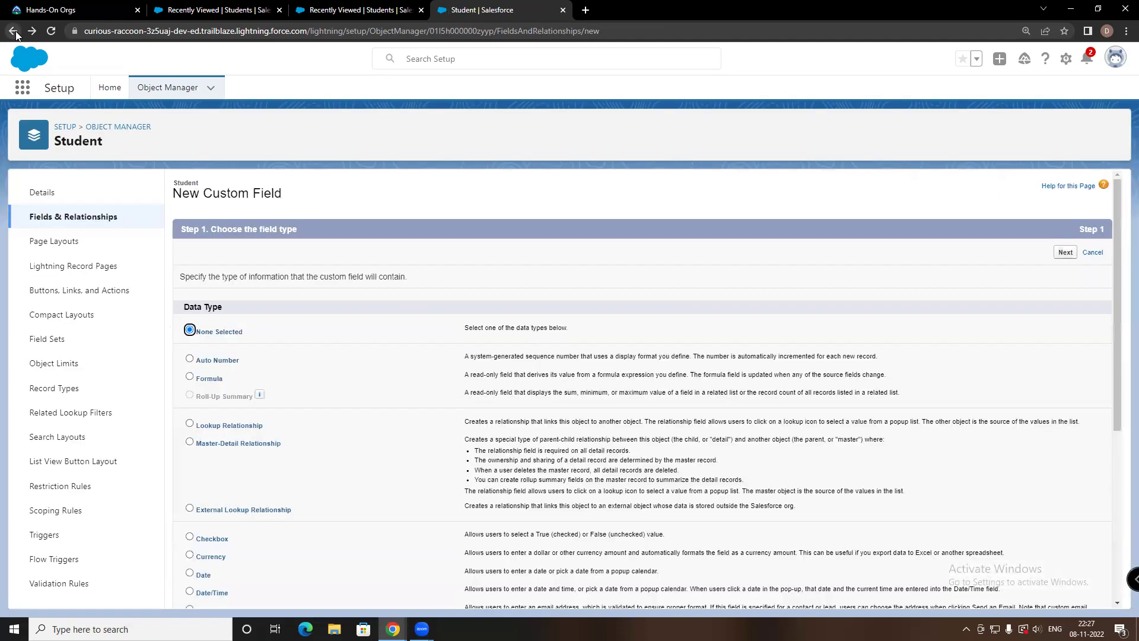
pyautogui.click(178, 89)
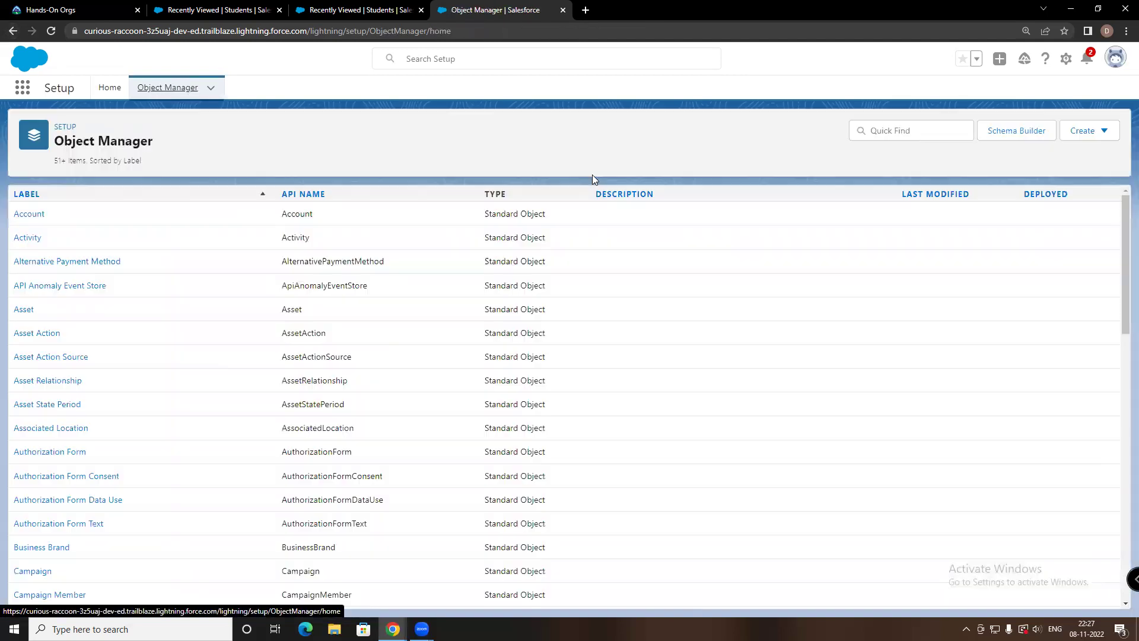
pyautogui.click(1086, 132)
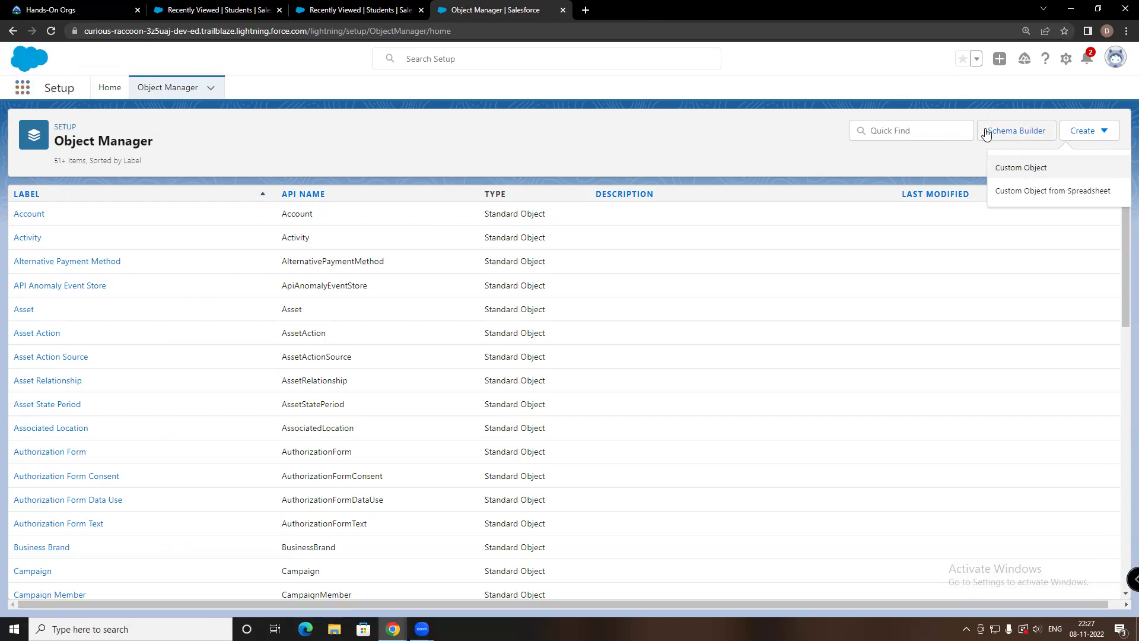
# Start a new custom object with the label 'student id proofs'
pyautogui.click(1019, 171)
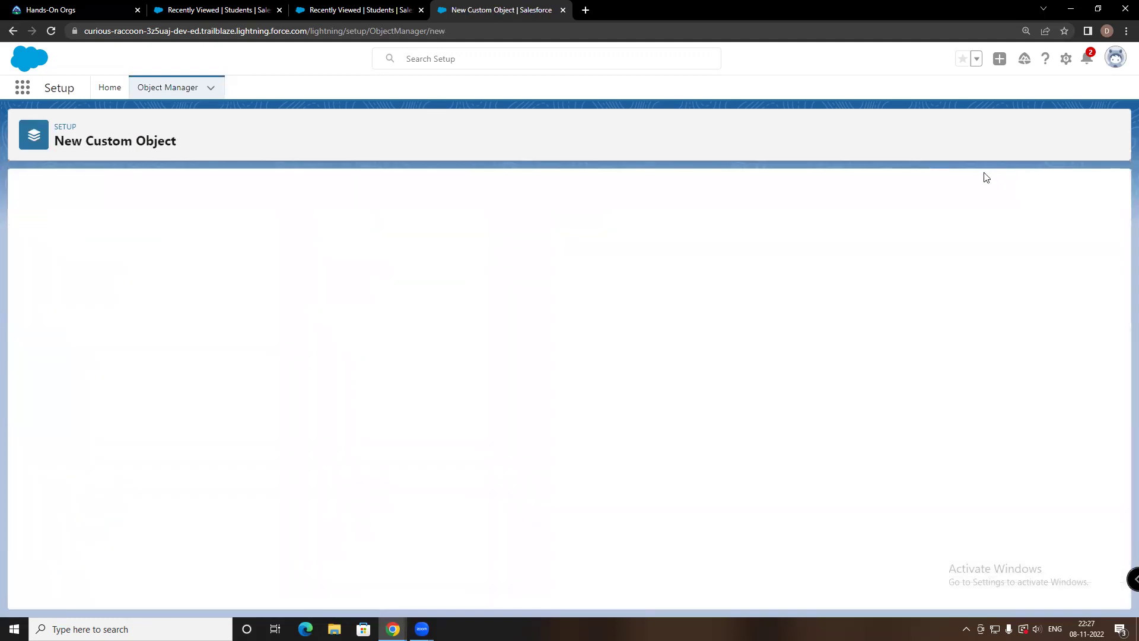
pyautogui.click(259, 298)
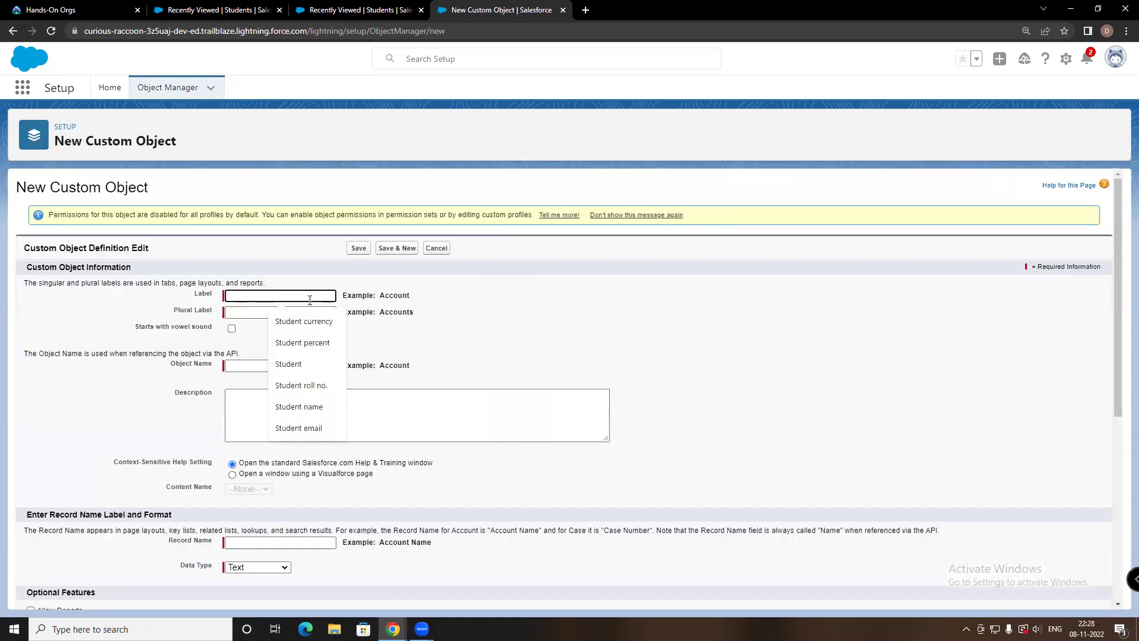
pyautogui.write('s')
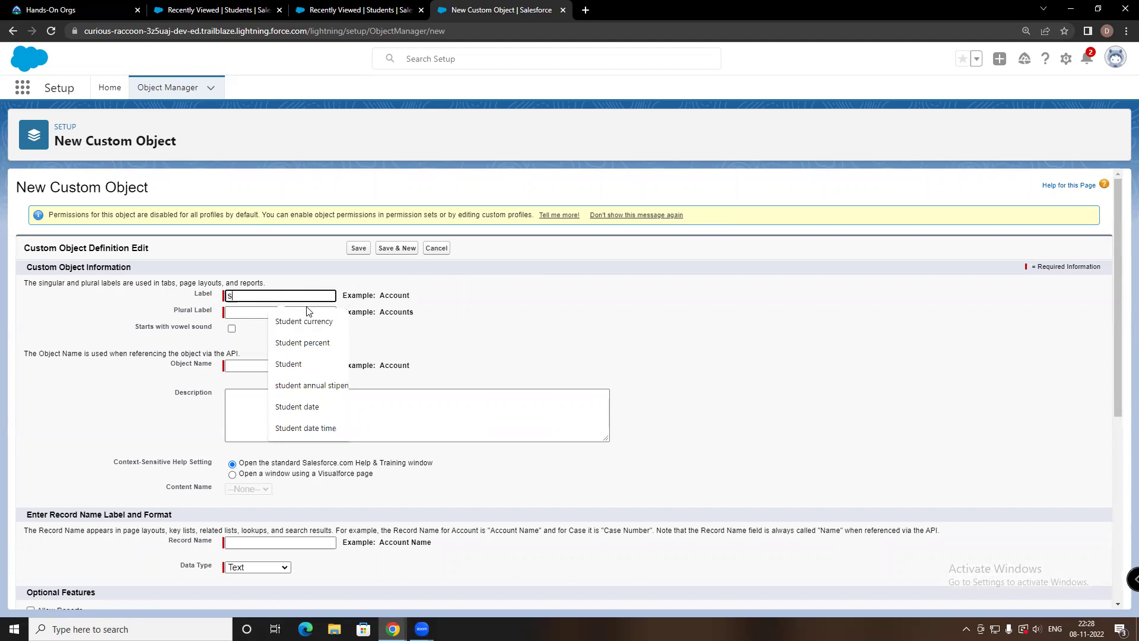
pyautogui.write('tudent')
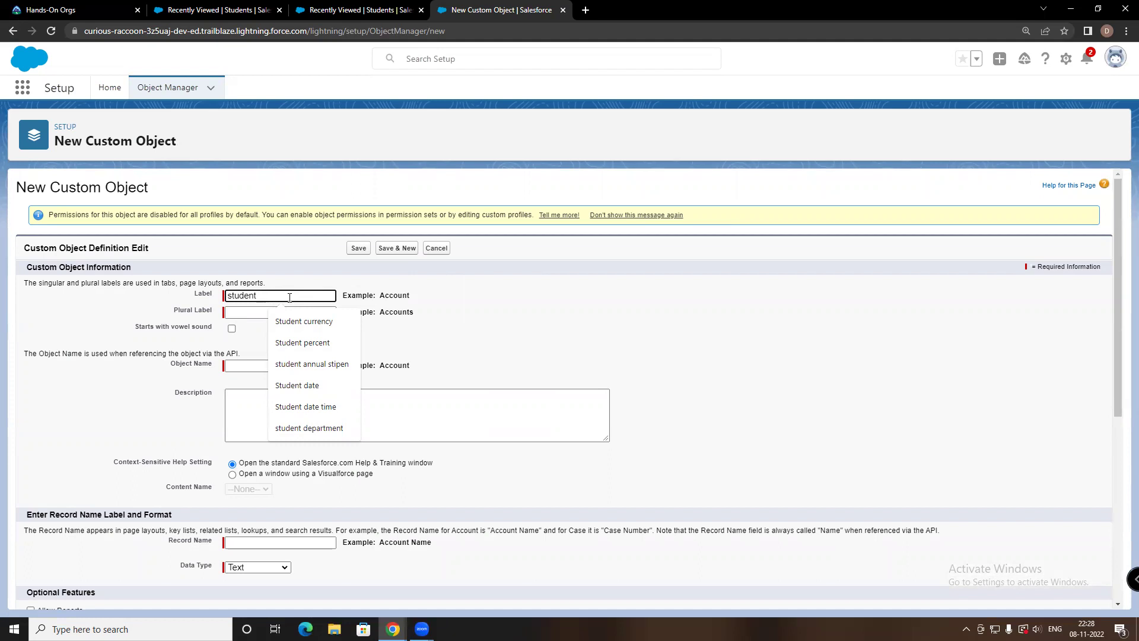
pyautogui.write('id proo')
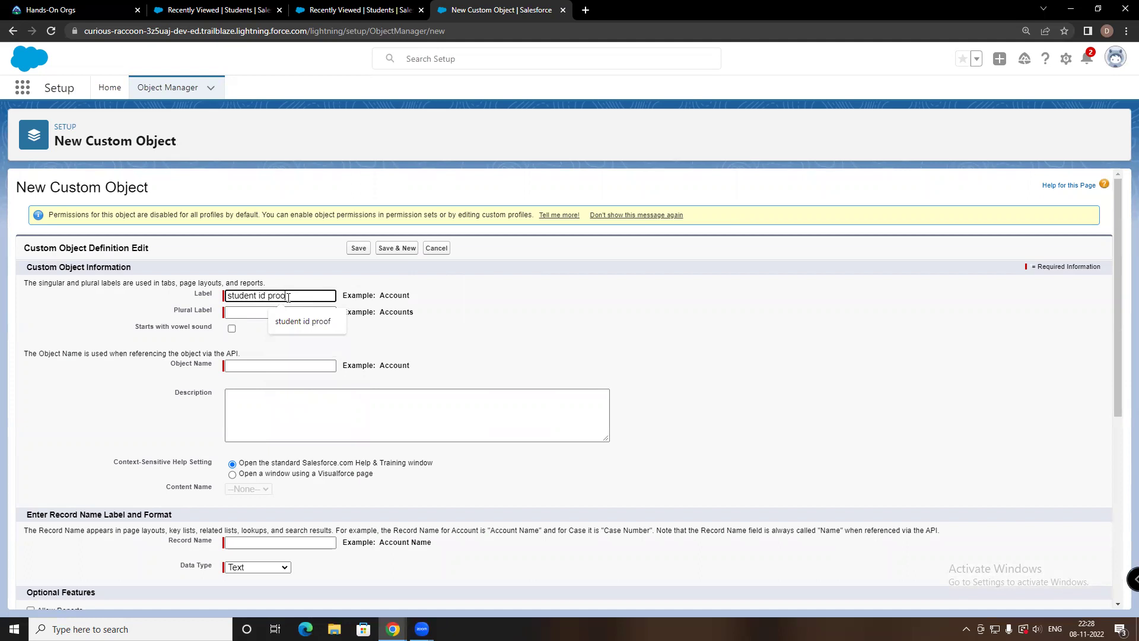
pyautogui.write('fs')
pyautogui.press('Tab')
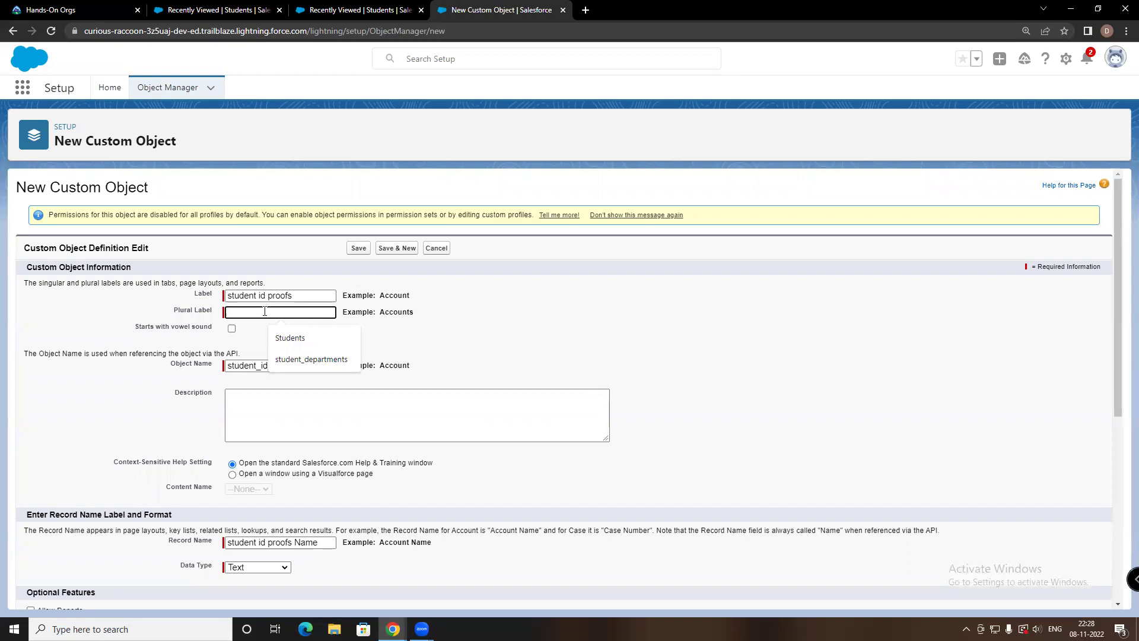
# Copy the label 'student id proofs' into the Plural Label field
pyautogui.tripleClick(263, 296)
pyautogui.rightClick(253, 298)
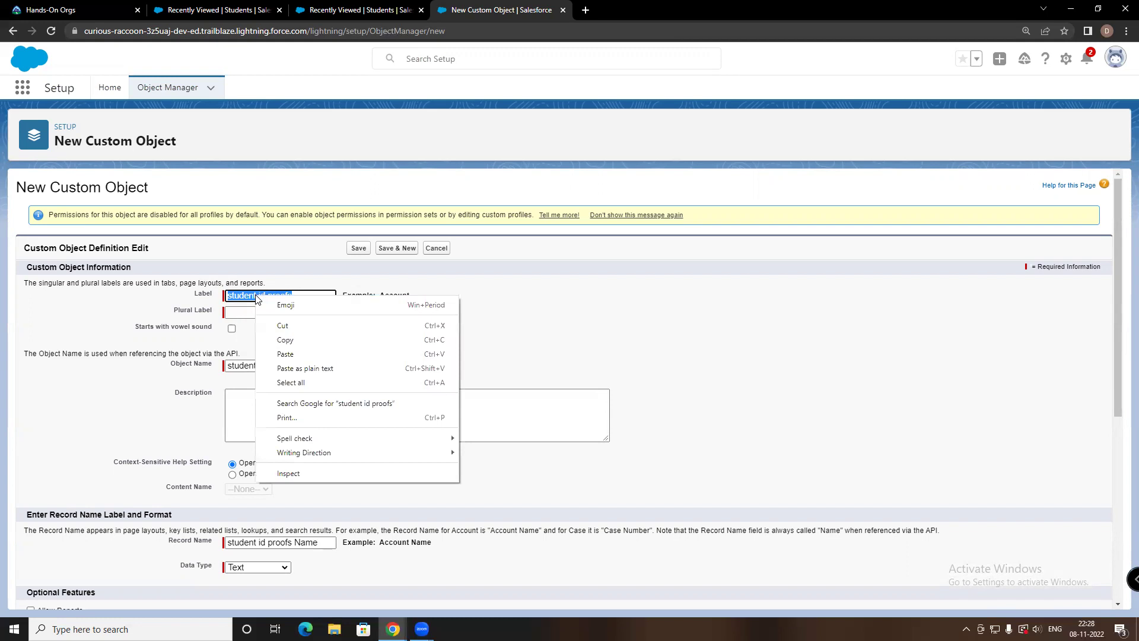
pyautogui.click(279, 341)
pyautogui.rightClick(258, 314)
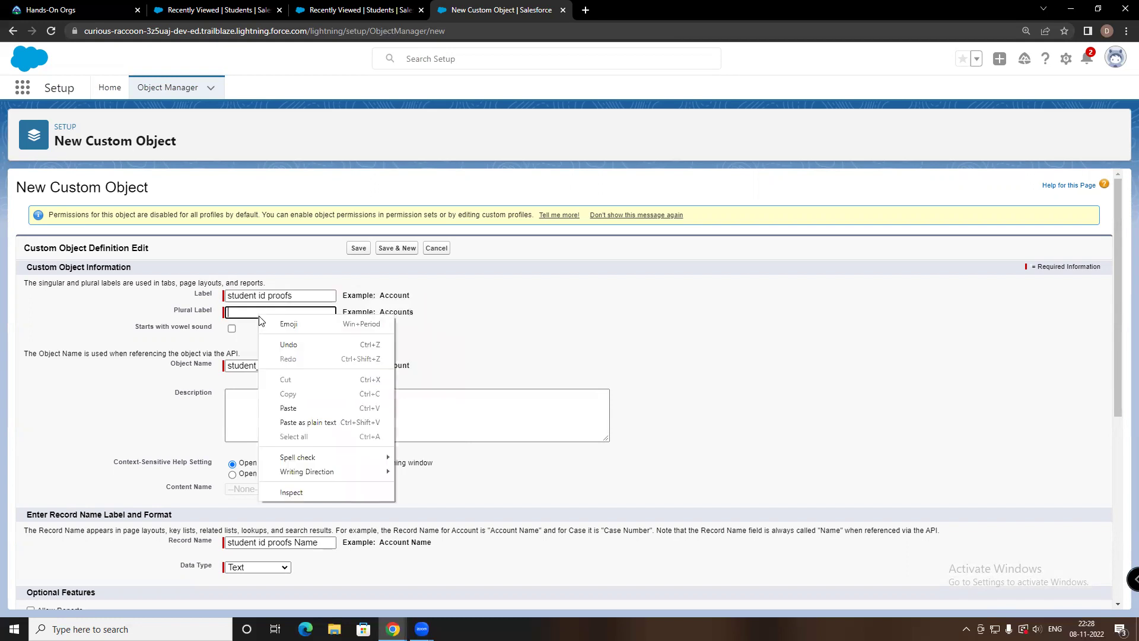
pyautogui.click(284, 403)
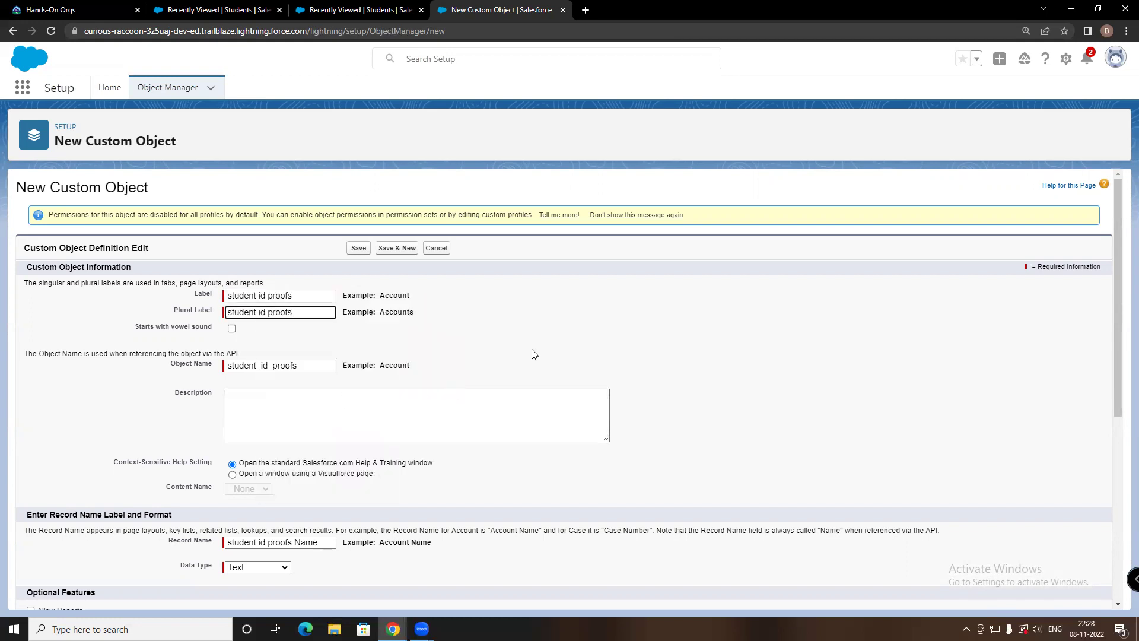
# Enable notes and attachments and the custom tab wizard for the new object
pyautogui.scroll(-4, 656, 291)
pyautogui.scroll(-2, 703, 294)
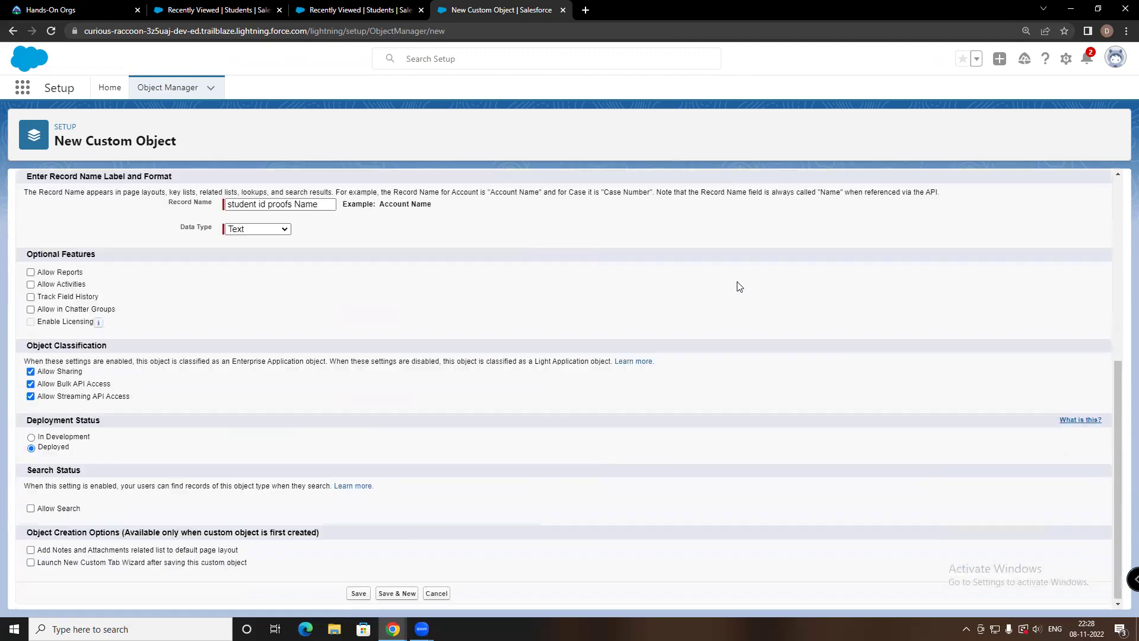
pyautogui.click(30, 548)
pyautogui.click(30, 561)
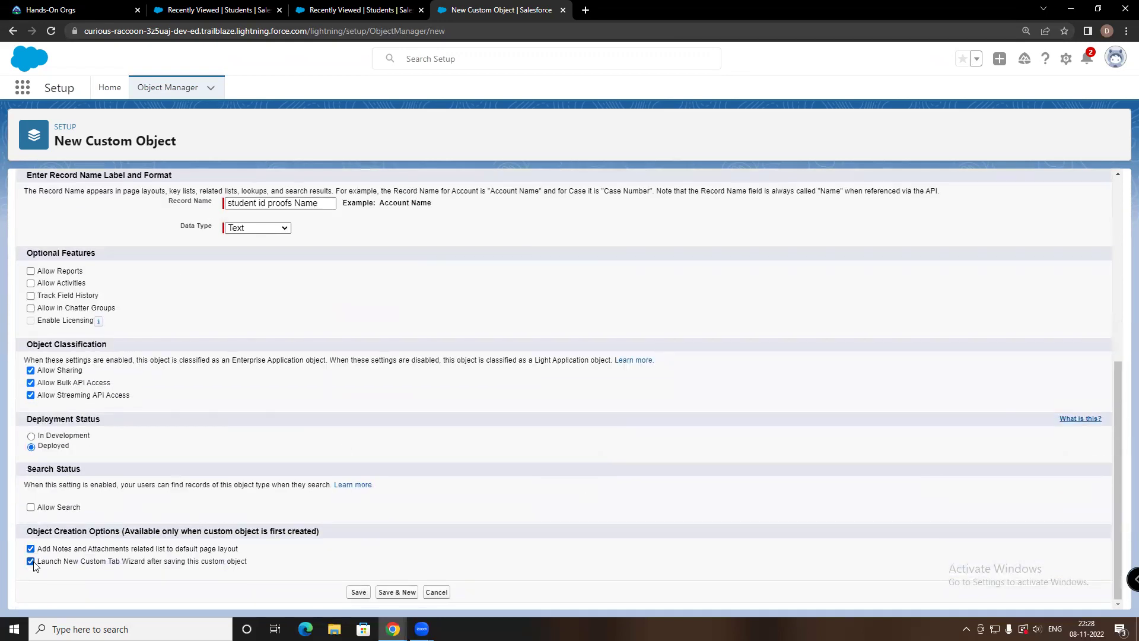
# Save the student id proofs object and give its tab the Big top style
pyautogui.click(358, 594)
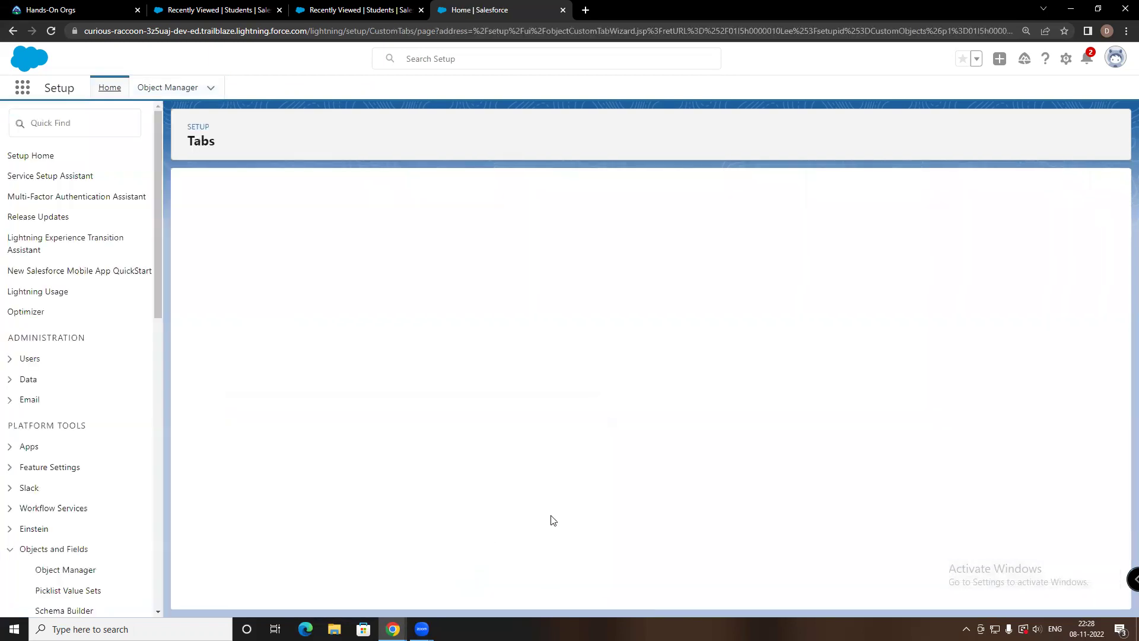
pyautogui.click(372, 315)
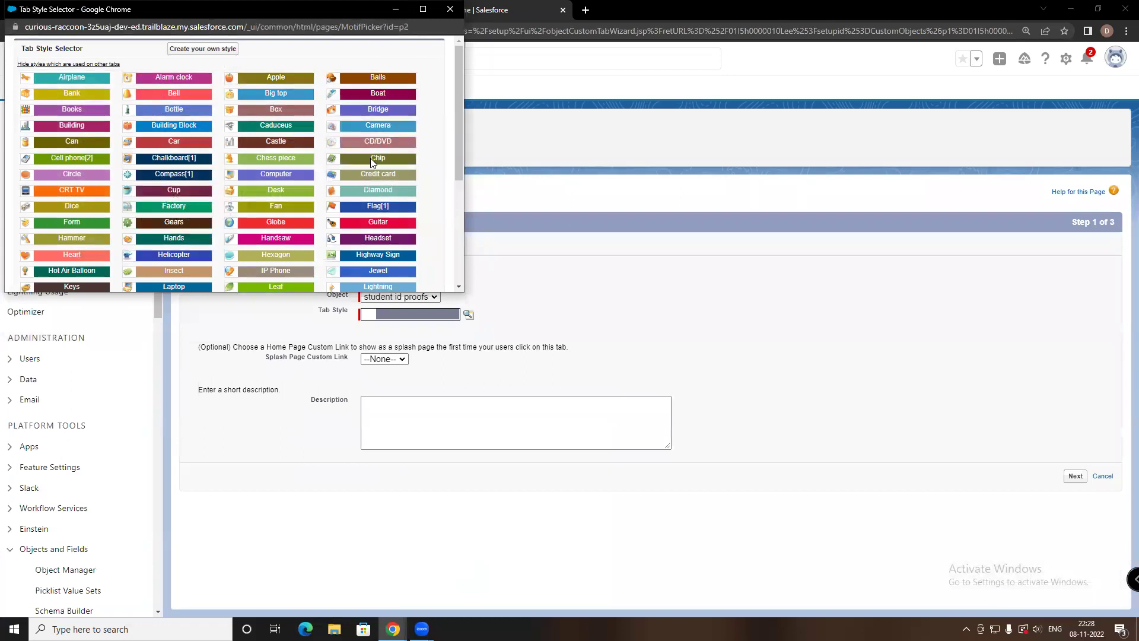
pyautogui.click(284, 95)
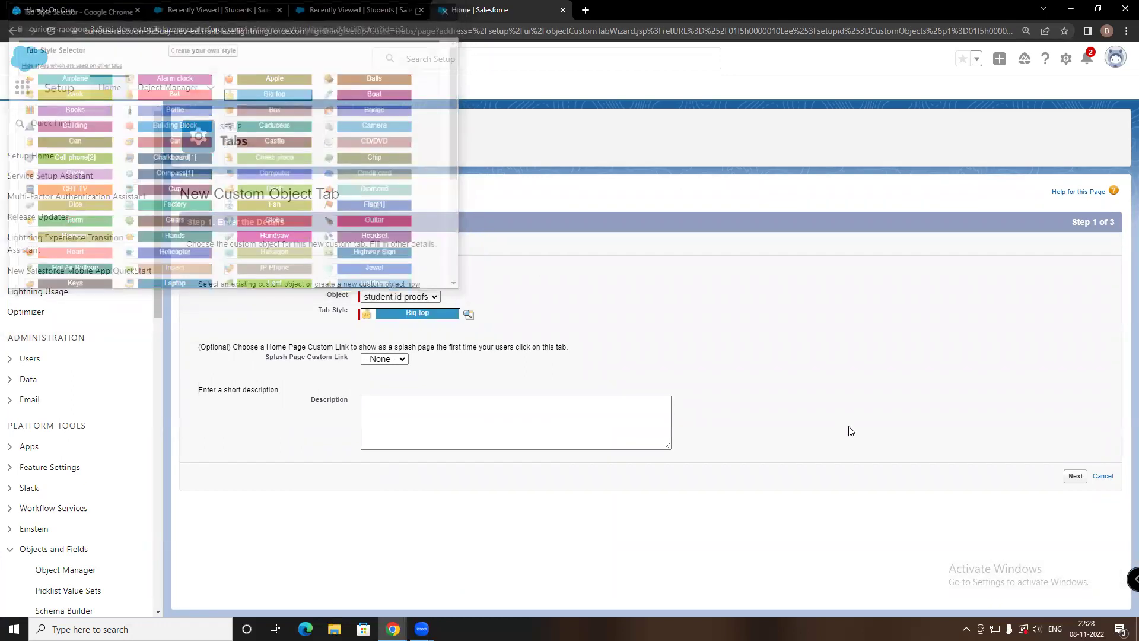
# Accept the default profile and custom app settings and save the new tab
pyautogui.click(1075, 475)
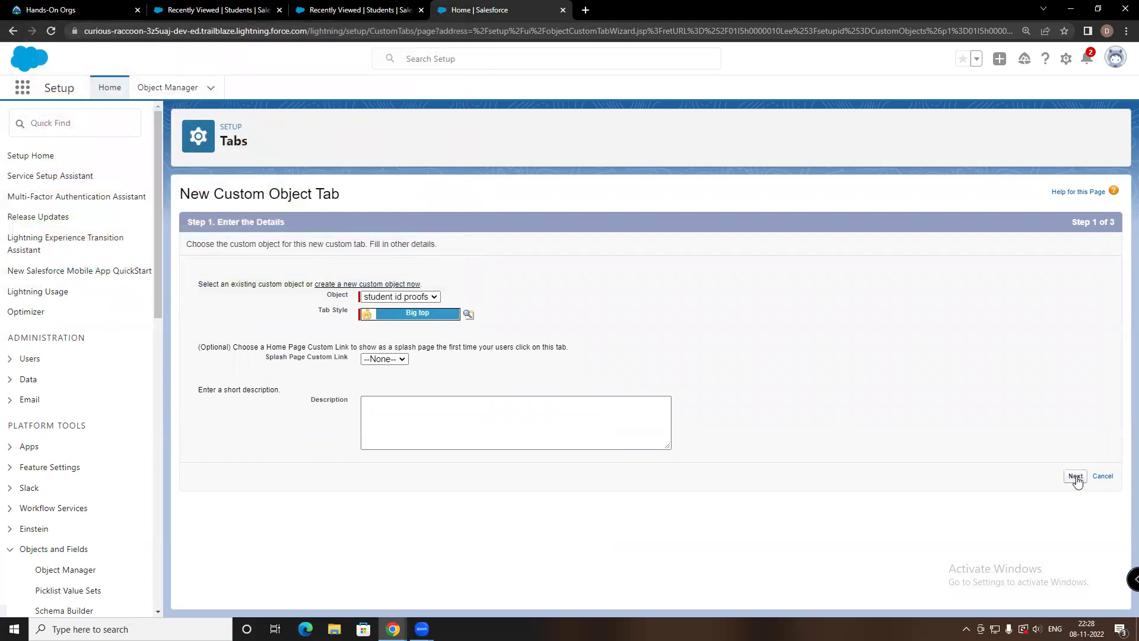
pyautogui.scroll(-6, 663, 399)
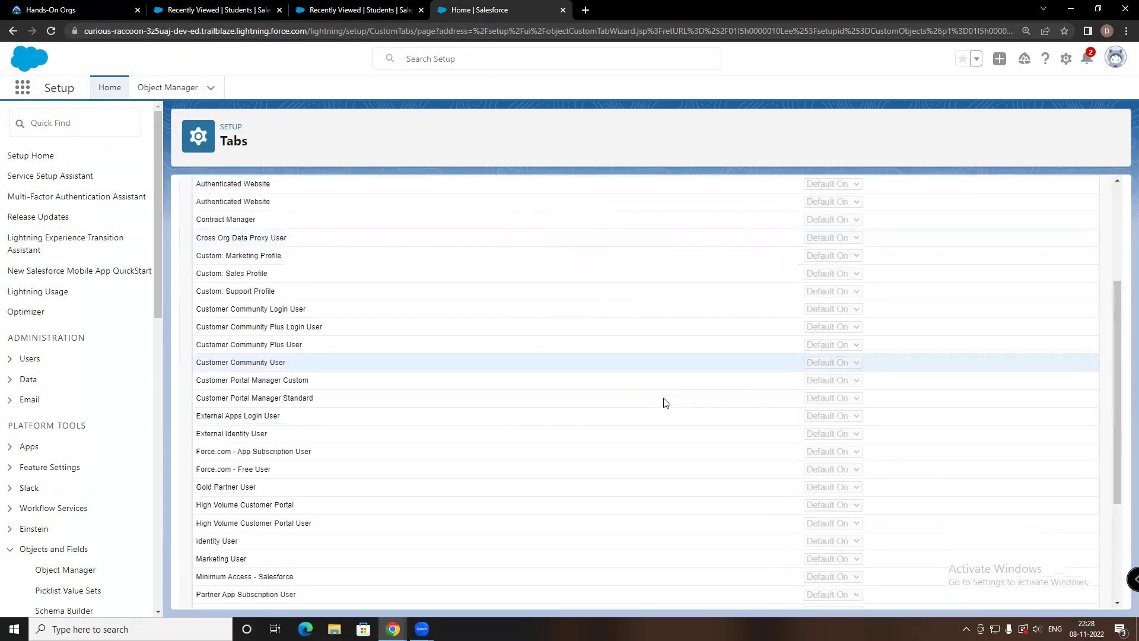
pyautogui.click(1065, 595)
pyautogui.scroll(-5, 827, 496)
pyautogui.click(1061, 593)
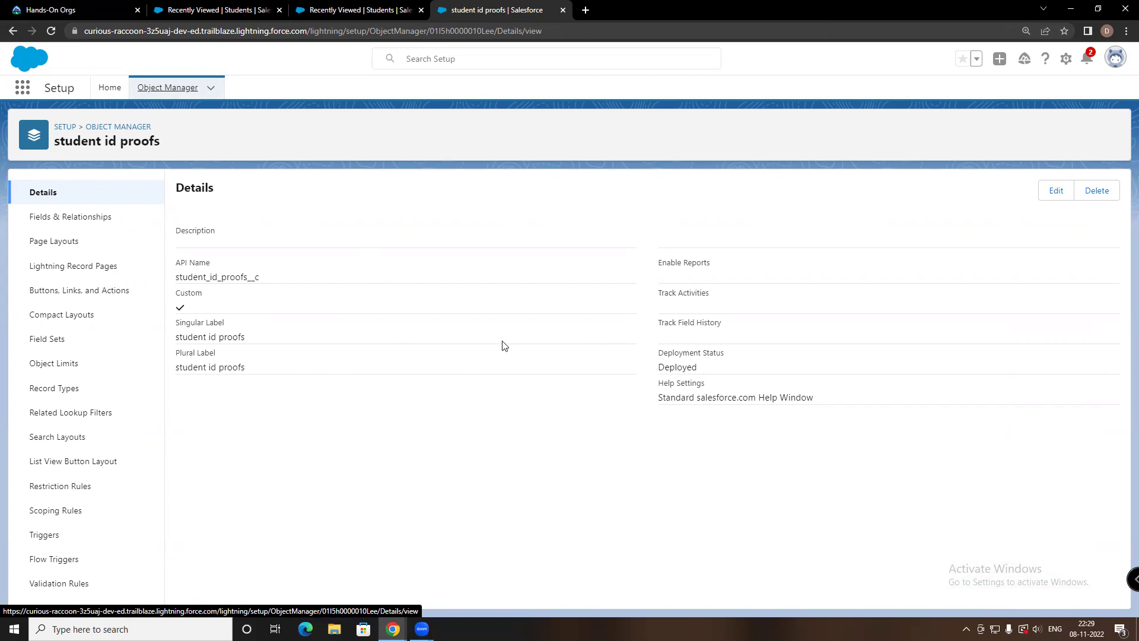
# Filter Object Manager by 'stud' to list Student, student department and student id proofs
pyautogui.click(175, 89)
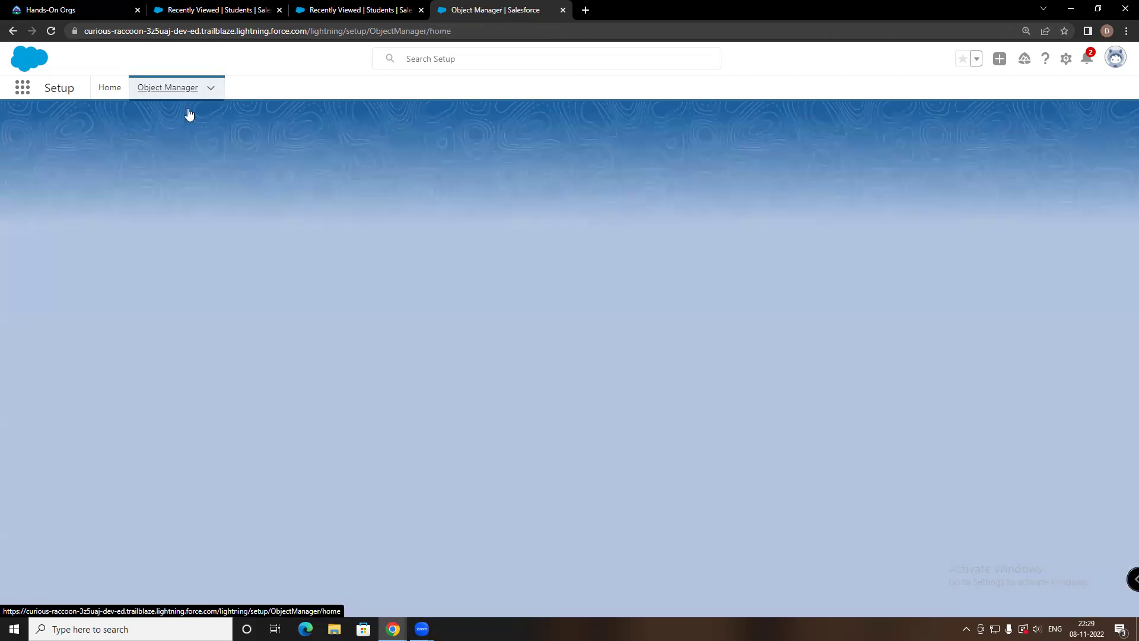
pyautogui.click(873, 129)
pyautogui.write('stude')
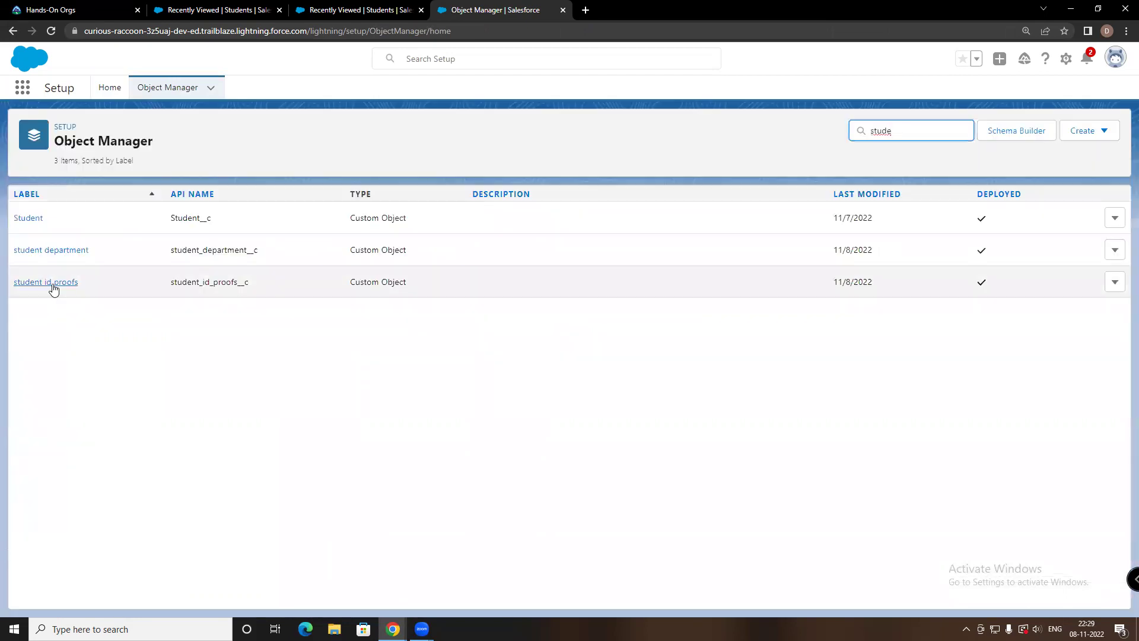
pyautogui.click(53, 287)
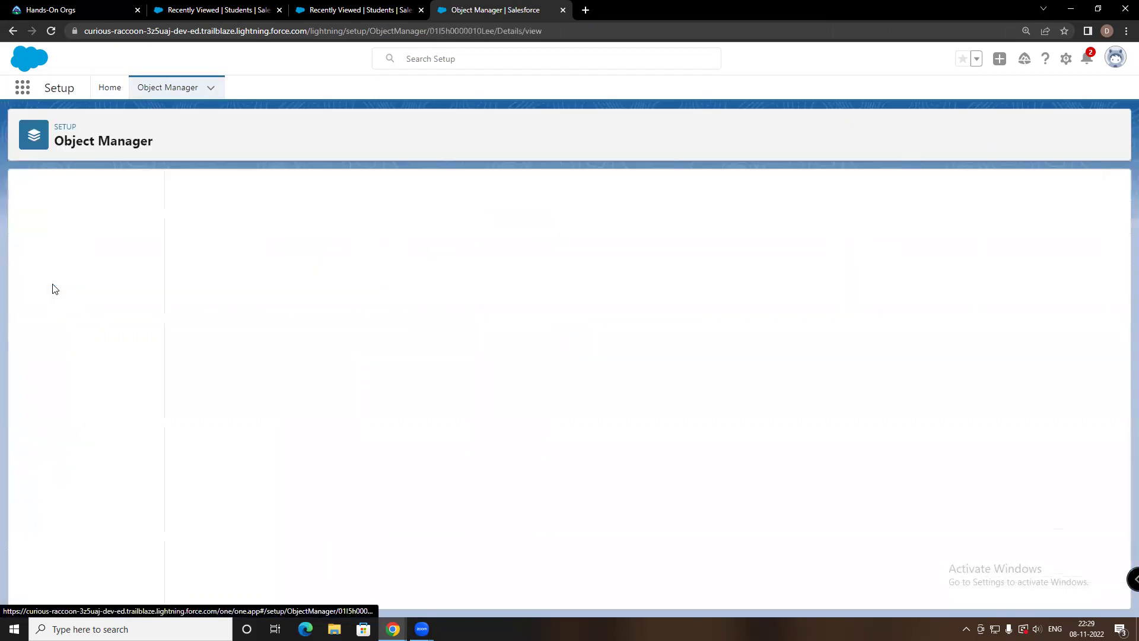
pyautogui.click(12, 31)
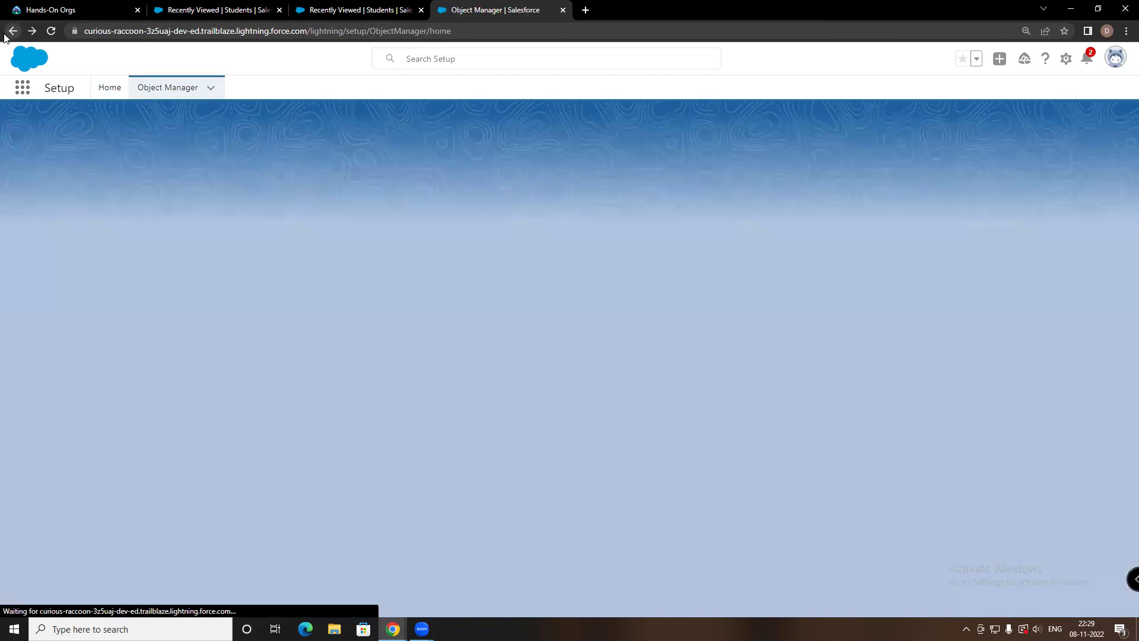
pyautogui.click(885, 131)
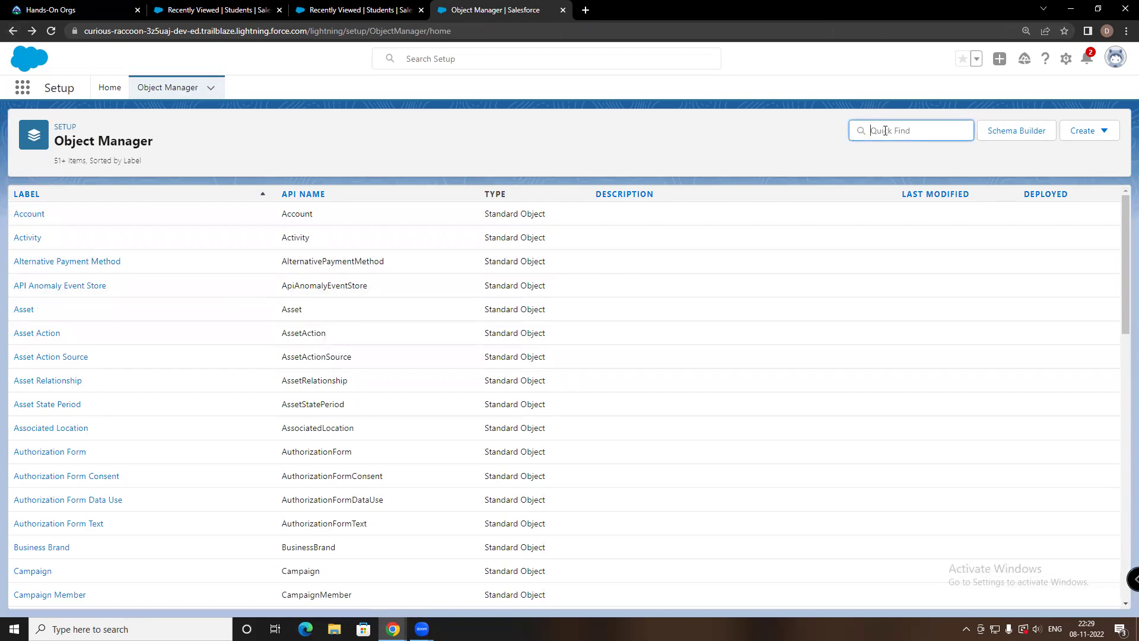
pyautogui.write('stud')
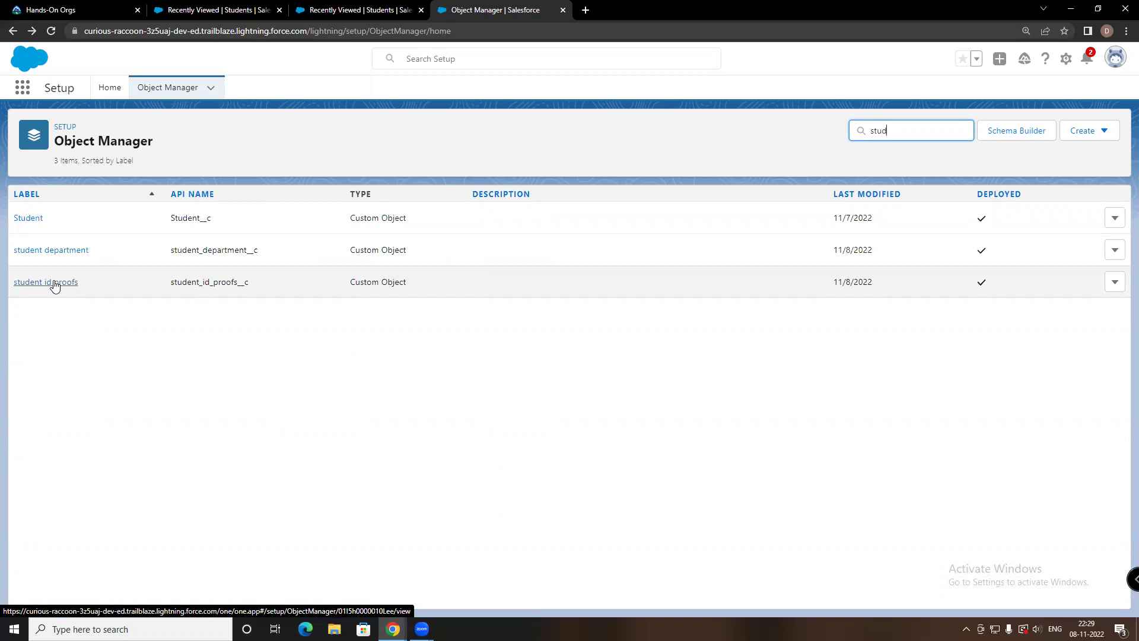
# Start a new Master-Detail Relationship field on student id proofs
pyautogui.click(54, 283)
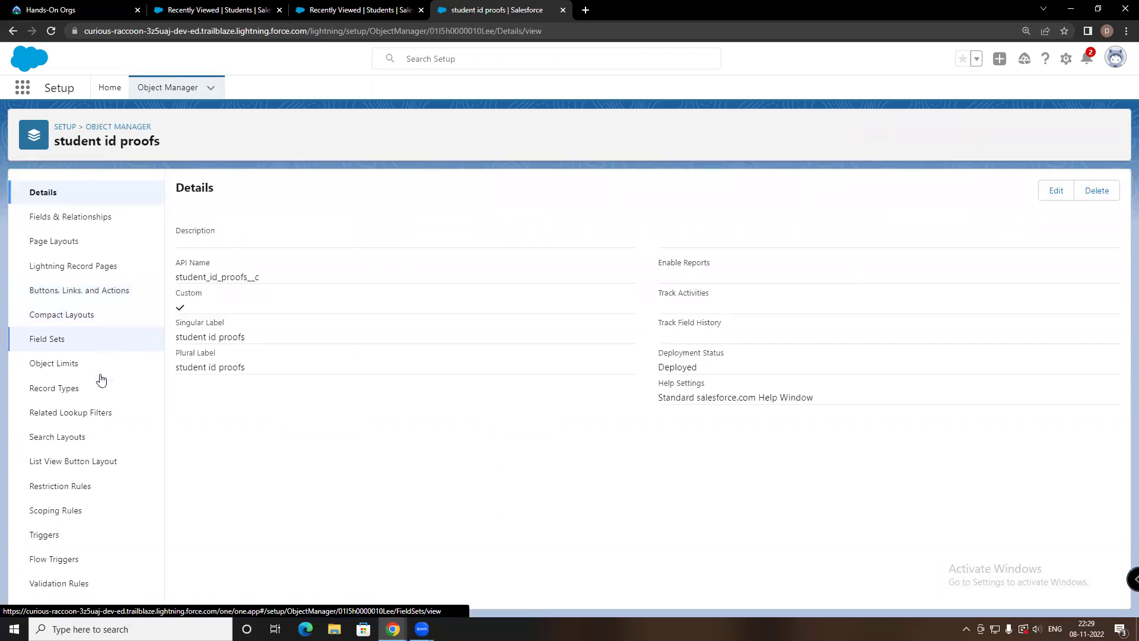
pyautogui.click(87, 217)
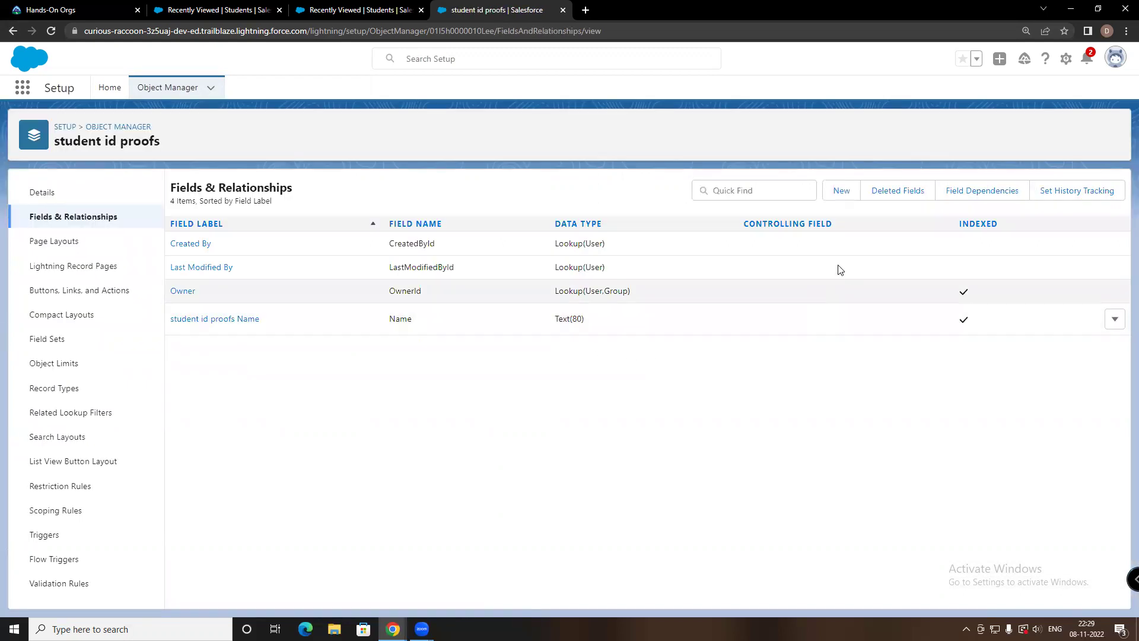
pyautogui.click(842, 191)
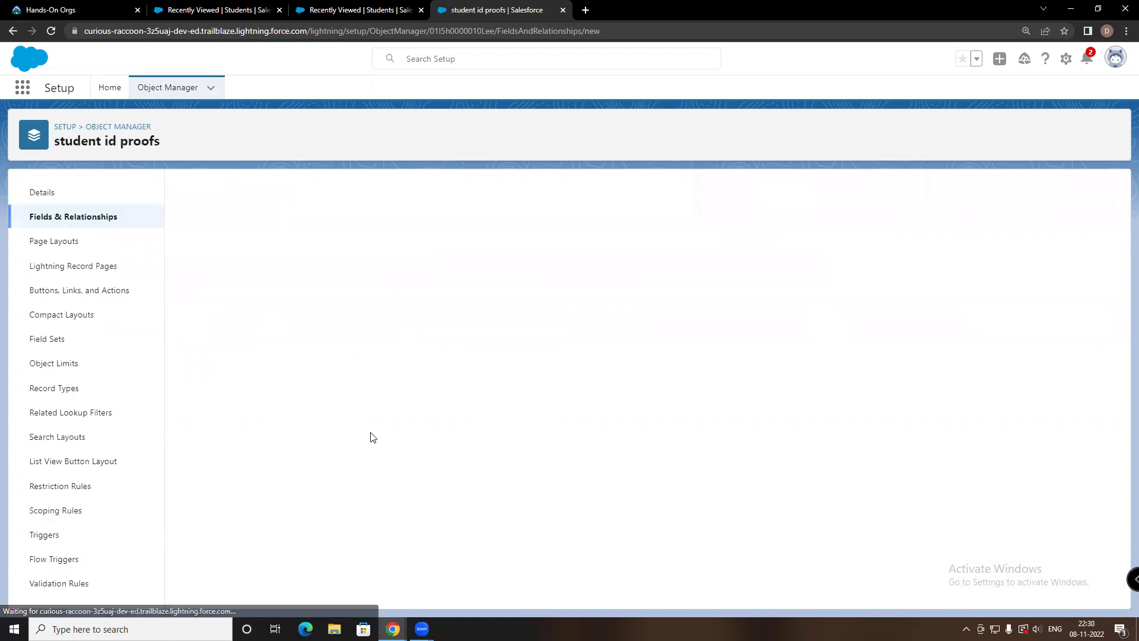
pyautogui.scroll(-5, 391, 427)
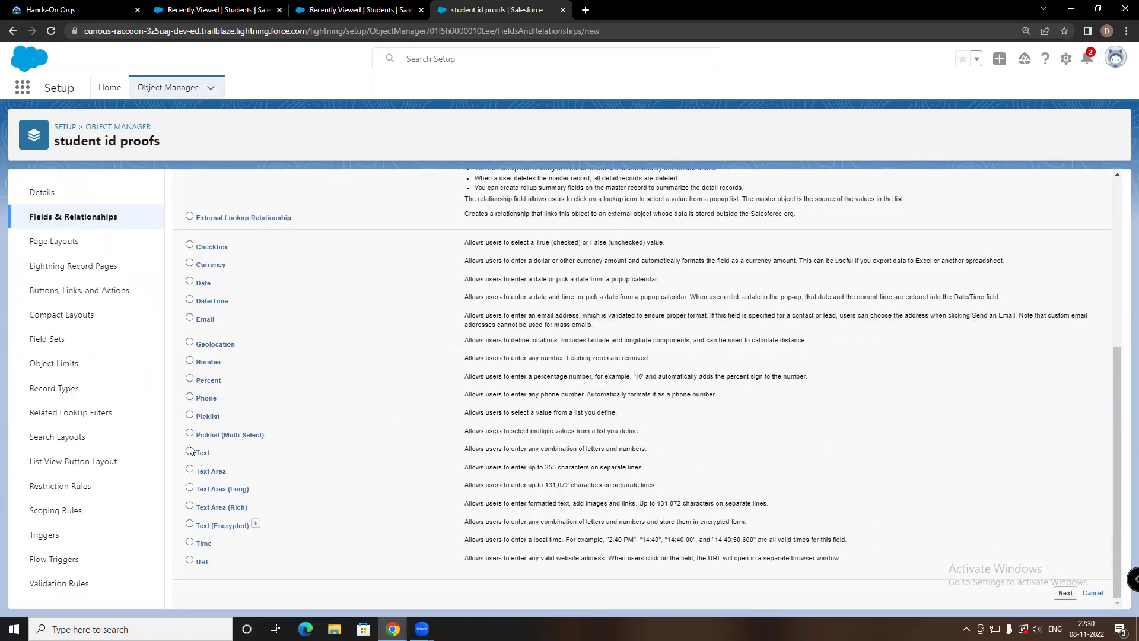
pyautogui.scroll(4, 234, 407)
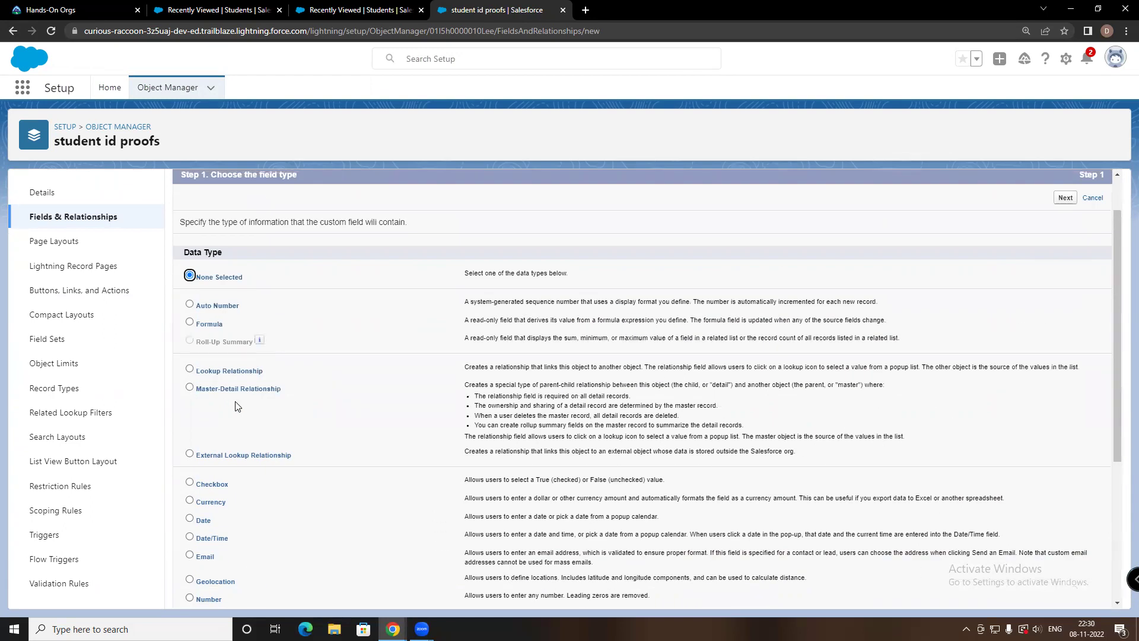
pyautogui.click(190, 387)
pyautogui.scroll(-4, 378, 473)
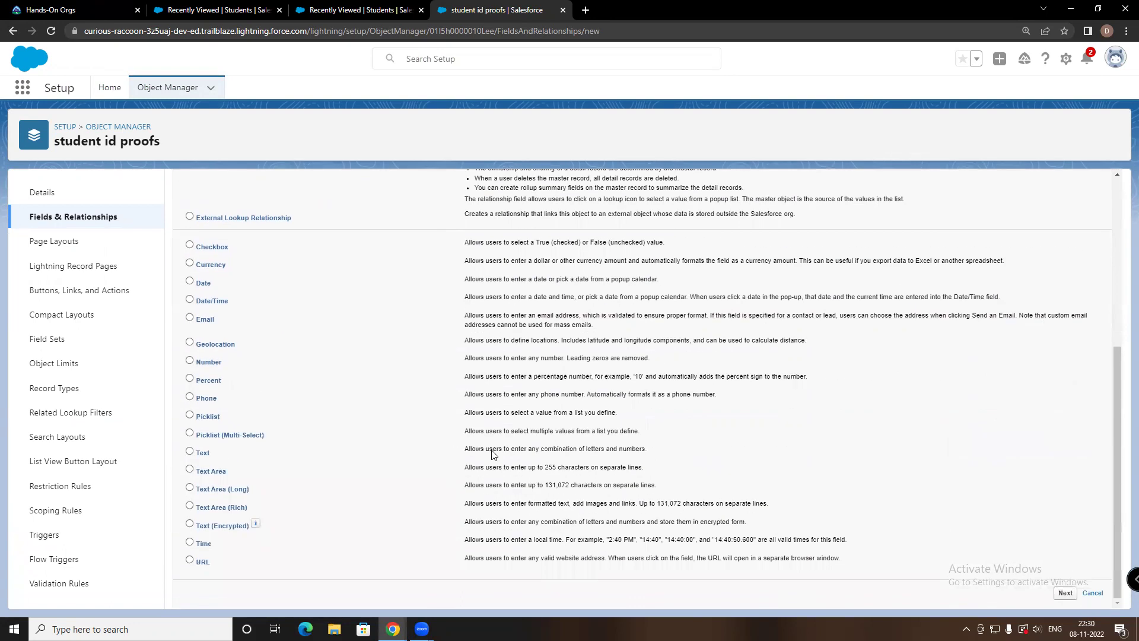
pyautogui.click(1065, 593)
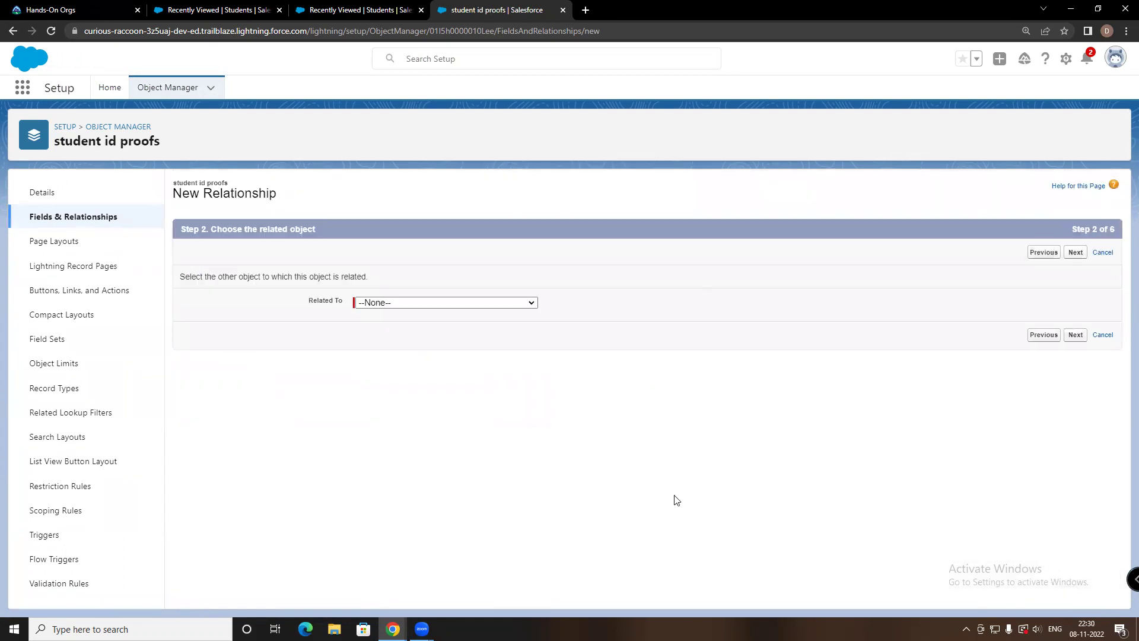
# Relate the Master-Detail field to the Student object
pyautogui.click(524, 303)
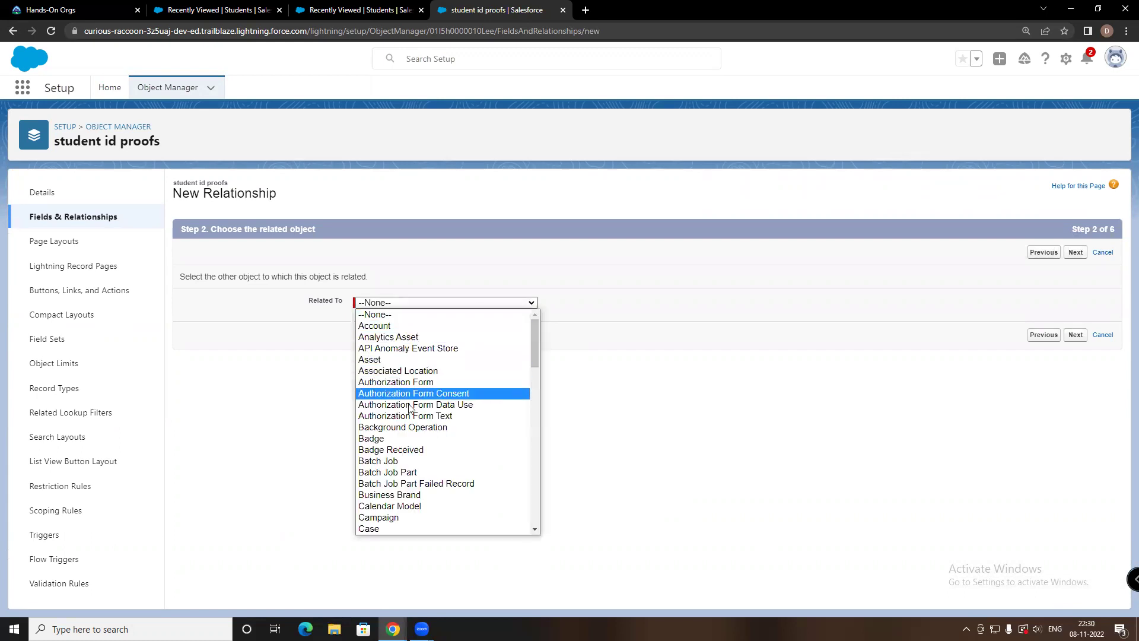
pyautogui.scroll(-10, 408, 419)
pyautogui.scroll(-8, 374, 416)
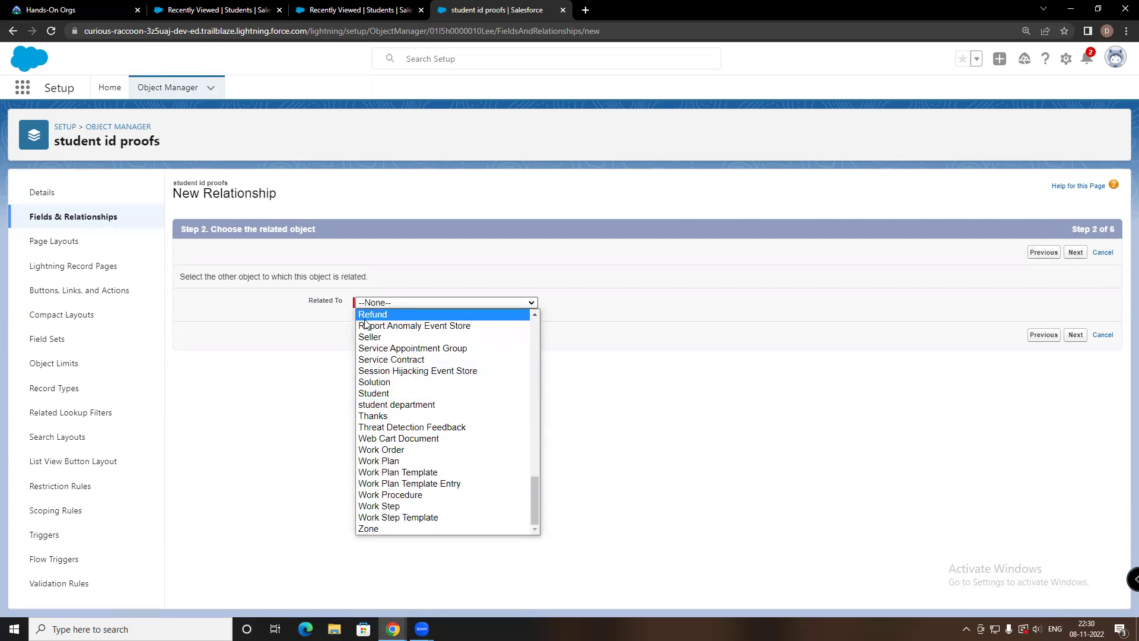
pyautogui.scroll(3, 378, 392)
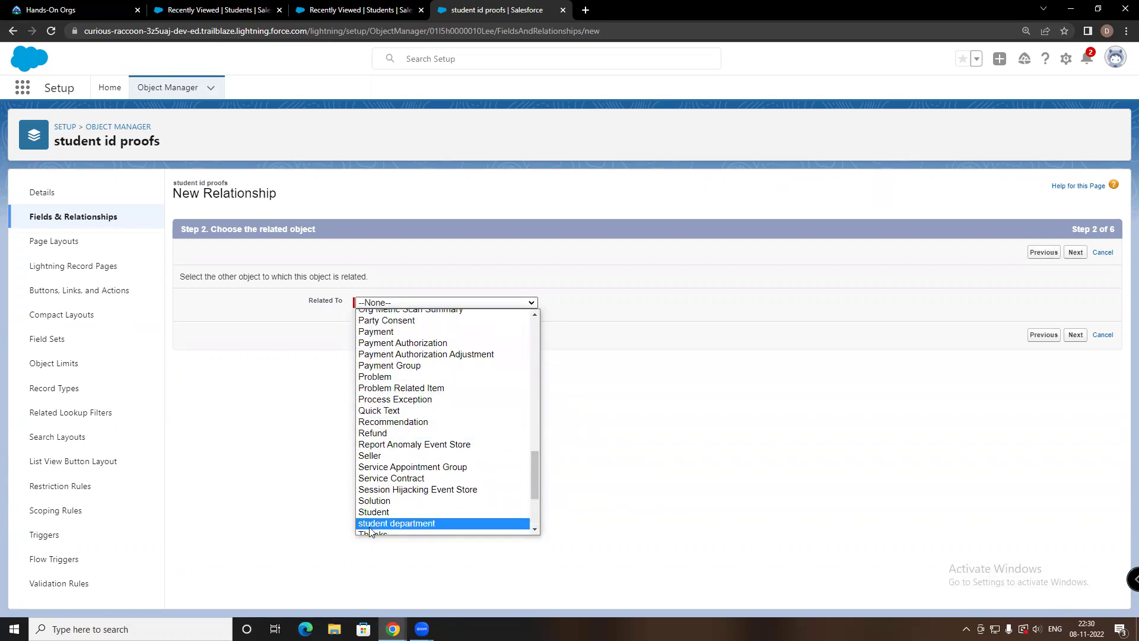
pyautogui.click(379, 511)
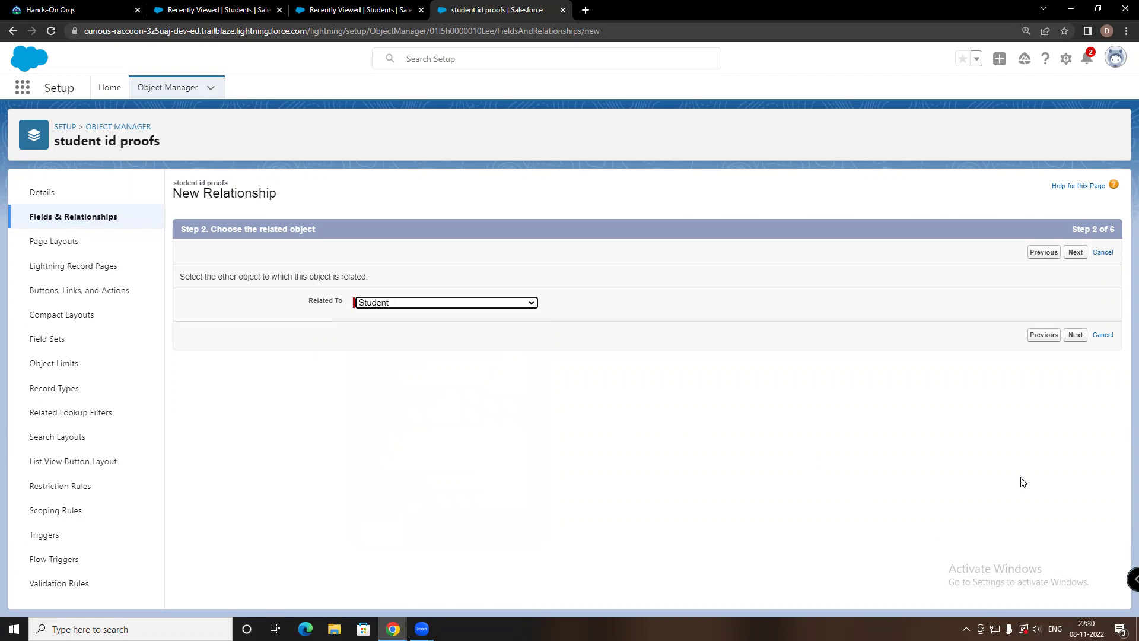
pyautogui.click(1079, 336)
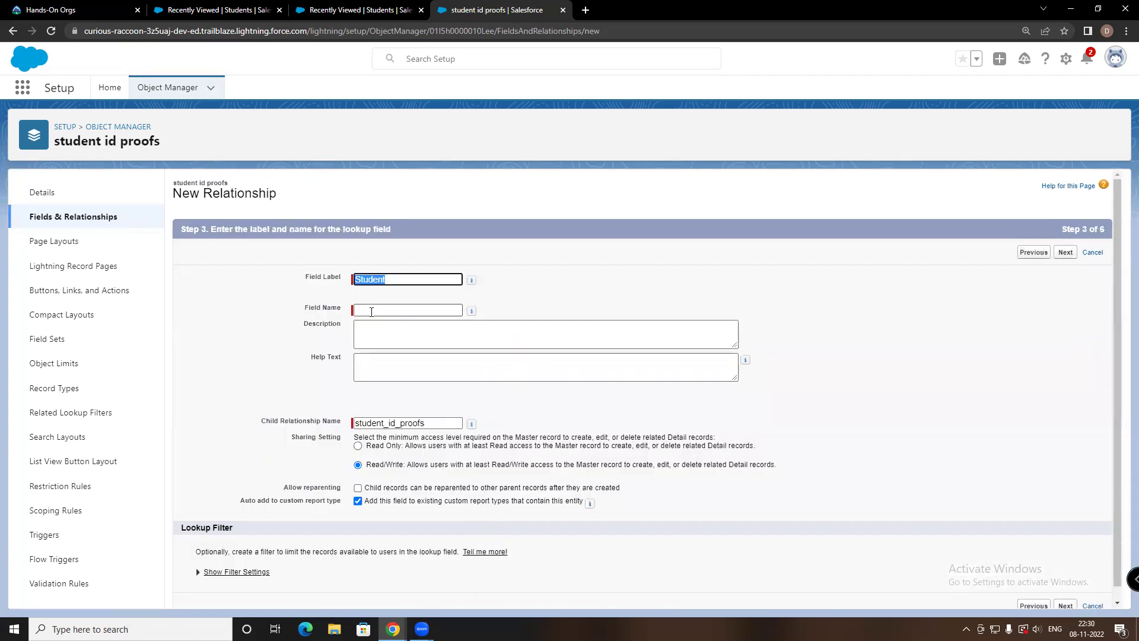
# Name the field Student, keep default security, layouts and related lists, and save
pyautogui.press('Tab')
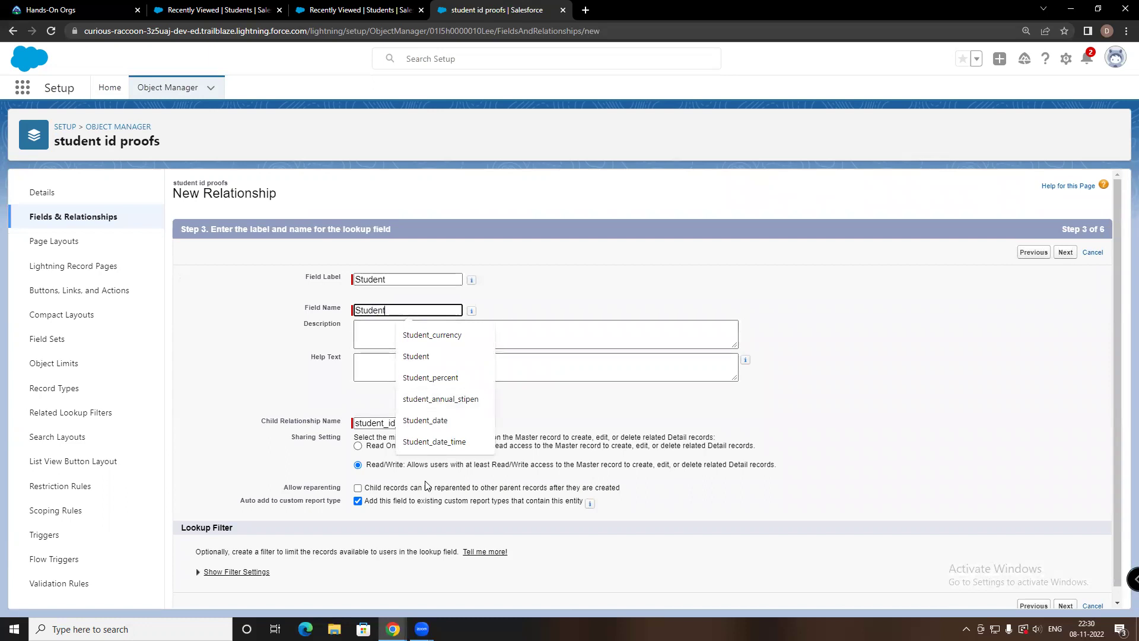
pyautogui.click(945, 395)
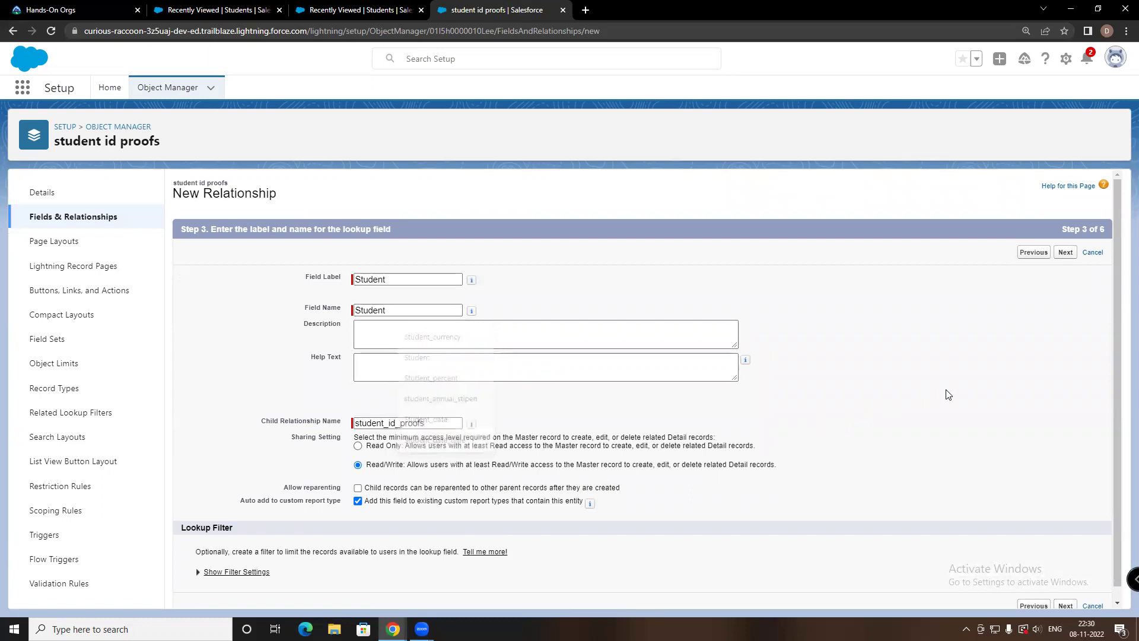
pyautogui.scroll(-1, 467, 353)
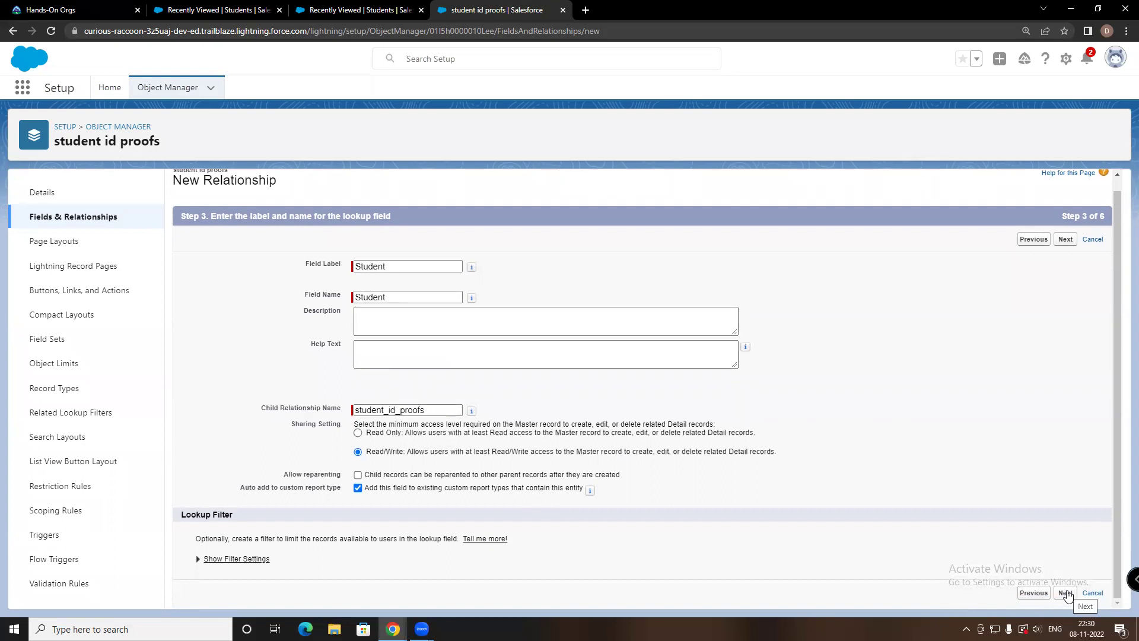
pyautogui.click(1066, 594)
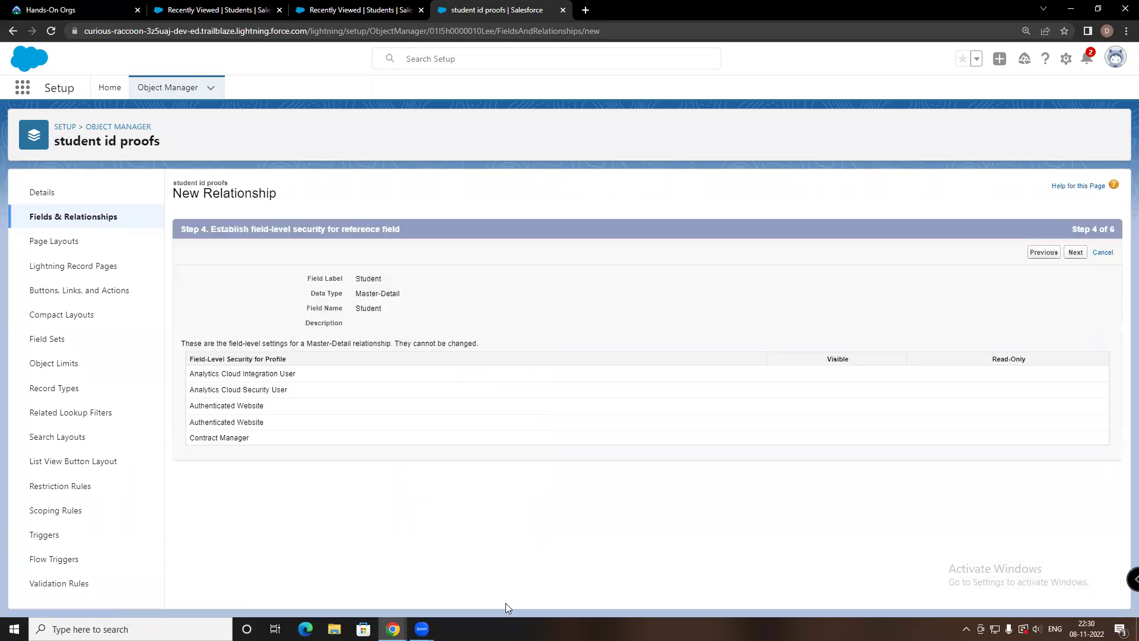
pyautogui.scroll(-1, 477, 384)
pyautogui.scroll(-5, 478, 385)
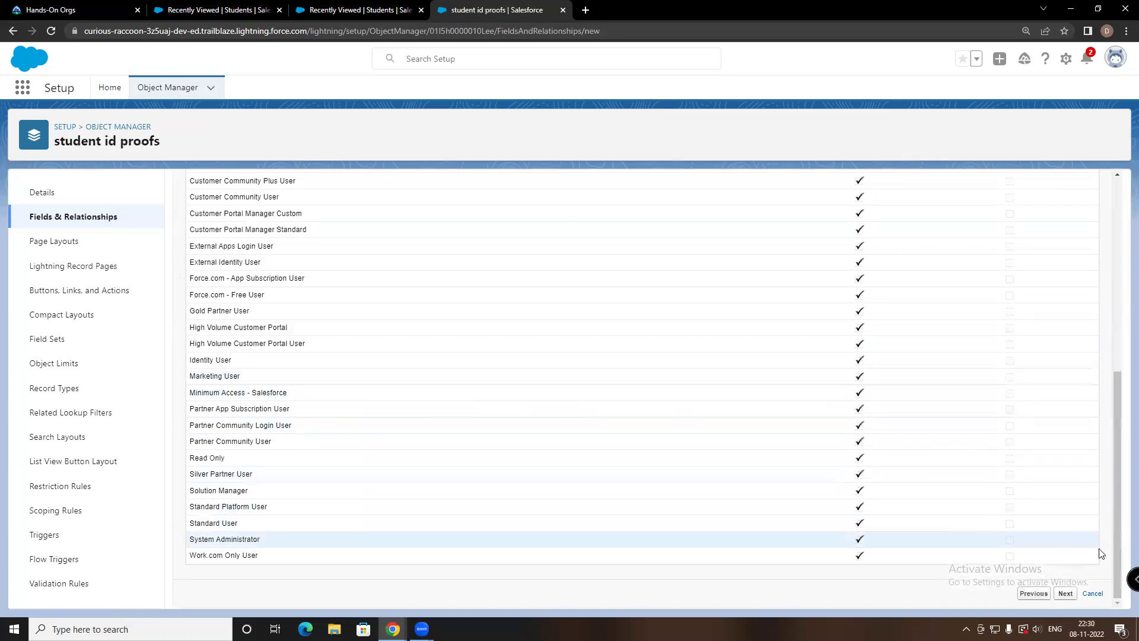
pyautogui.click(1066, 594)
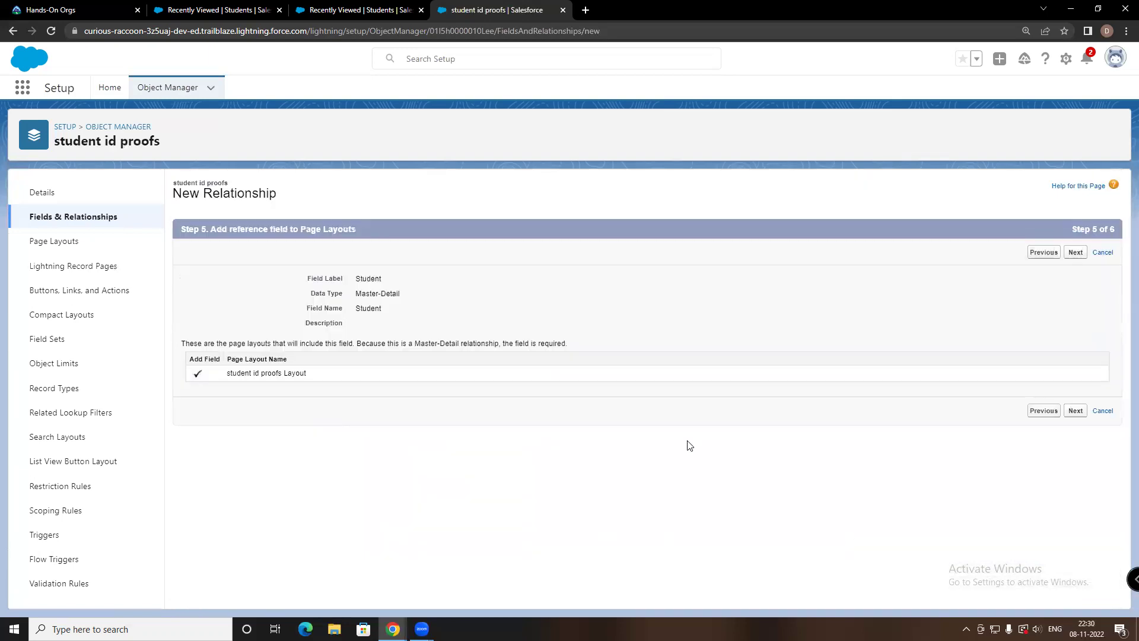
pyautogui.click(1075, 412)
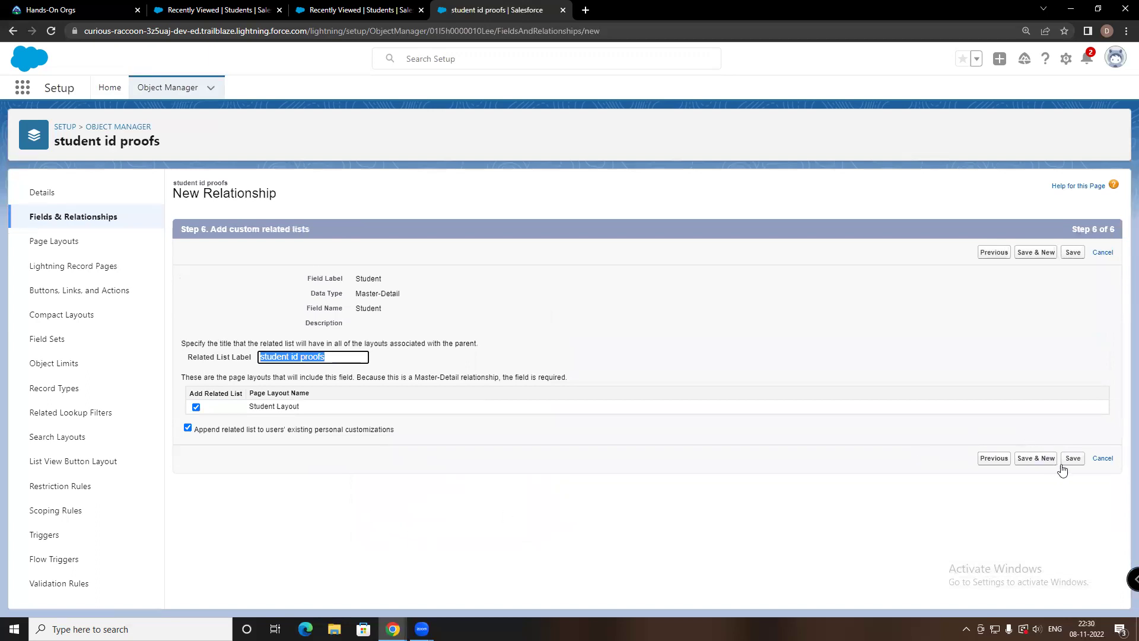
pyautogui.click(1072, 458)
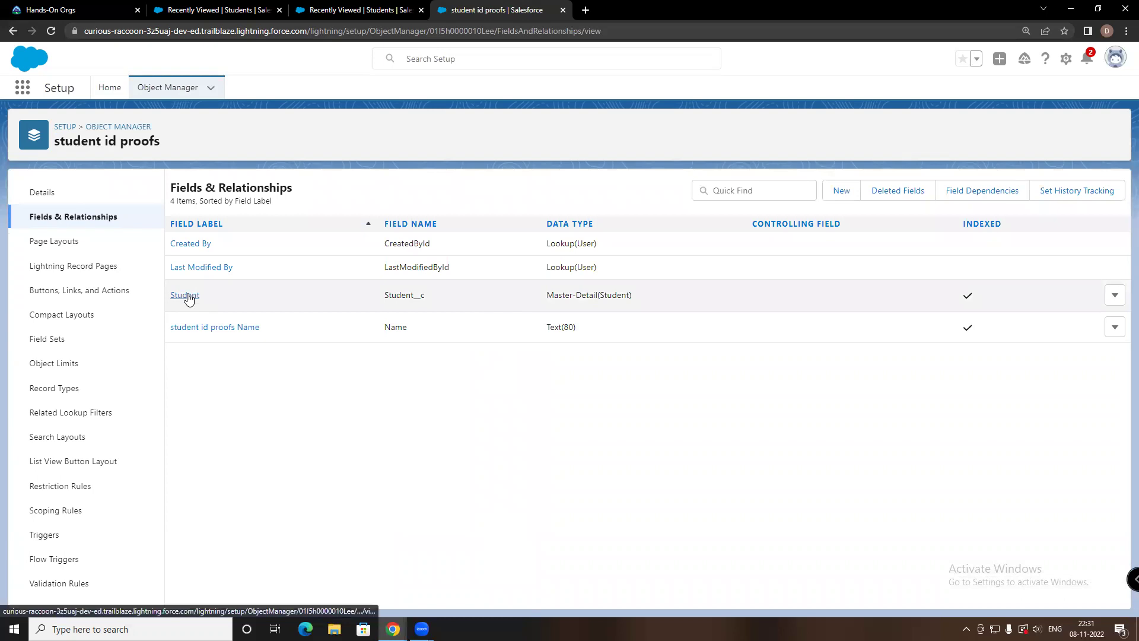
# Leave the student id proofs field list and switch to the Sales app
pyautogui.click(184, 295)
pyautogui.hotkey('alt', 'Left')
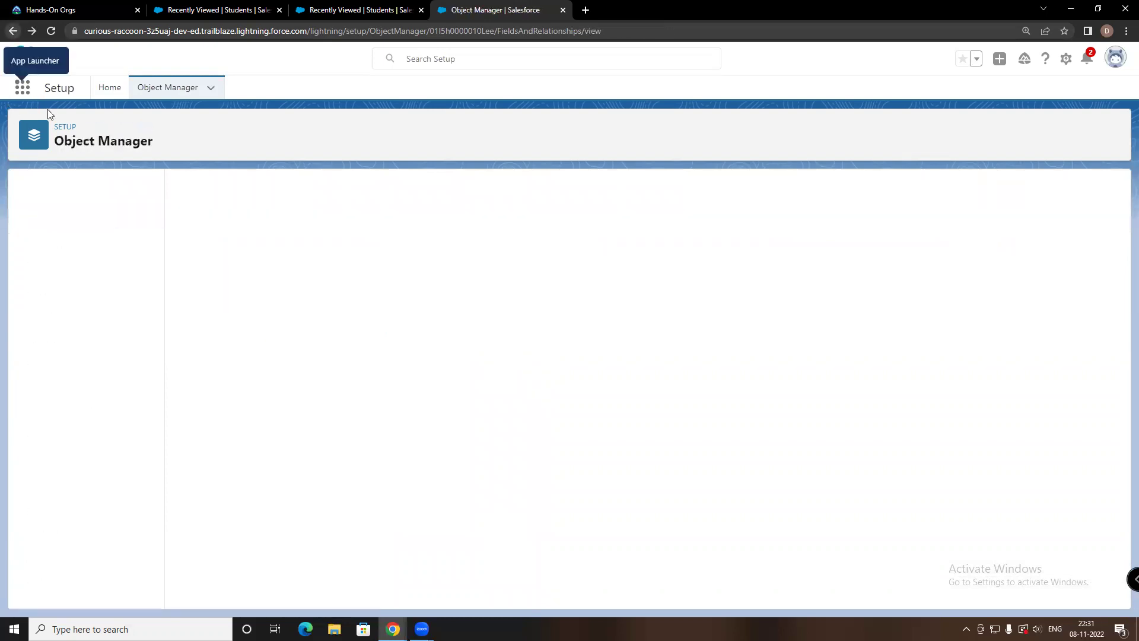
pyautogui.click(24, 86)
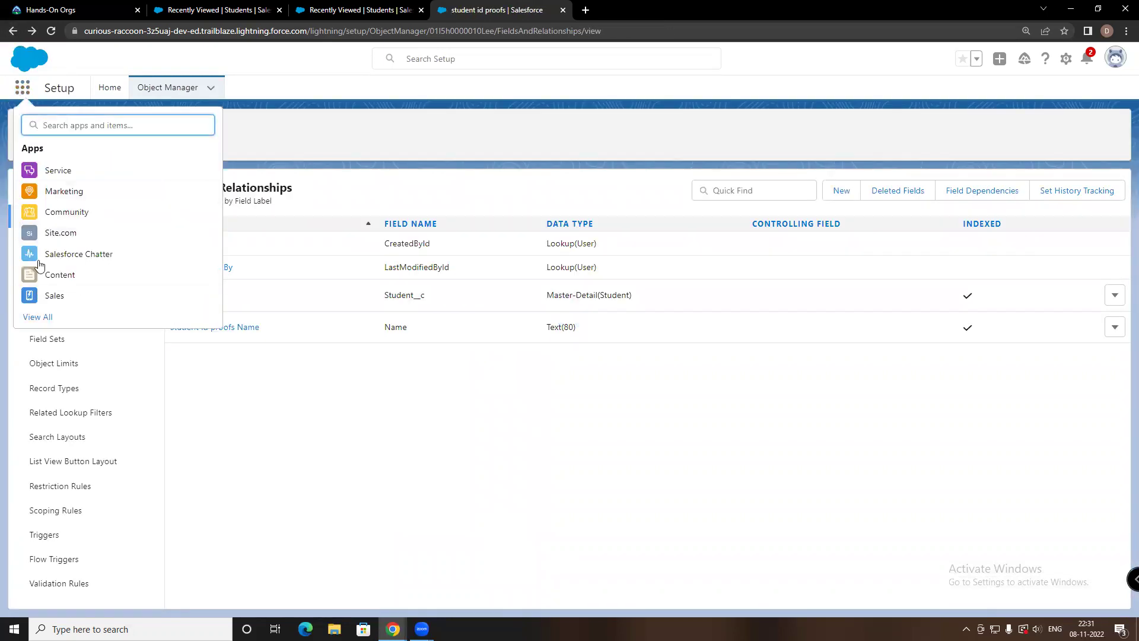
pyautogui.click(50, 299)
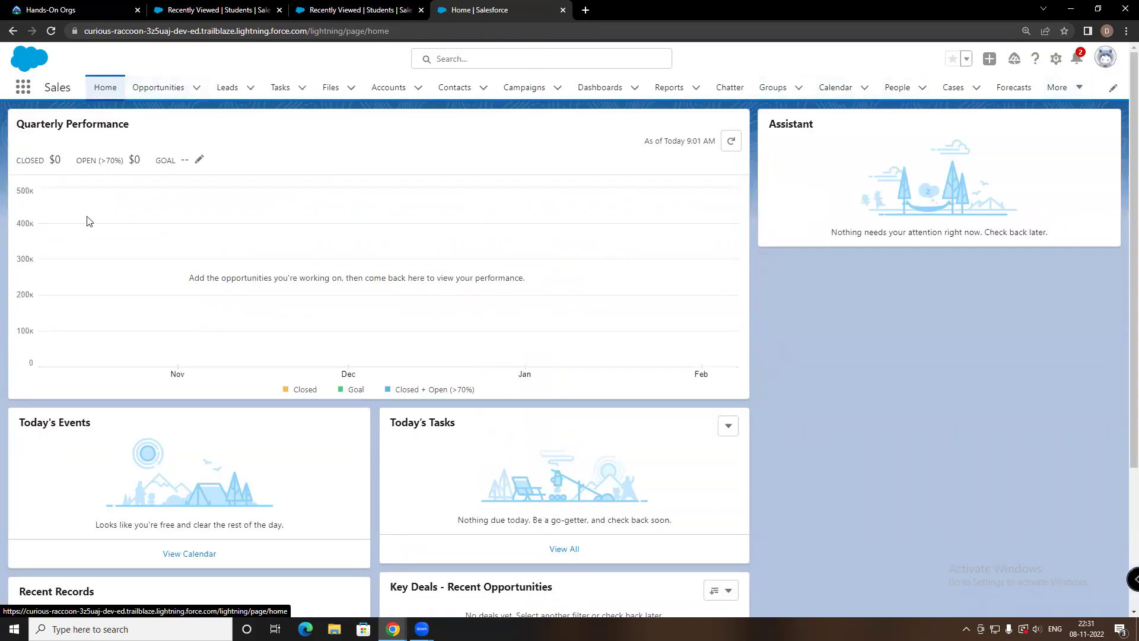
# Open the Students Recently Viewed list from the More tab dropdown
pyautogui.scroll(-3, 91, 220)
pyautogui.click(1056, 98)
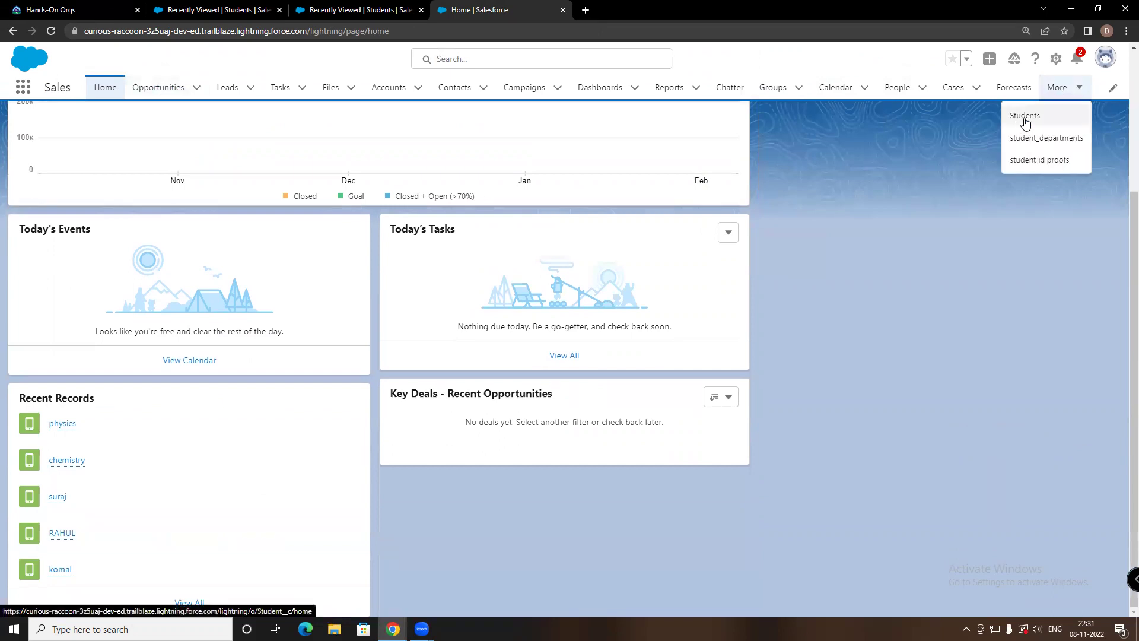
pyautogui.click(1118, 89)
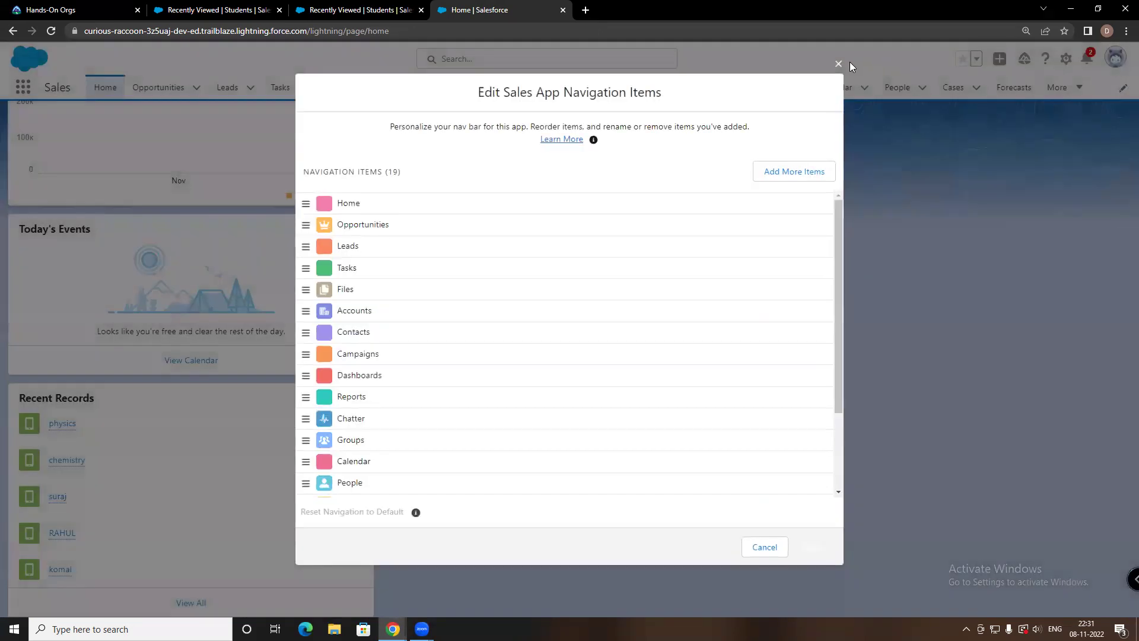
pyautogui.click(833, 60)
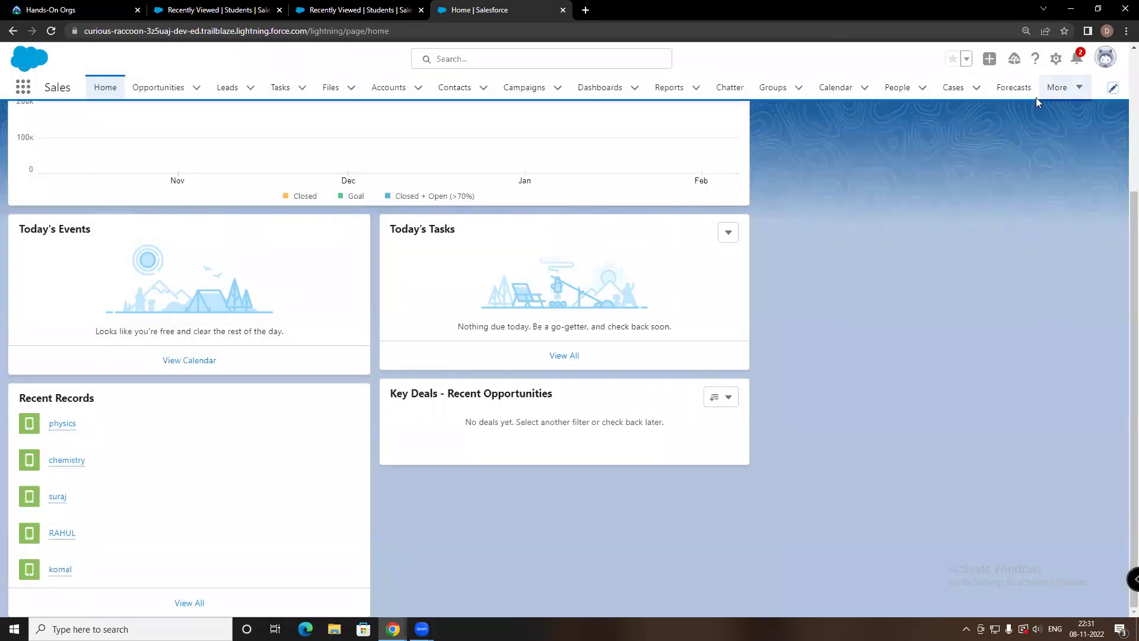
pyautogui.scroll(2, 661, 302)
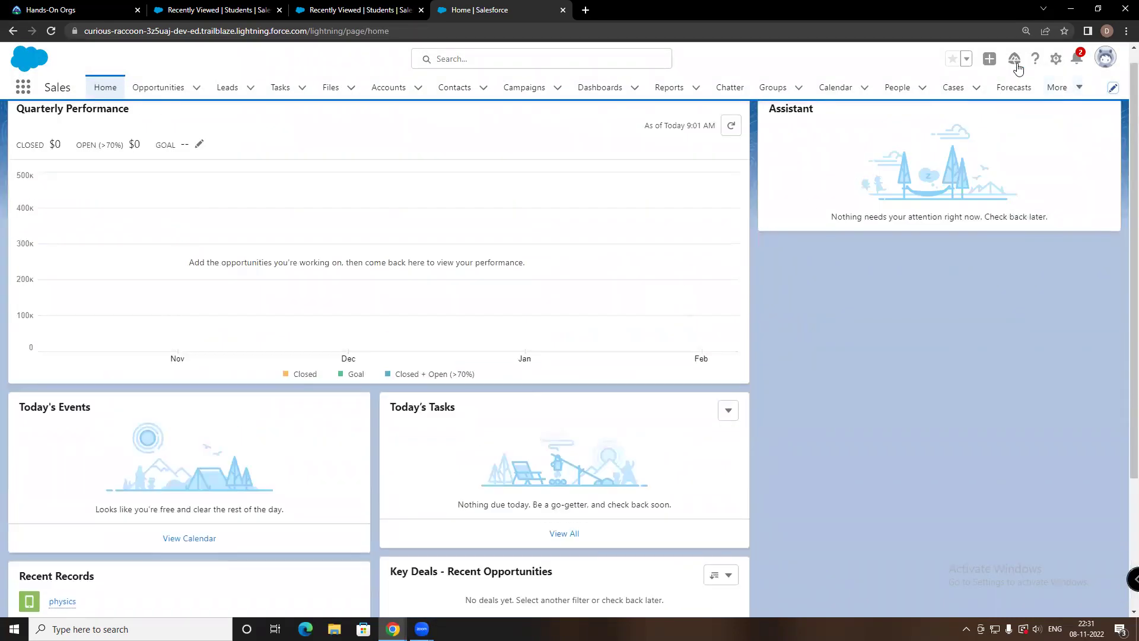
pyautogui.click(1059, 89)
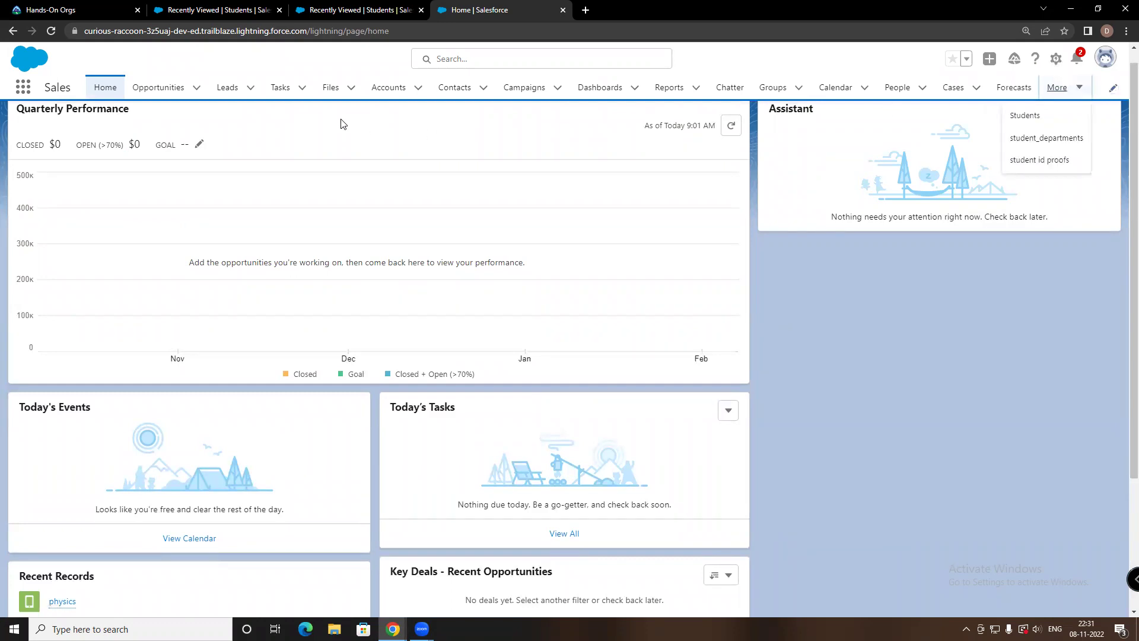
pyautogui.click(1022, 115)
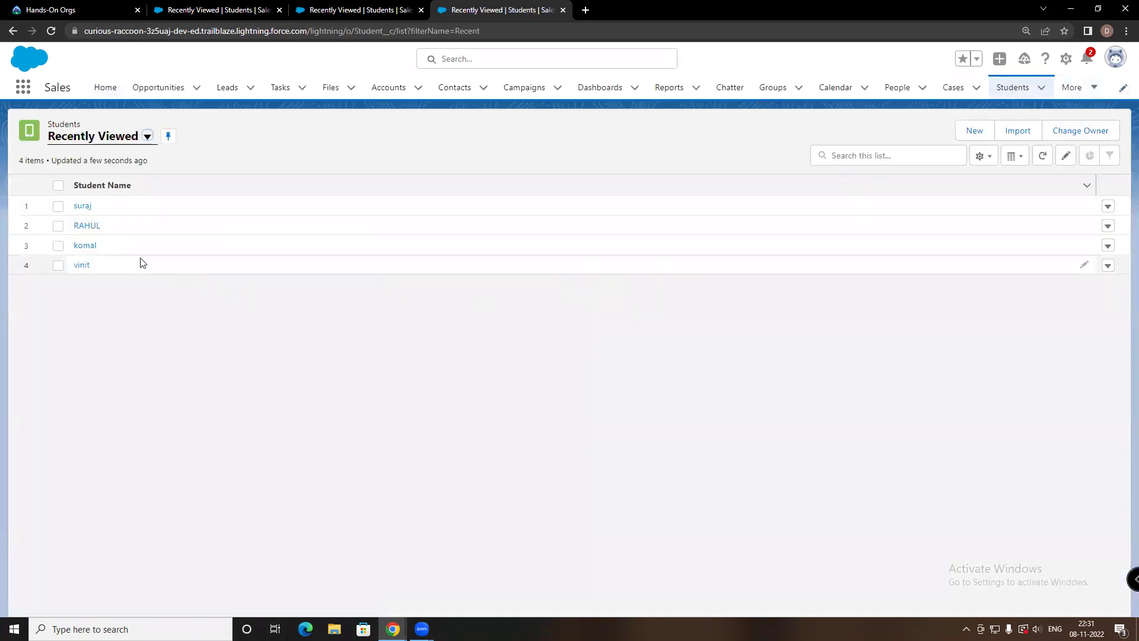
# Start a new Student with roll no. 23, the student's full name and currency 23000
pyautogui.click(973, 134)
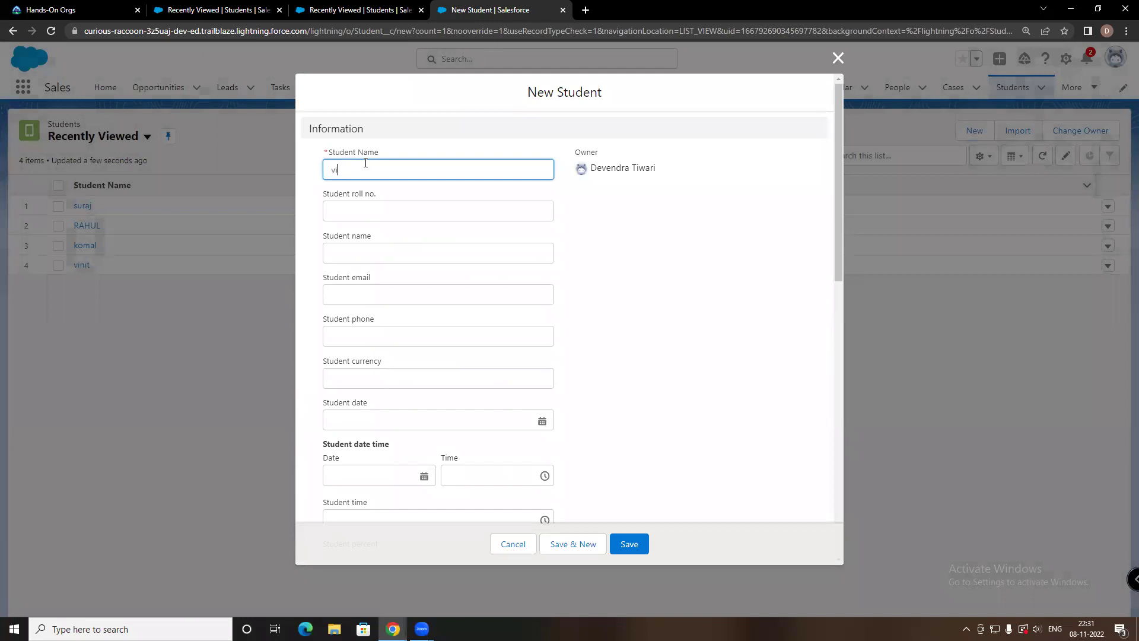
pyautogui.click(360, 203)
pyautogui.write('23')
pyautogui.click(358, 256)
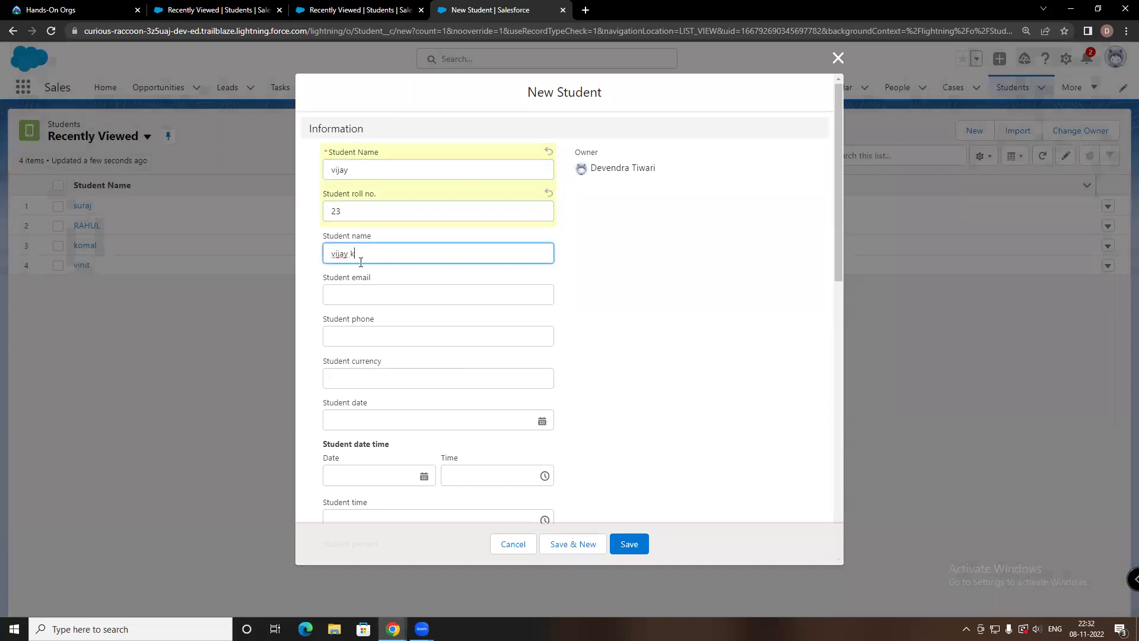
pyautogui.click(367, 296)
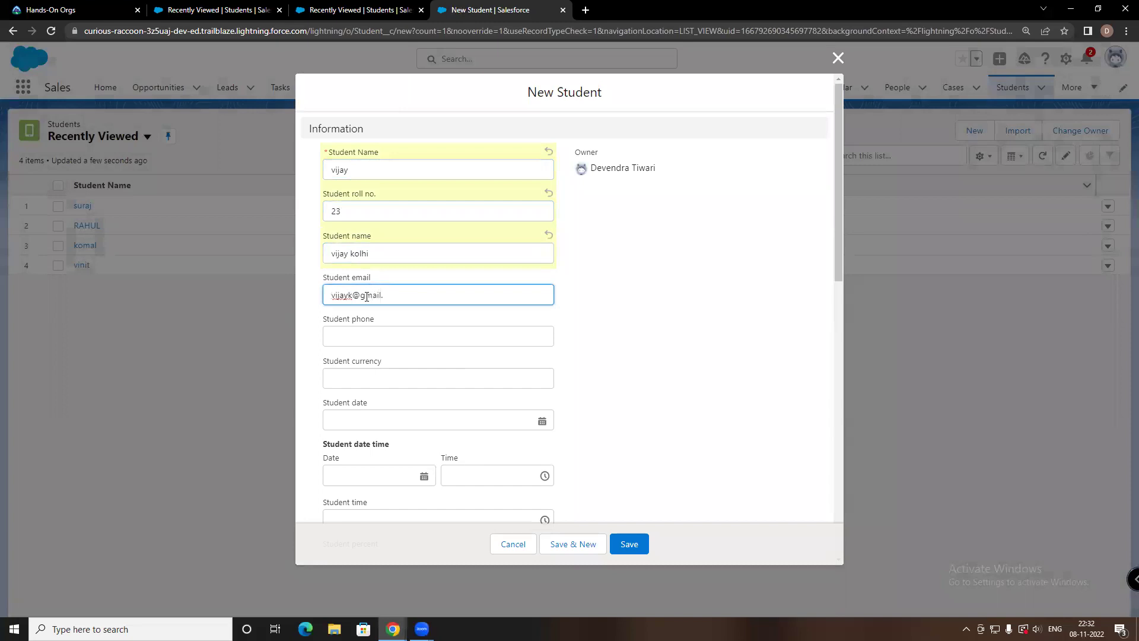
pyautogui.click(363, 337)
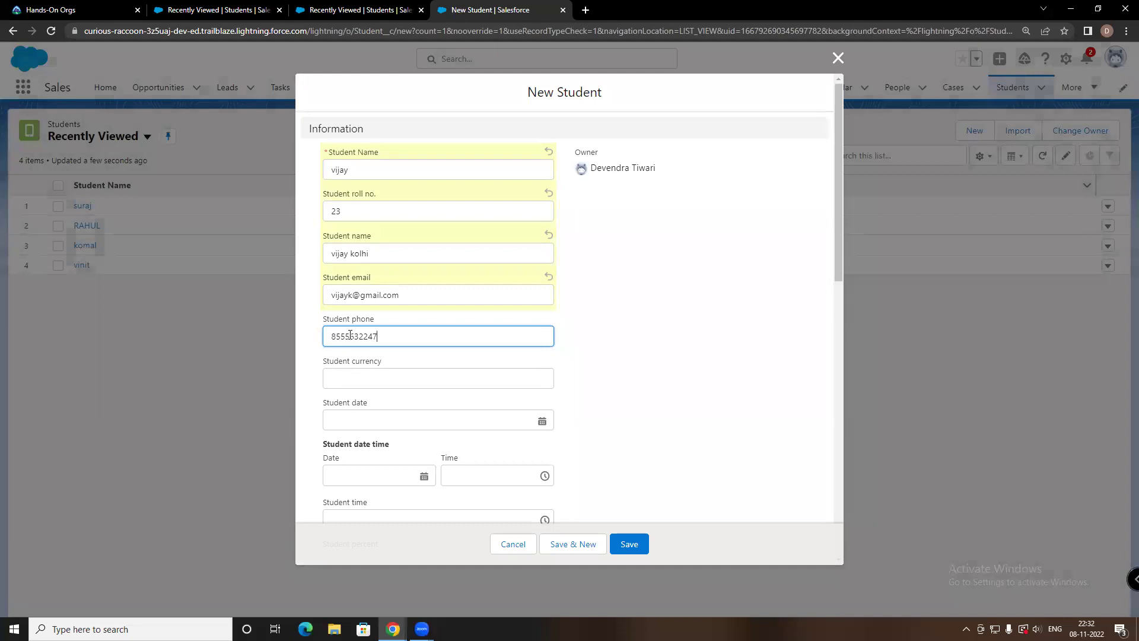
pyautogui.click(348, 379)
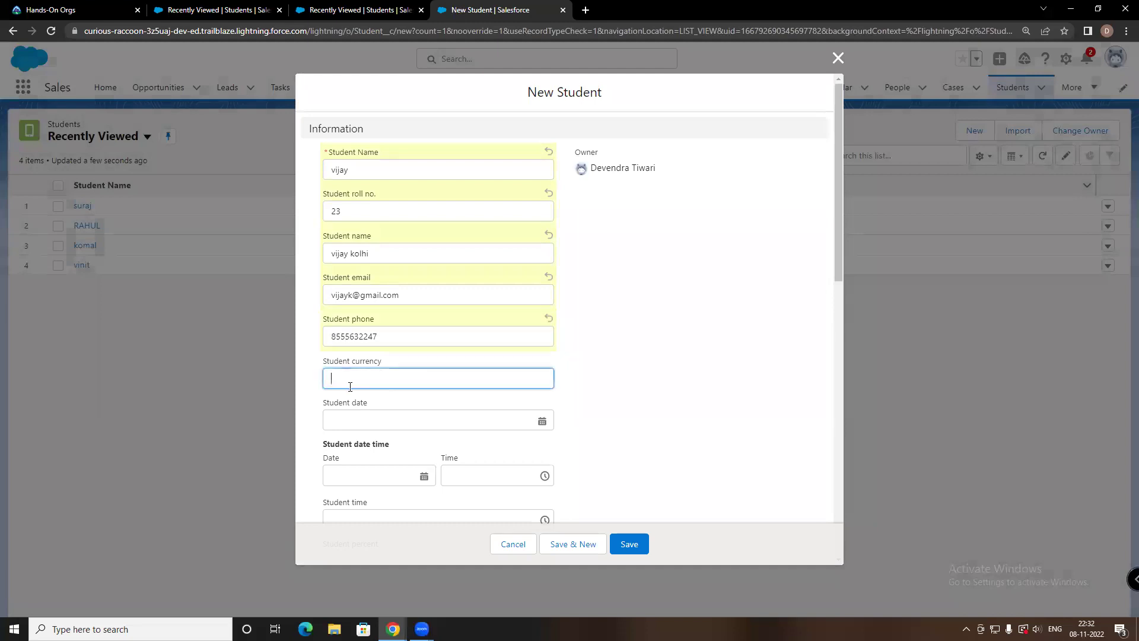
pyautogui.write('23000')
# Set the student date and date-time to the 8th, time 12:00 AM, and the percent
pyautogui.click(346, 421)
pyautogui.click(435, 278)
pyautogui.click(368, 473)
pyautogui.click(388, 326)
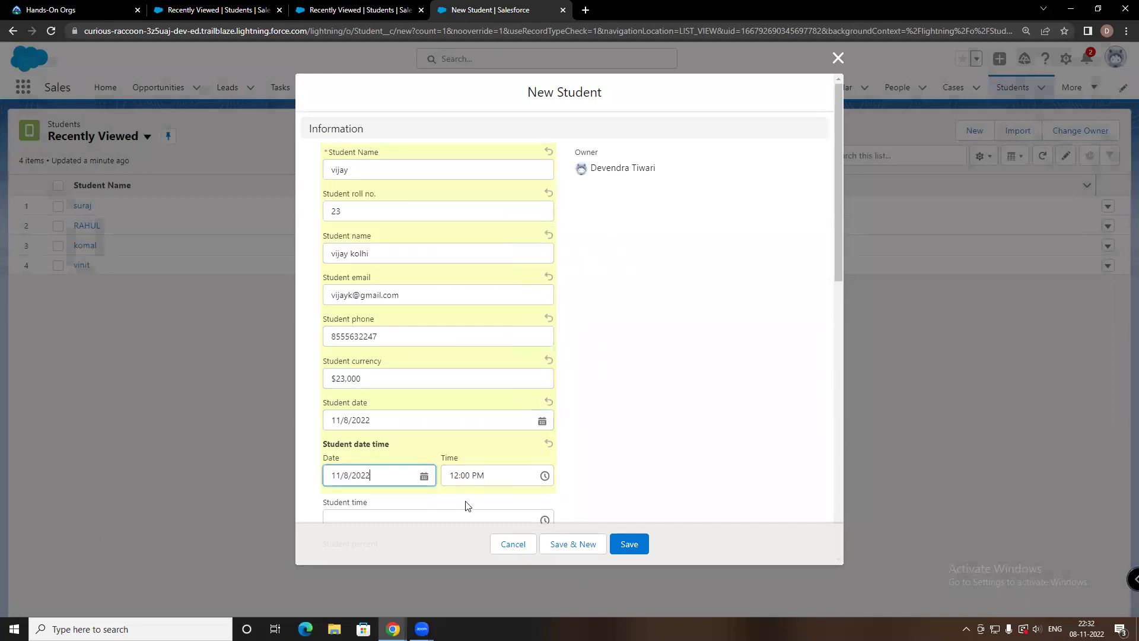
pyautogui.scroll(-2, 391, 509)
pyautogui.click(361, 399)
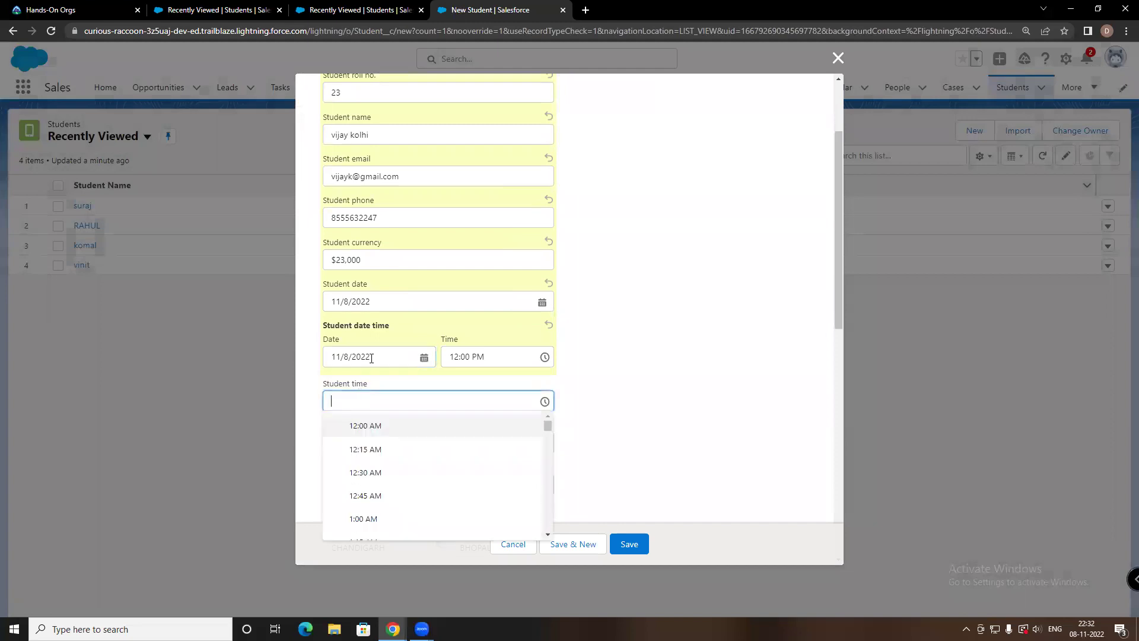
pyautogui.click(365, 435)
pyautogui.click(363, 442)
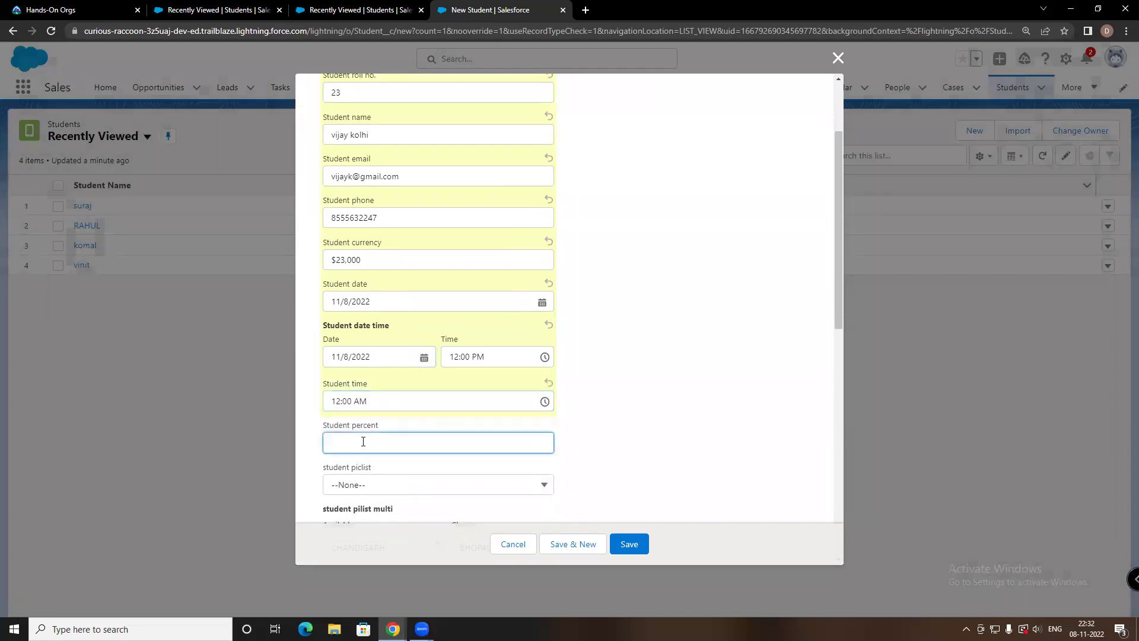
pyautogui.write('10')
# Choose picklist mumbai, add shimla to the chosen cities, check food habits, and save
pyautogui.click(361, 484)
pyautogui.click(363, 436)
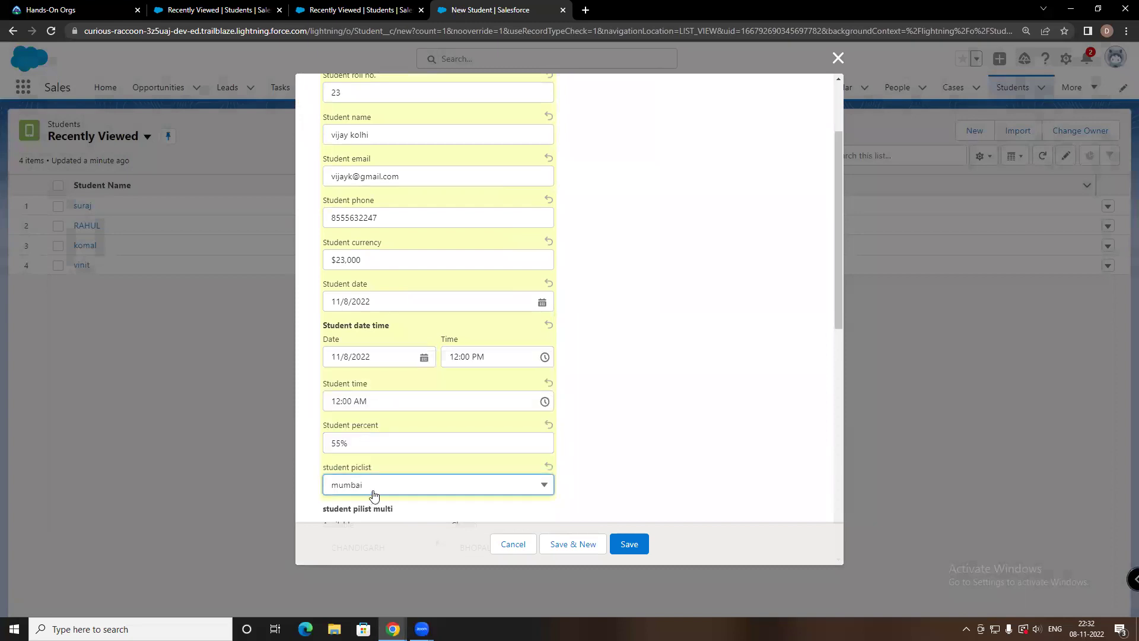
pyautogui.scroll(-2, 364, 496)
pyautogui.scroll(-2, 366, 463)
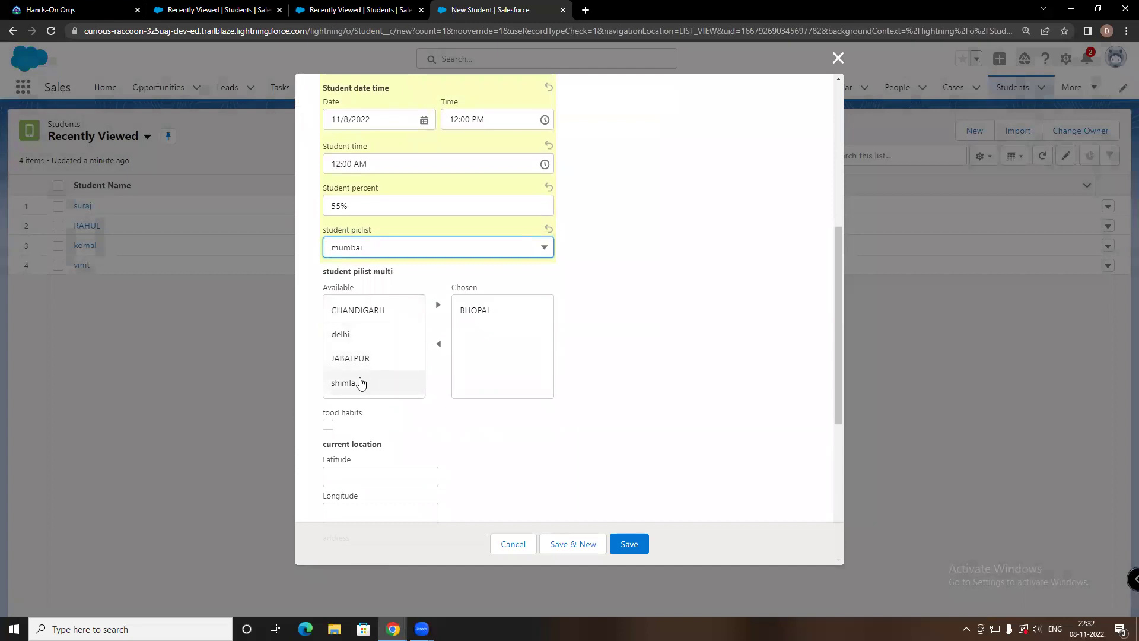
pyautogui.click(363, 382)
pyautogui.click(438, 304)
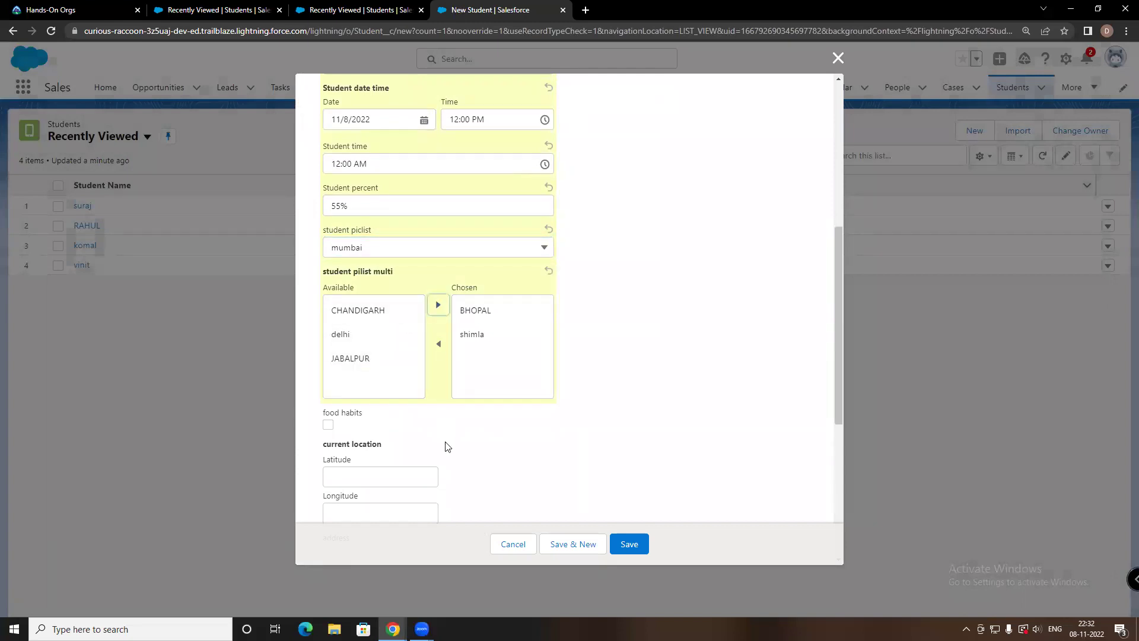
pyautogui.click(328, 425)
pyautogui.scroll(-4, 534, 445)
pyautogui.scroll(9, 689, 317)
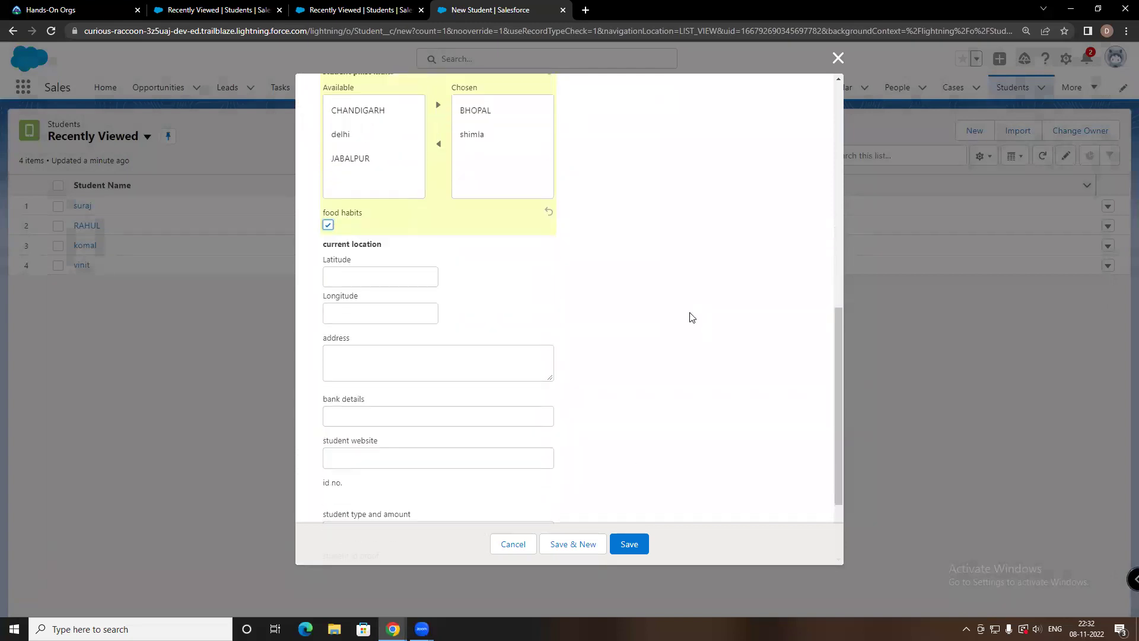
pyautogui.scroll(3, 688, 316)
pyautogui.scroll(-5, 687, 315)
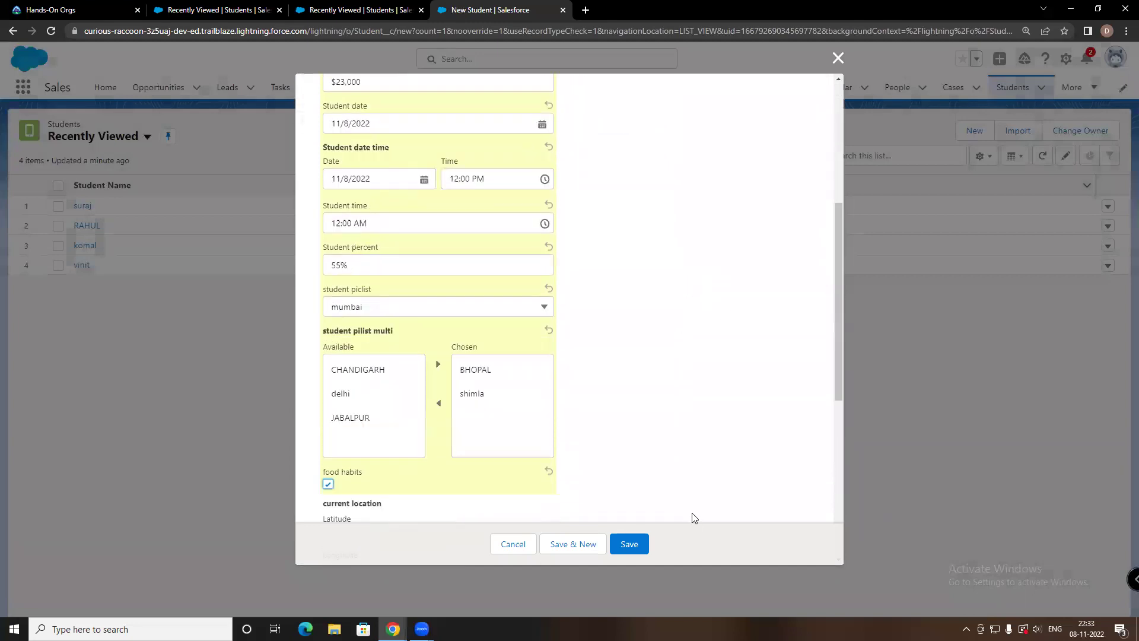
pyautogui.scroll(-5, 629, 418)
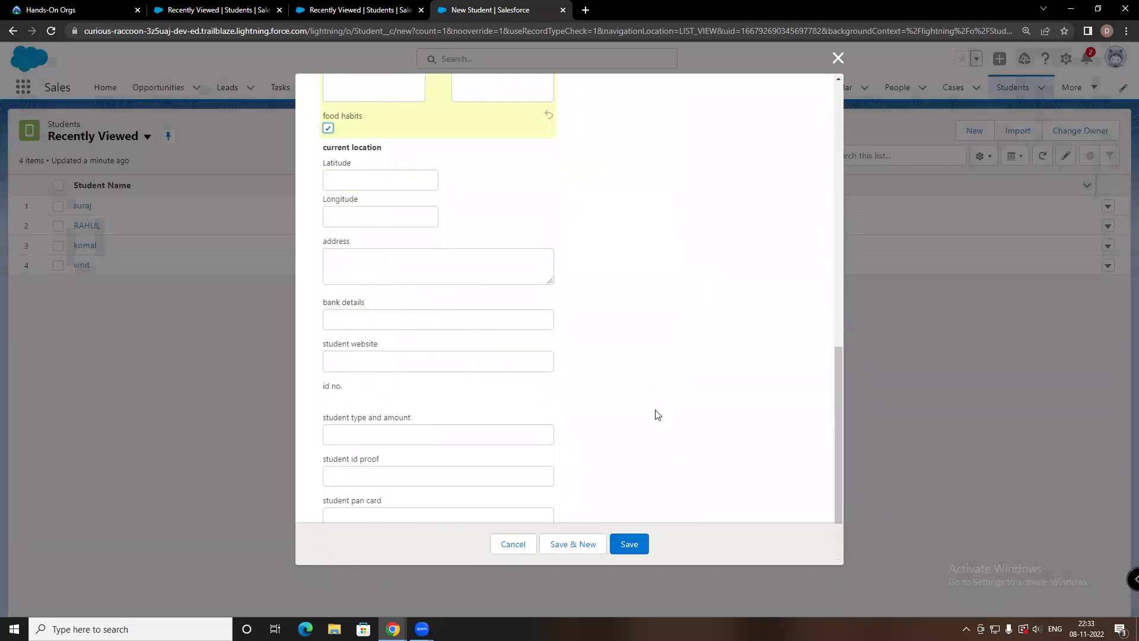
pyautogui.scroll(-1, 623, 472)
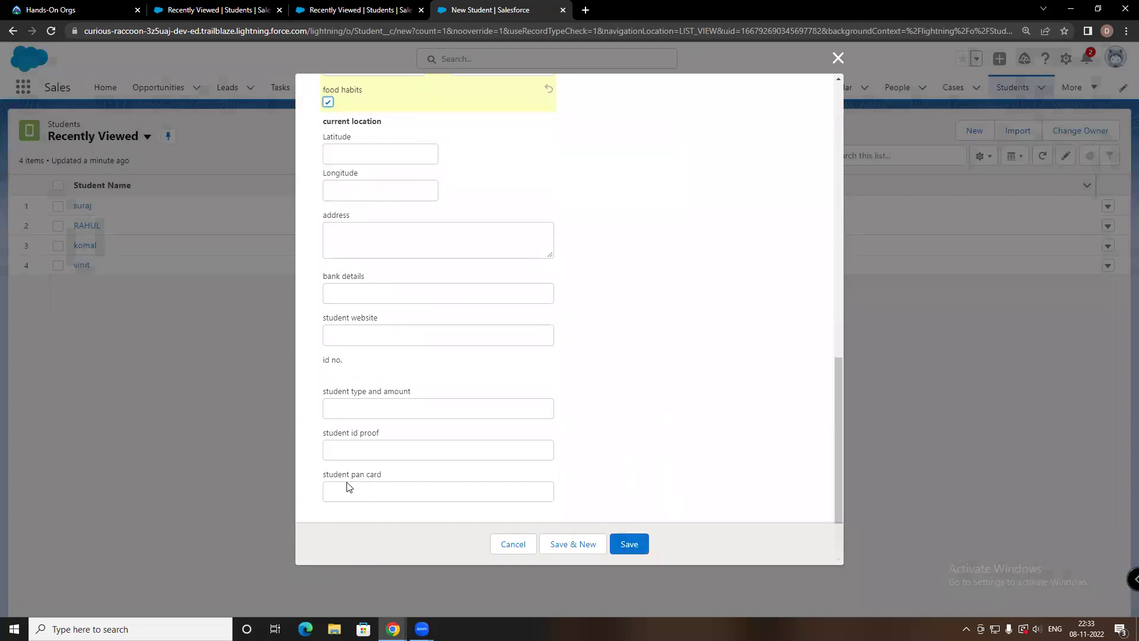
pyautogui.click(641, 551)
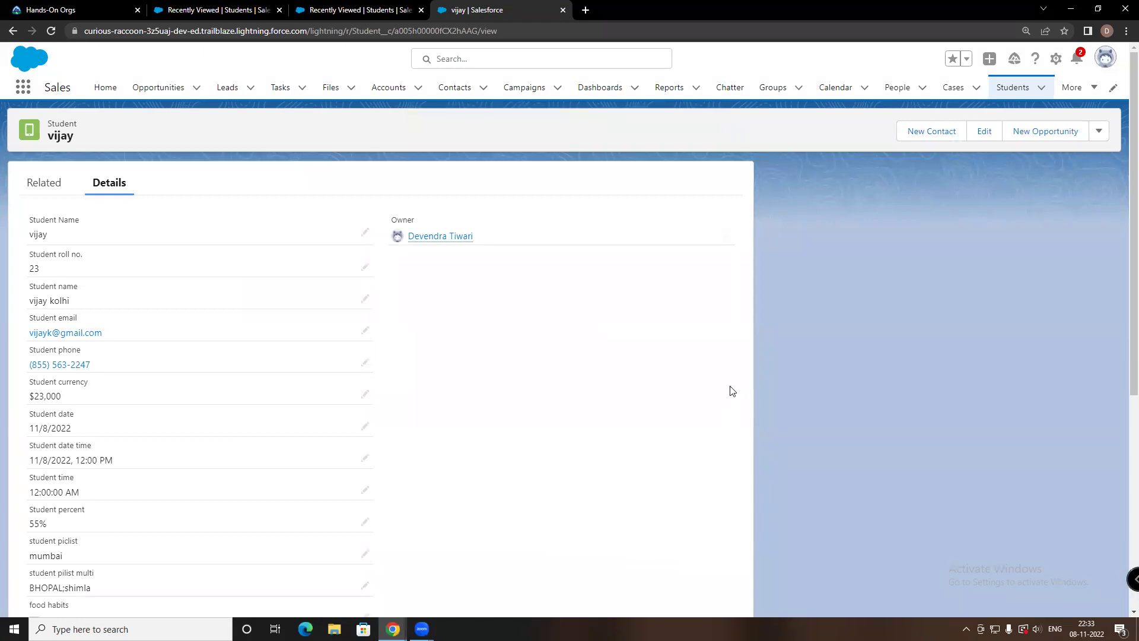
# Show the student record's Related lists and begin a new student id proof
pyautogui.scroll(-6, 493, 387)
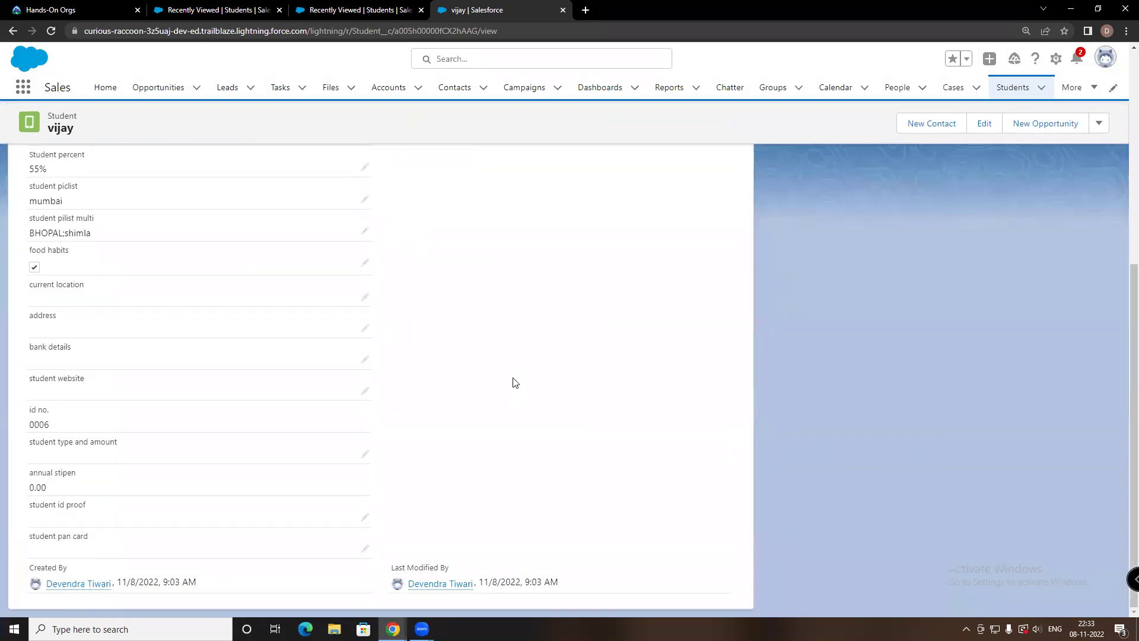
pyautogui.scroll(4, 526, 380)
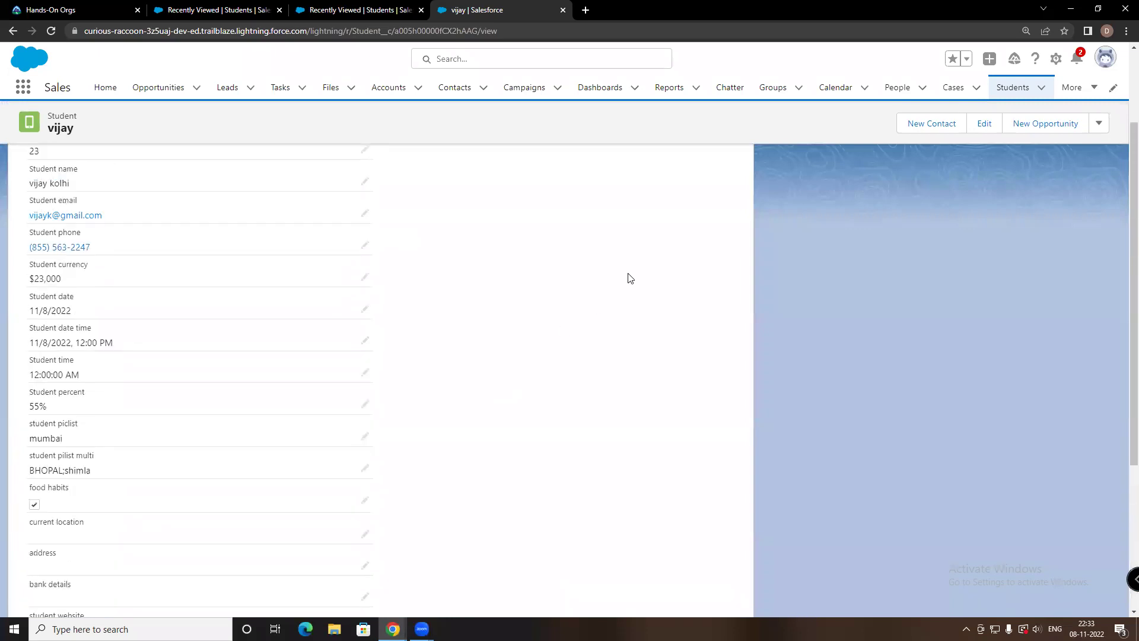
pyautogui.scroll(3, 628, 279)
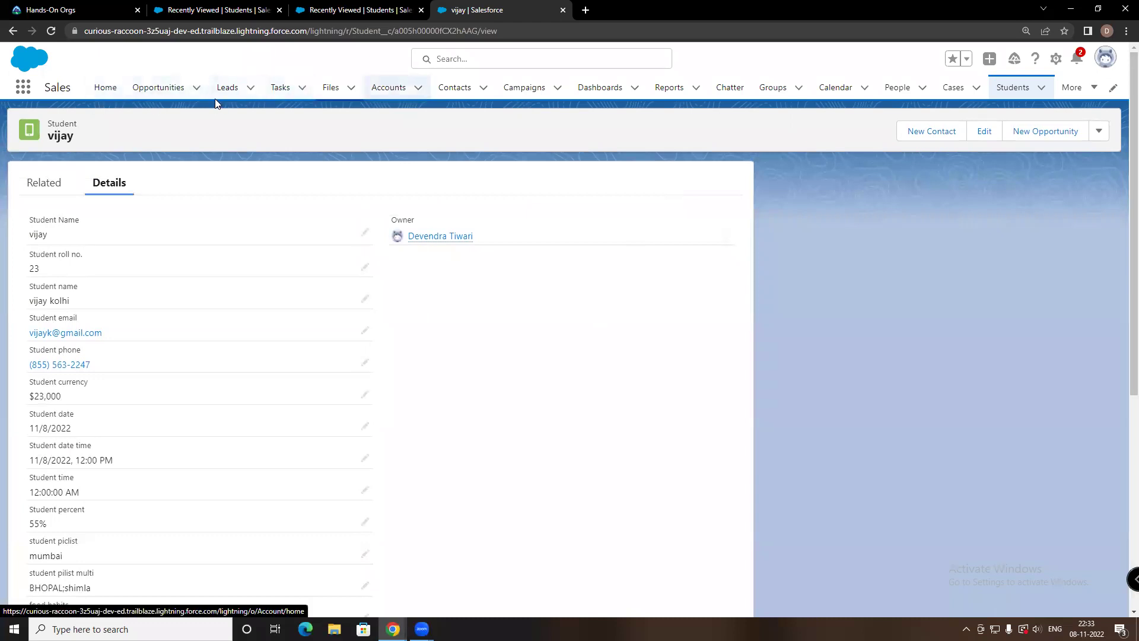
pyautogui.scroll(-6, 149, 392)
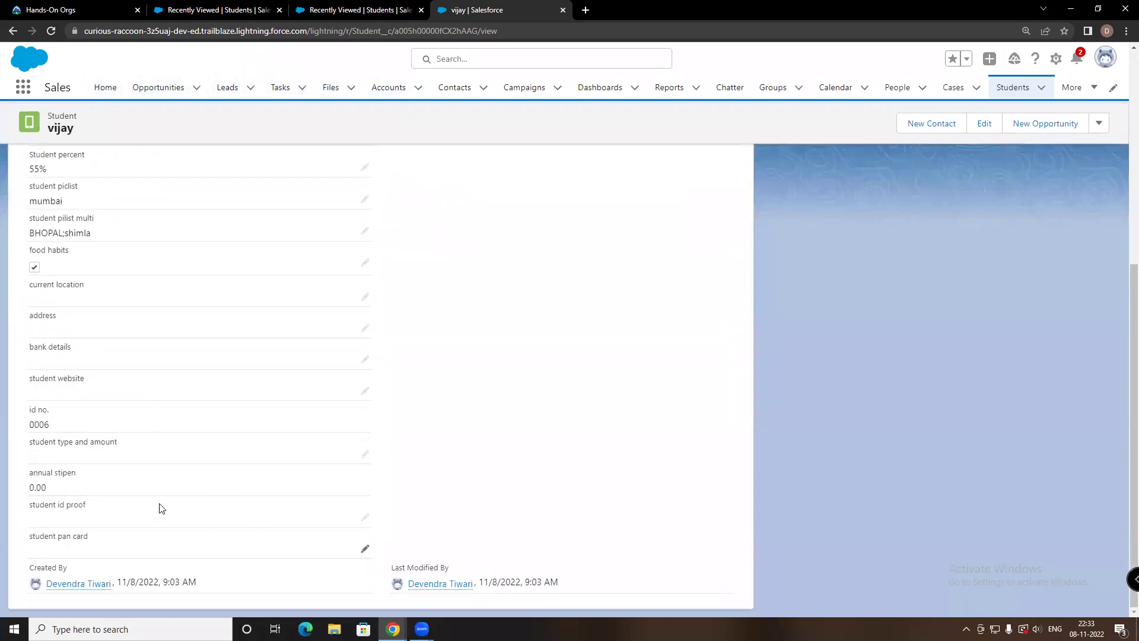
pyautogui.scroll(8, 59, 231)
pyautogui.click(54, 185)
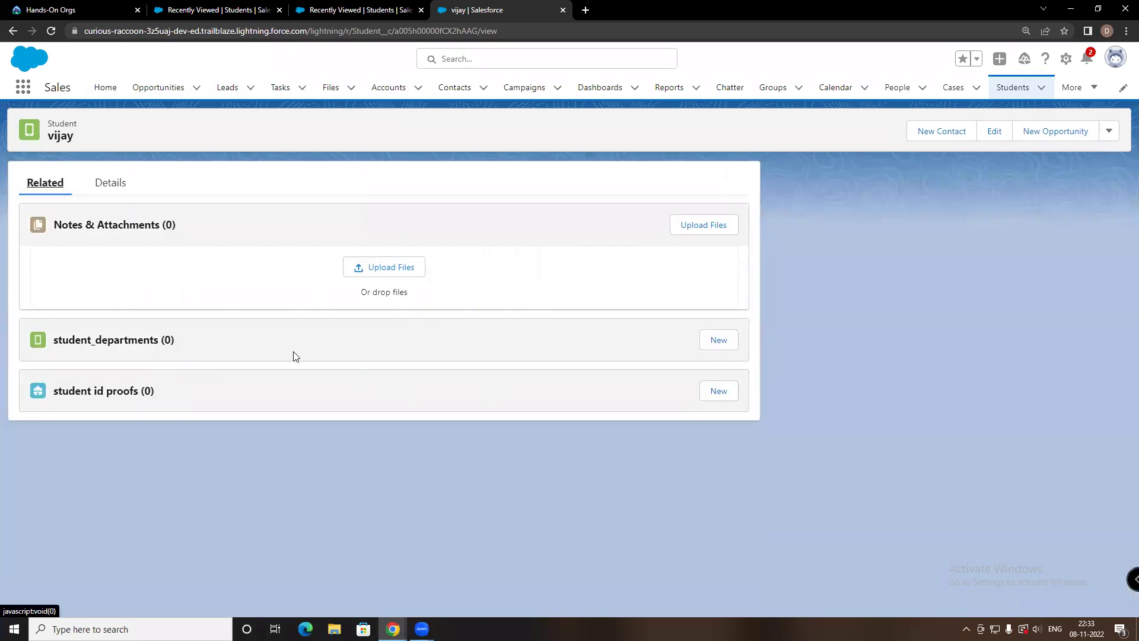
pyautogui.click(717, 392)
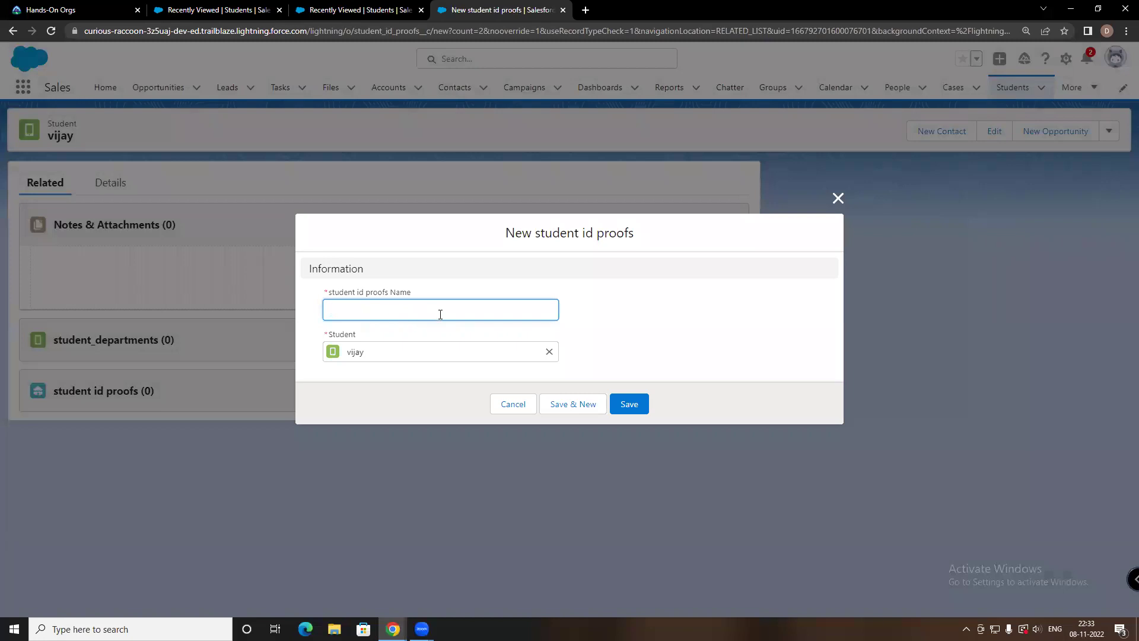
# Reopen the new id proof form and save a proof named 'pan card'
pyautogui.click(839, 198)
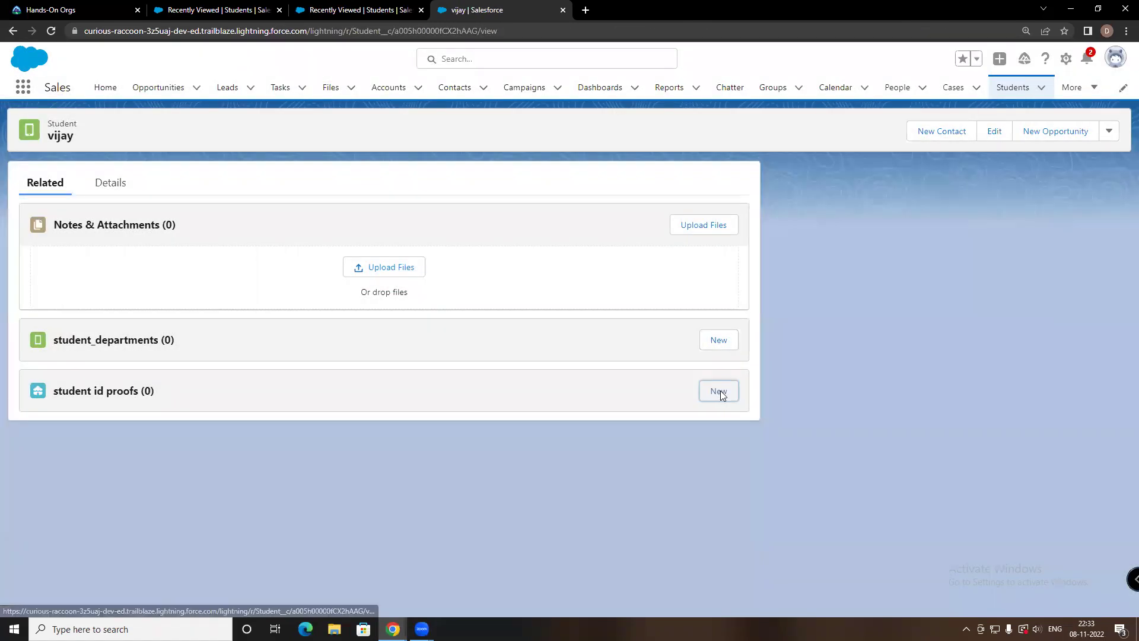
pyautogui.click(718, 390)
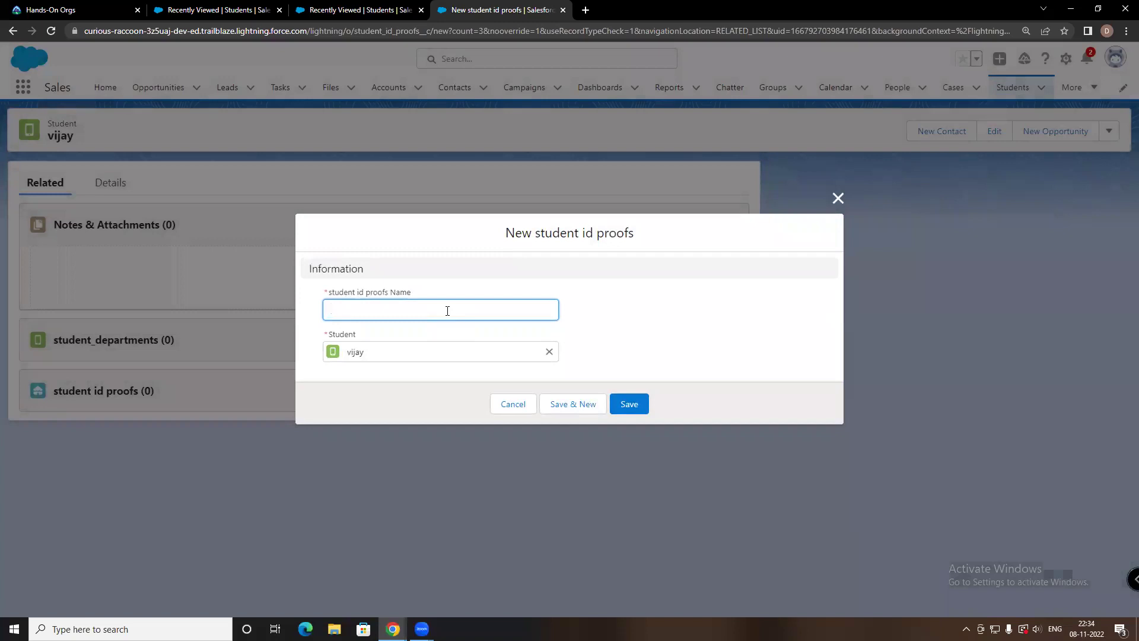
pyautogui.click(365, 353)
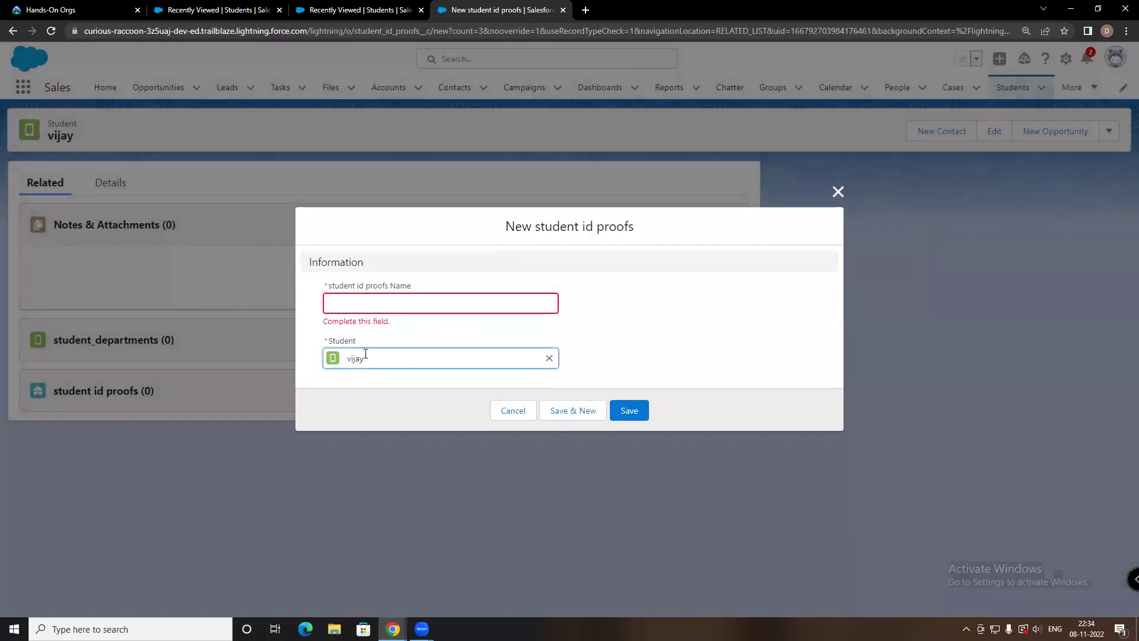
pyautogui.click(368, 304)
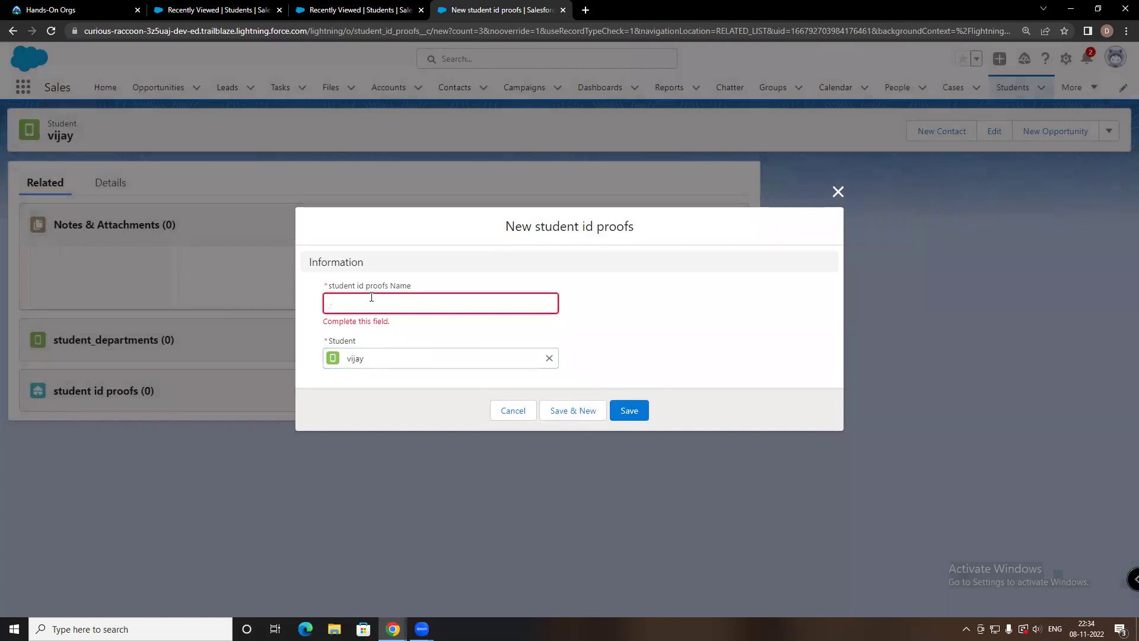
pyautogui.write('v')
pyautogui.write('pa')
pyautogui.write('n')
pyautogui.write(' card')
pyautogui.click(598, 327)
pyautogui.click(626, 405)
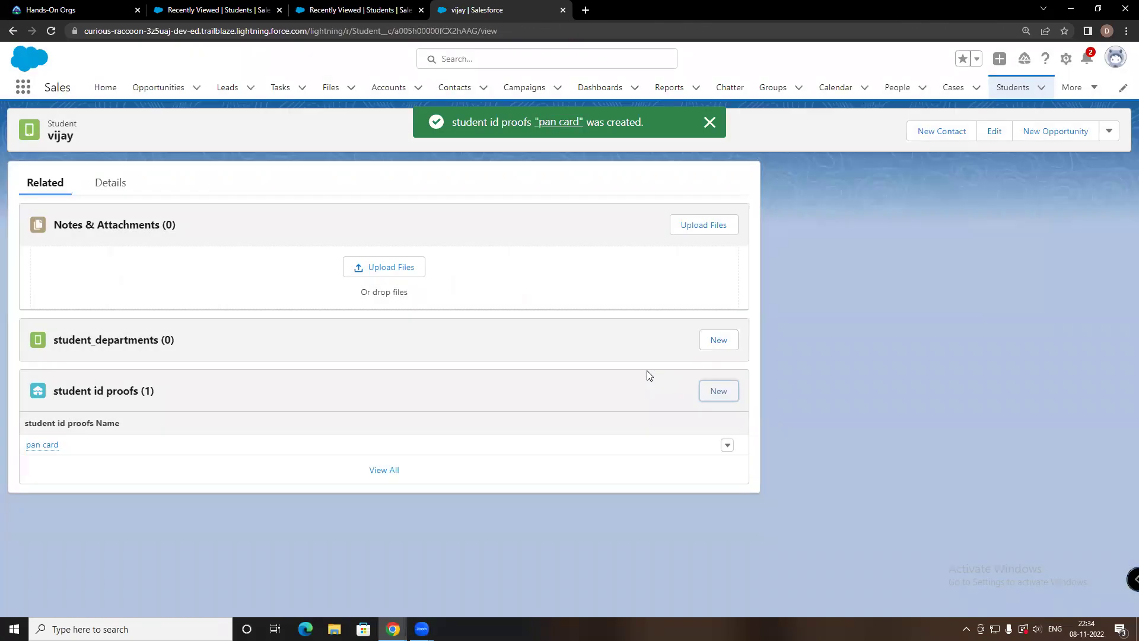
pyautogui.click(727, 448)
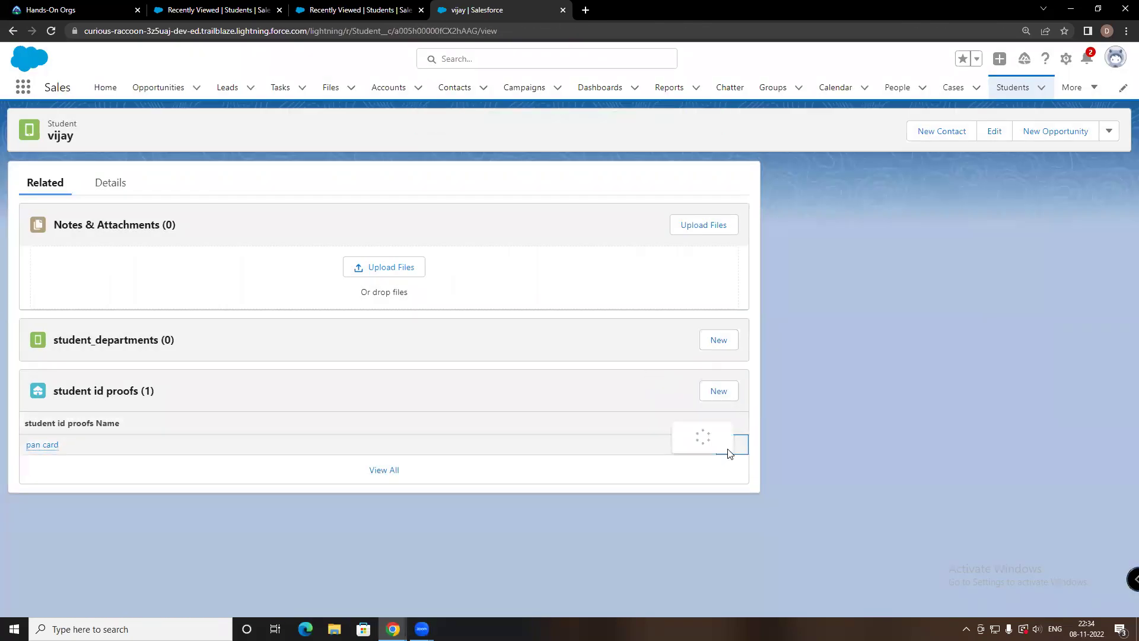
pyautogui.click(955, 368)
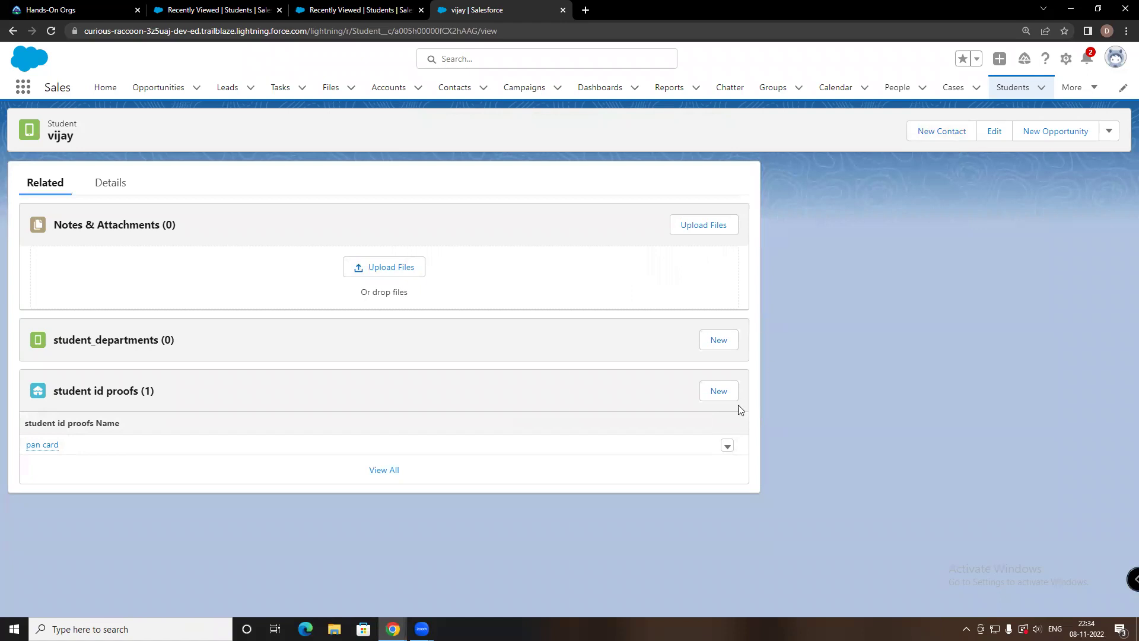
# Save a second student id proof named 'adhar card'
pyautogui.click(709, 395)
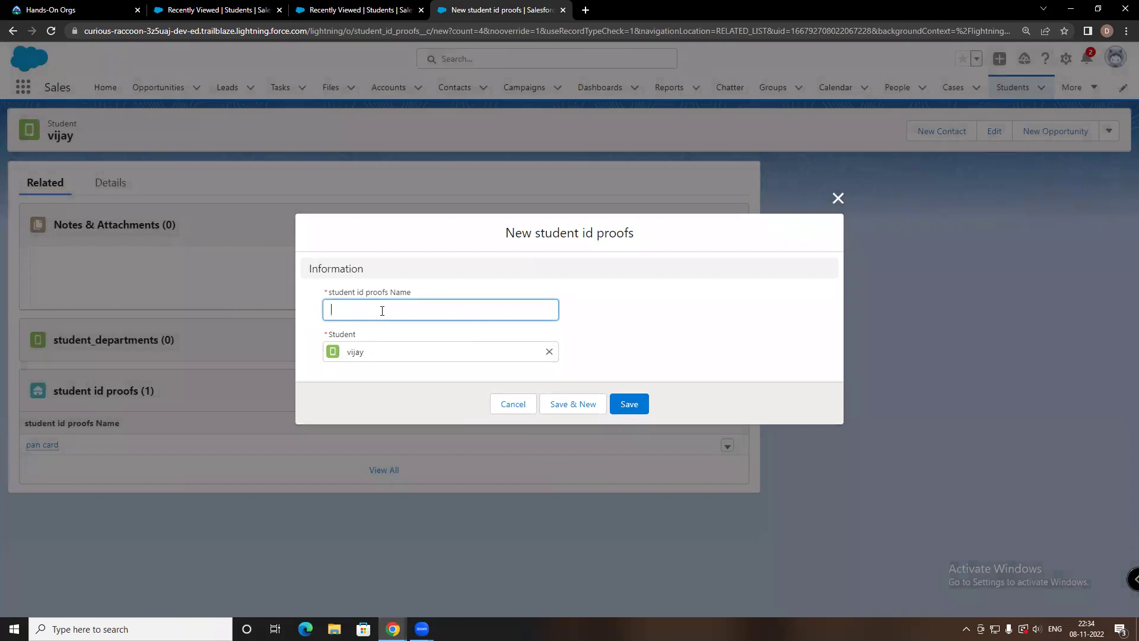
pyautogui.write('adhar card')
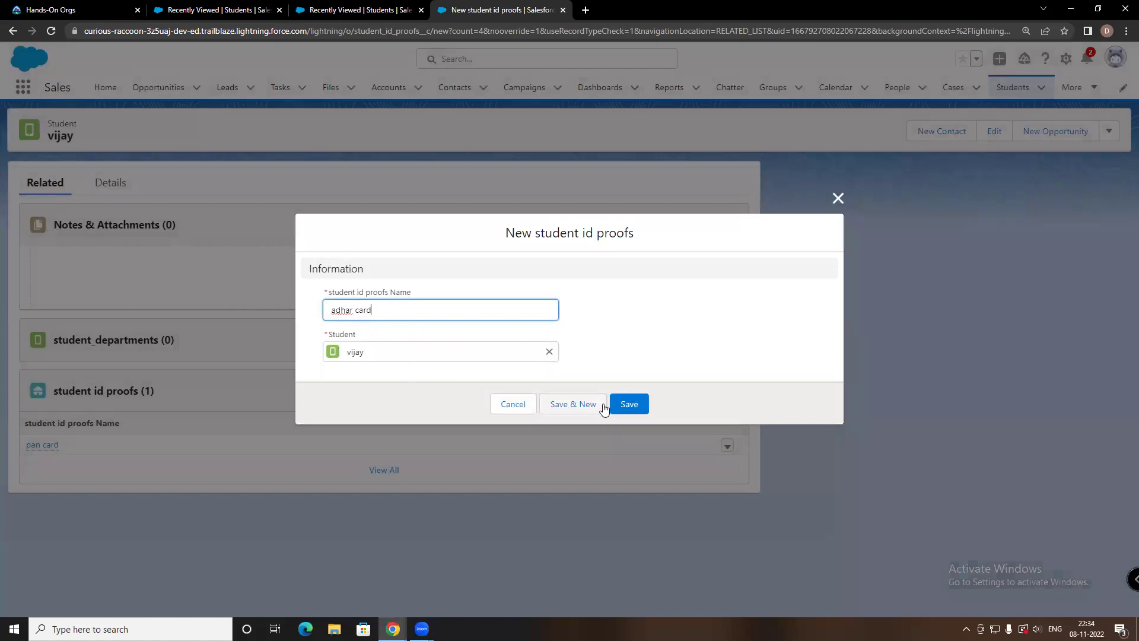
pyautogui.click(623, 406)
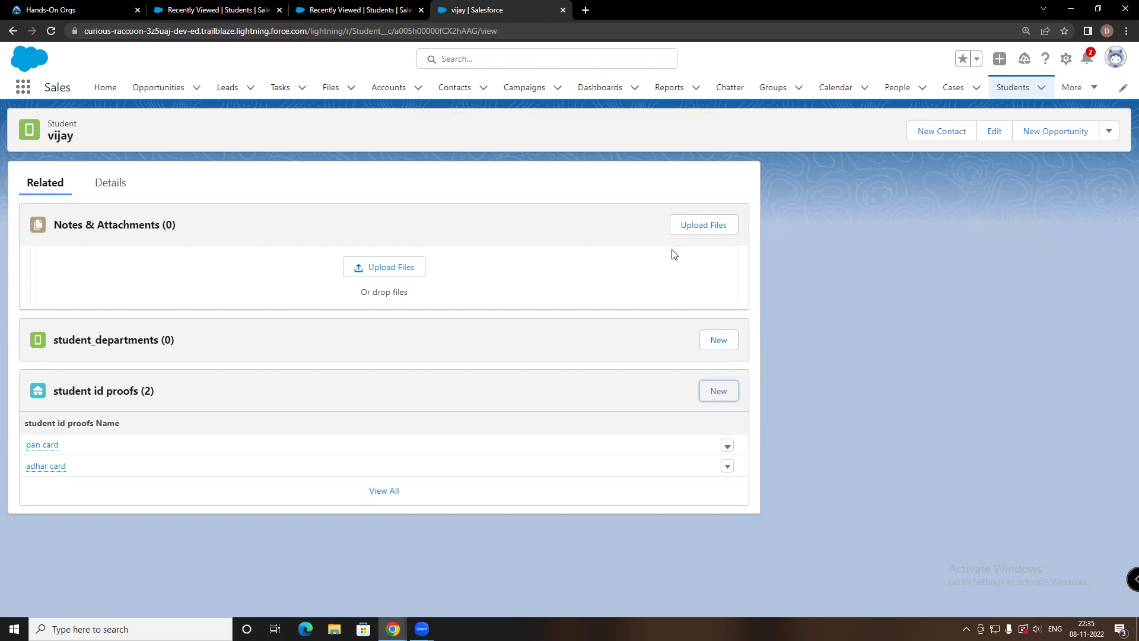
# Open the student_departments records list from the More menu
pyautogui.click(99, 342)
pyautogui.click(18, 38)
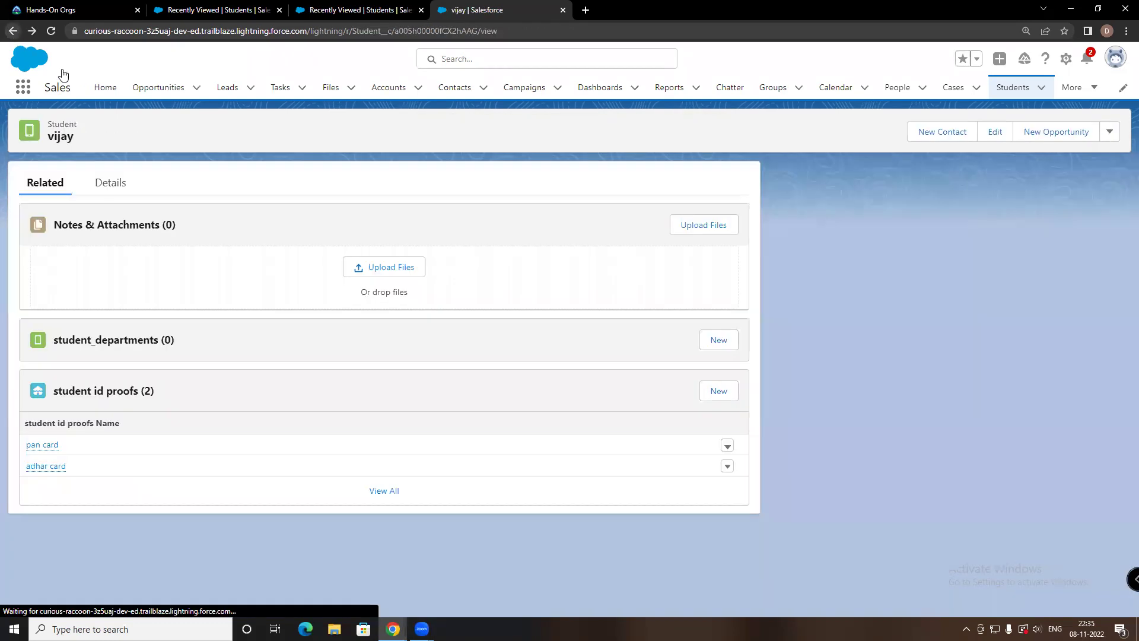
pyautogui.click(1041, 88)
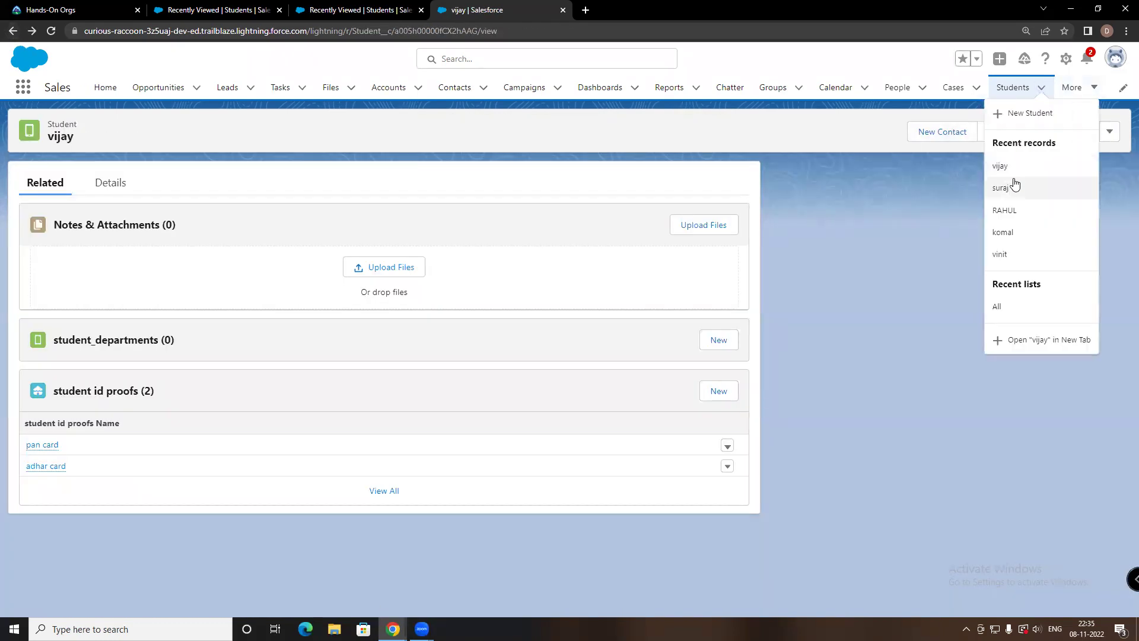
pyautogui.click(1072, 88)
pyautogui.click(1056, 143)
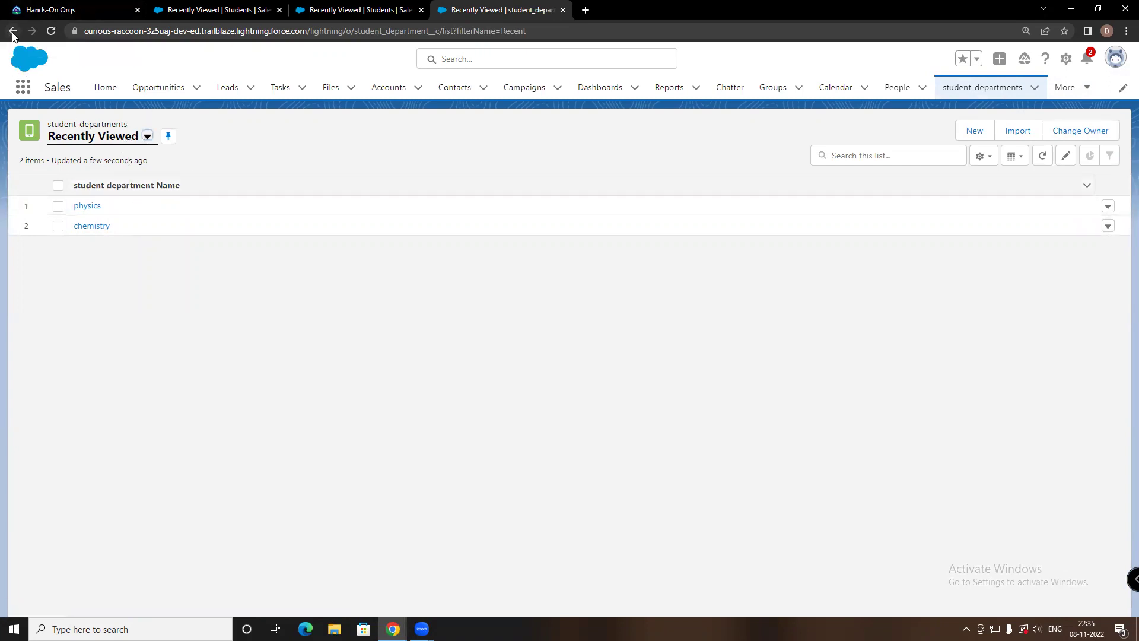
# Sort by name, review chemistry and physics, then delete the physics department
pyautogui.click(101, 185)
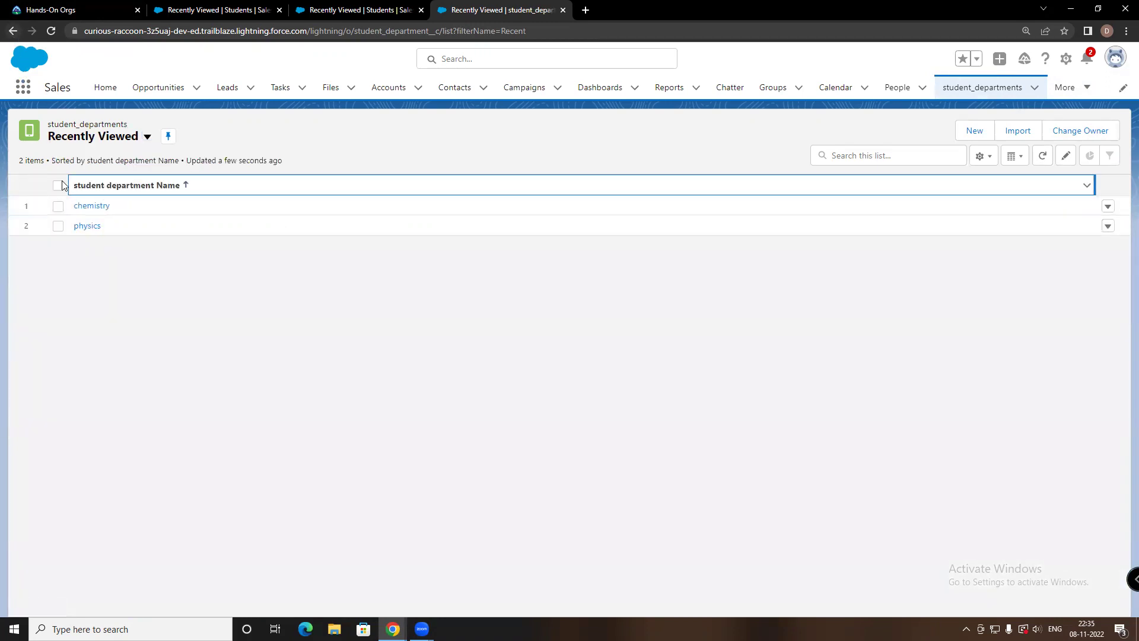
pyautogui.click(104, 205)
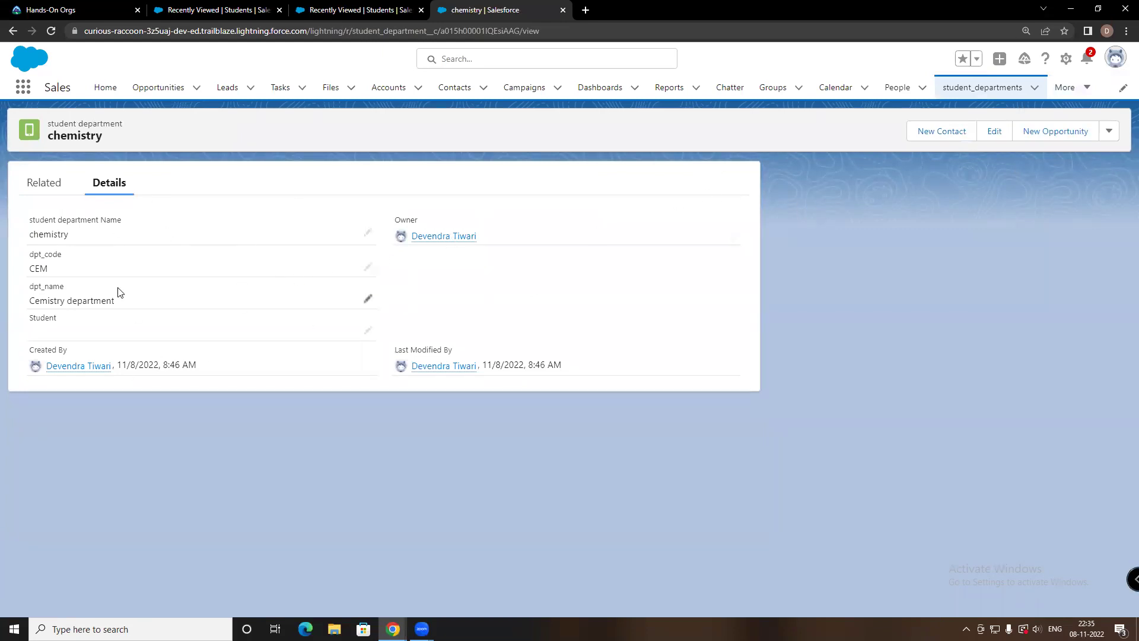
pyautogui.click(43, 184)
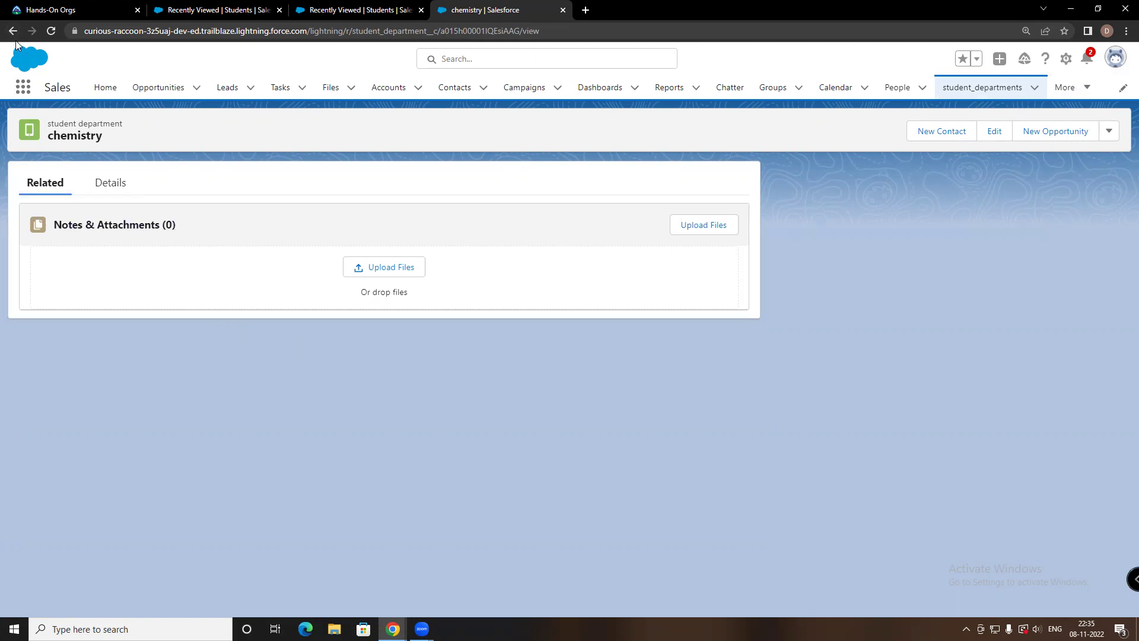
pyautogui.click(111, 185)
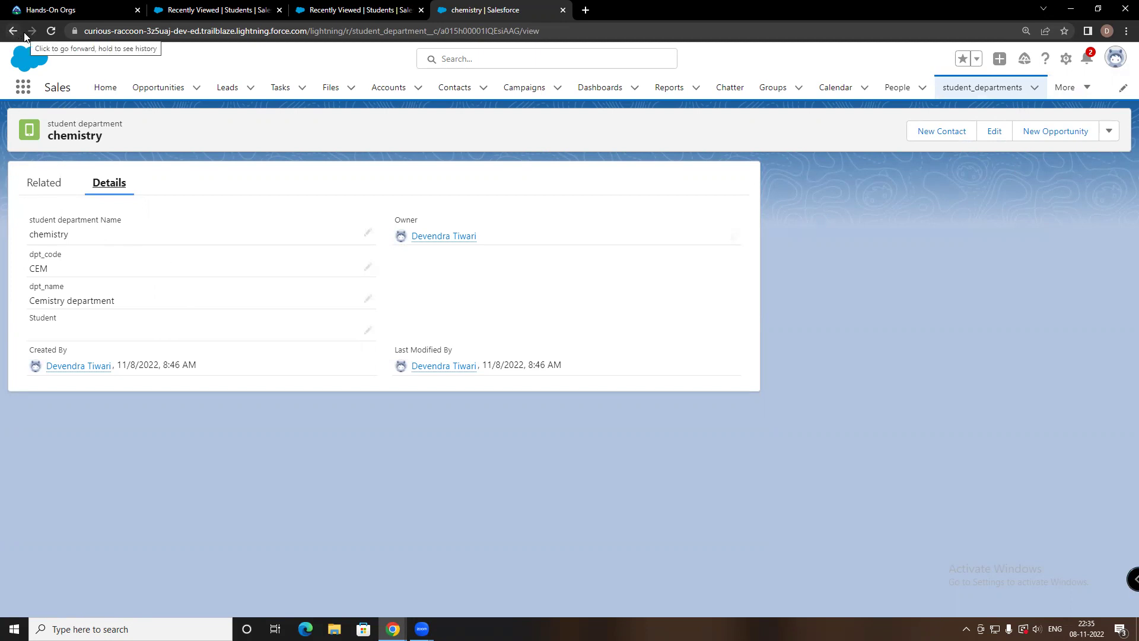
pyautogui.click(13, 31)
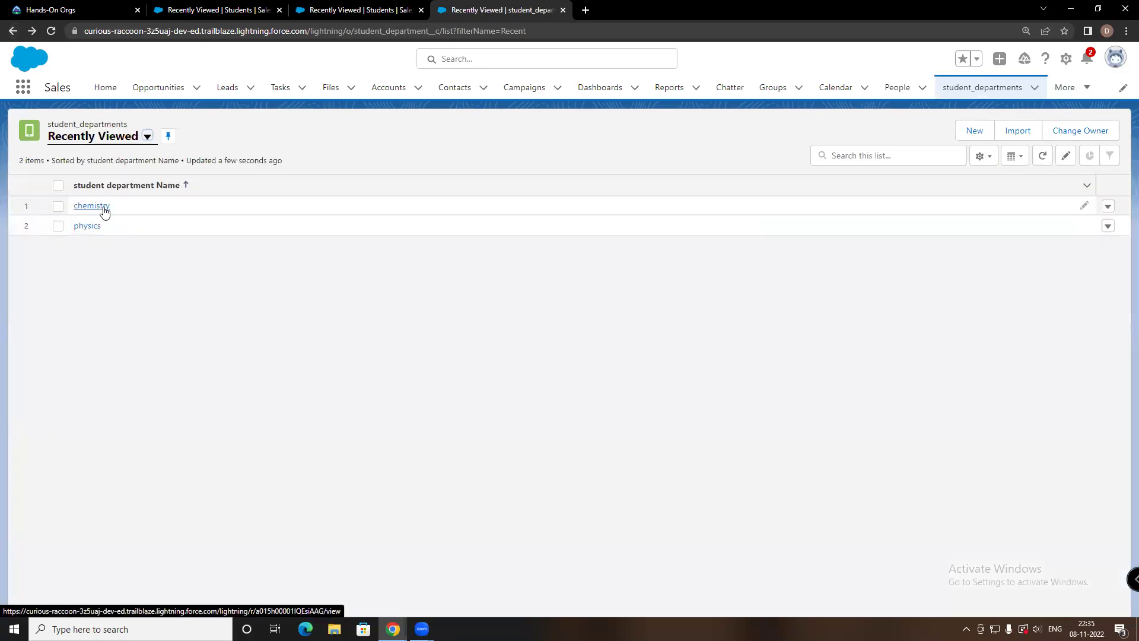
pyautogui.click(91, 226)
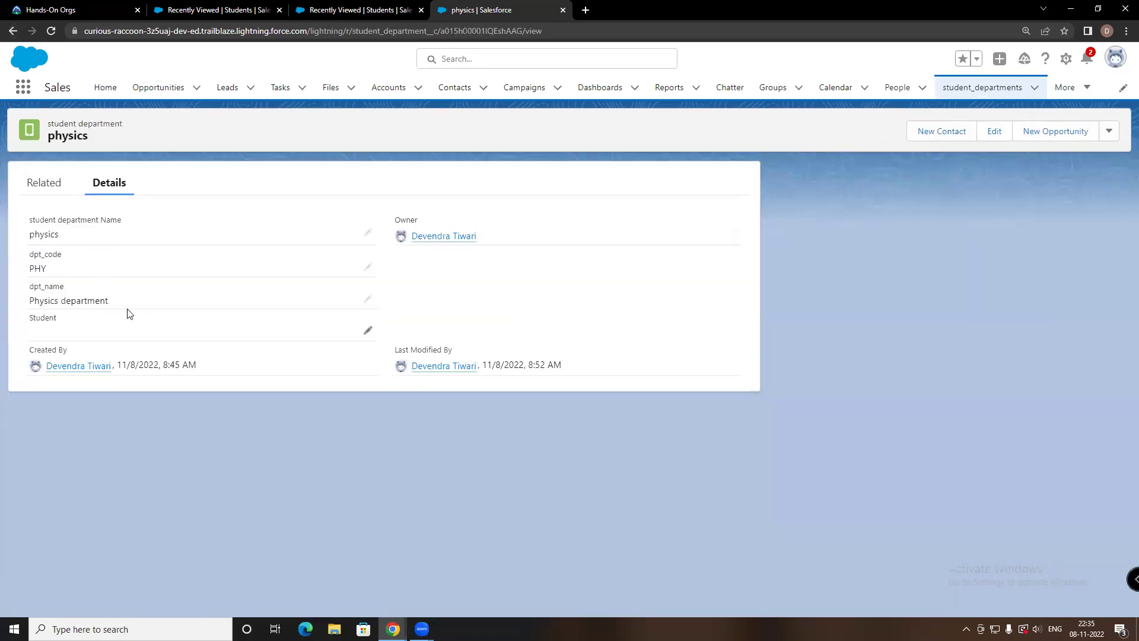
pyautogui.click(13, 32)
pyautogui.click(1107, 227)
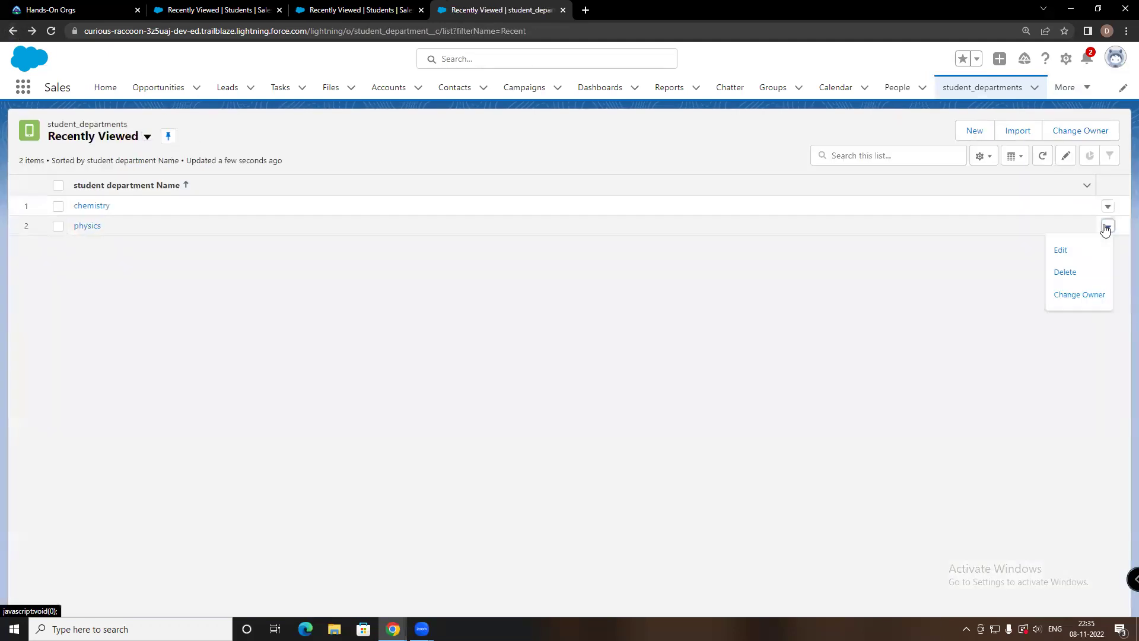
pyautogui.click(1065, 272)
pyautogui.click(750, 363)
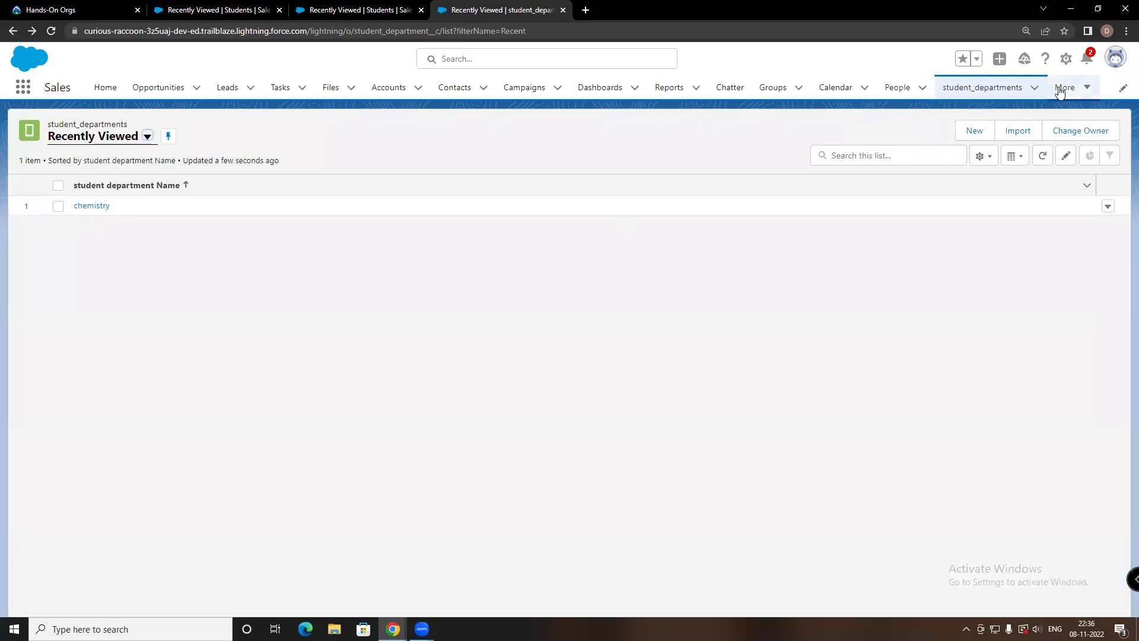
# Open a New student department form and enter the name 'Emp pnfo table'
pyautogui.click(976, 133)
pyautogui.press('Escape')
pyautogui.click(977, 131)
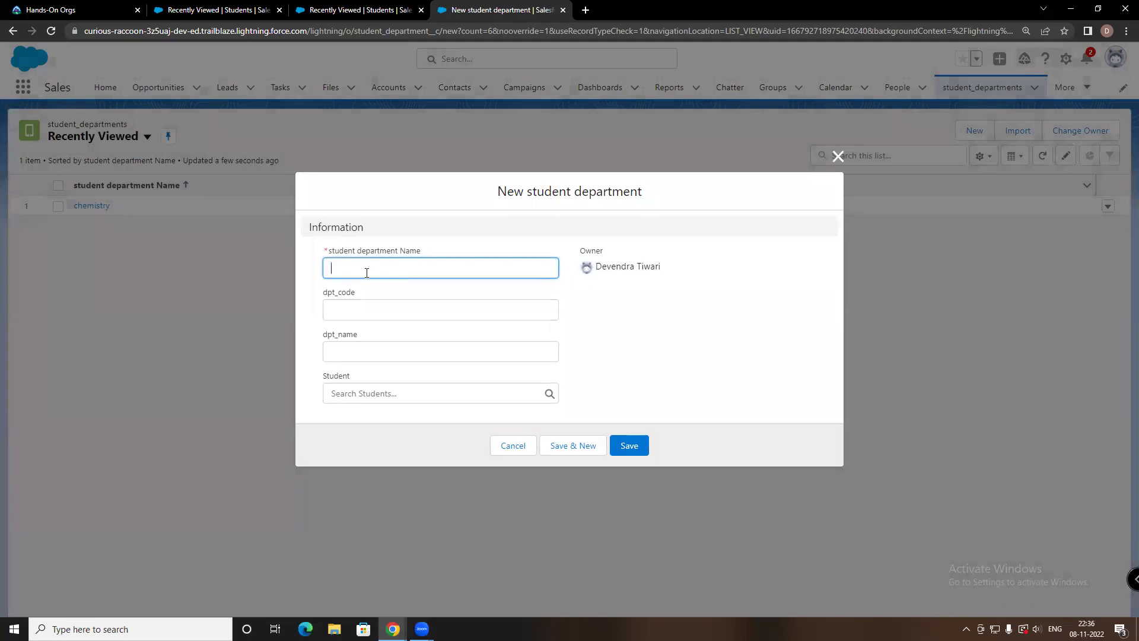
pyautogui.write('emp')
pyautogui.write(' p')
pyautogui.write('nfo')
pyautogui.write(' table')
pyautogui.click(356, 309)
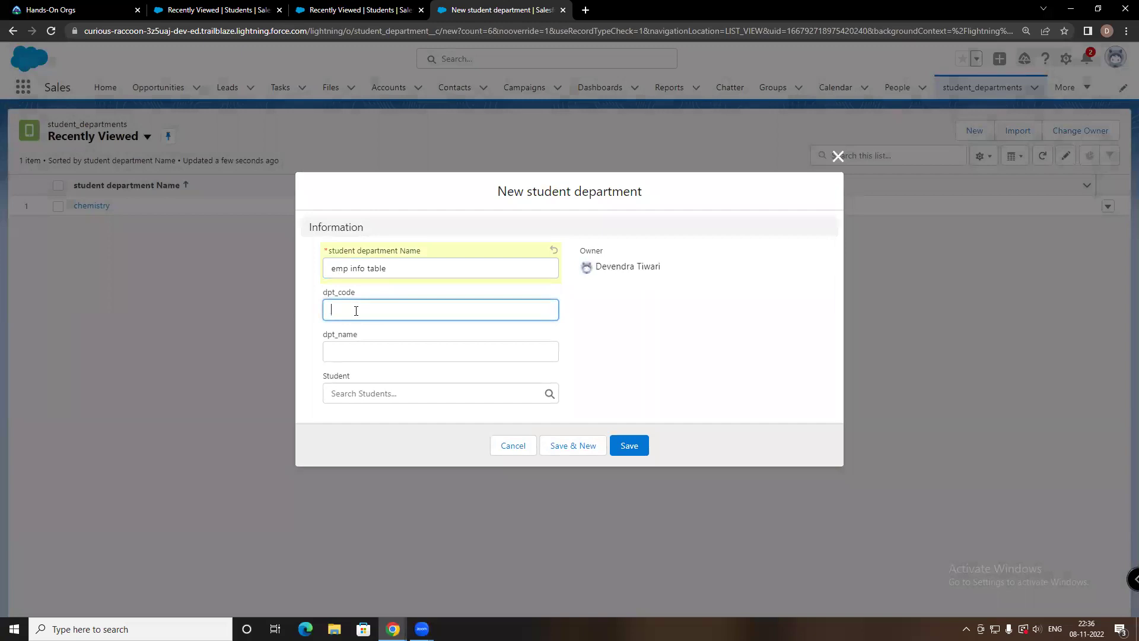
pyautogui.click(331, 269)
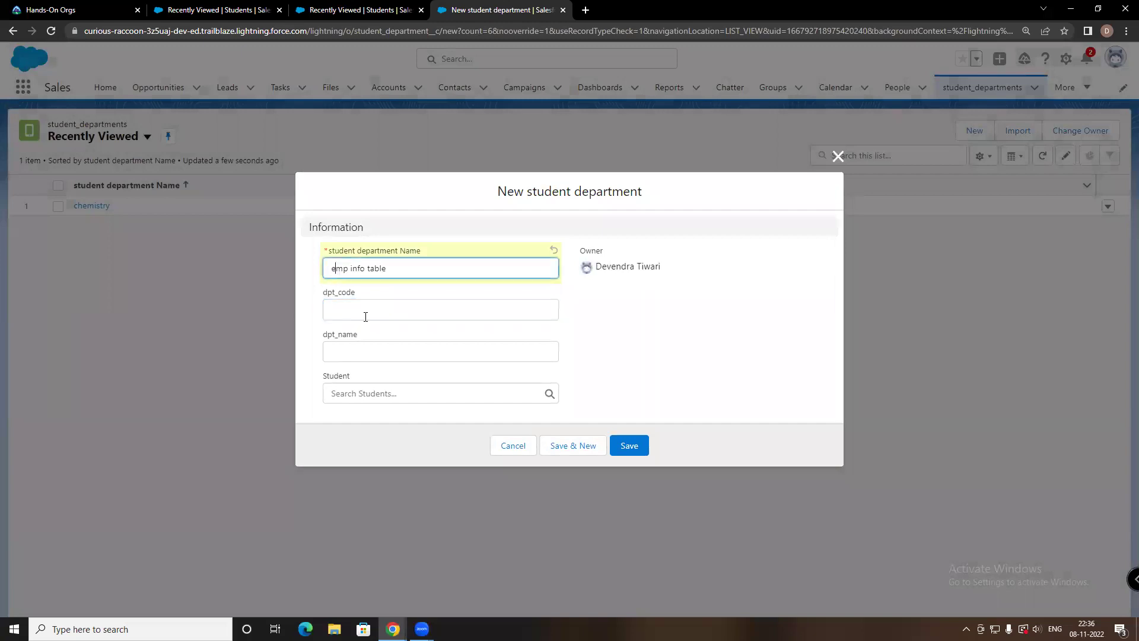
pyautogui.press('BackSpace')
pyautogui.write('d')
pyautogui.press('BackSpace')
pyautogui.write('E')
# Enter dpt_code EMP, then close the form without saving
pyautogui.click(344, 311)
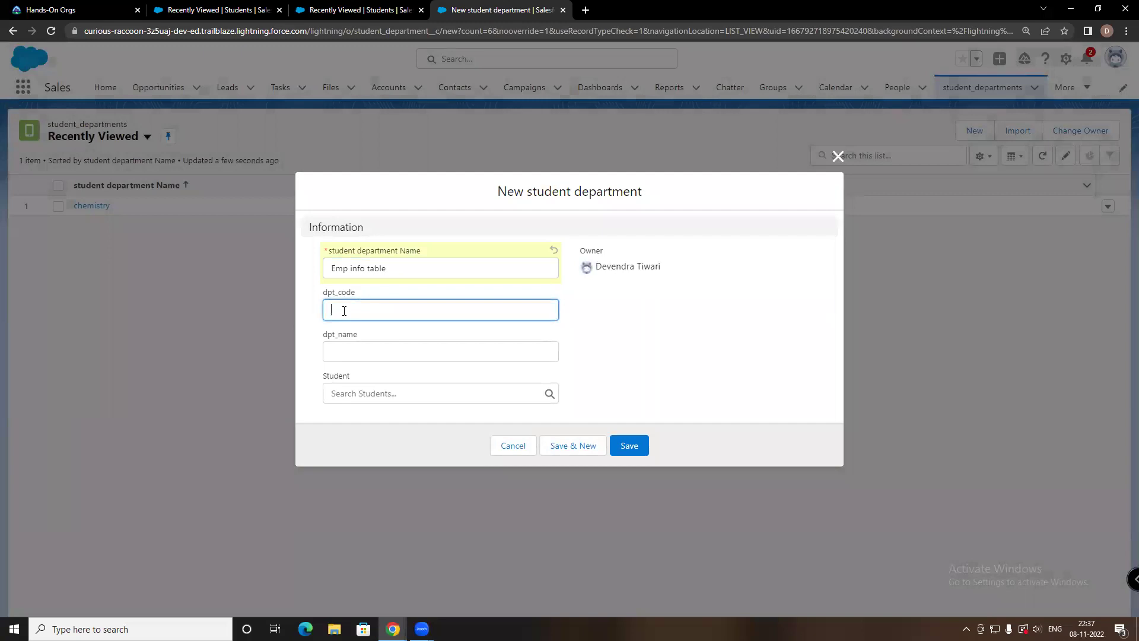
pyautogui.write('EMP INFO')
pyautogui.click(332, 353)
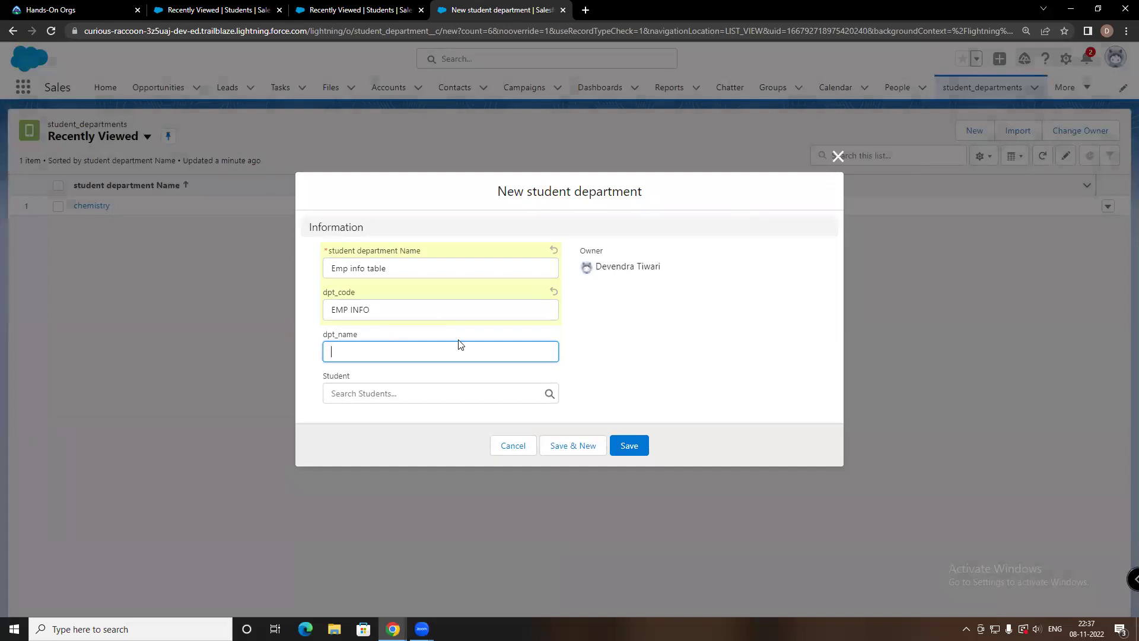
pyautogui.click(838, 157)
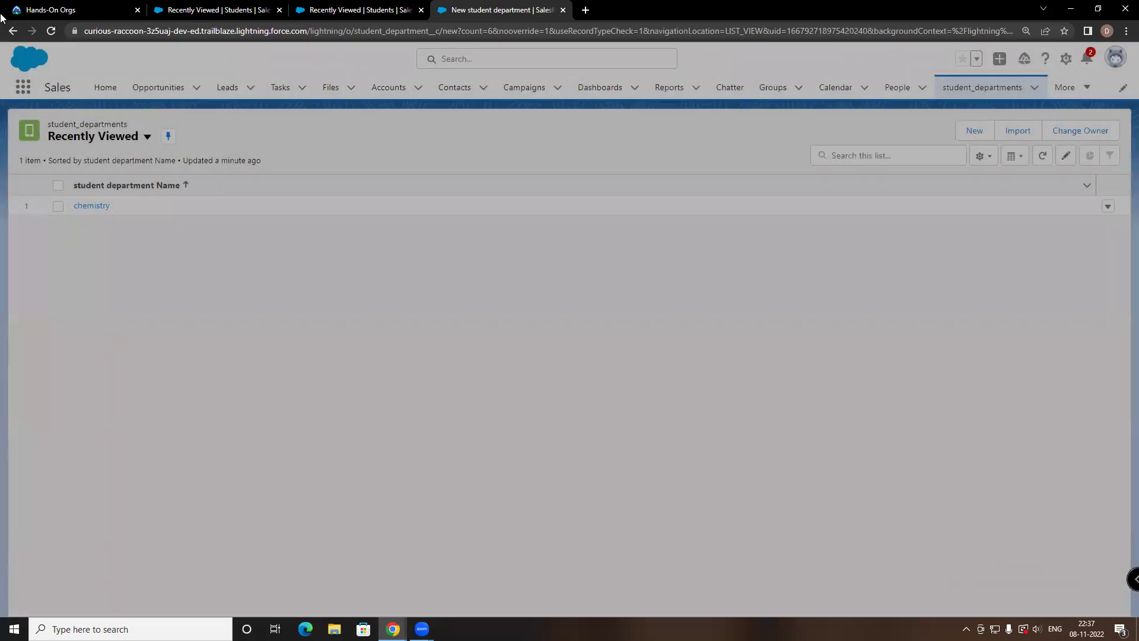
# Go to Setup's Object Manager and choose Create > Custom Object
pyautogui.click(152, 89)
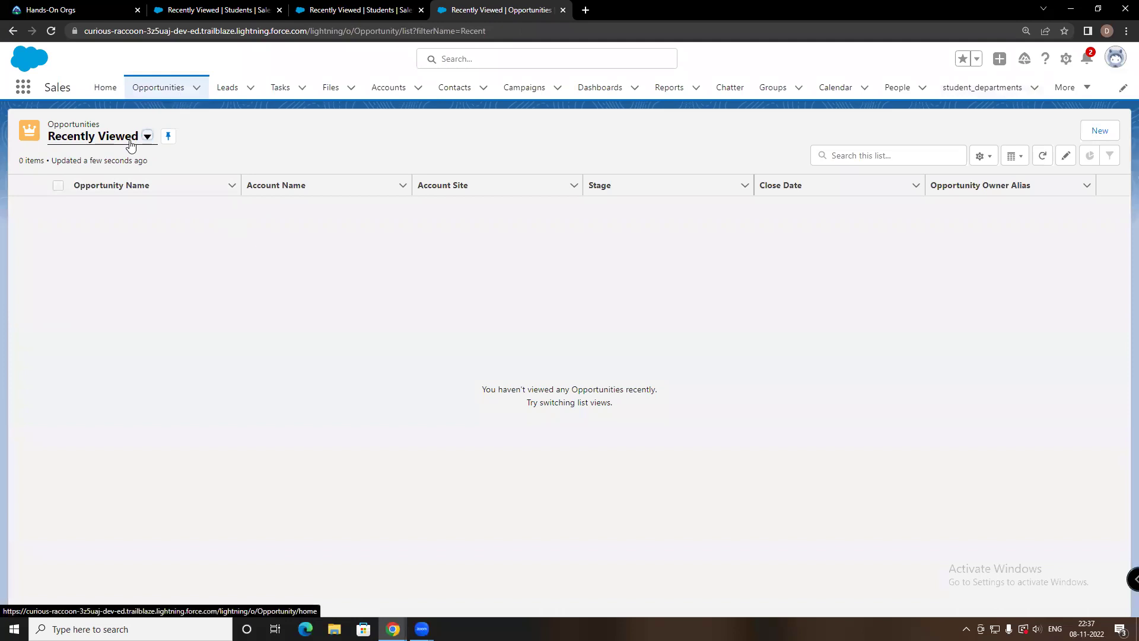
pyautogui.click(1066, 59)
pyautogui.click(984, 99)
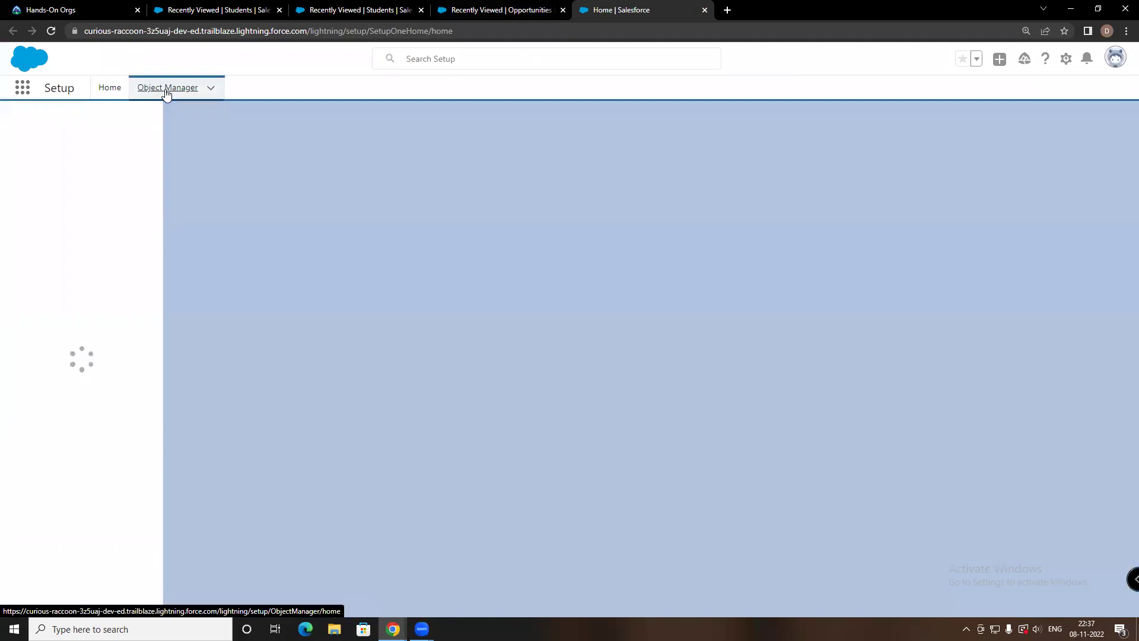
pyautogui.click(172, 88)
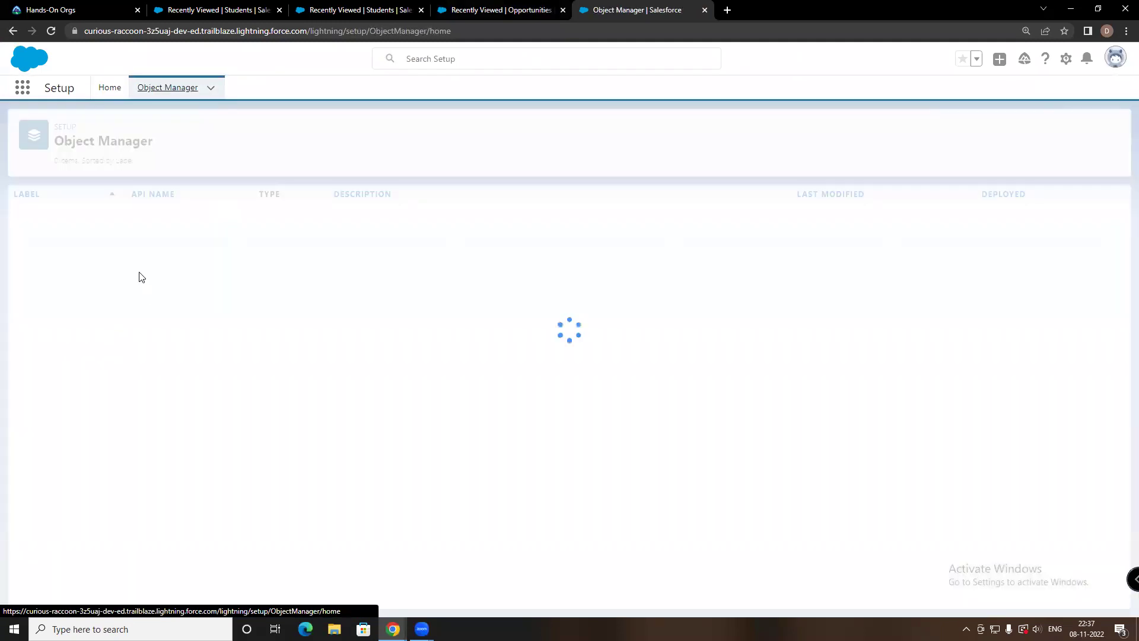
pyautogui.scroll(-4, 696, 305)
pyautogui.click(1075, 133)
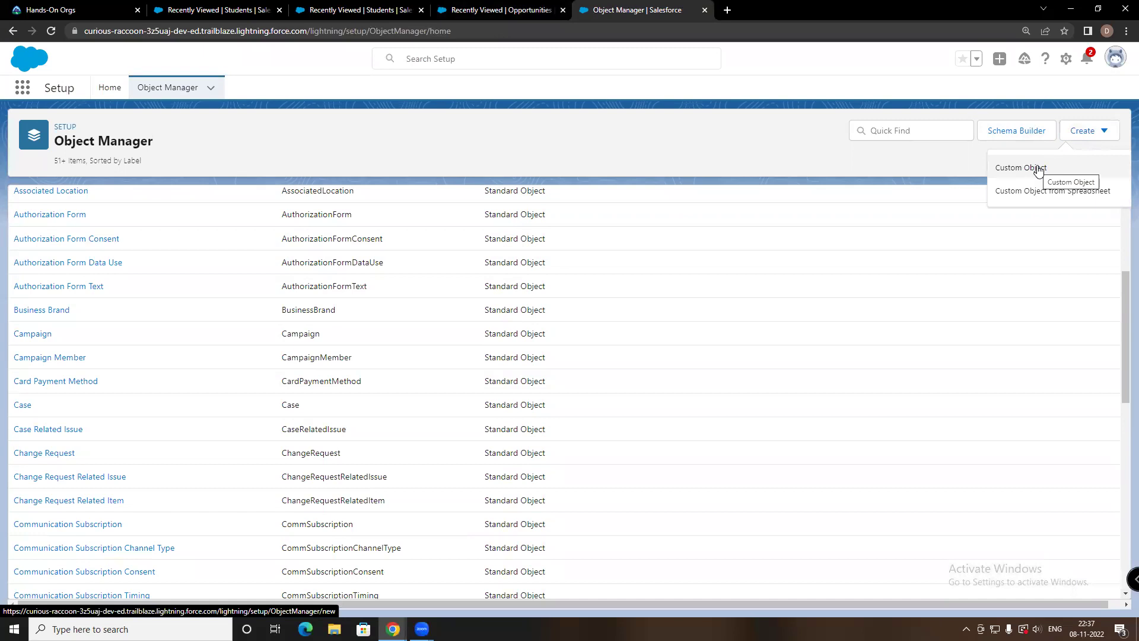
pyautogui.click(1038, 169)
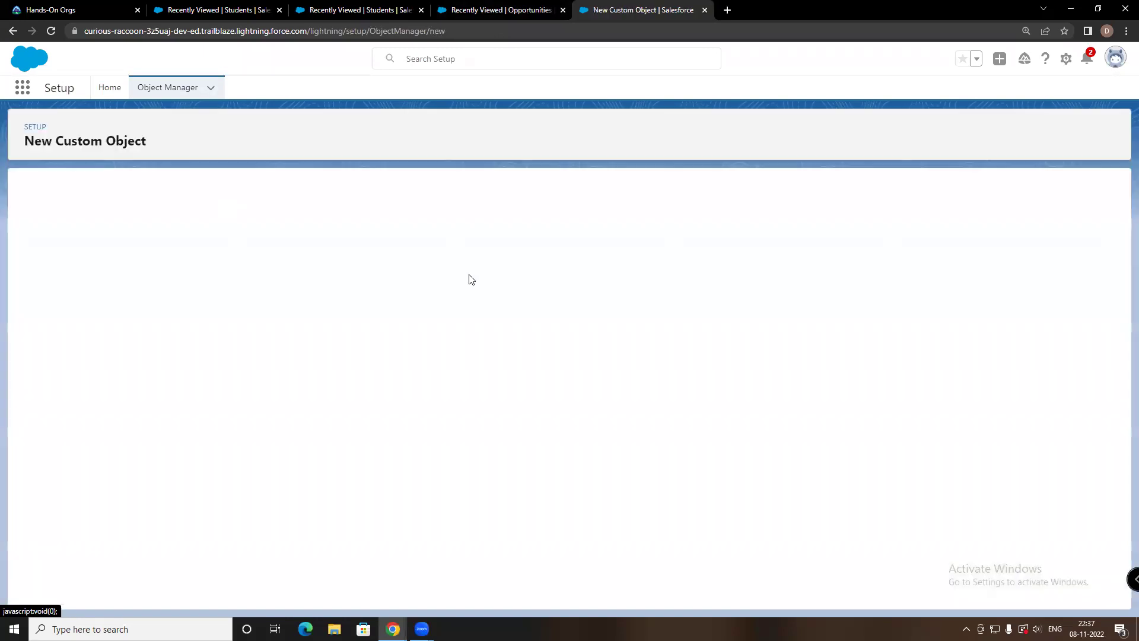
# Save custom object EMP INFO TABLE, plural EMP INFO TABLES, with notes and attachments enabled
pyautogui.click(266, 297)
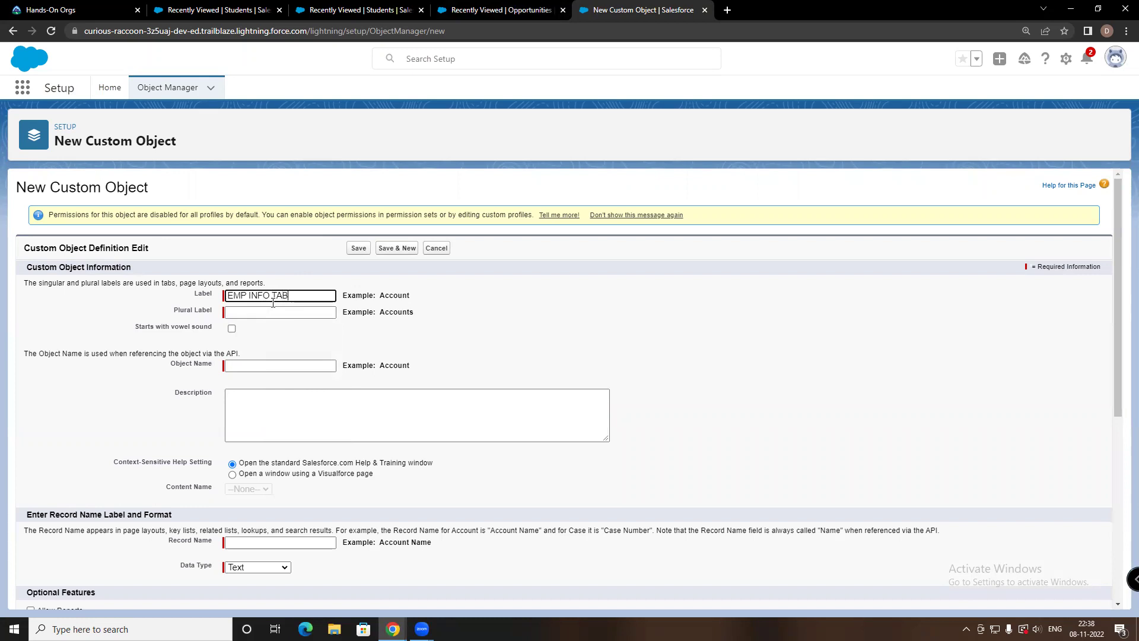
pyautogui.write('E')
pyautogui.click(270, 312)
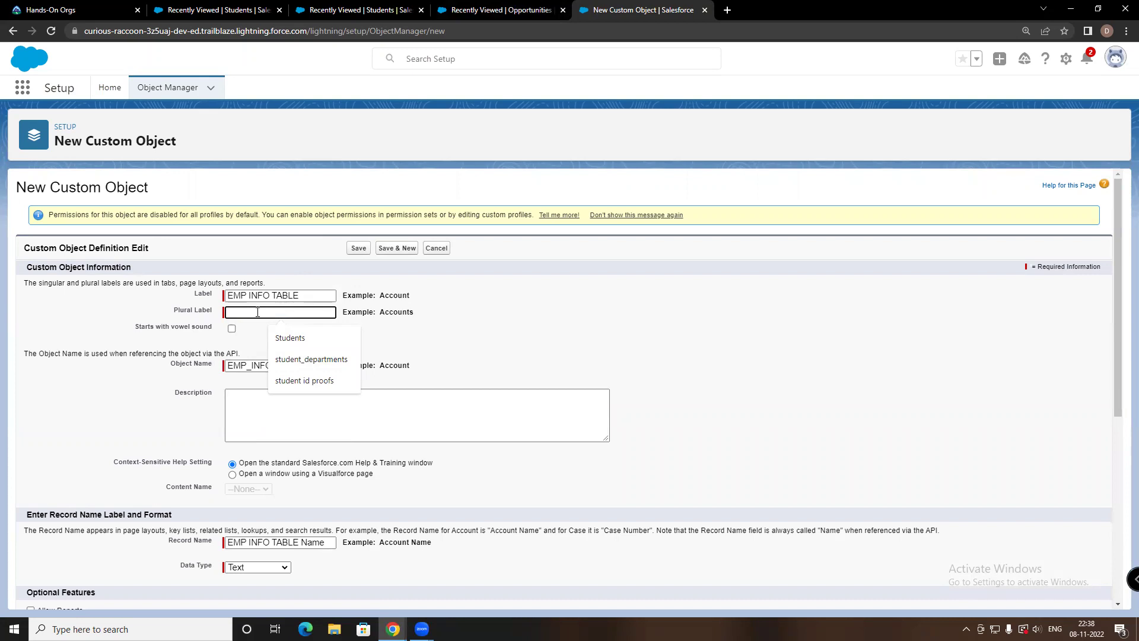
pyautogui.write('EMP INFO TABL')
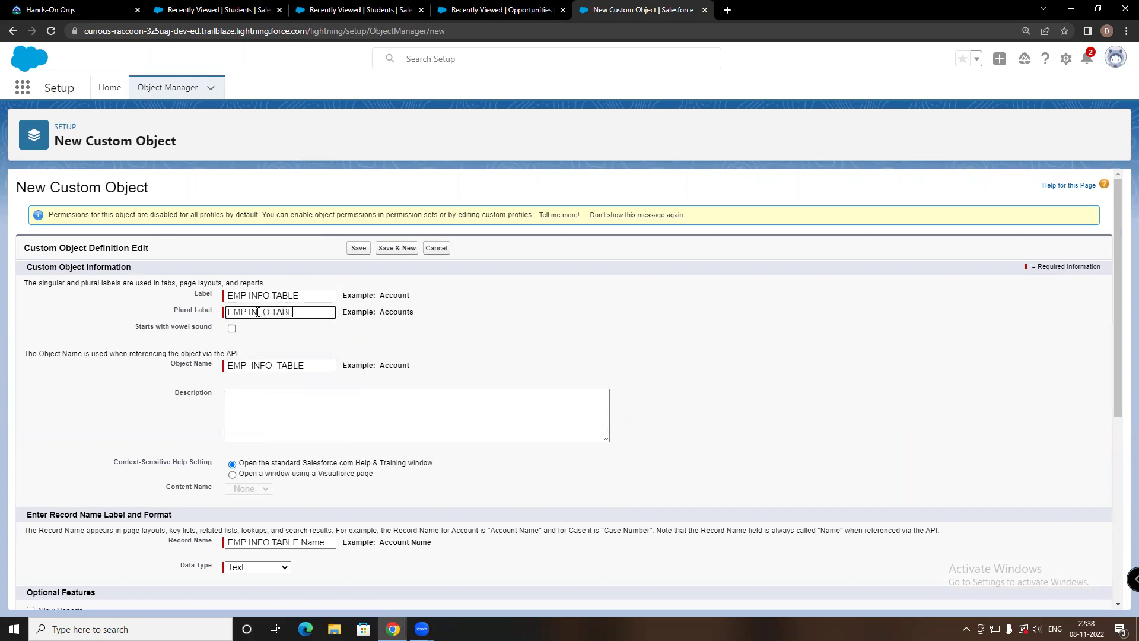
pyautogui.write('ES')
pyautogui.scroll(-1, 587, 311)
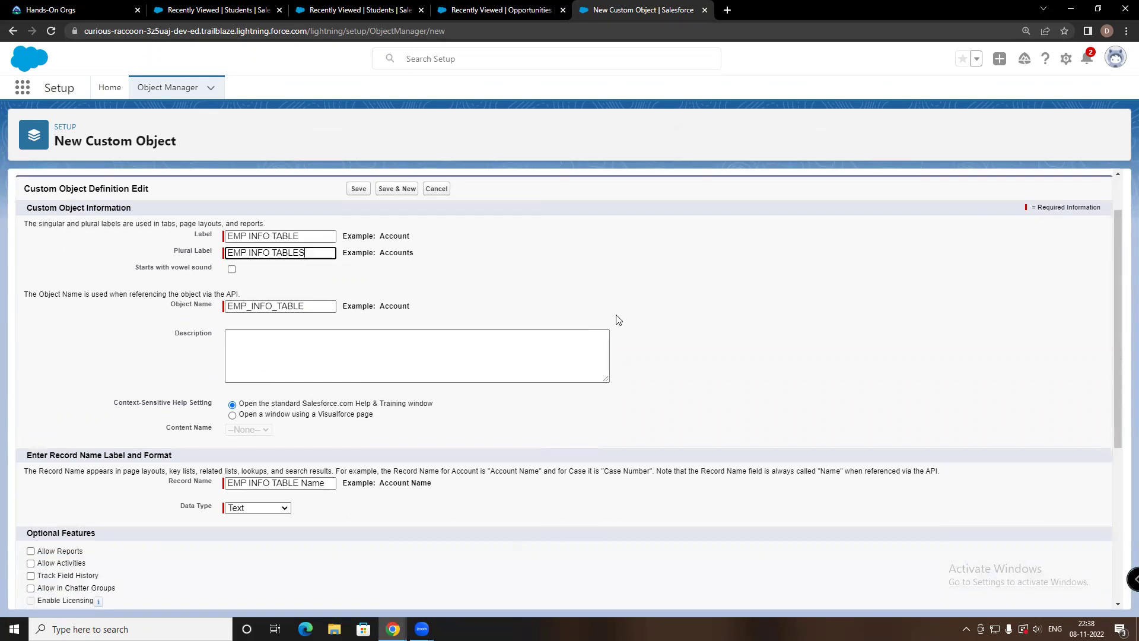
pyautogui.scroll(-3, 825, 424)
pyautogui.scroll(3, 795, 372)
pyautogui.scroll(1, 305, 332)
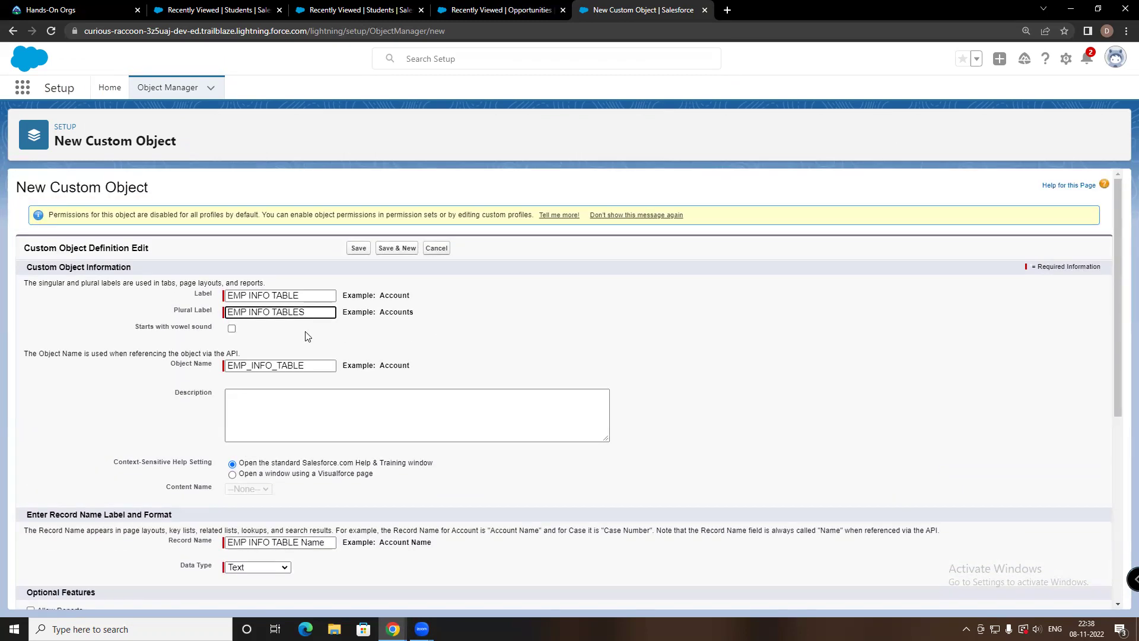
pyautogui.scroll(-6, 783, 382)
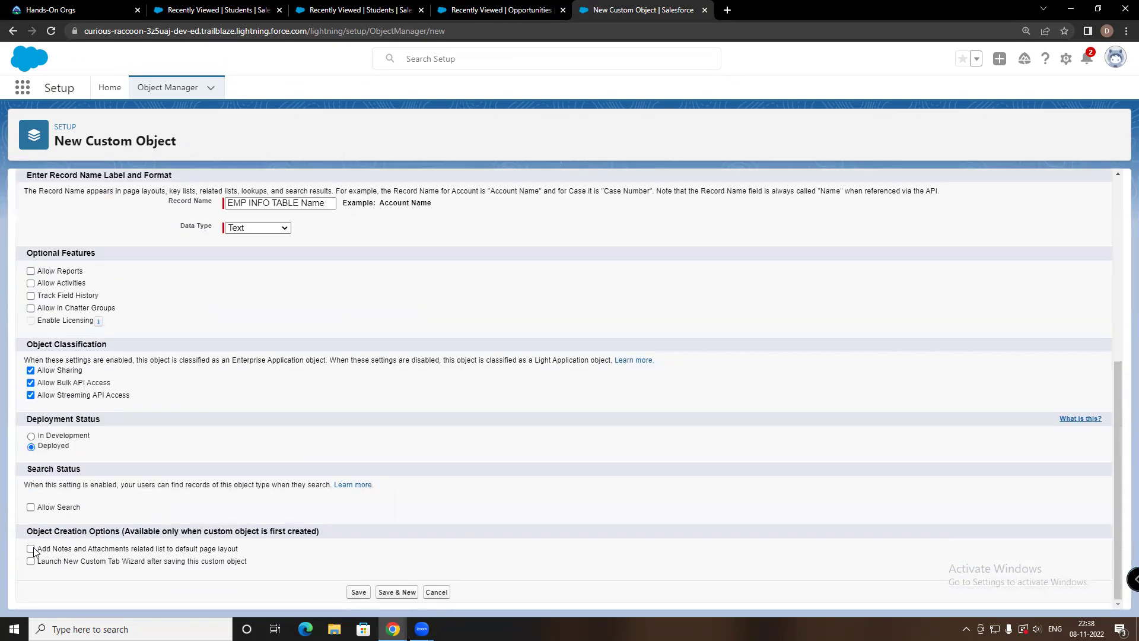
pyautogui.click(30, 549)
pyautogui.click(358, 593)
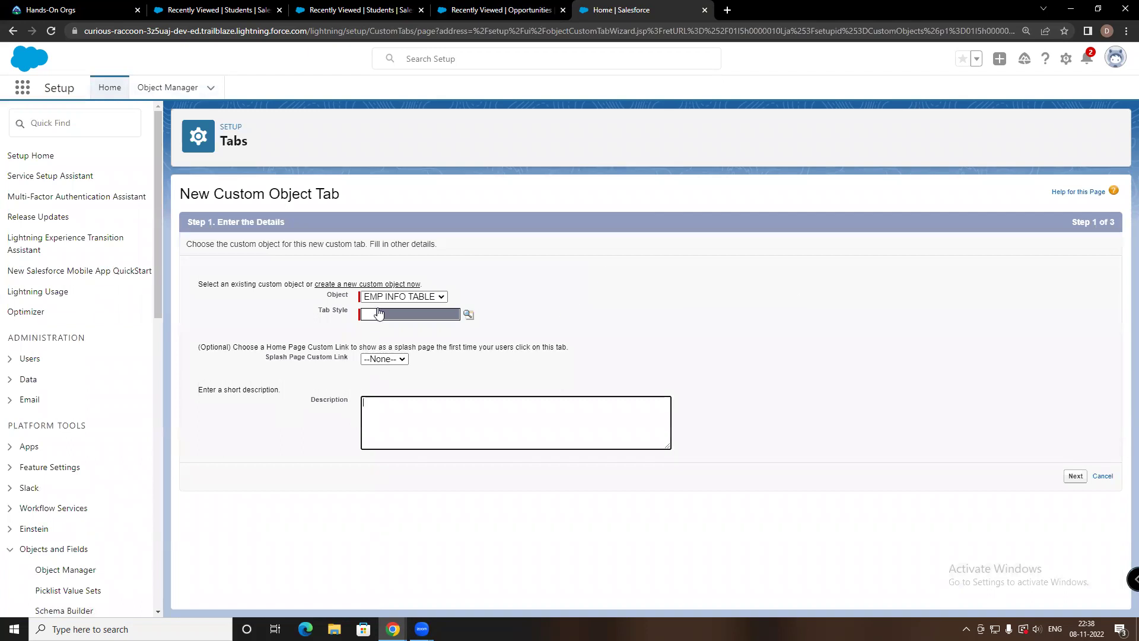
# Pick a tab style for EMP INFO TABLE, accept default profiles and apps, and save the tab
pyautogui.click(367, 314)
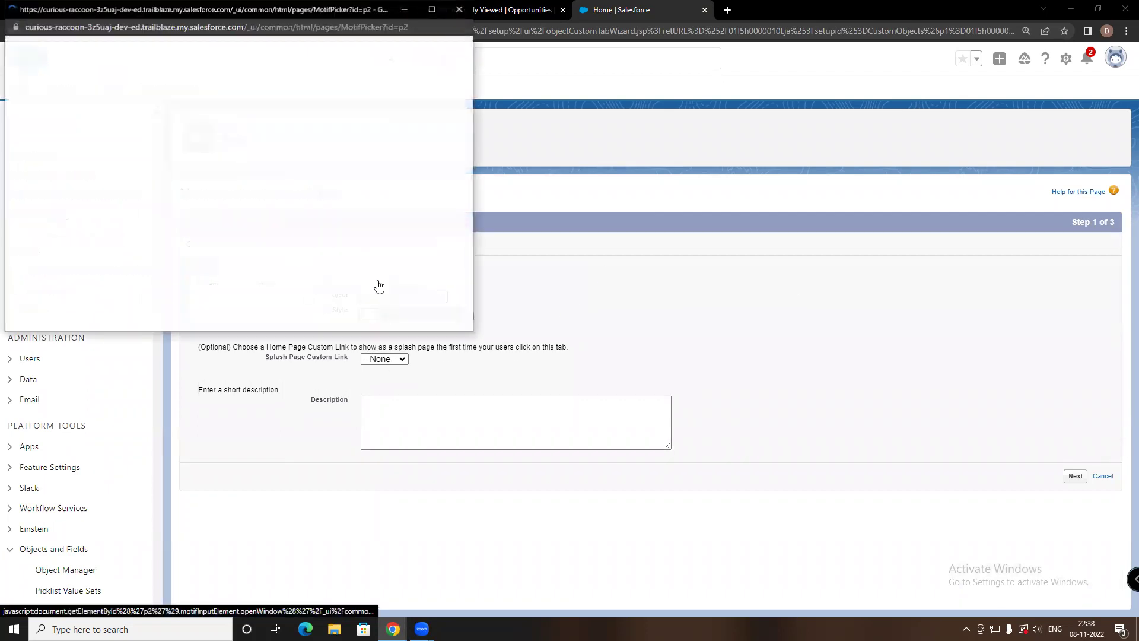
pyautogui.click(623, 311)
pyautogui.click(367, 315)
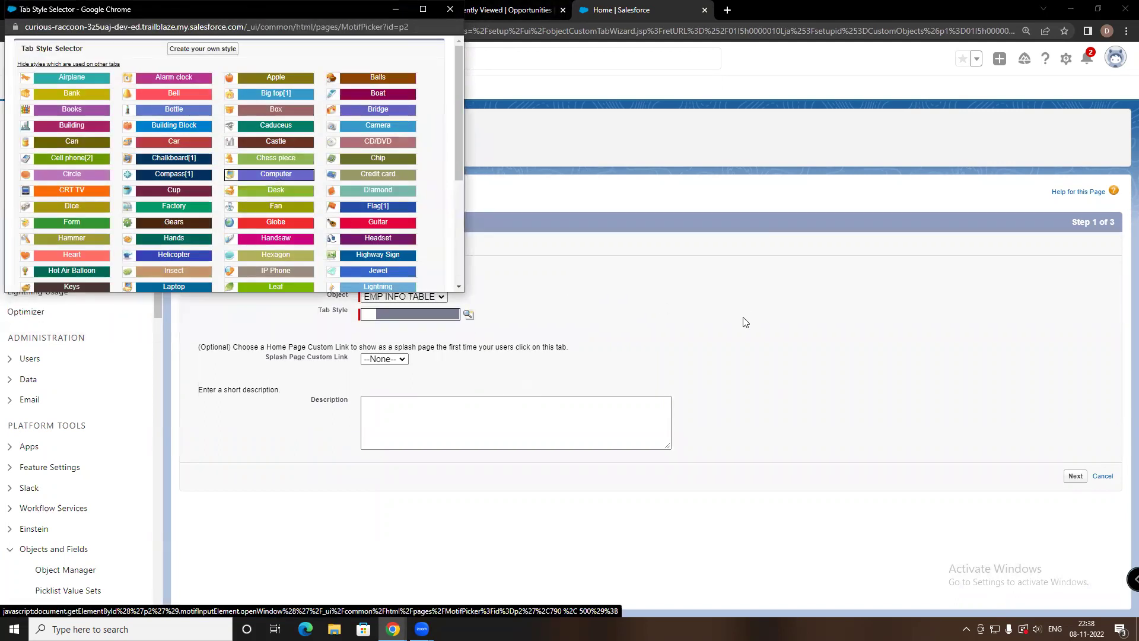
pyautogui.click(1076, 478)
pyautogui.scroll(-5, 590, 399)
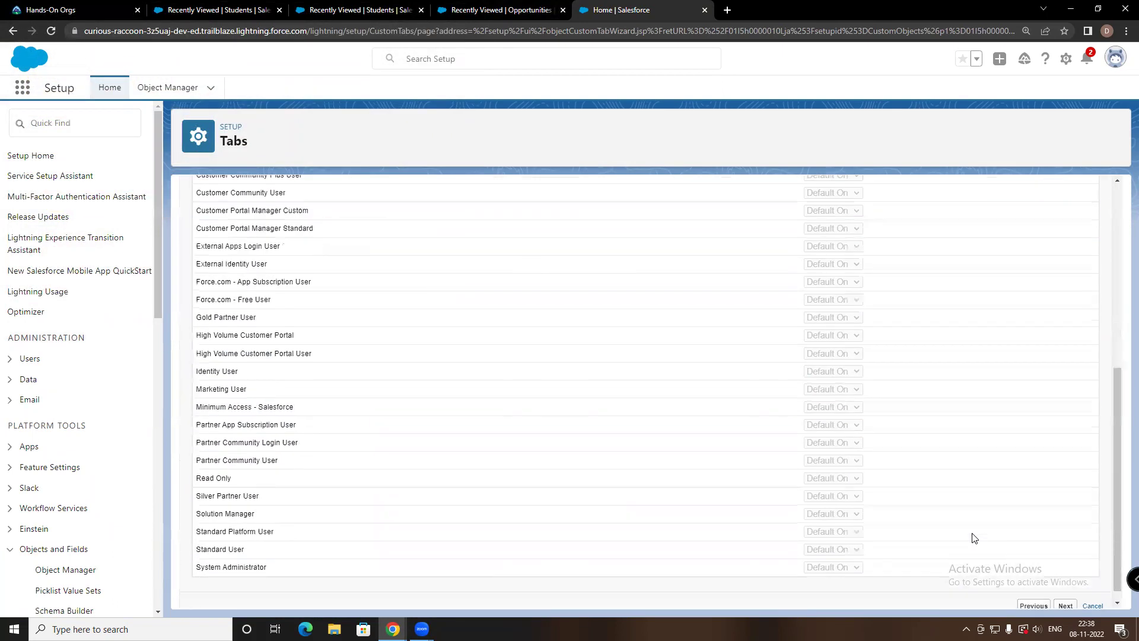
pyautogui.click(1061, 595)
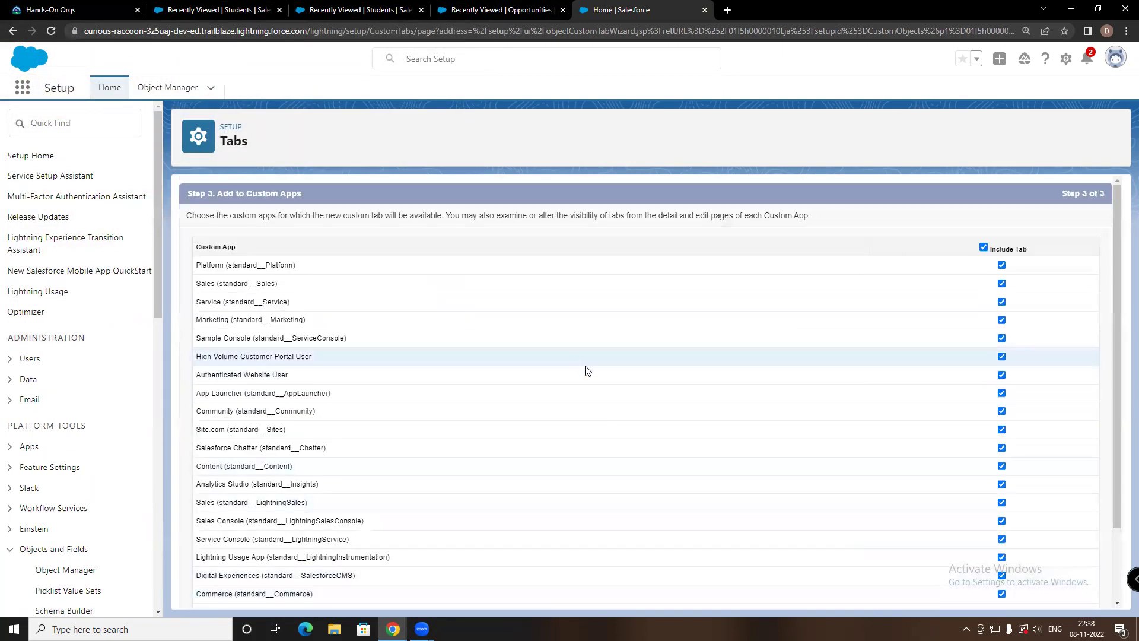
pyautogui.scroll(-3, 585, 371)
pyautogui.click(1058, 594)
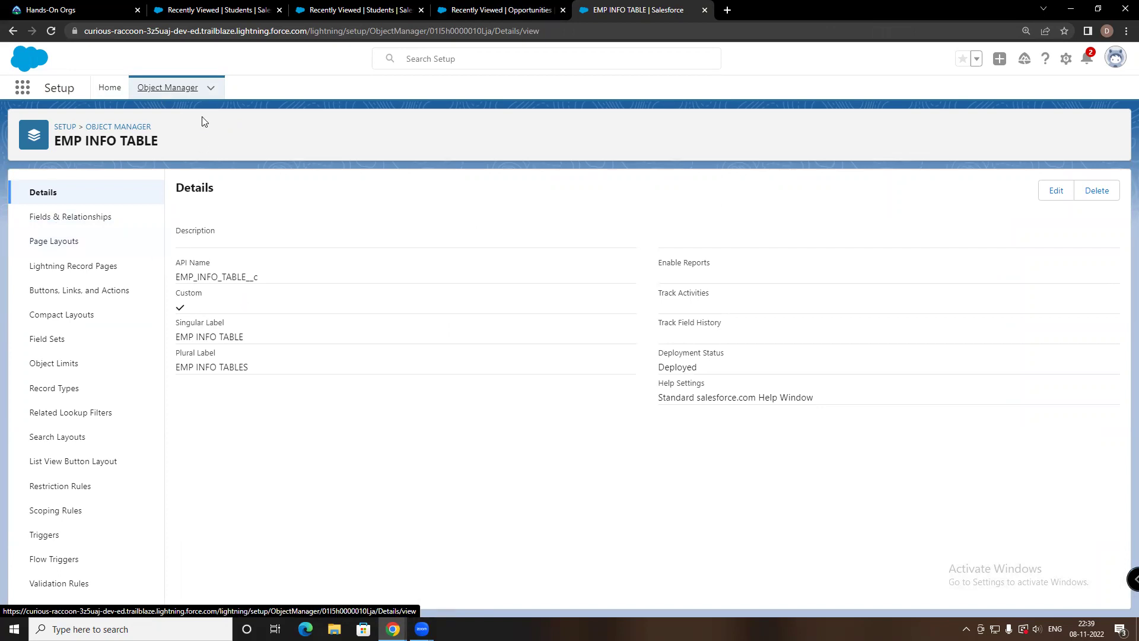
# Start a new custom object labelled EMP SALARY TABLE, with plural label EMP SALARY TABLES
pyautogui.click(172, 91)
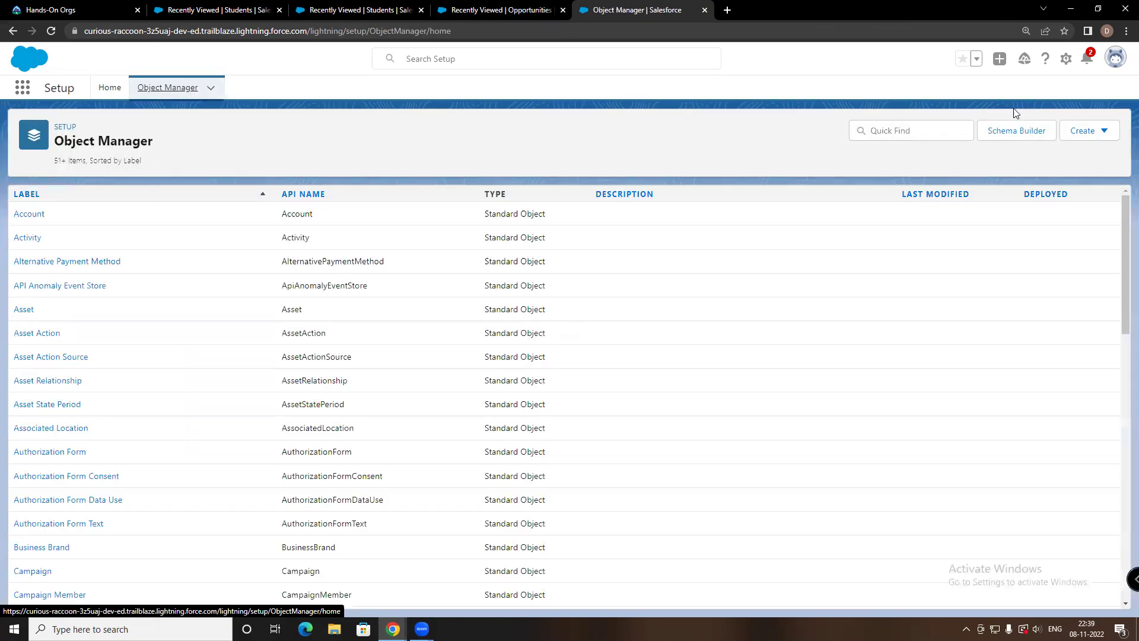
pyautogui.click(1098, 138)
pyautogui.click(1053, 168)
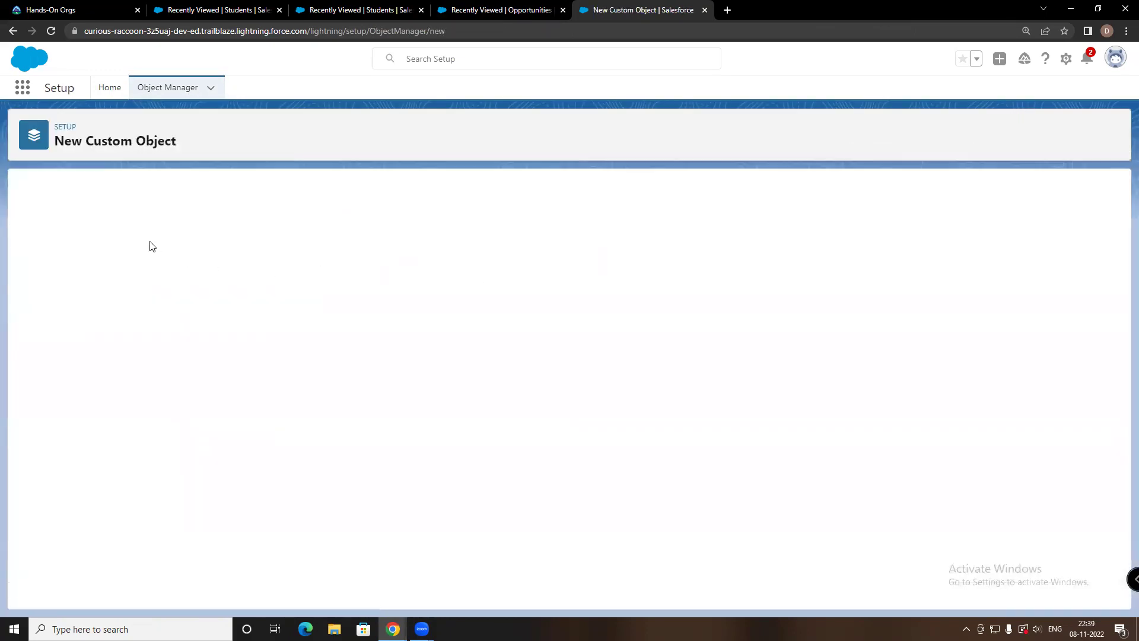
pyautogui.click(244, 299)
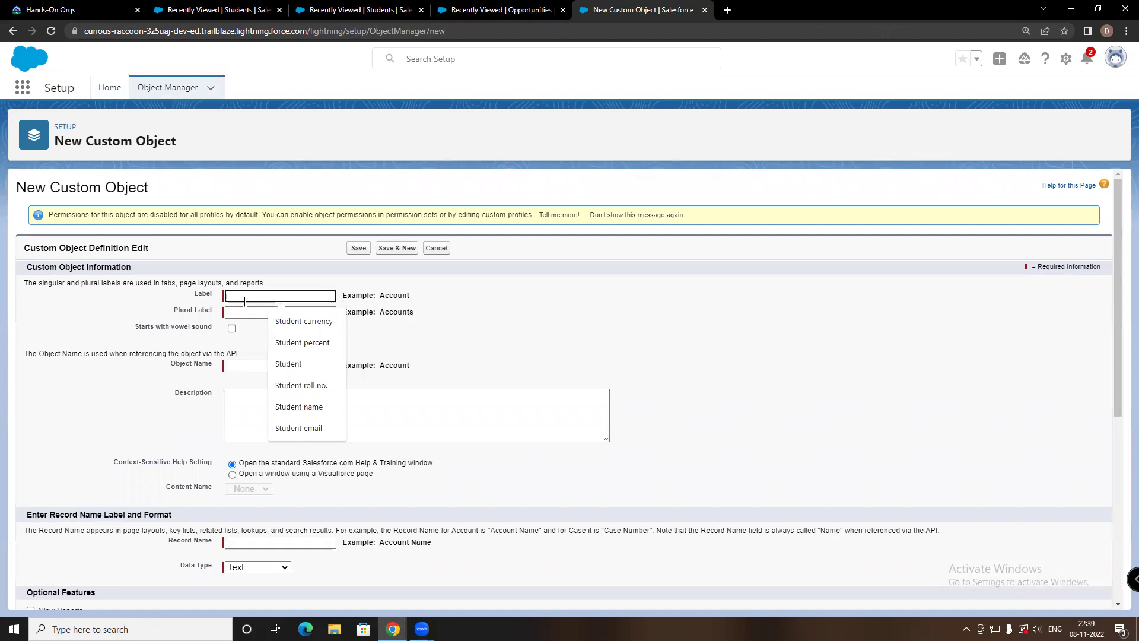
pyautogui.write('EM')
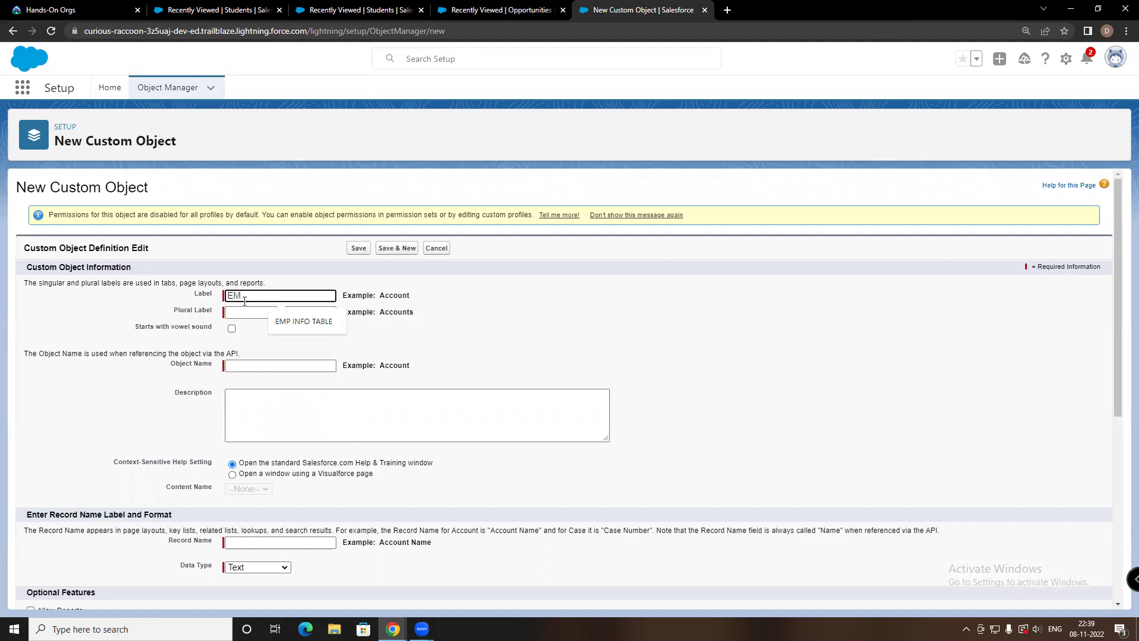
pyautogui.write('P SALARY TABLE')
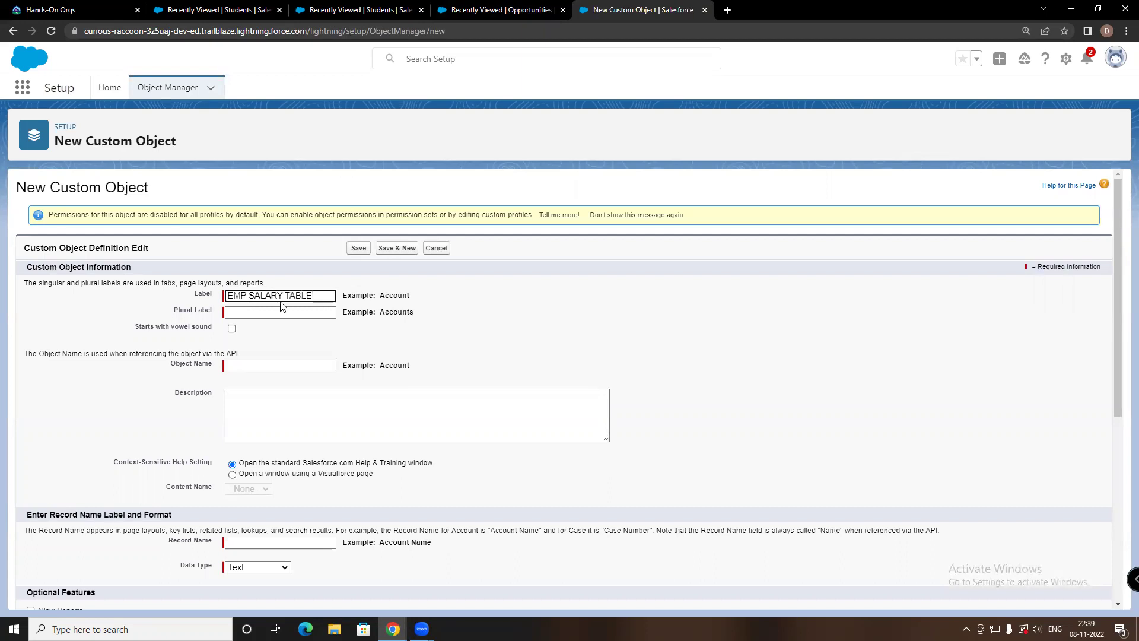
pyautogui.click(281, 312)
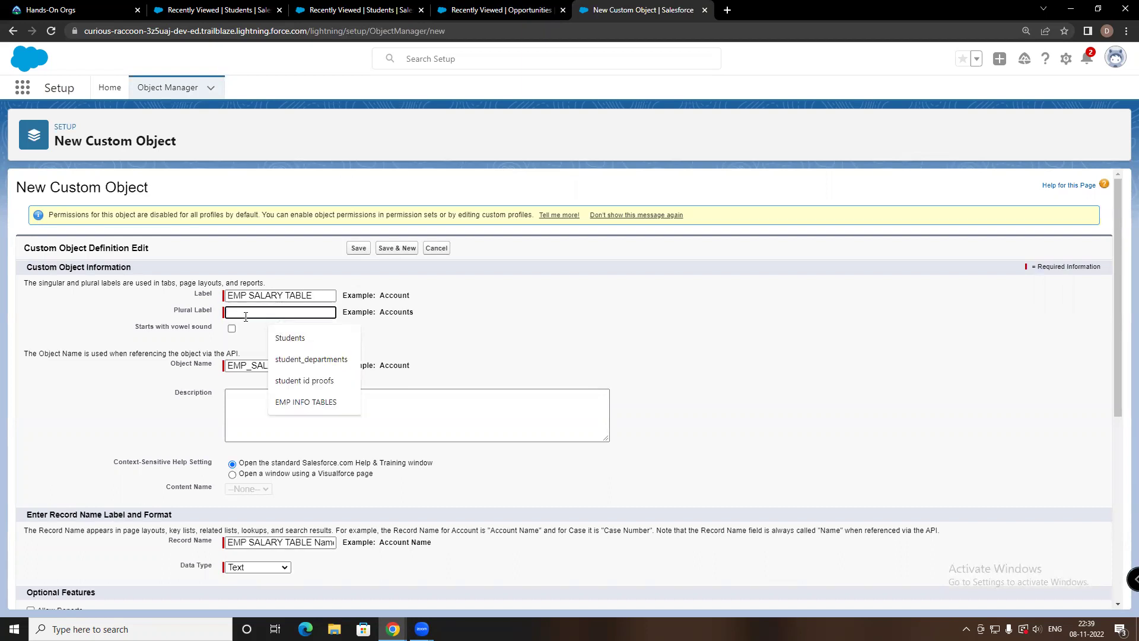
pyautogui.moveTo(232, 297); pyautogui.dragTo(318, 293)
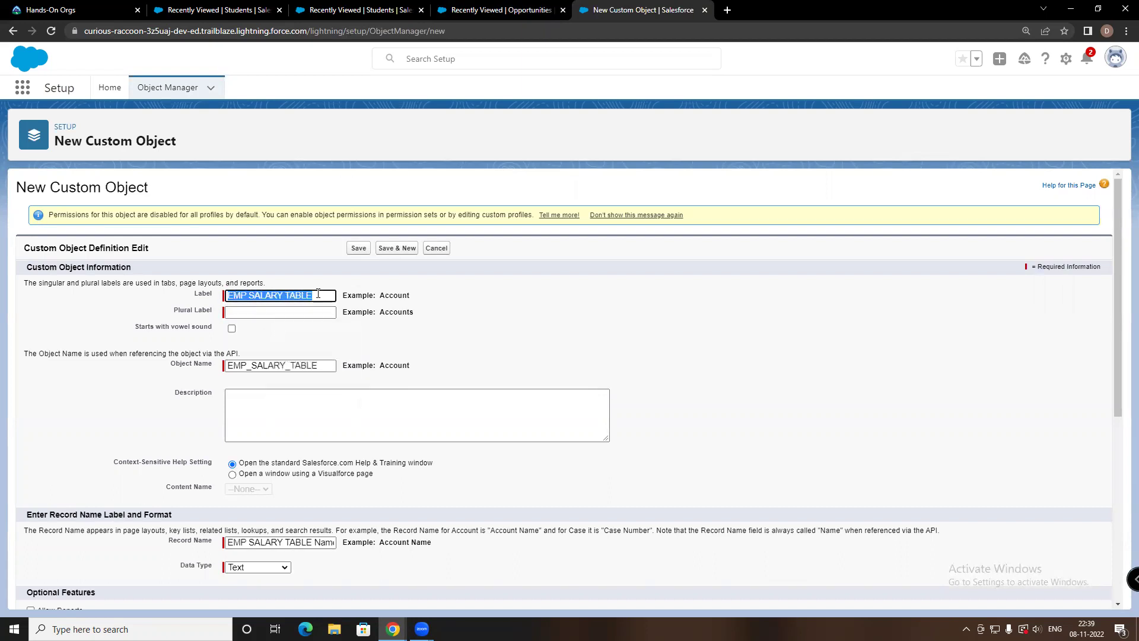
pyautogui.rightClick(277, 298)
pyautogui.click(288, 374)
pyautogui.rightClick(256, 314)
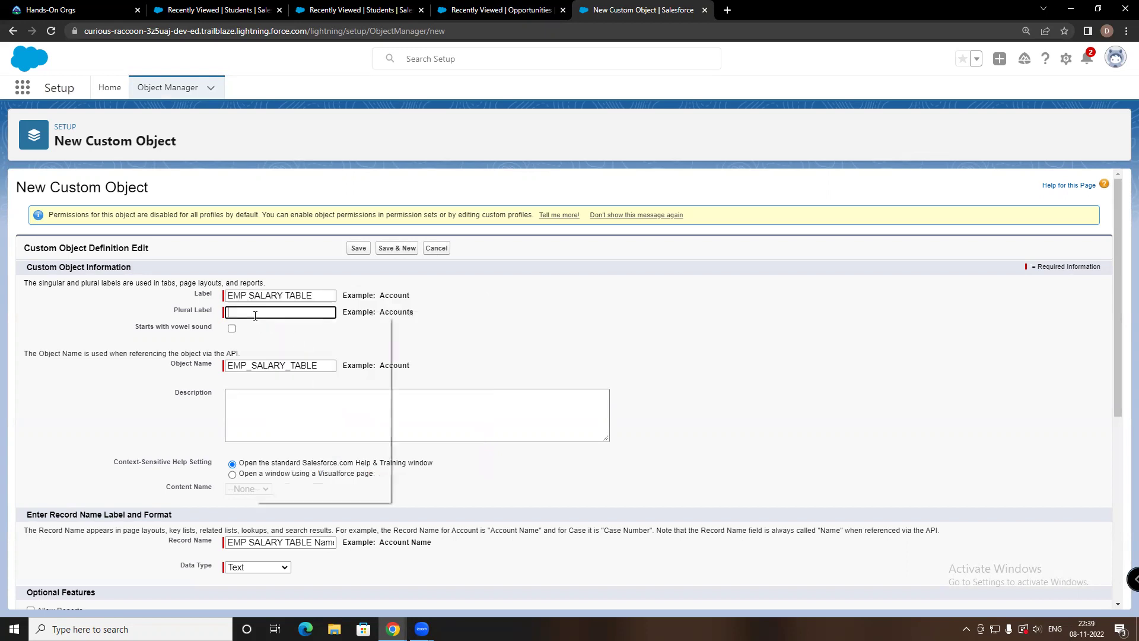
pyautogui.click(285, 409)
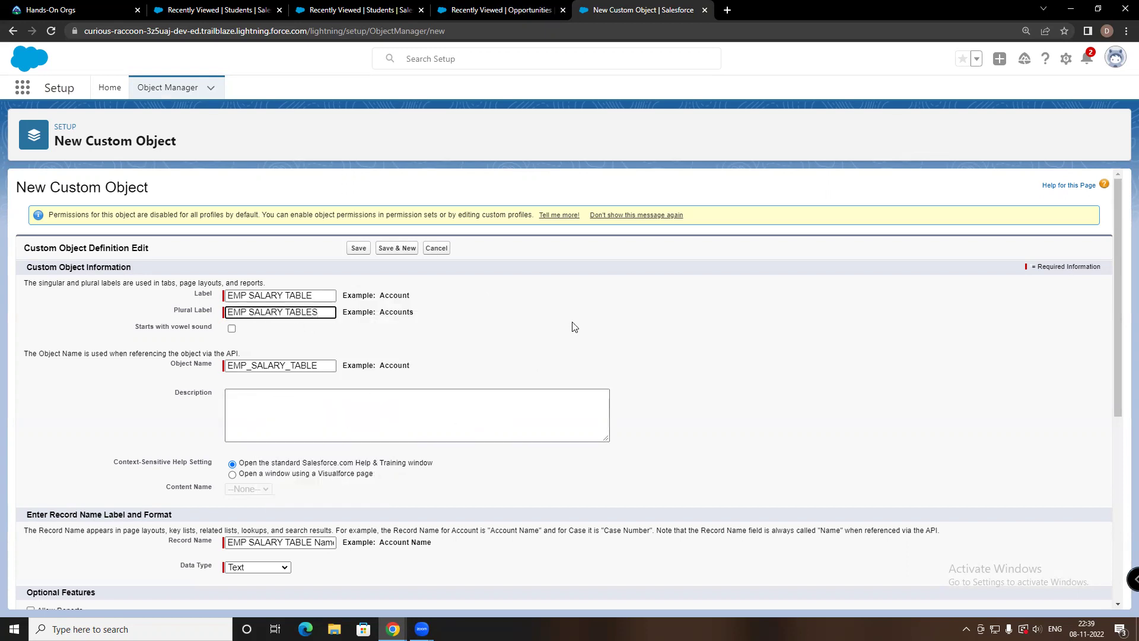
# Enable notes and attachments and save the EMP SALARY TABLE object
pyautogui.scroll(-5, 542, 378)
pyautogui.scroll(-1, 254, 504)
pyautogui.click(30, 548)
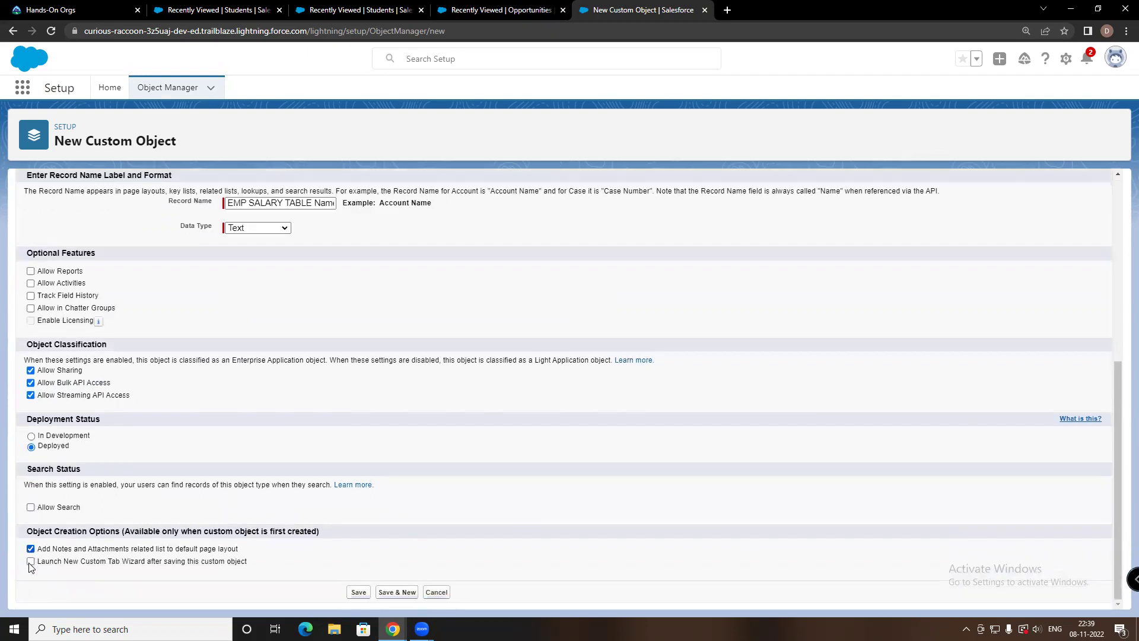
pyautogui.click(359, 592)
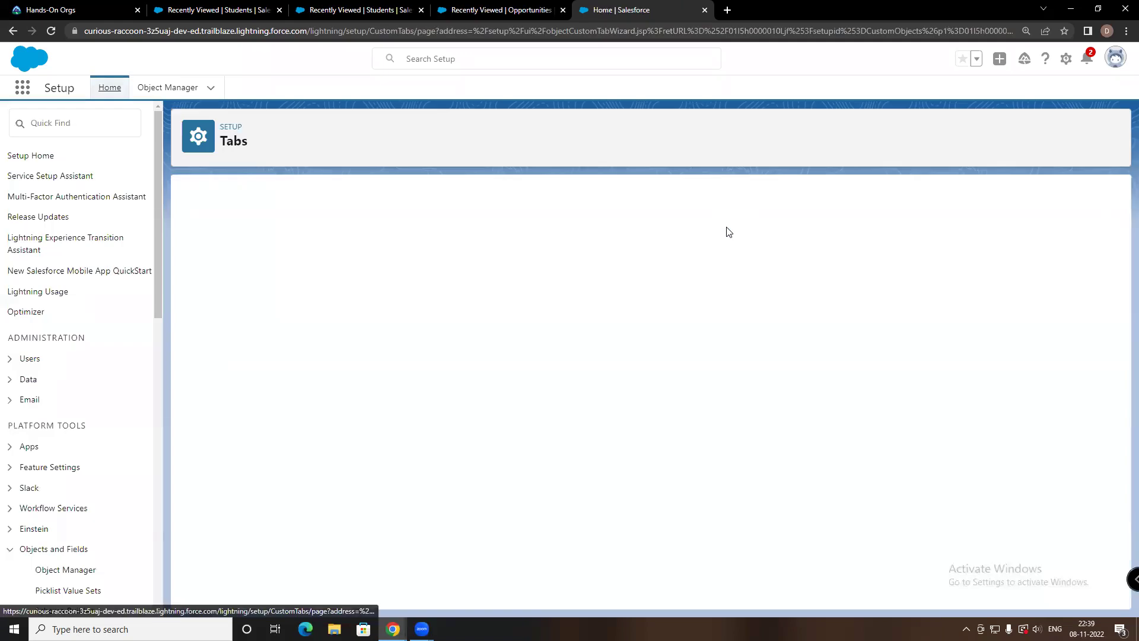
# Create the EMP SALARY TABLE tab in CRT TV style, visible to all profiles and apps
pyautogui.click(362, 315)
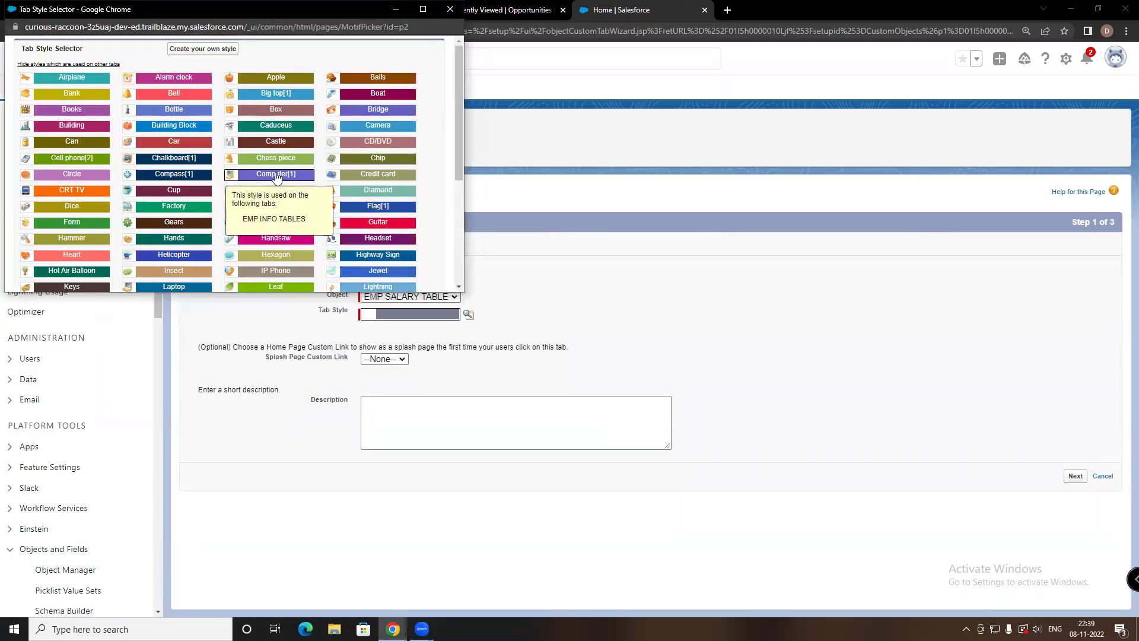
pyautogui.click(89, 191)
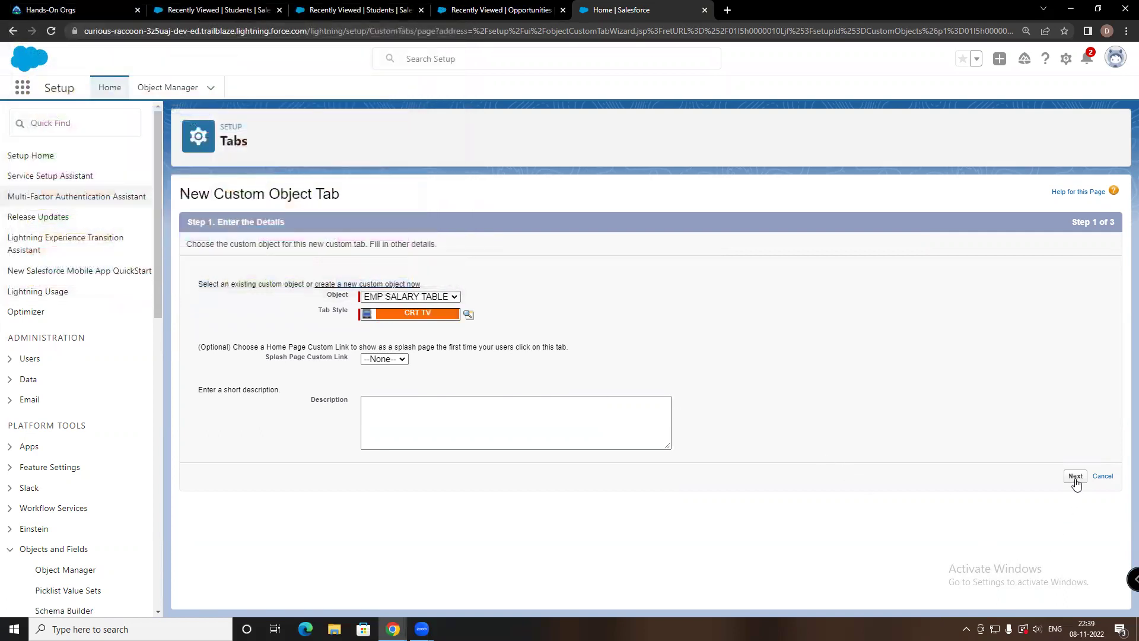
pyautogui.click(1074, 477)
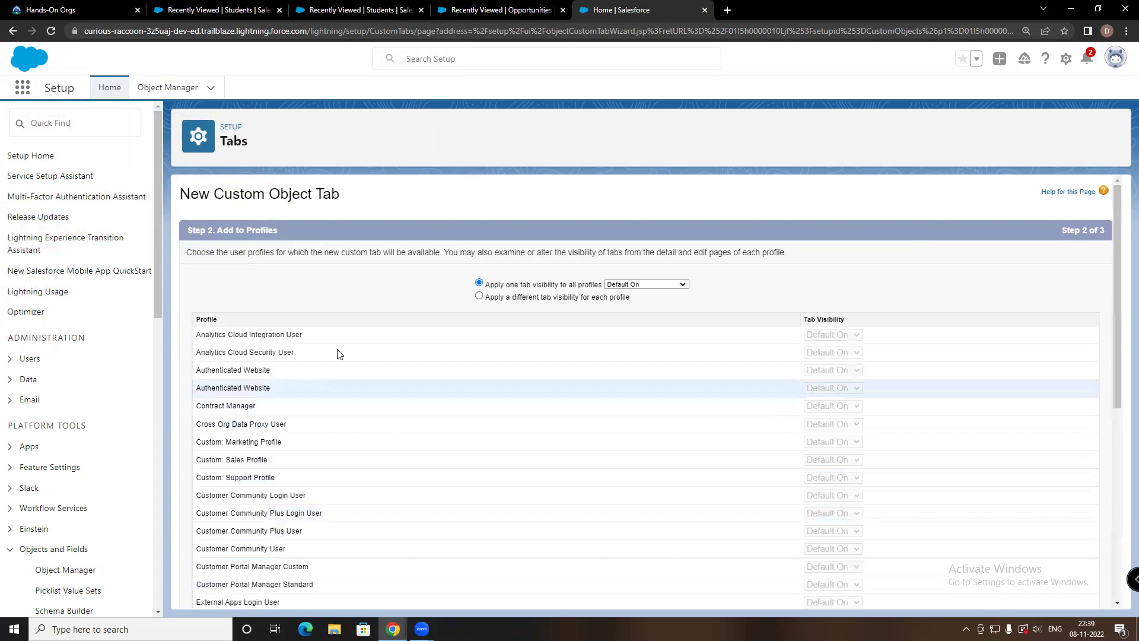
pyautogui.scroll(-10, 491, 326)
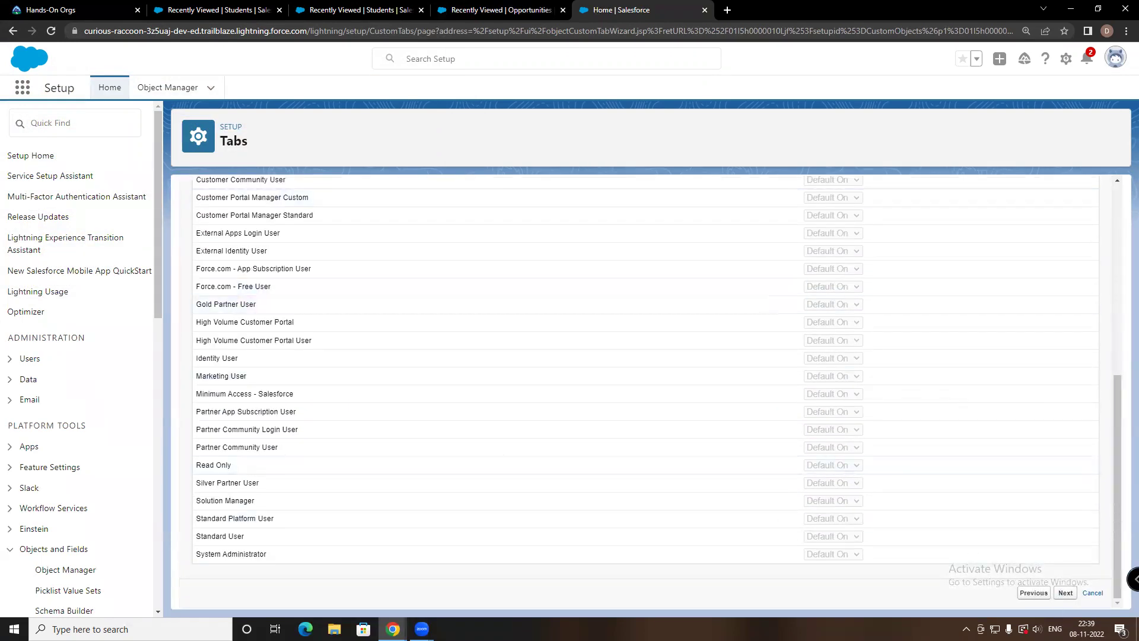
pyautogui.click(1066, 593)
pyautogui.scroll(-5, 463, 320)
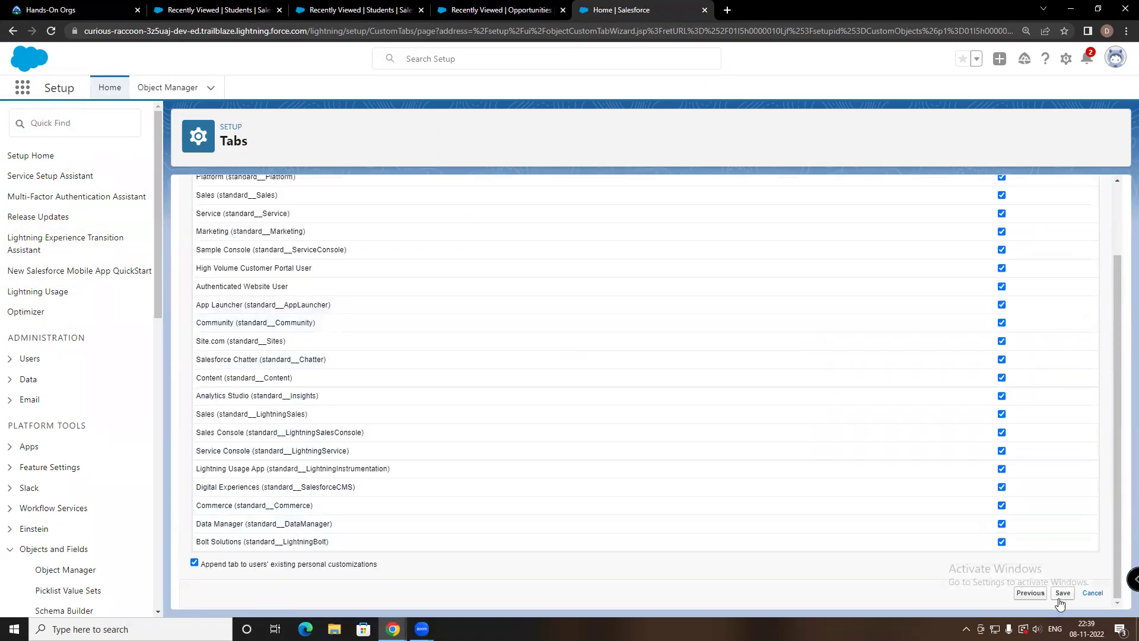
pyautogui.click(1062, 592)
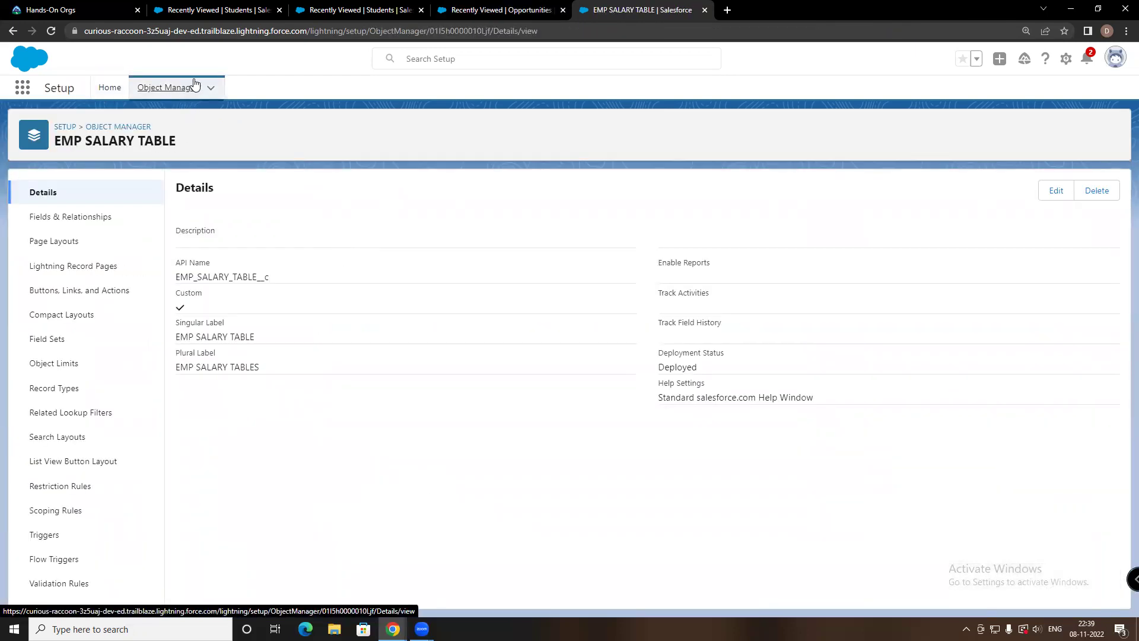
# Find EMP SALARY TABLE in Object Manager via Quick Find and open its Fields & Relationships
pyautogui.click(175, 91)
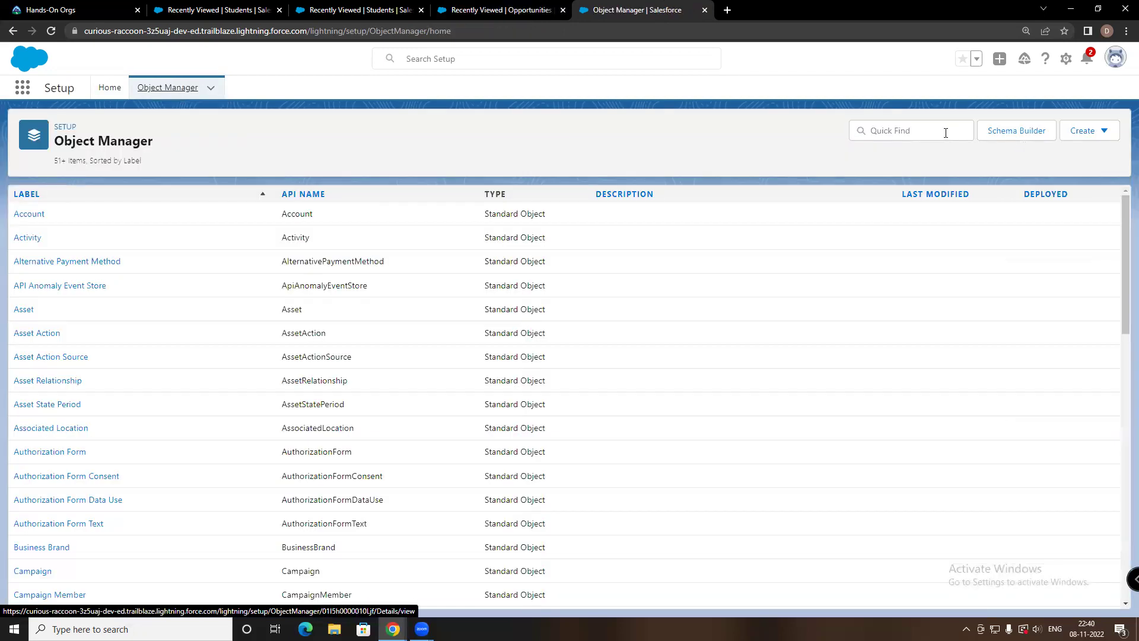
pyautogui.click(945, 133)
pyautogui.write('EMP')
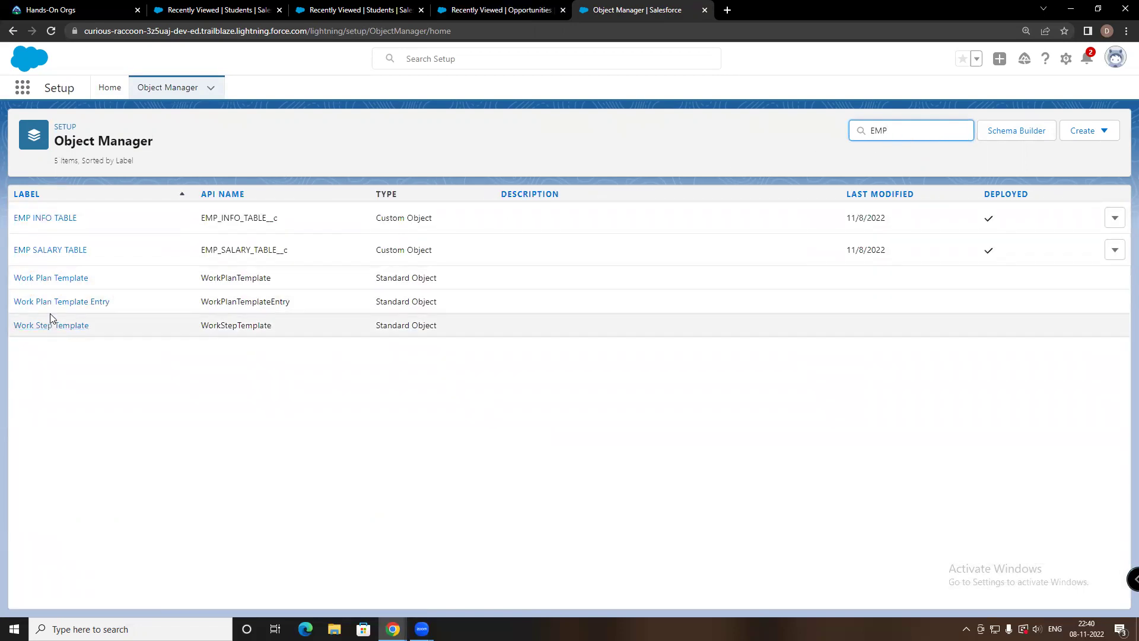
pyautogui.click(54, 250)
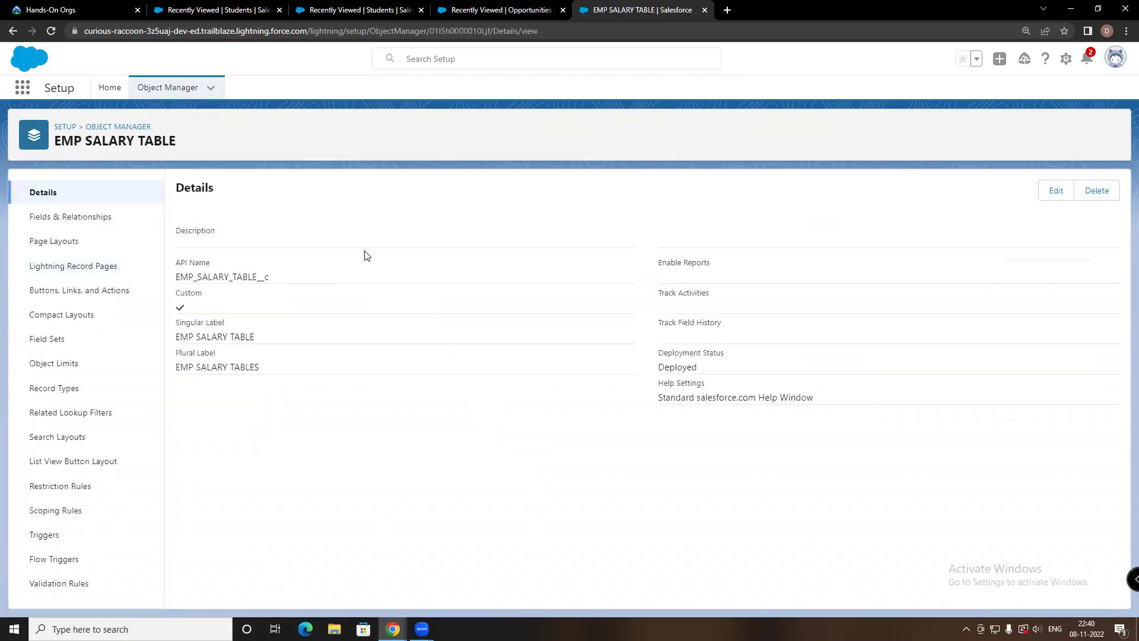
pyautogui.click(70, 216)
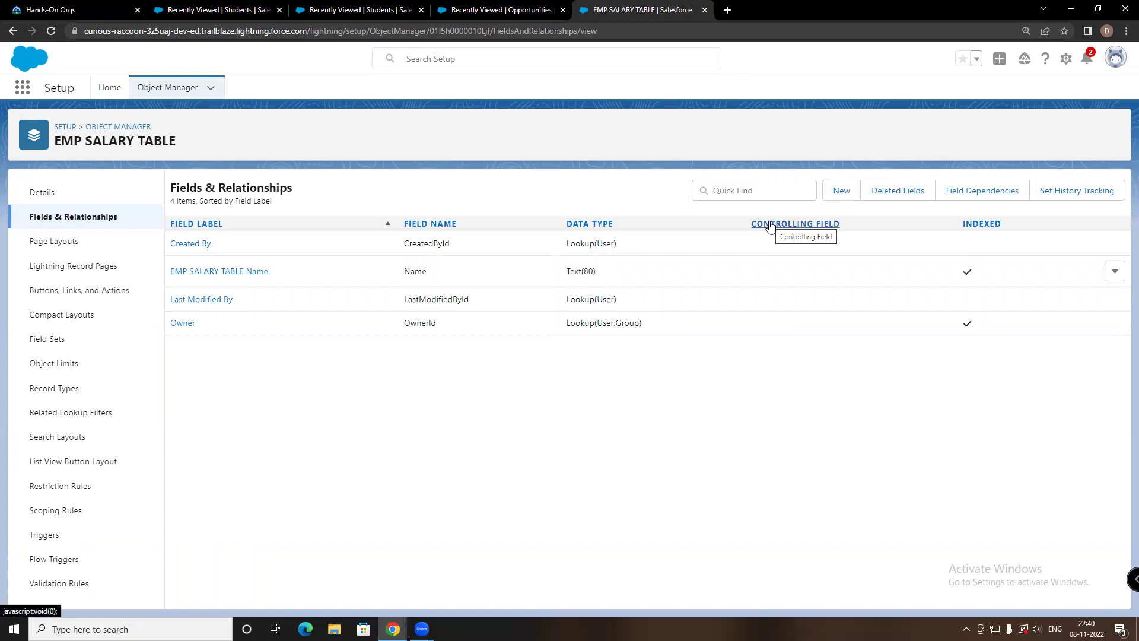
# Start a new Currency custom field on EMP SALARY TABLE
pyautogui.click(841, 193)
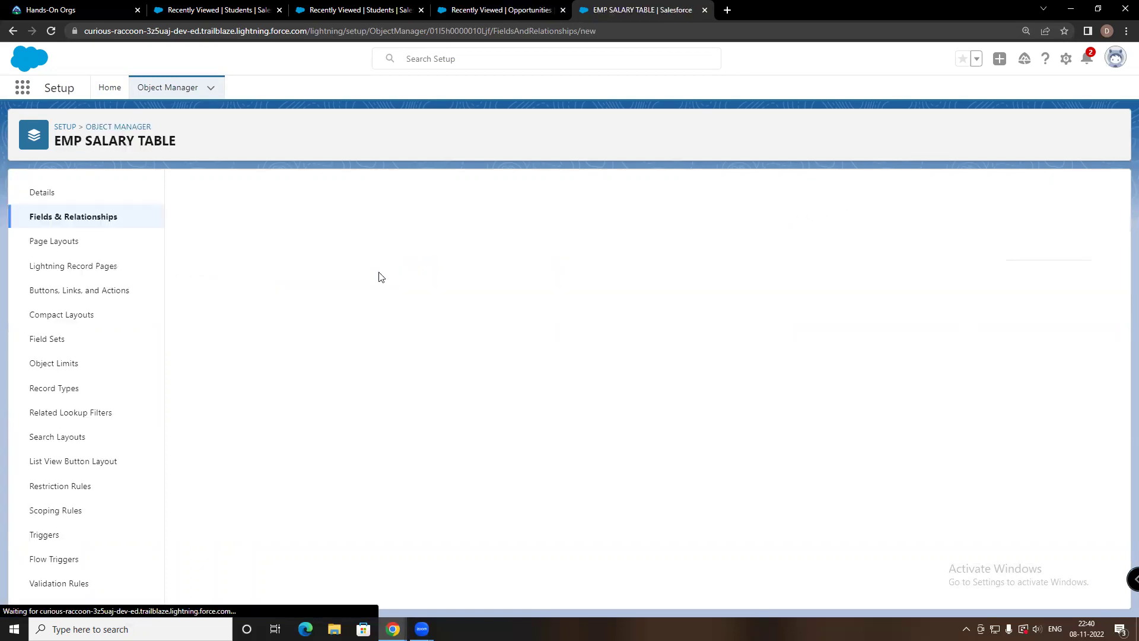
pyautogui.scroll(-6, 367, 285)
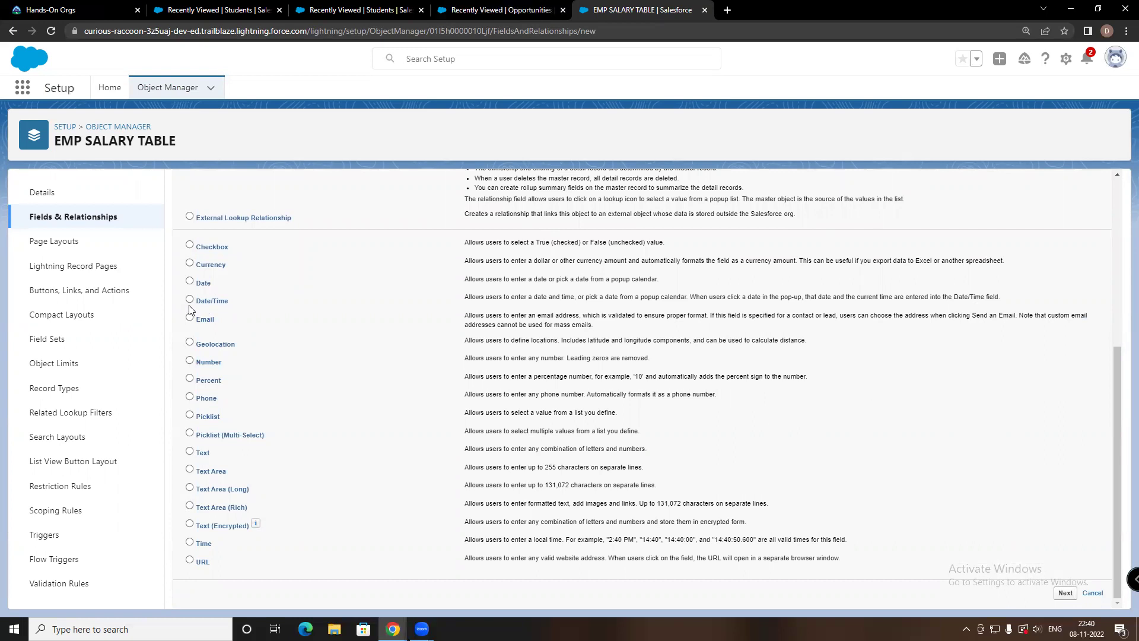
pyautogui.click(12, 31)
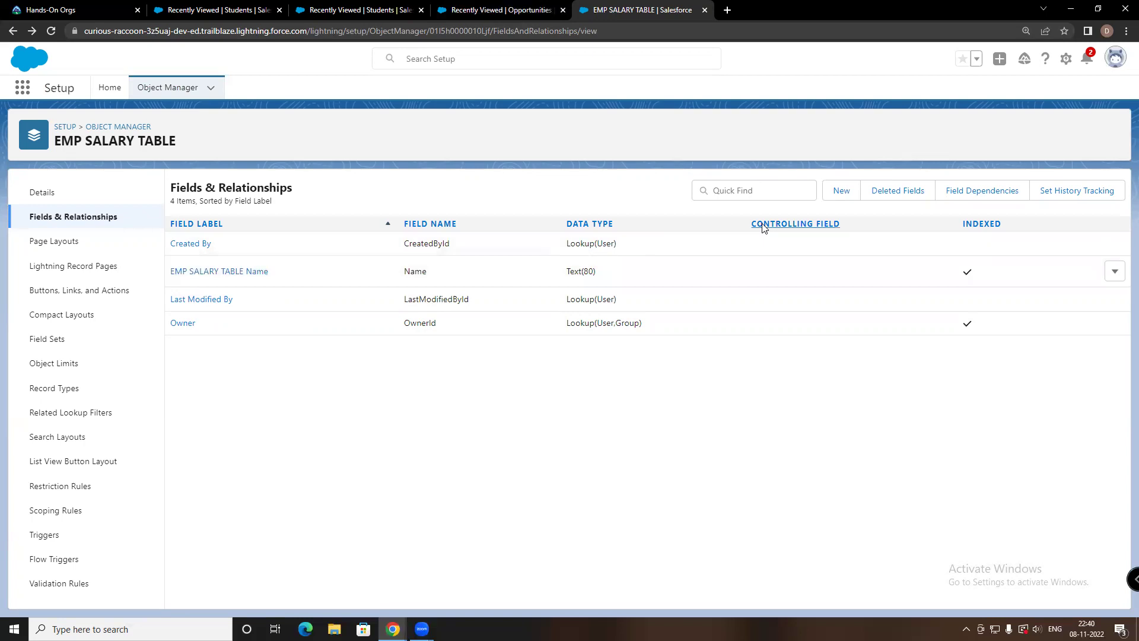
pyautogui.click(842, 195)
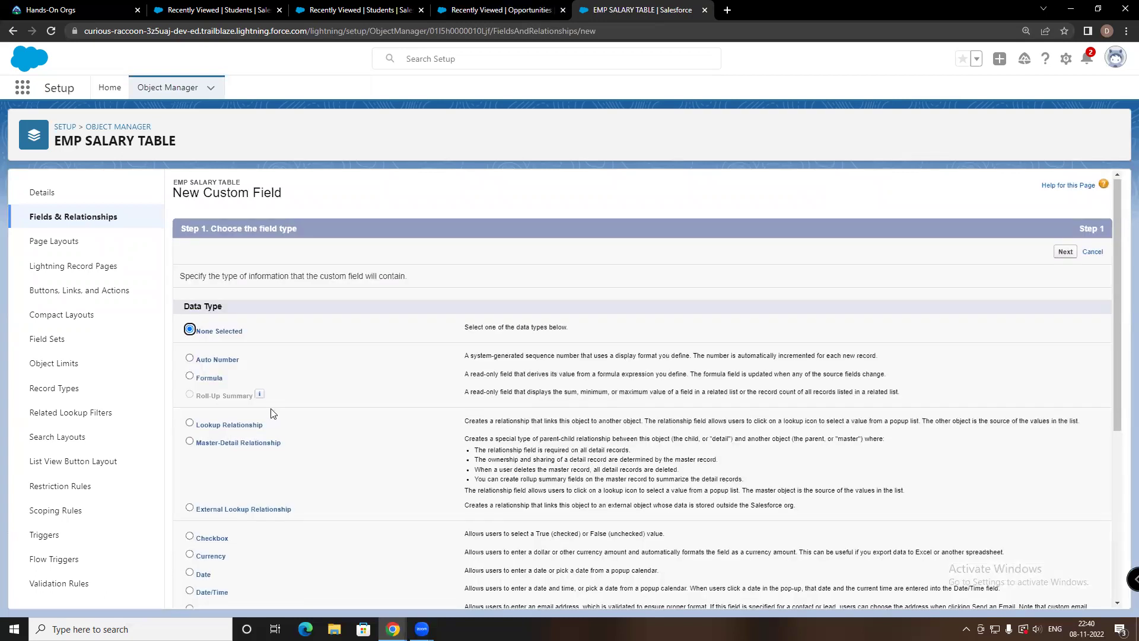
pyautogui.scroll(-5, 273, 413)
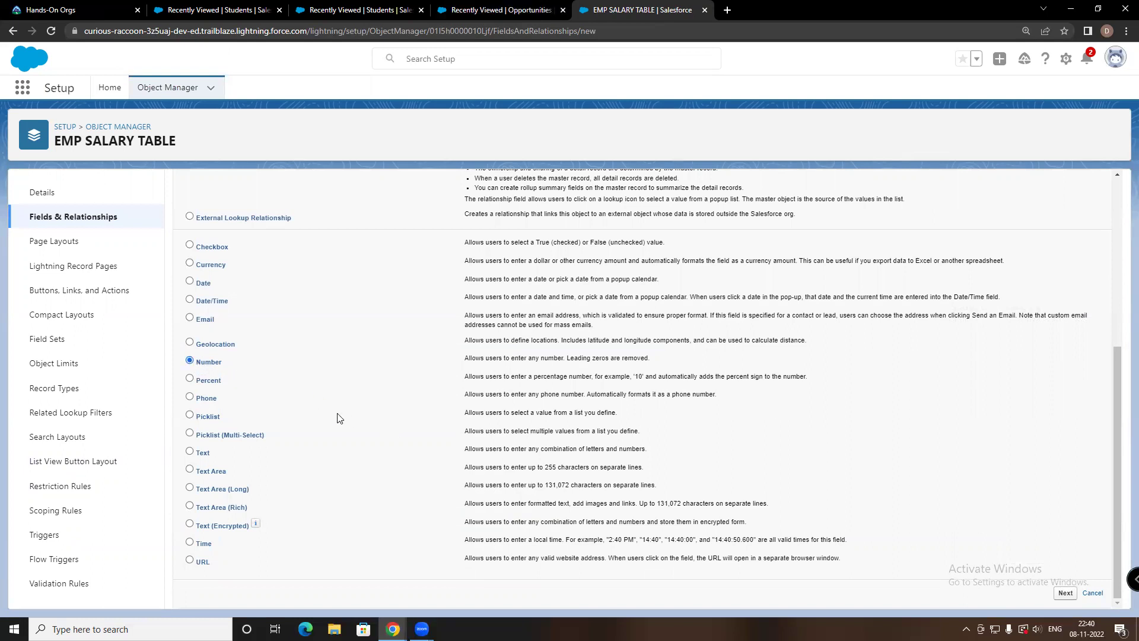
pyautogui.click(208, 266)
pyautogui.click(1066, 597)
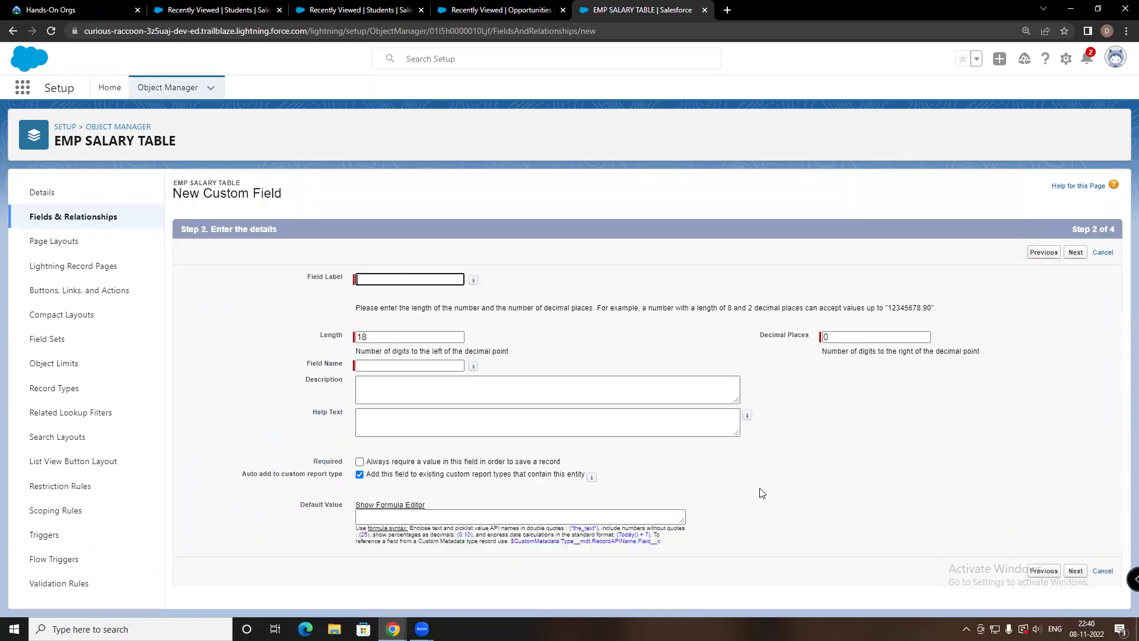
# Label the currency field EMP ID and save it with default security and layouts
pyautogui.click(389, 280)
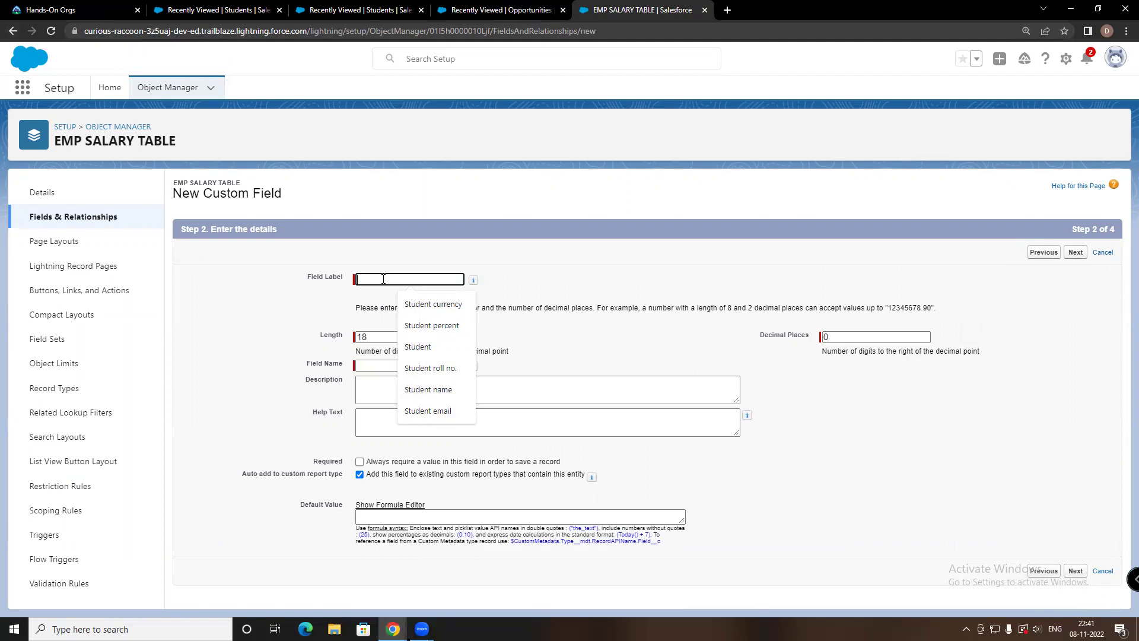
pyautogui.write('EMP')
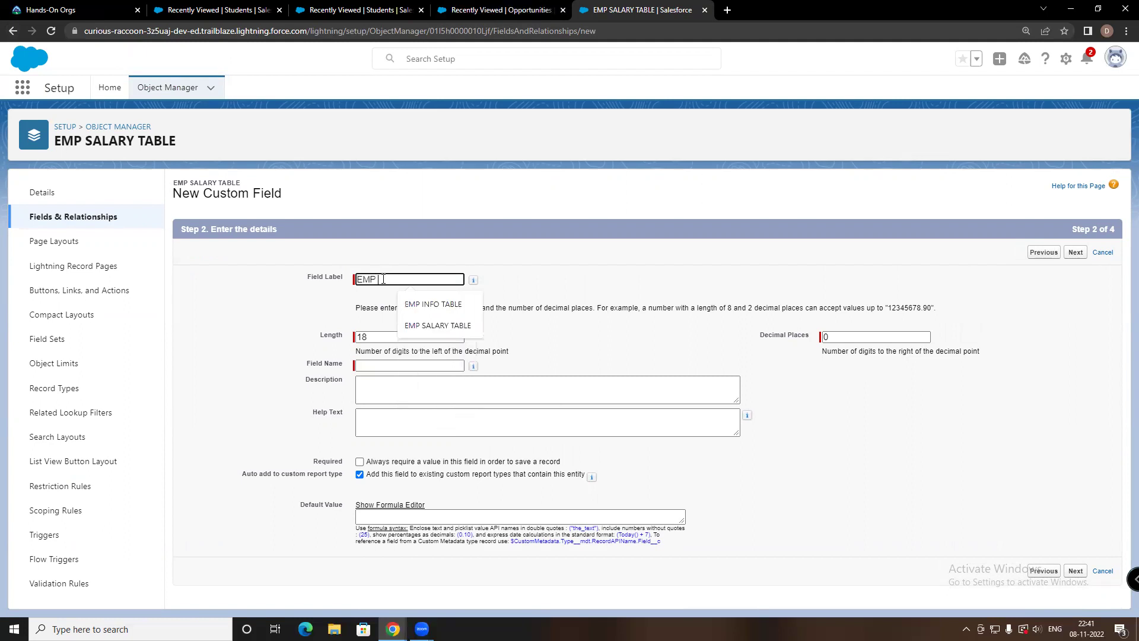
pyautogui.write(' ID')
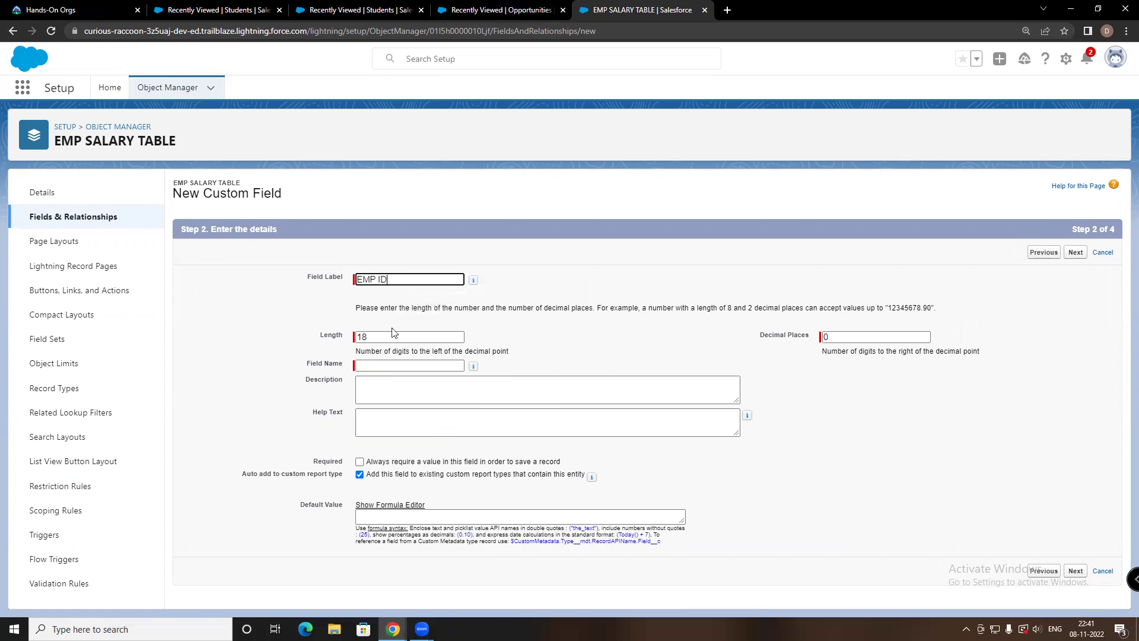
pyautogui.click(446, 364)
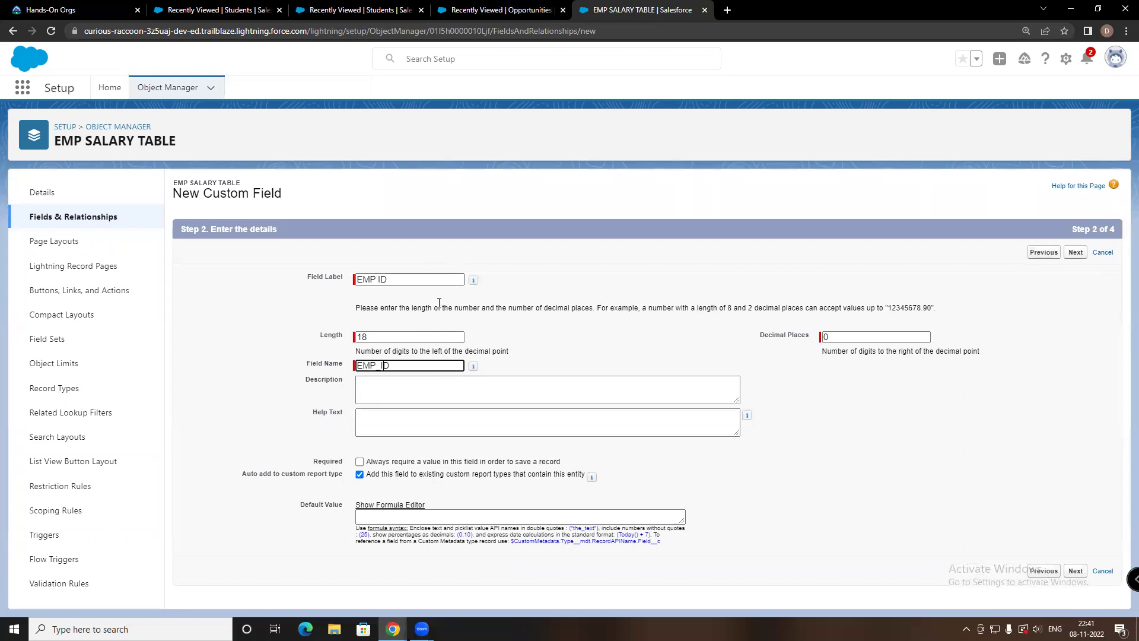
pyautogui.click(1075, 572)
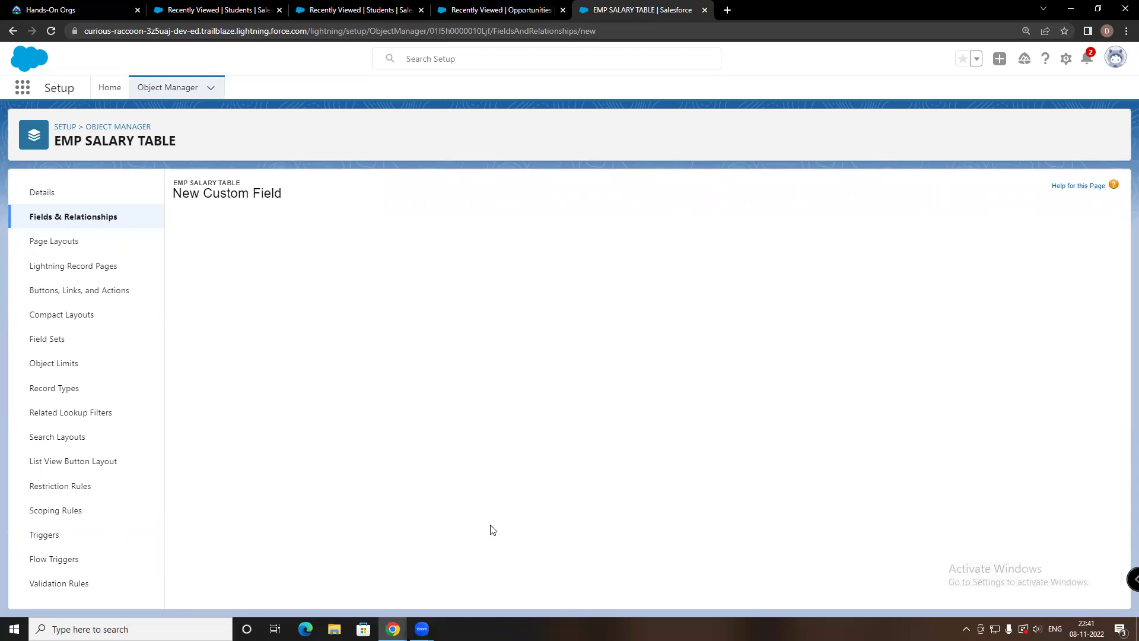
pyautogui.scroll(-1, 488, 383)
pyautogui.scroll(-5, 488, 384)
pyautogui.click(1066, 591)
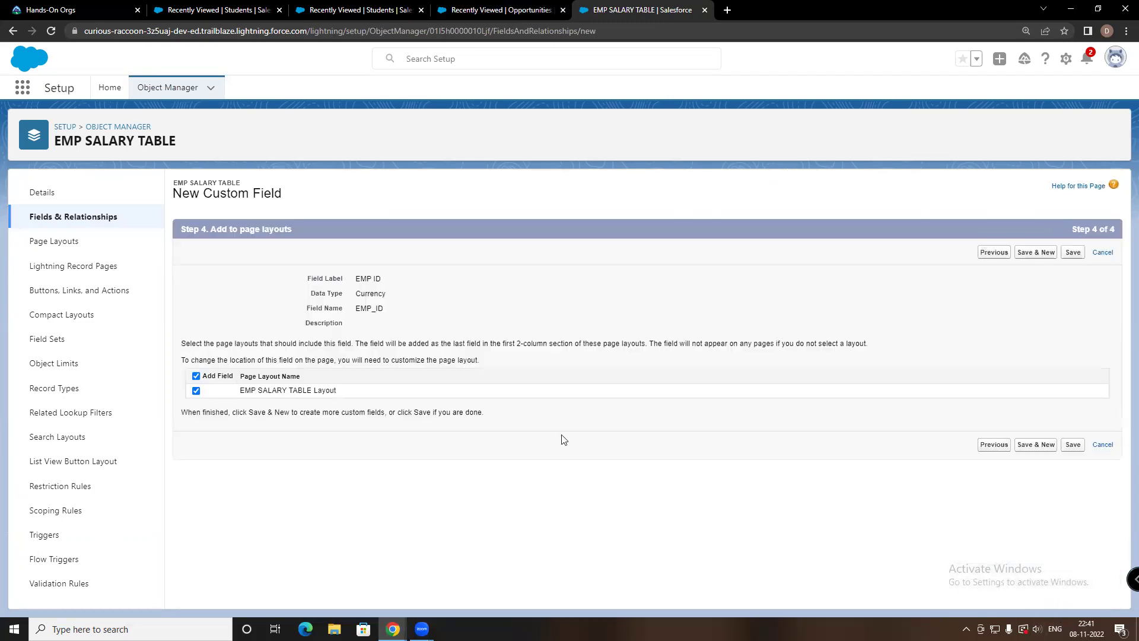
pyautogui.click(1075, 446)
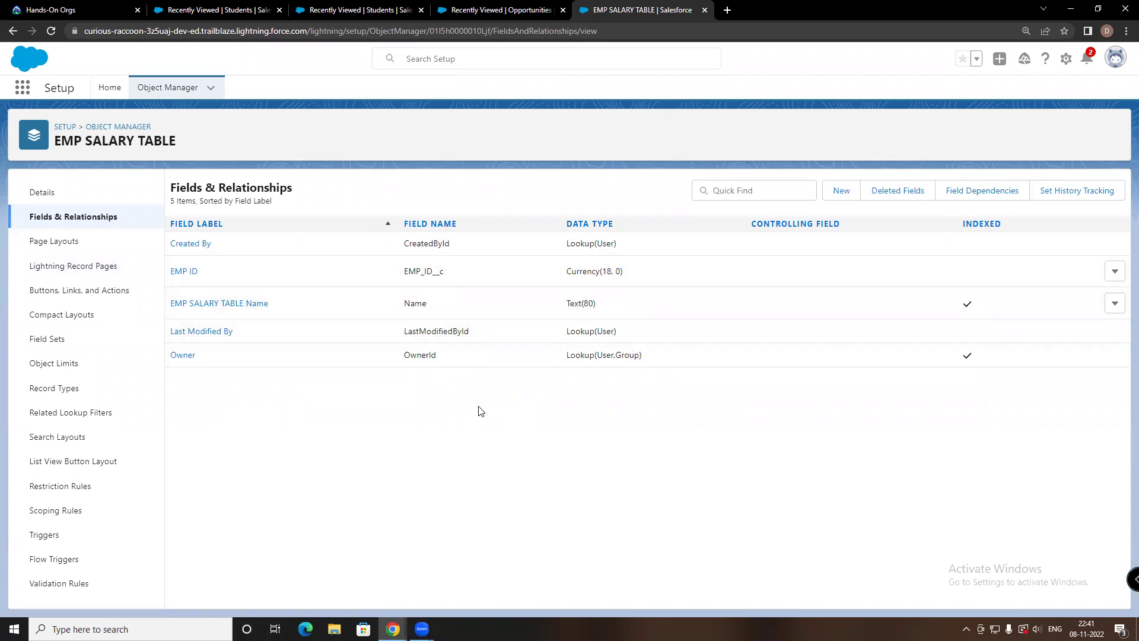
# Back out of a new field page to EMP SALARY TABLE's fields list
pyautogui.click(831, 196)
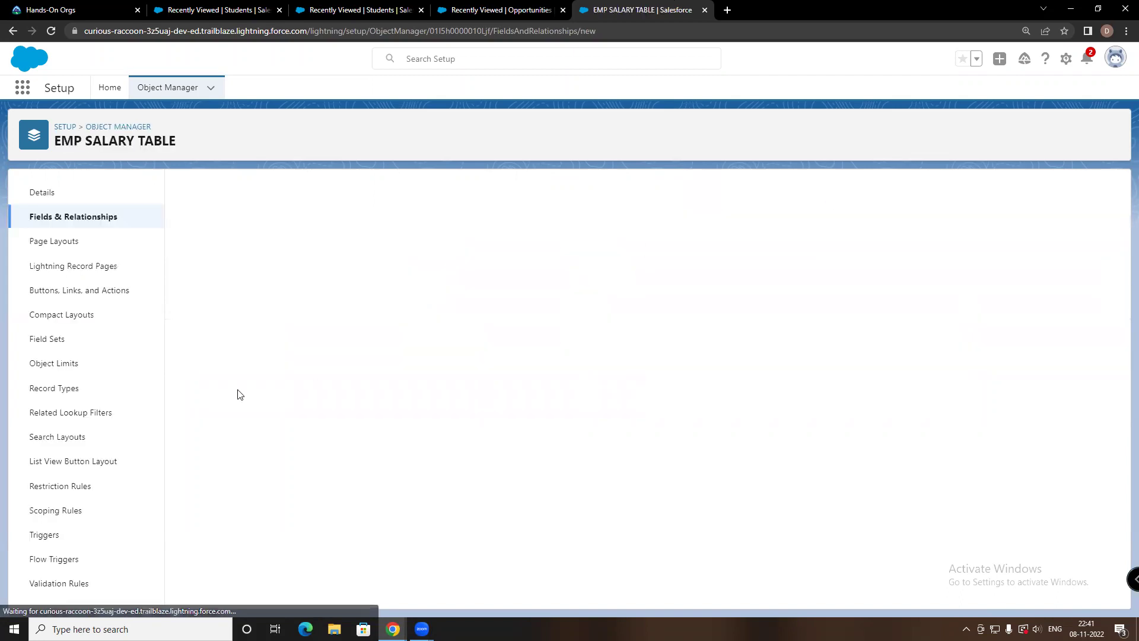
pyautogui.scroll(-10, 243, 388)
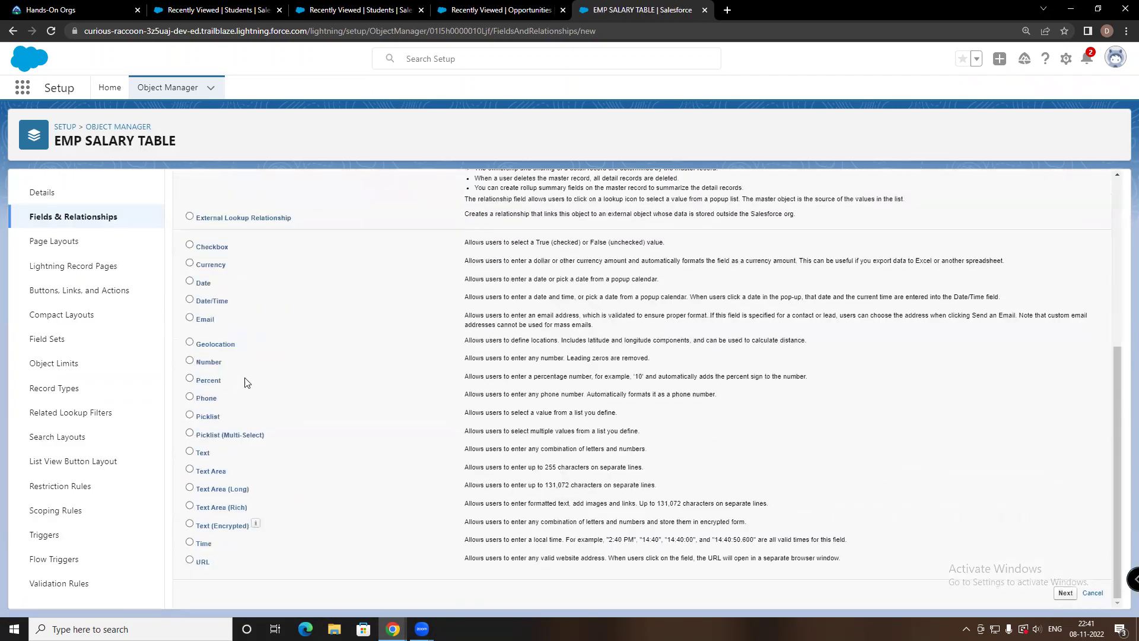
pyautogui.scroll(10, 246, 383)
pyautogui.hotkey('alt', 'Left')
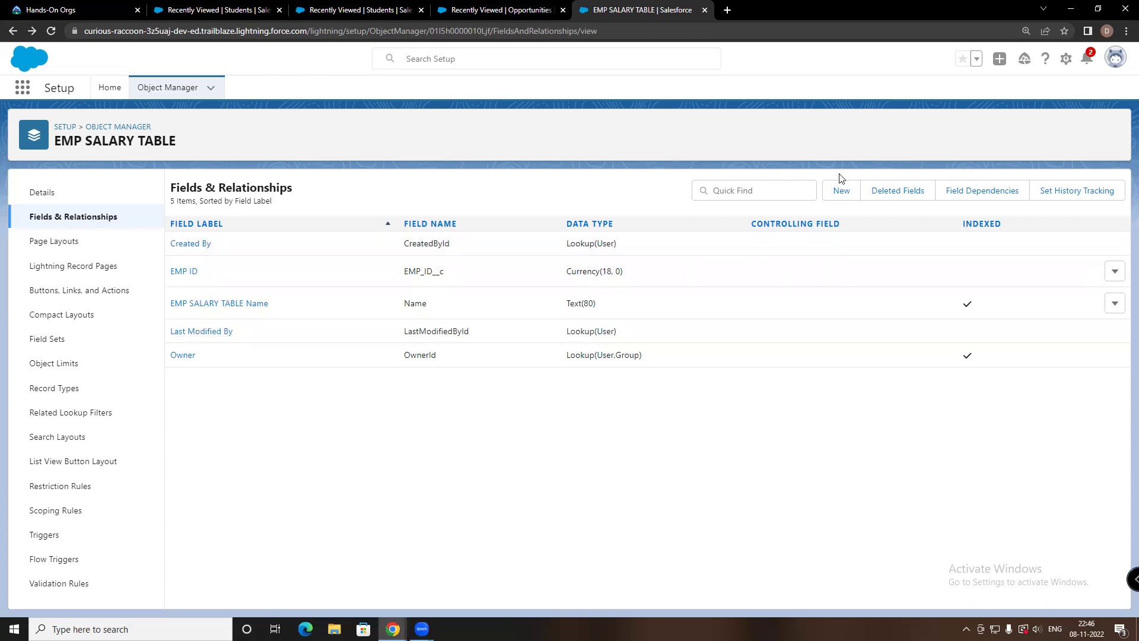
pyautogui.click(199, 305)
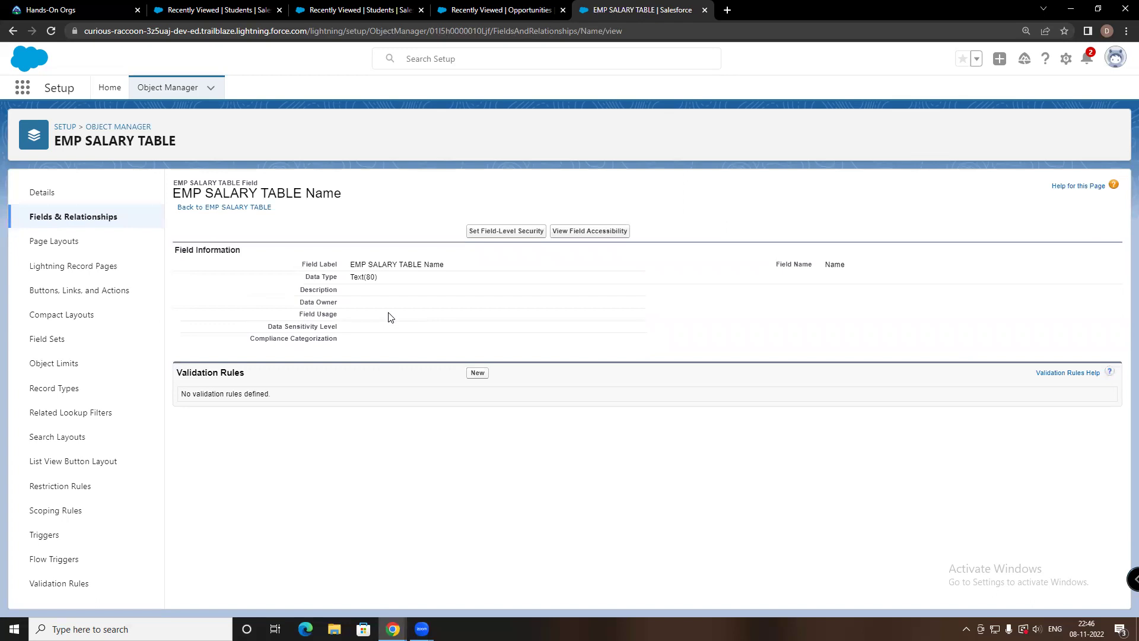
pyautogui.click(178, 206)
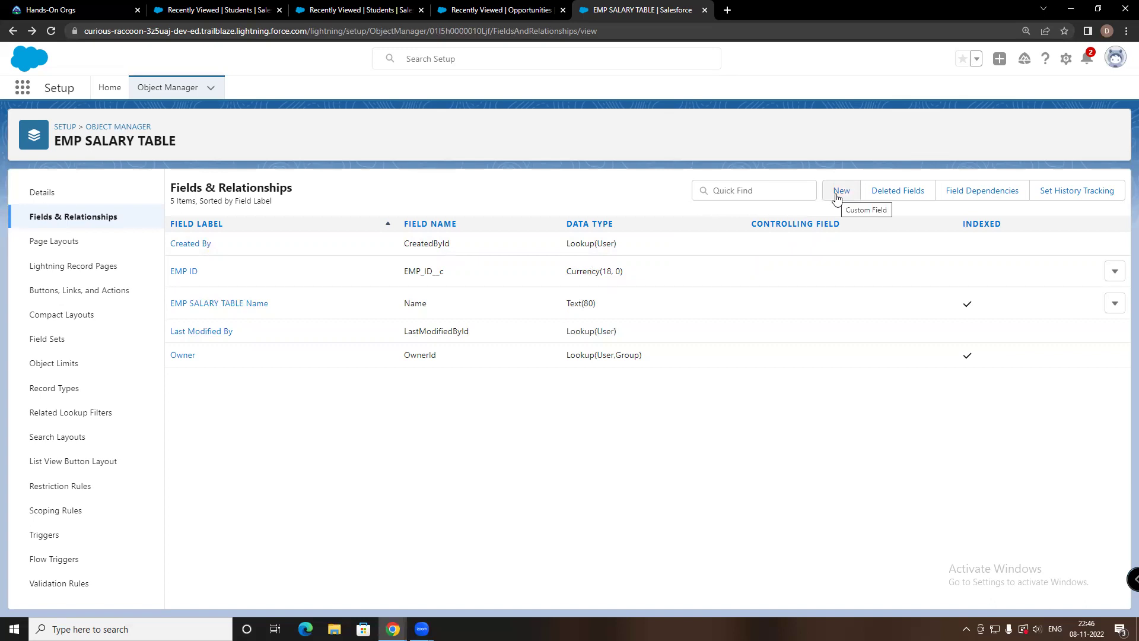
# Create a Currency field labelled EMP SALARY with default security and page layouts
pyautogui.click(841, 191)
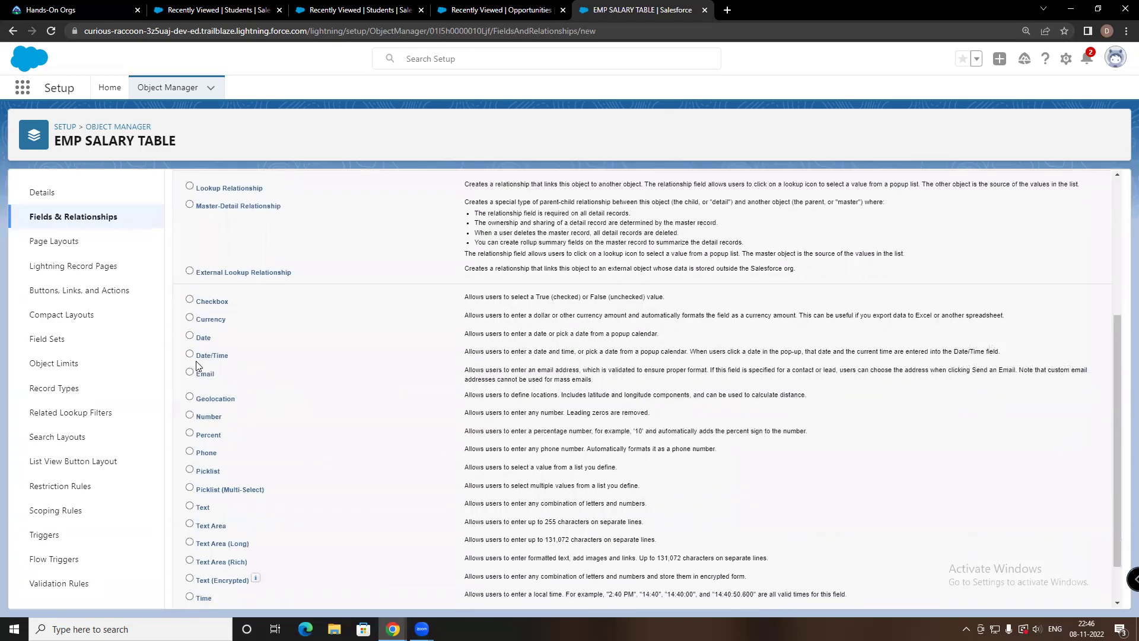
pyautogui.click(200, 319)
pyautogui.scroll(-1, 749, 475)
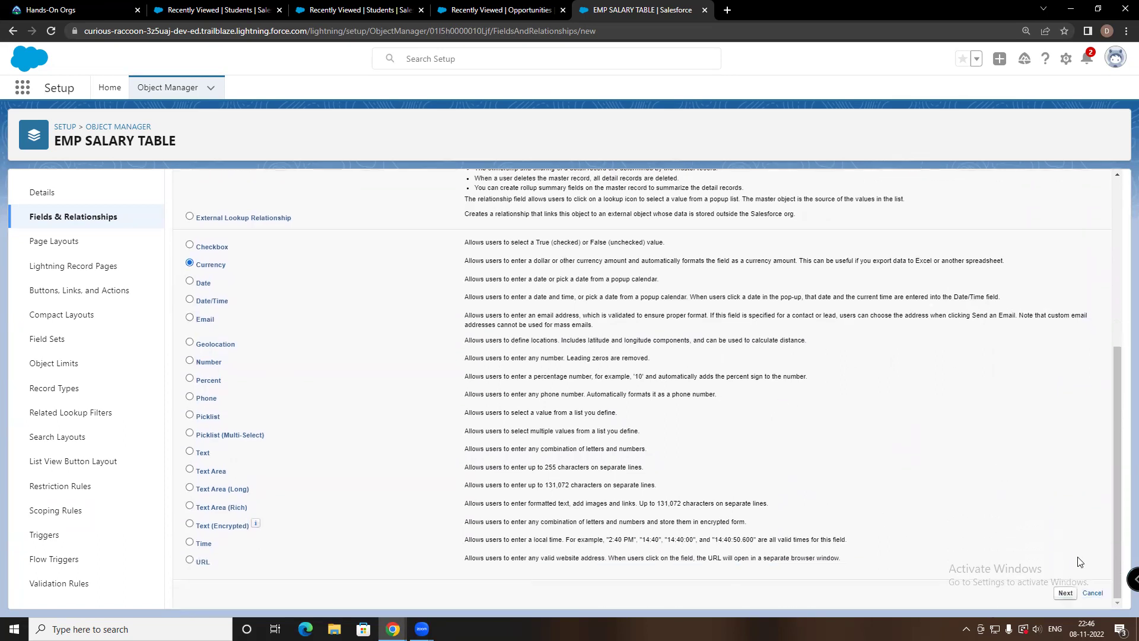
pyautogui.click(1065, 594)
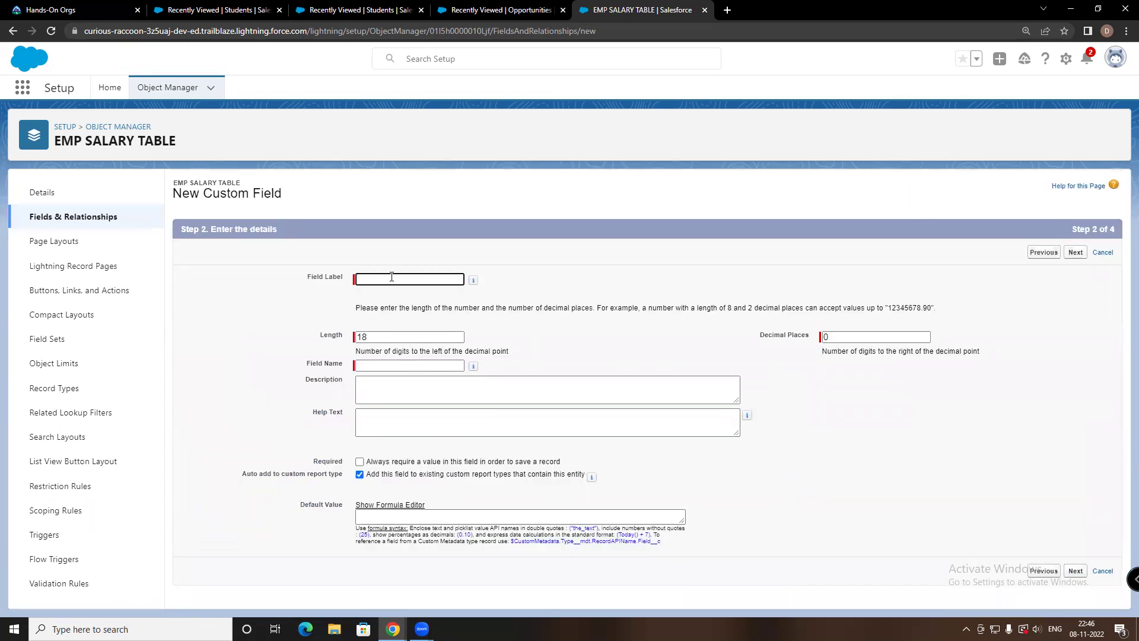
pyautogui.click(392, 277)
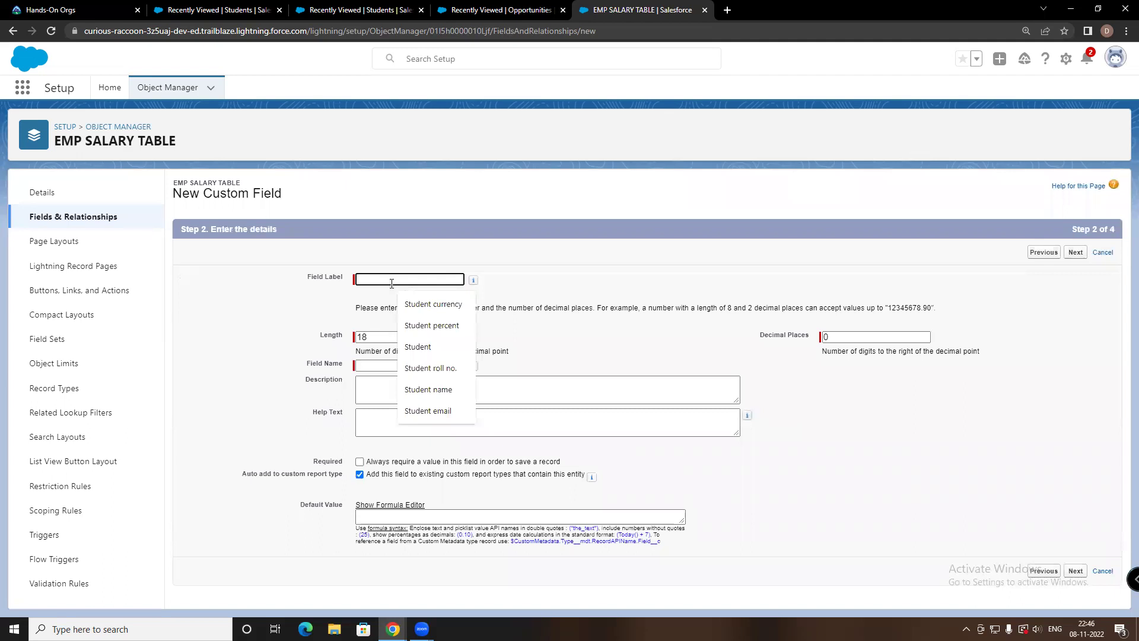
pyautogui.write('EM')
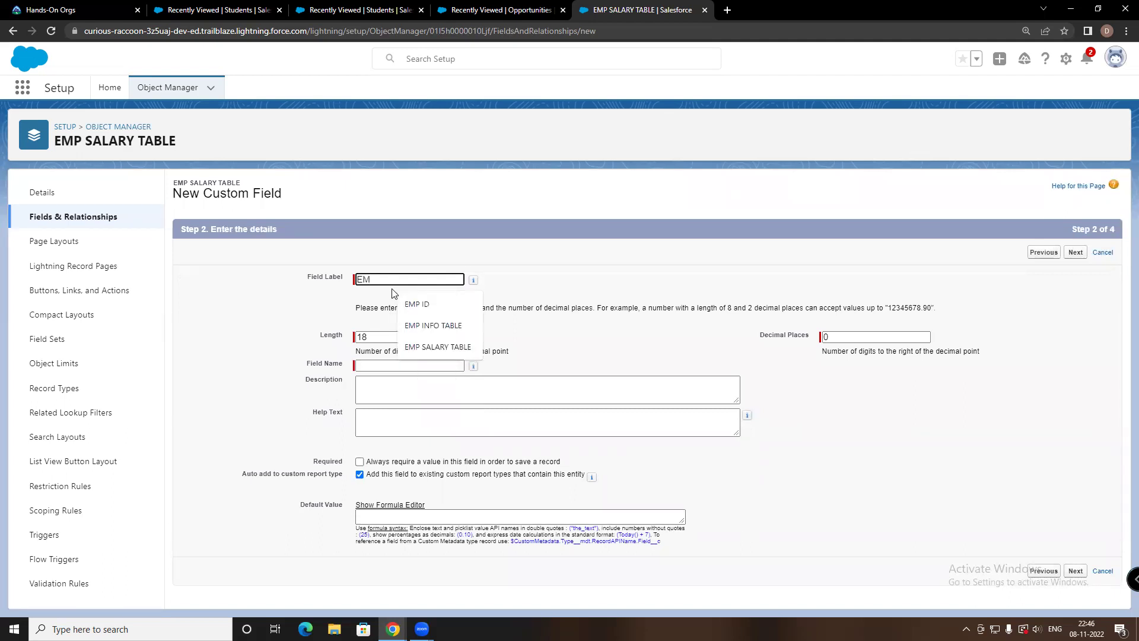
pyautogui.write('P SALARY')
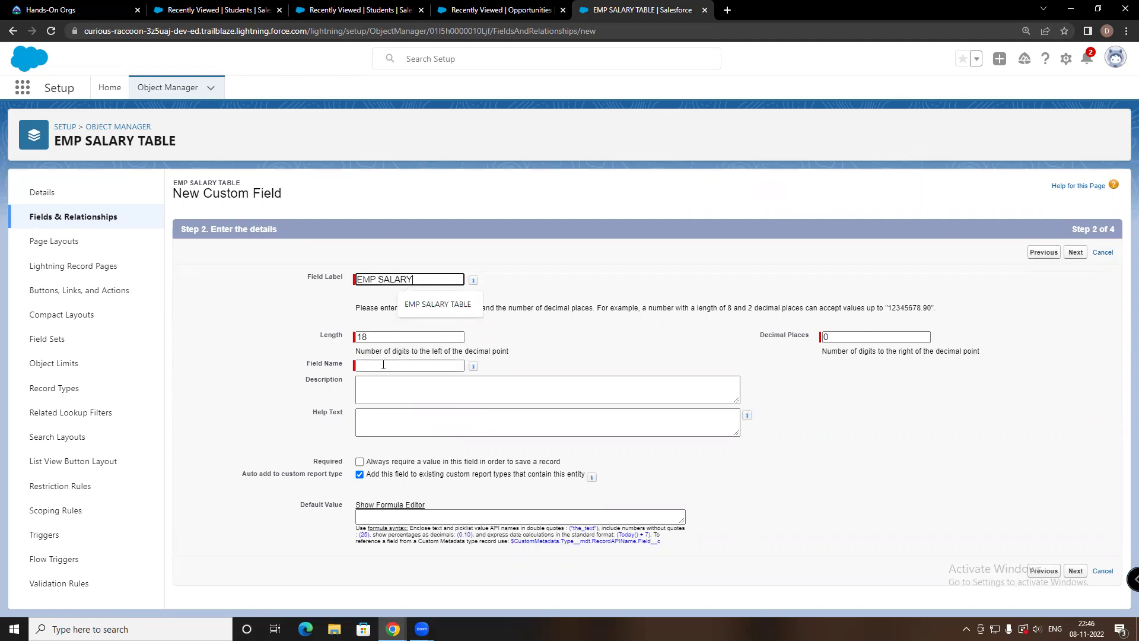
pyautogui.click(383, 365)
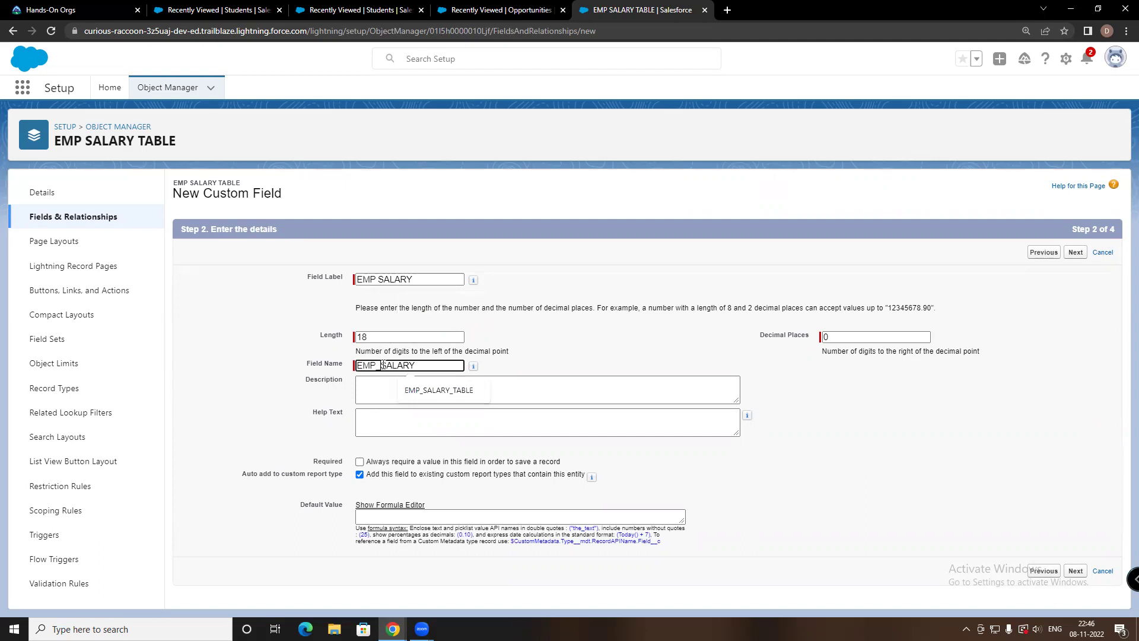
pyautogui.click(1076, 571)
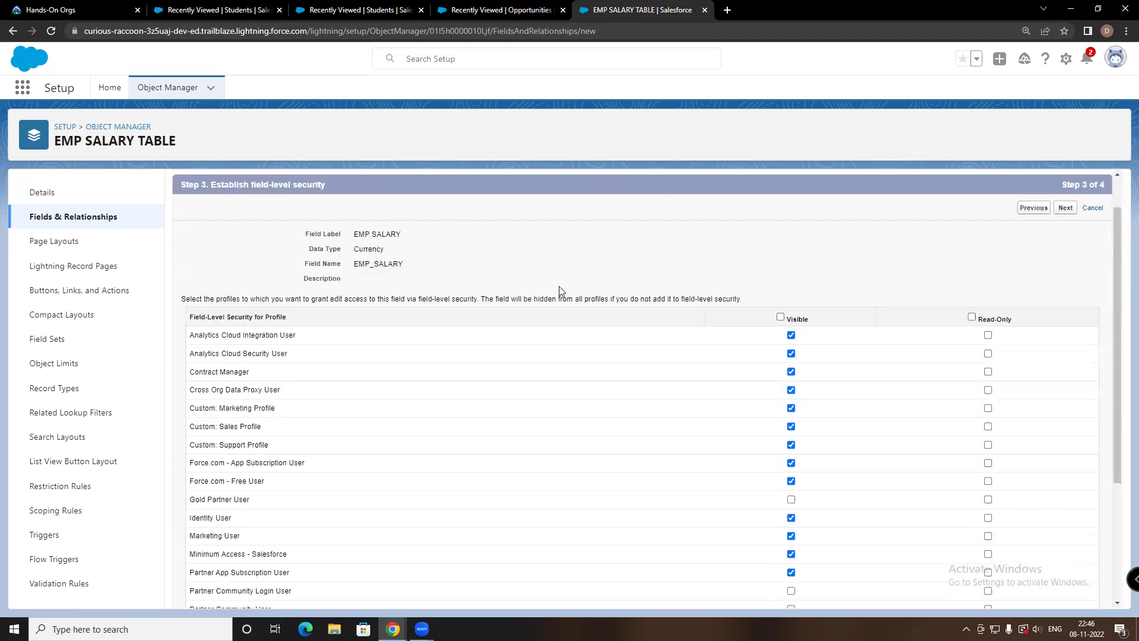
pyautogui.scroll(-4, 555, 285)
pyautogui.click(1065, 592)
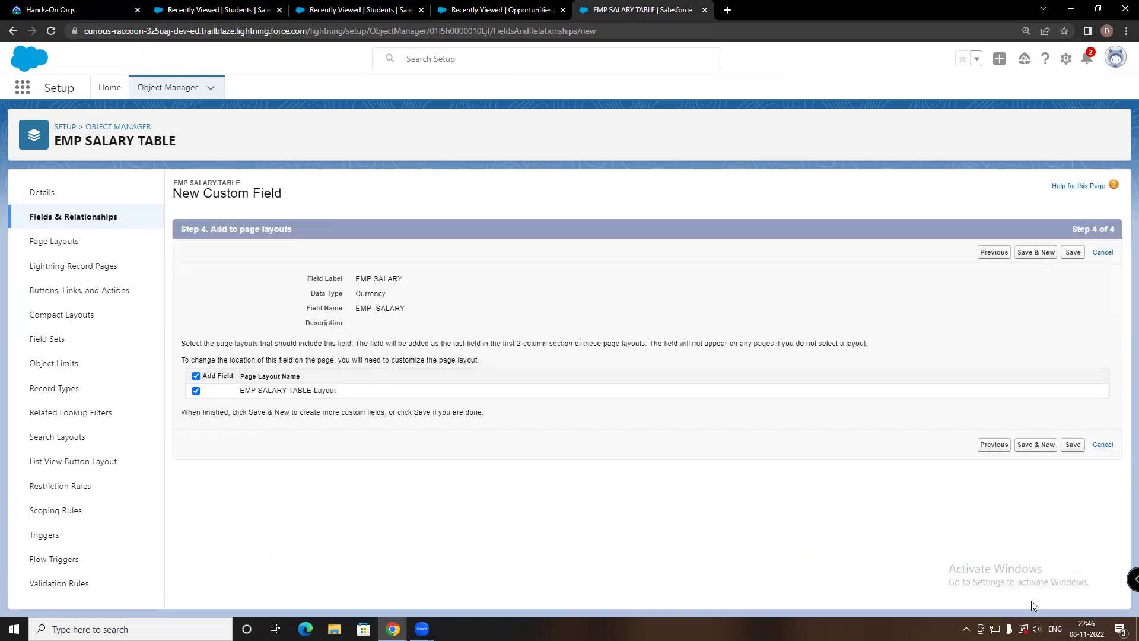
pyautogui.click(1071, 445)
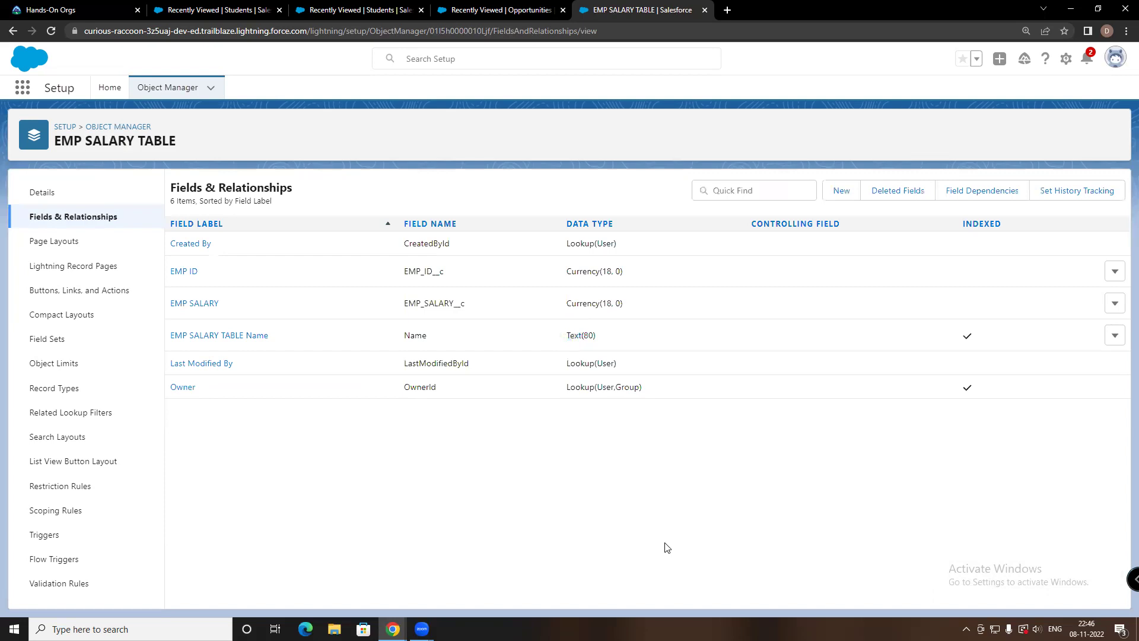
# Review the EMP SALARY field, then begin a new Master-Detail Relationship field
pyautogui.click(201, 309)
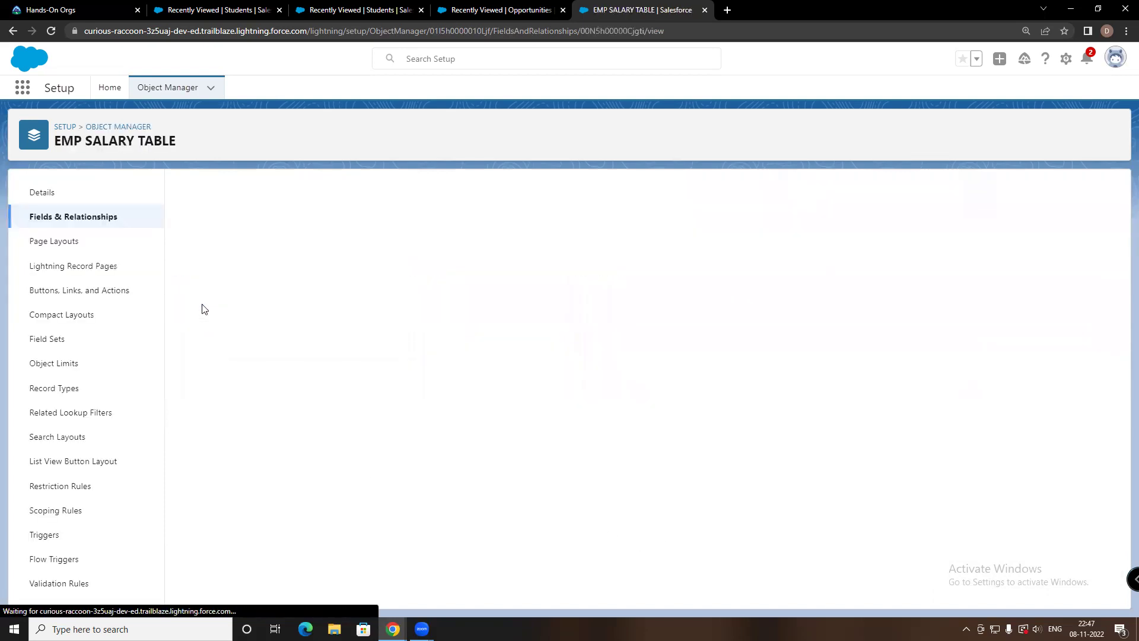
pyautogui.click(12, 31)
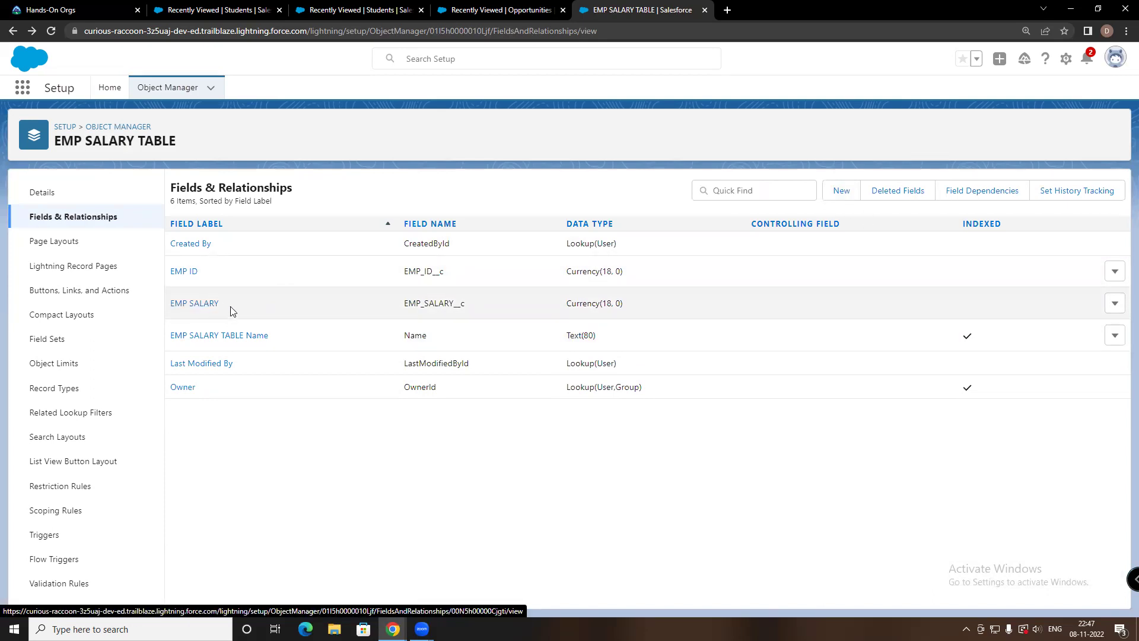
pyautogui.click(838, 194)
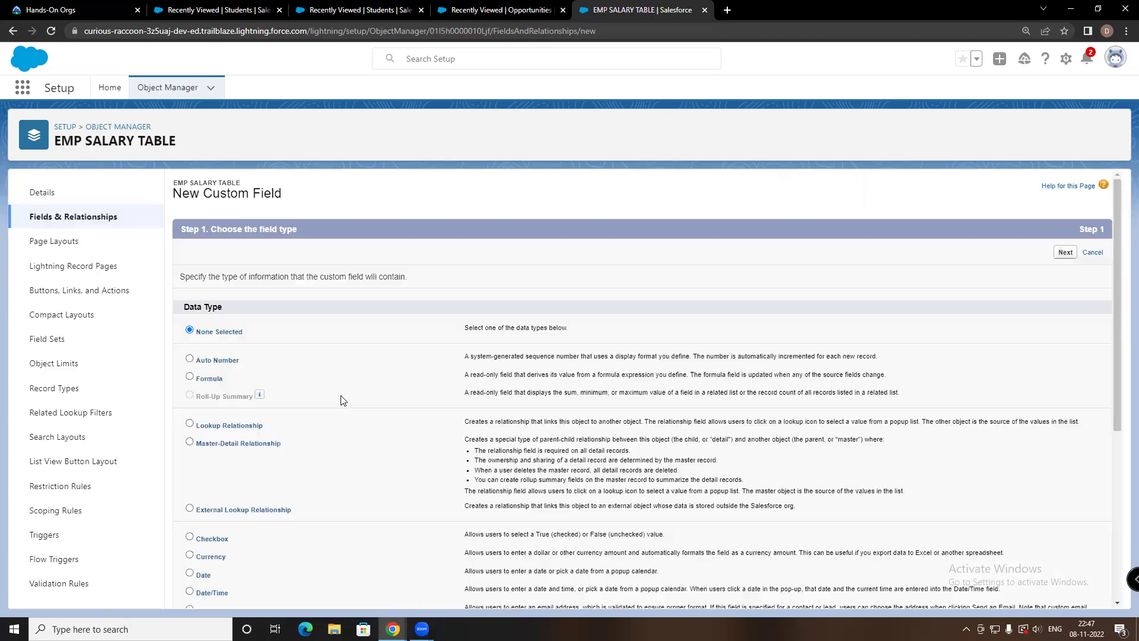
pyautogui.scroll(-3, 344, 398)
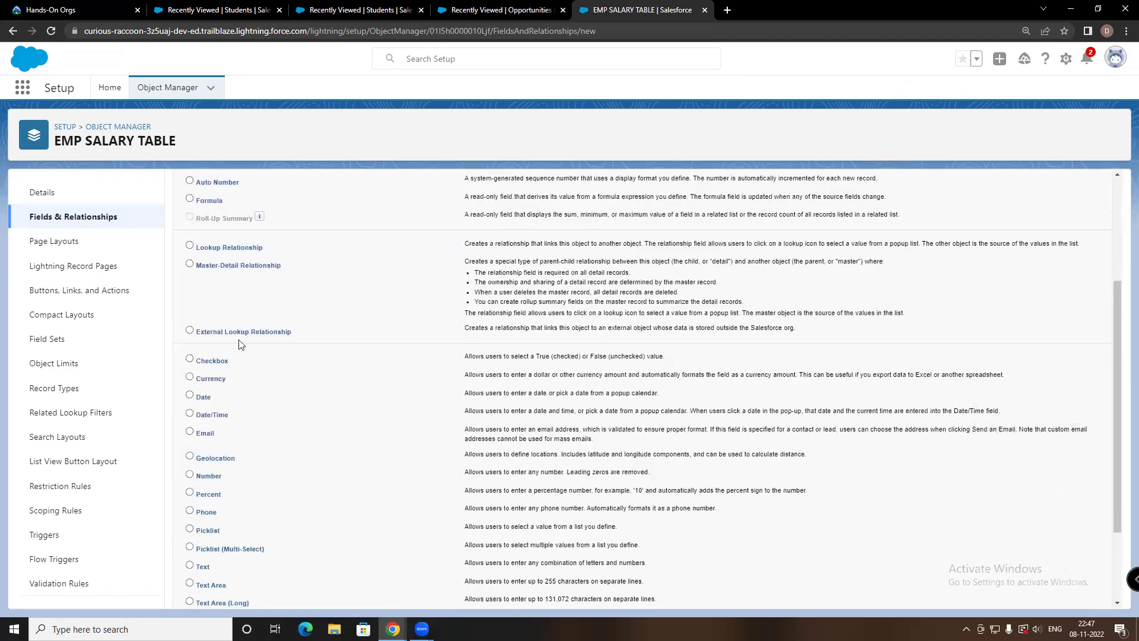
pyautogui.click(189, 264)
# Choose EMP INFO TABLE as the related object for the master-detail field
pyautogui.scroll(-3, 799, 496)
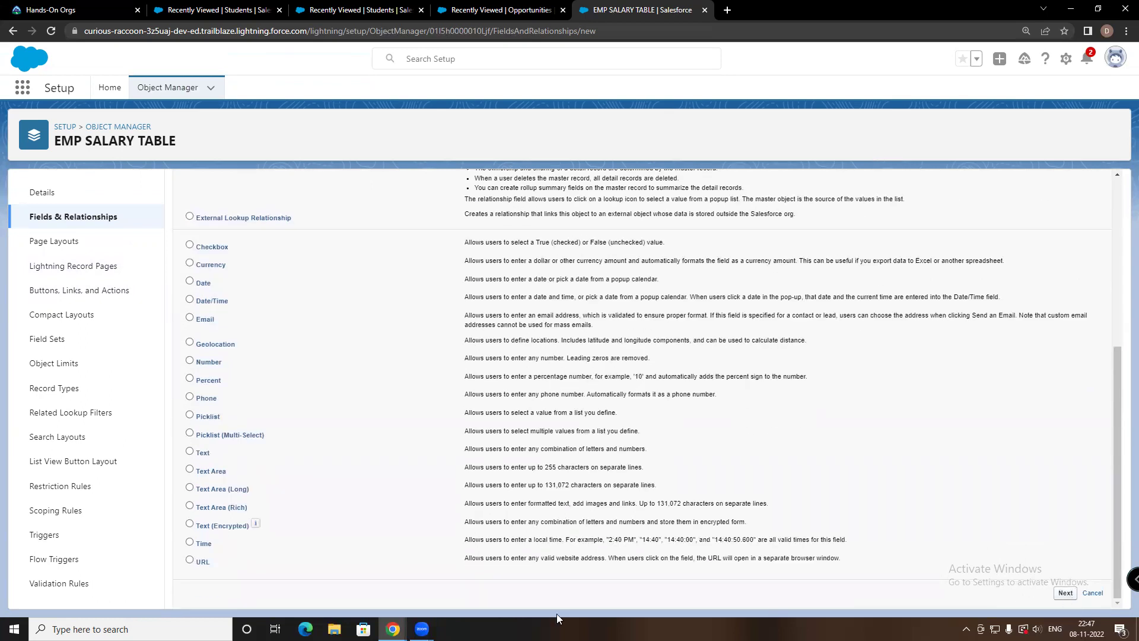
pyautogui.click(422, 301)
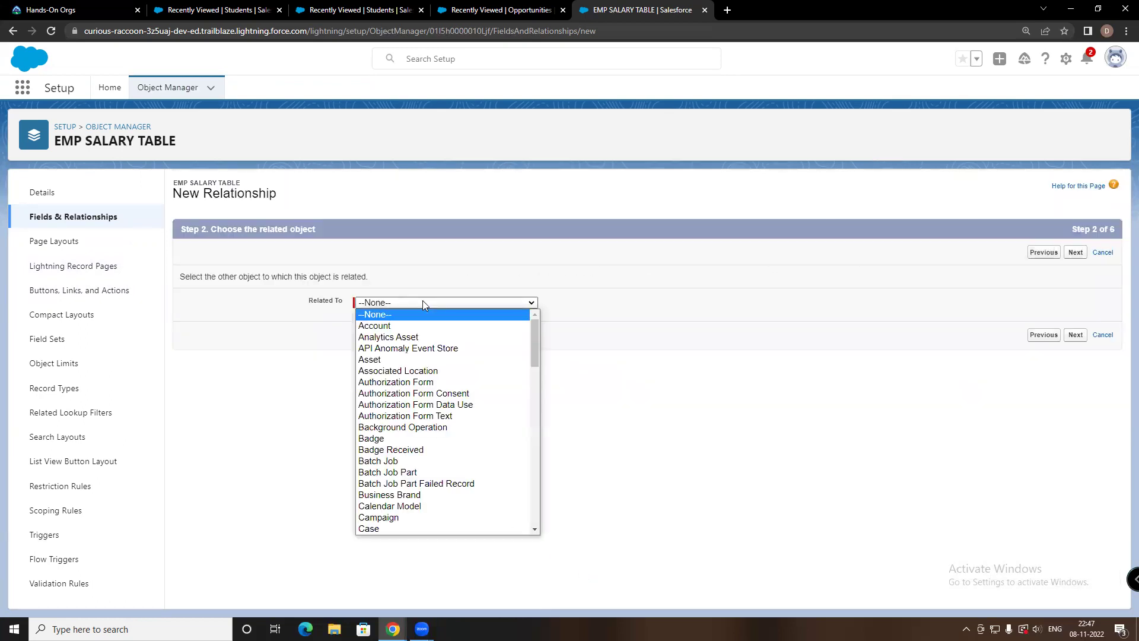
pyautogui.scroll(-20, 392, 415)
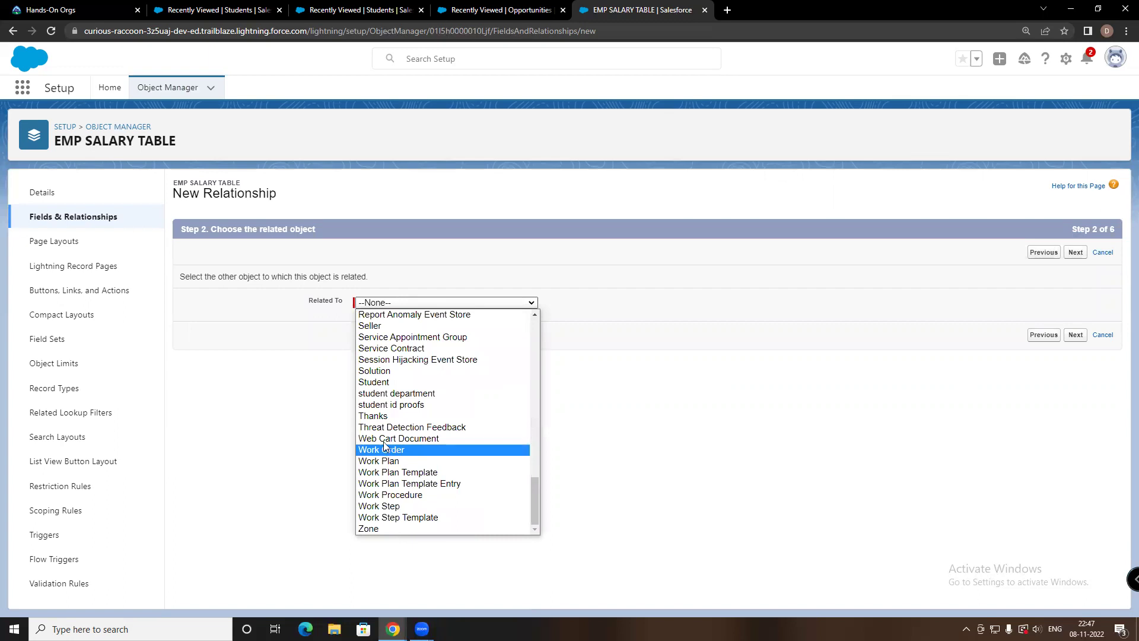
pyautogui.scroll(12, 374, 375)
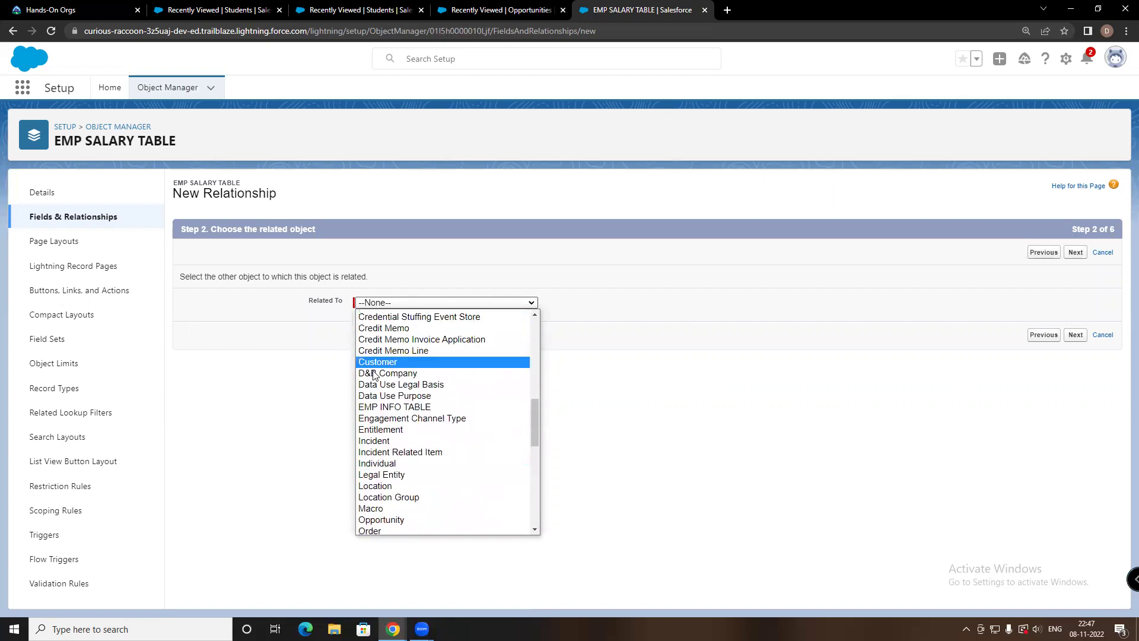
pyautogui.click(380, 408)
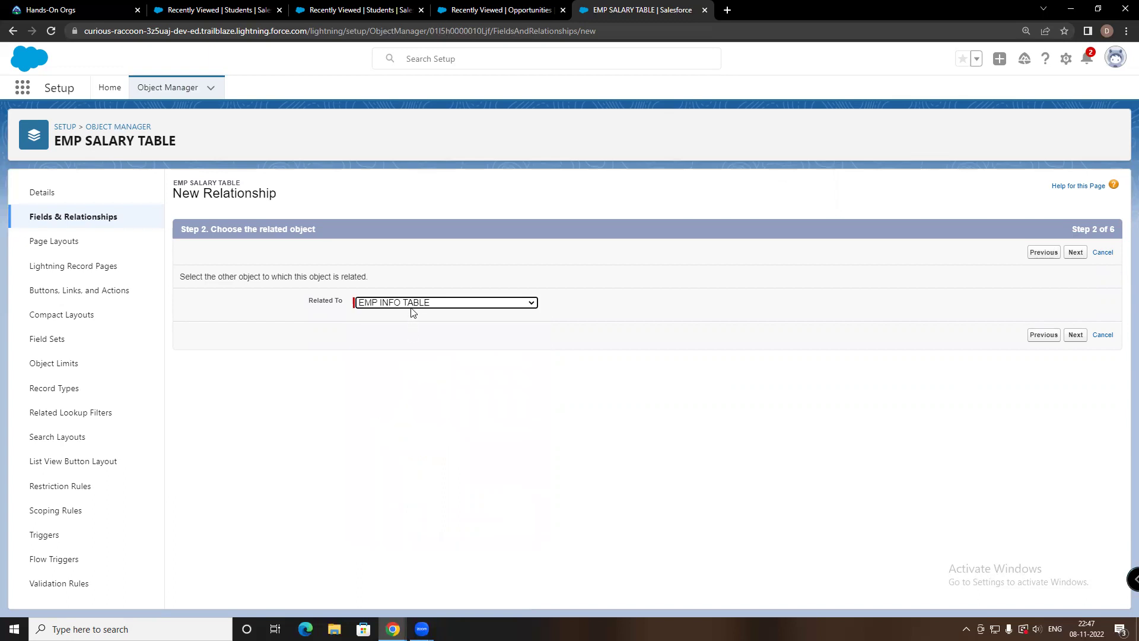
pyautogui.click(431, 301)
pyautogui.scroll(-5, 415, 480)
pyautogui.scroll(3, 389, 347)
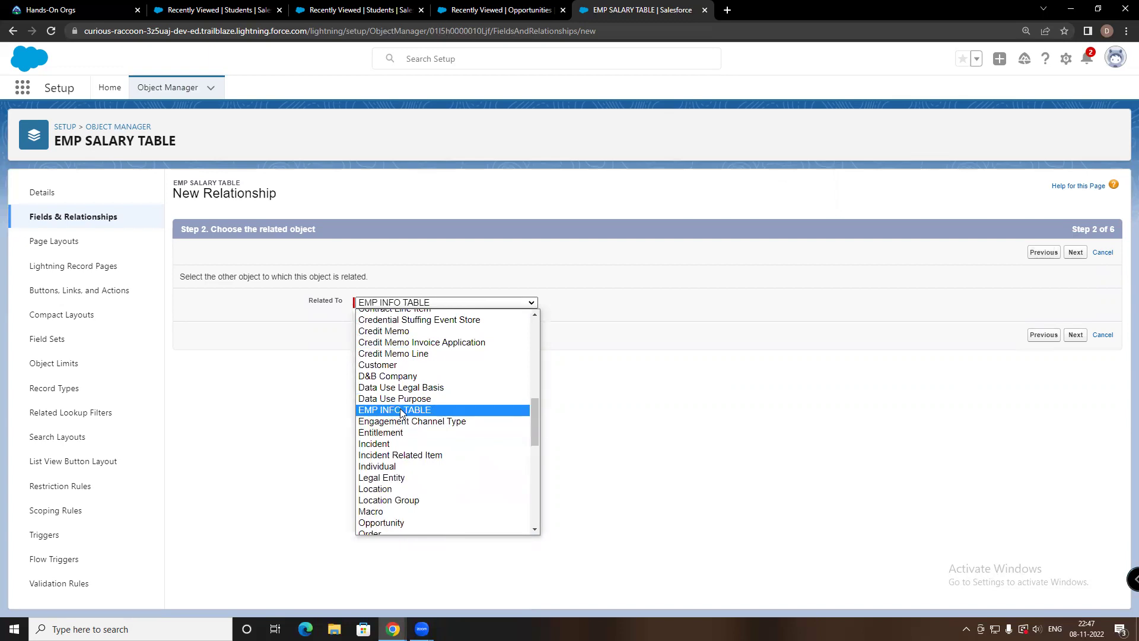
pyautogui.click(1076, 334)
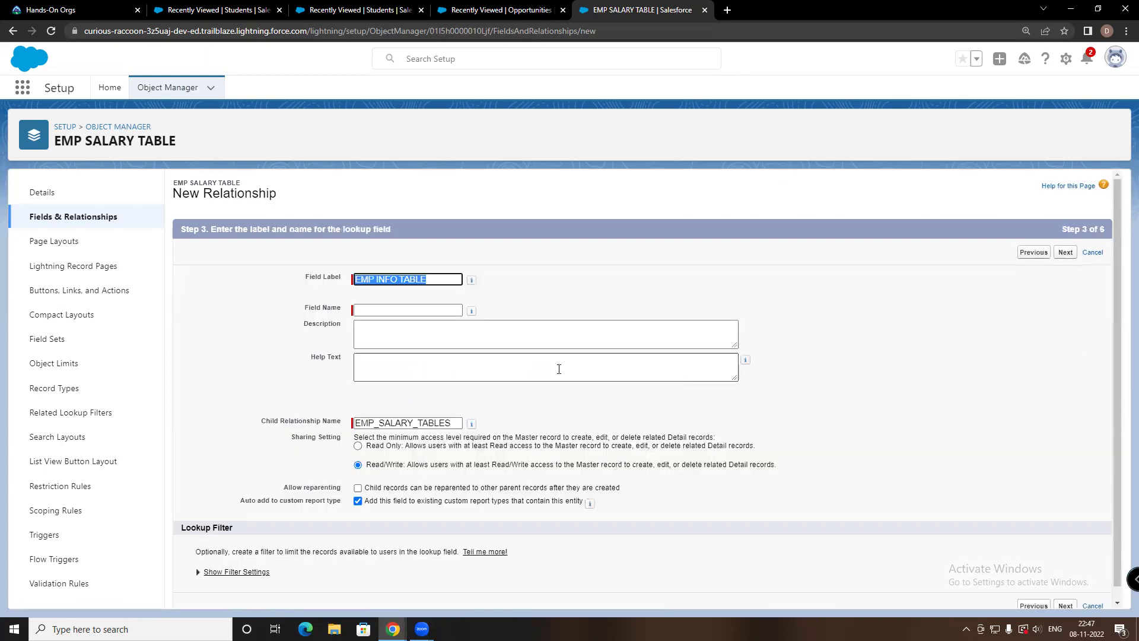
# Auto-fill the field name EMP_INFO_TABLE from the EMP INFO TABLE label
pyautogui.click(380, 312)
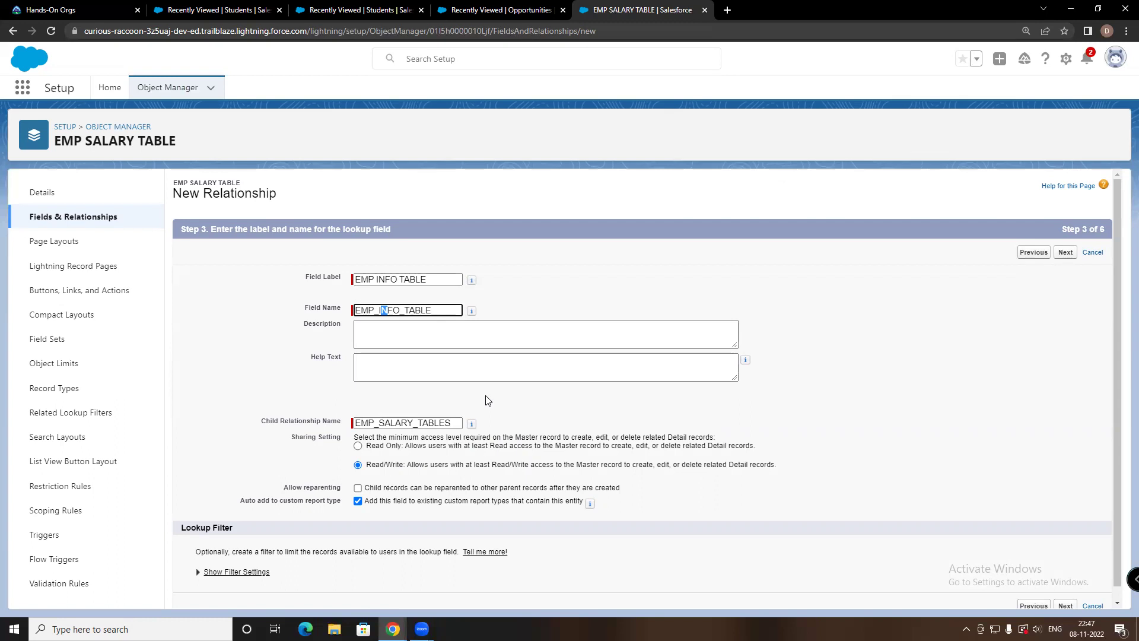
pyautogui.scroll(-1, 490, 401)
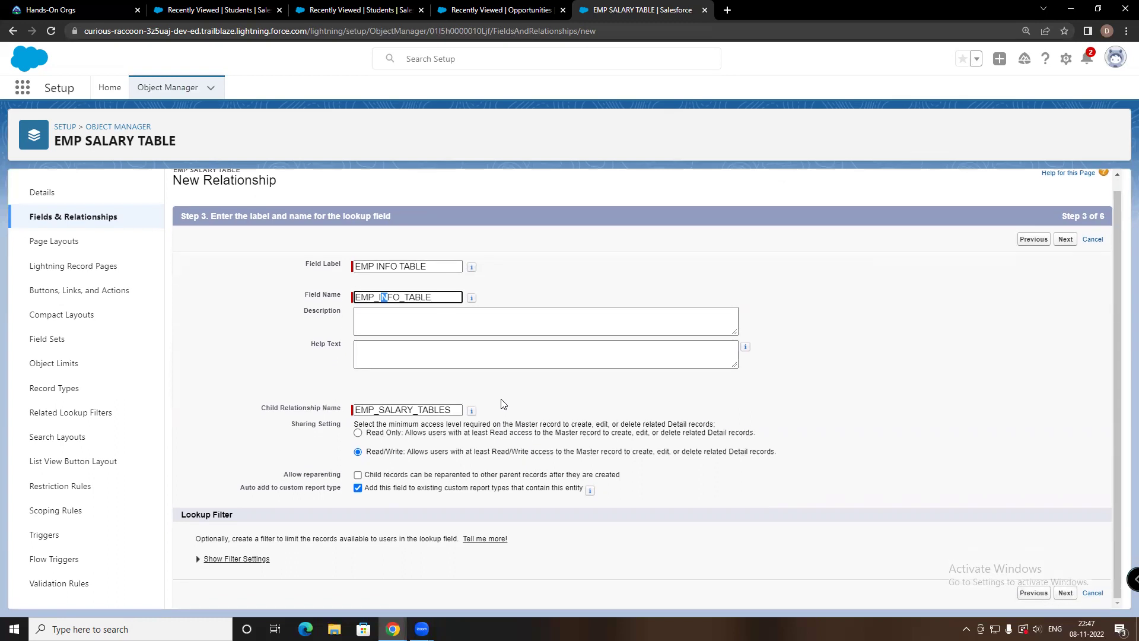
pyautogui.scroll(1, 506, 394)
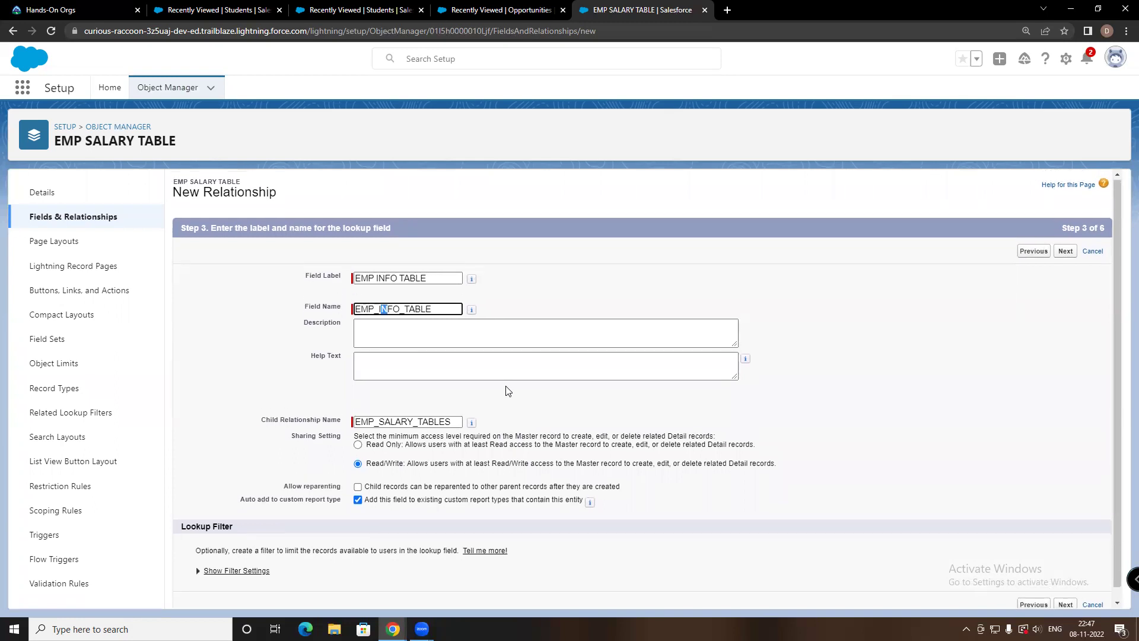
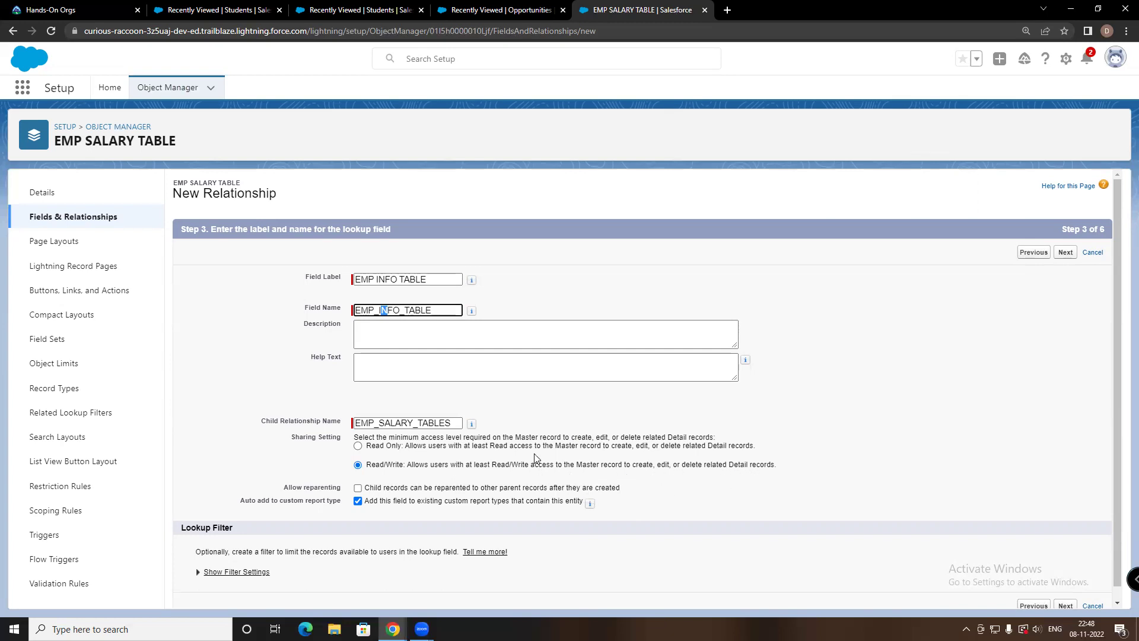
# Accept the remaining wizard defaults, keep the related list label, and save the EMP INFO TABLE master-detail field
pyautogui.scroll(-1, 831, 534)
pyautogui.click(1062, 593)
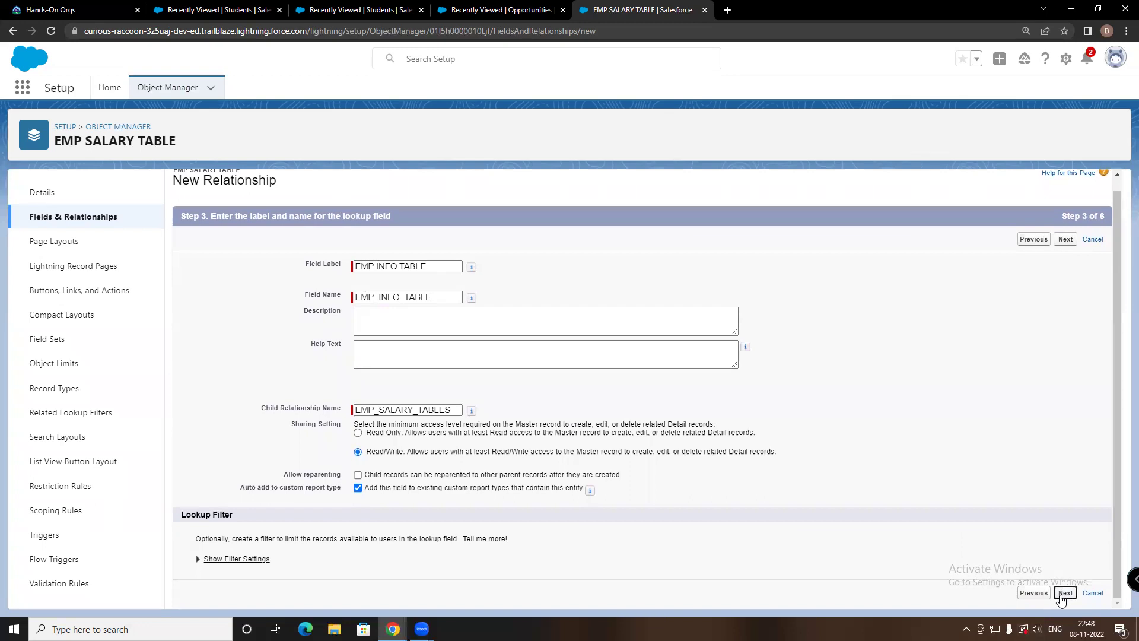
pyautogui.scroll(-6, 544, 260)
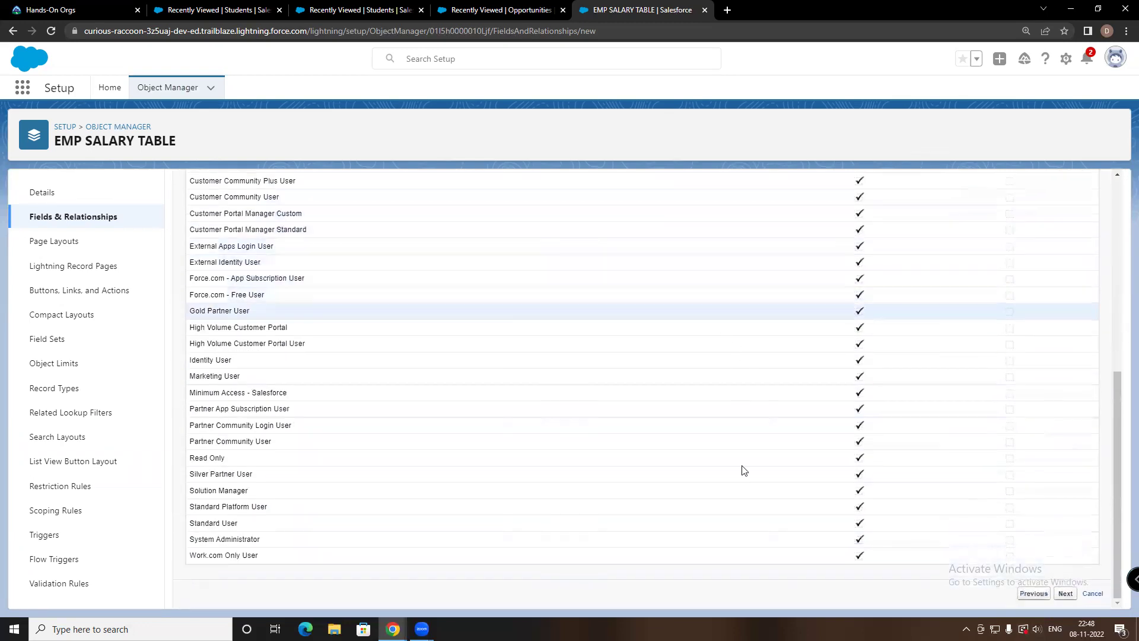
pyautogui.click(1065, 593)
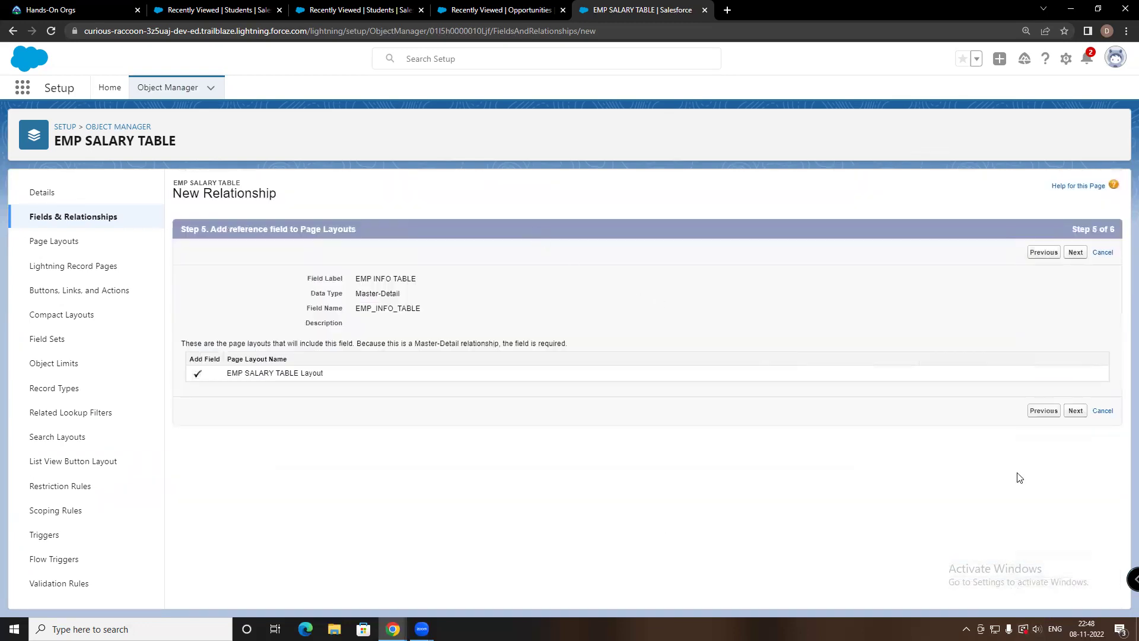
pyautogui.click(1073, 412)
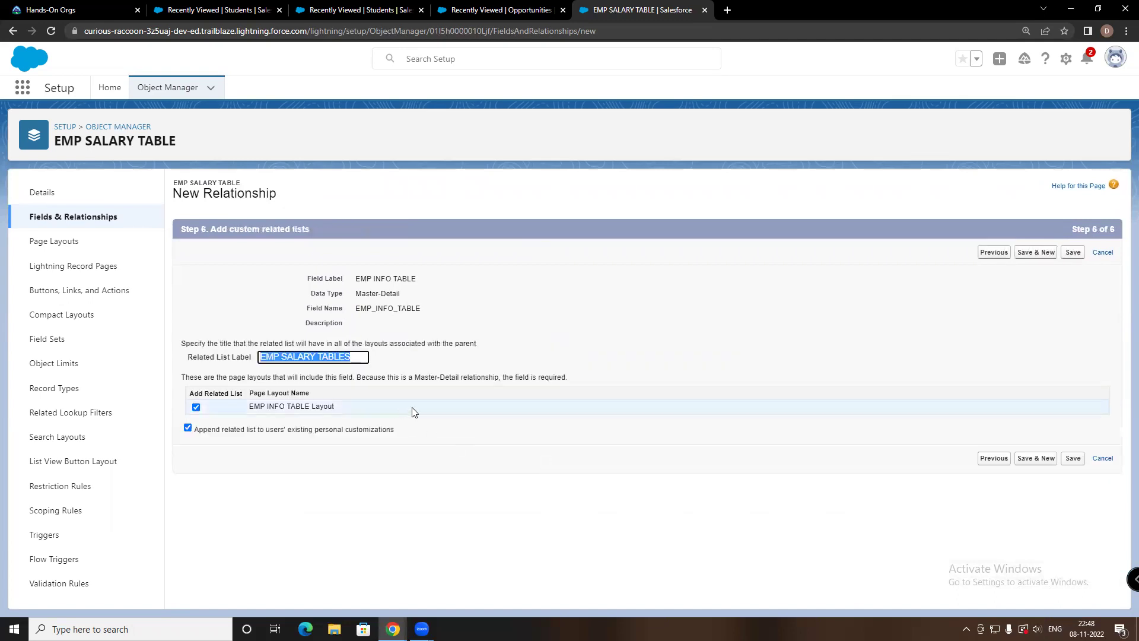
pyautogui.click(1073, 464)
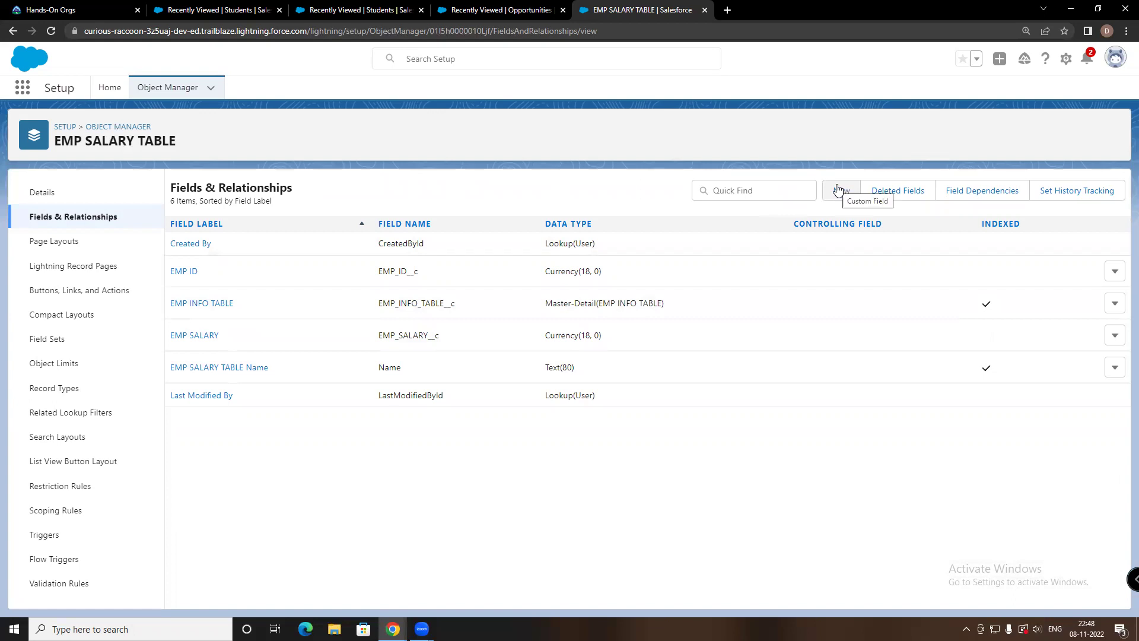
# Switch to the Sales app and open the EMP INFO TABLES list from More
pyautogui.click(22, 90)
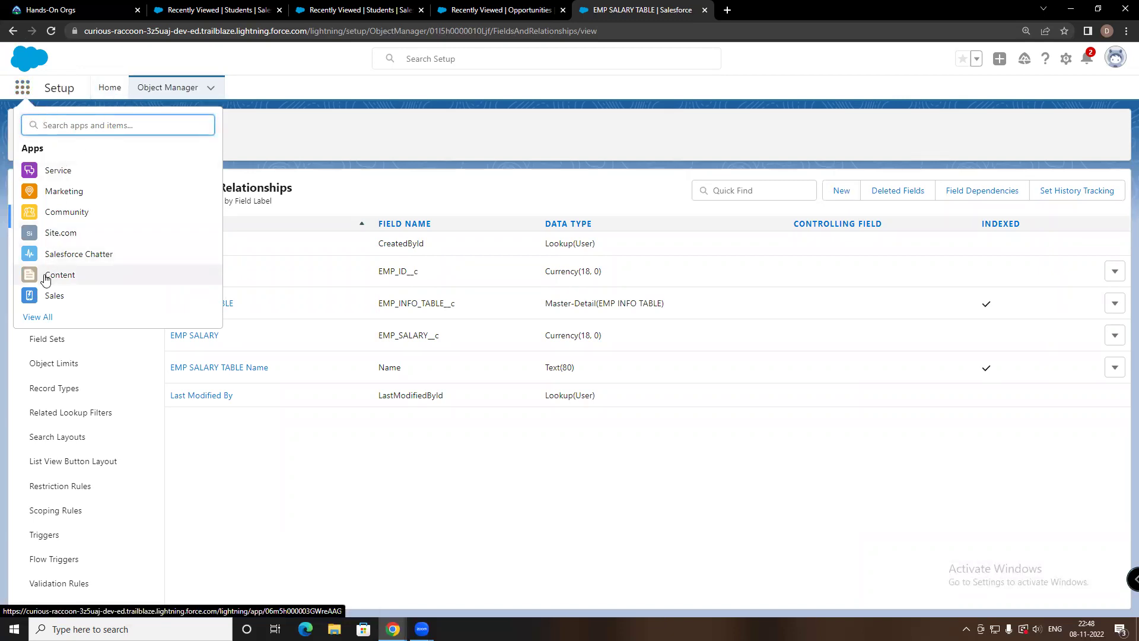
pyautogui.click(47, 294)
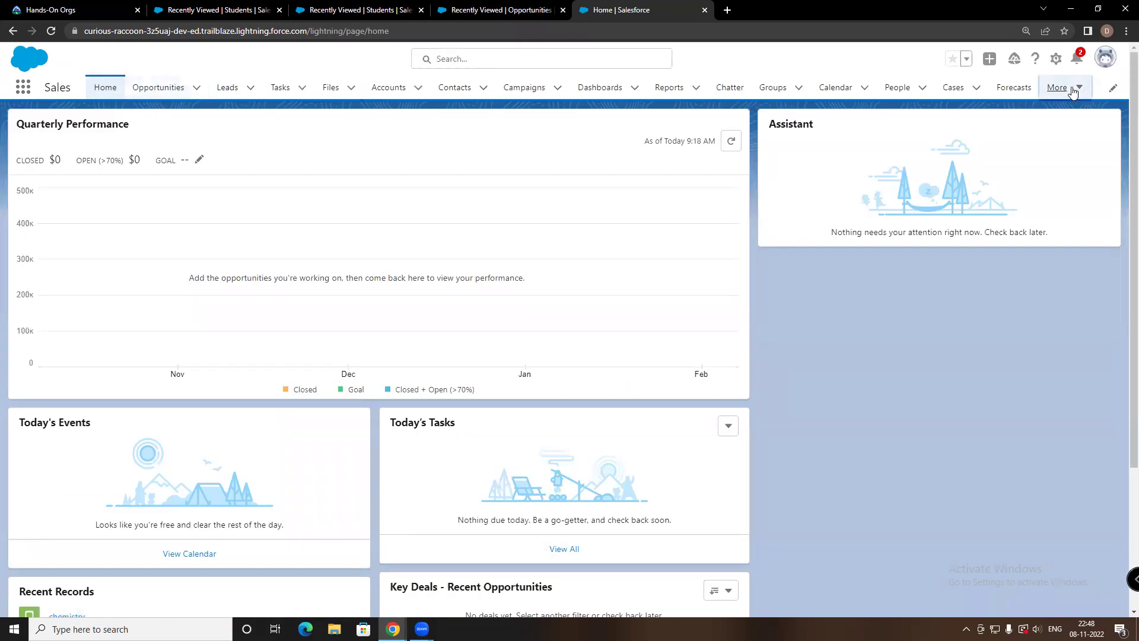
pyautogui.click(1070, 87)
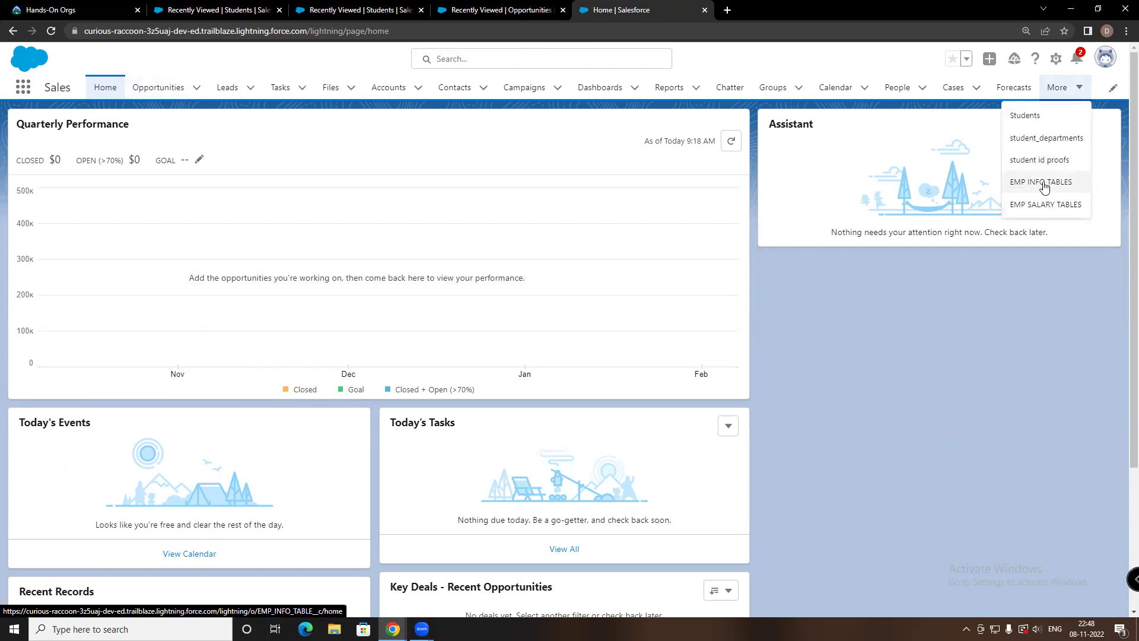
pyautogui.click(1044, 188)
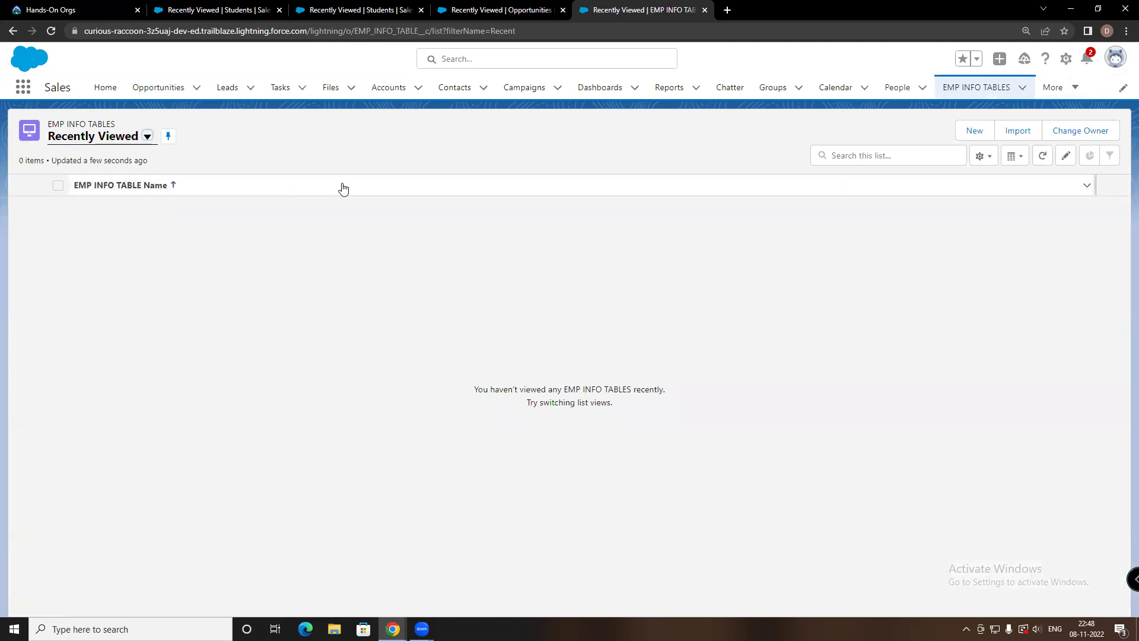
# Sort the list by EMP INFO TABLE Name, then open a new record form and cancel it
pyautogui.click(132, 188)
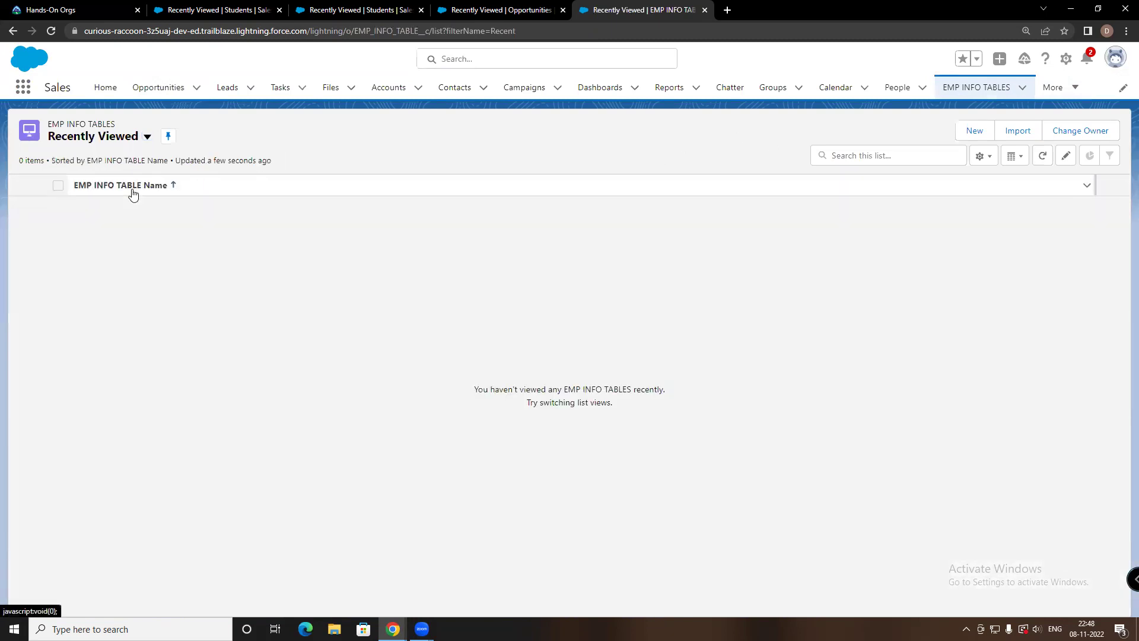
pyautogui.click(973, 133)
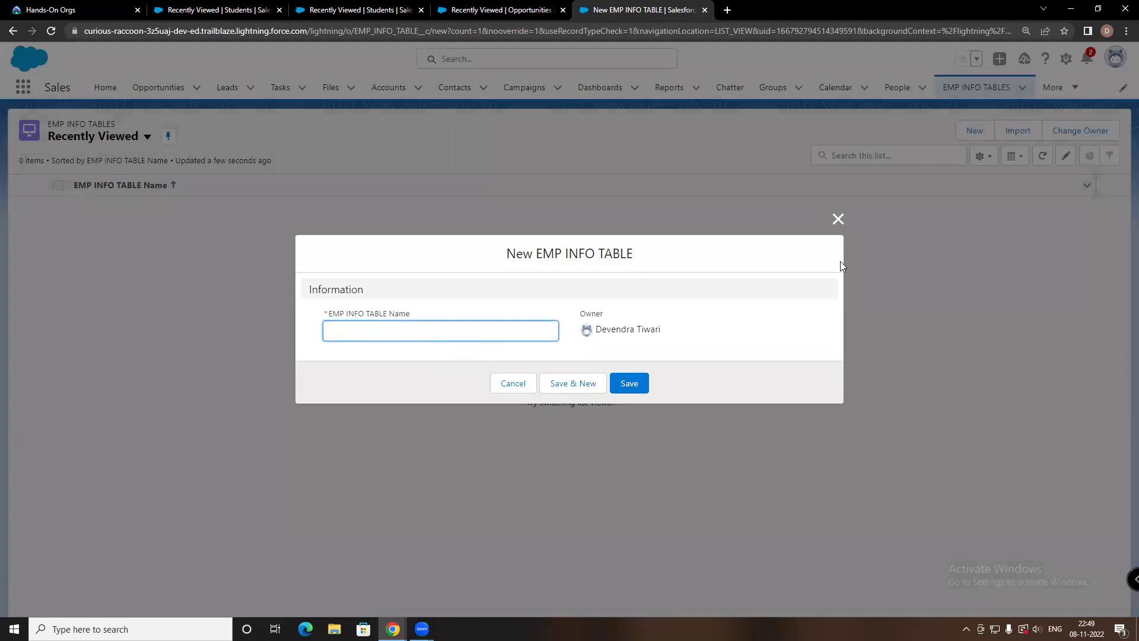
pyautogui.click(839, 220)
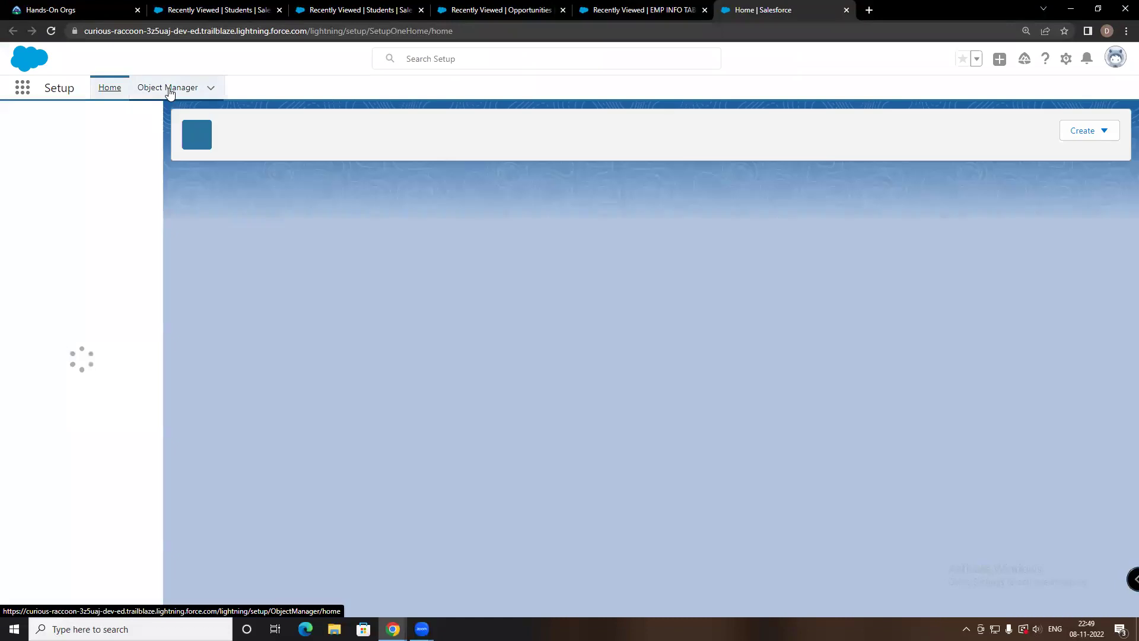
# Filter Object Manager for 'EMP' and open EMP INFO TABLE's Fields & Relationships
pyautogui.click(169, 88)
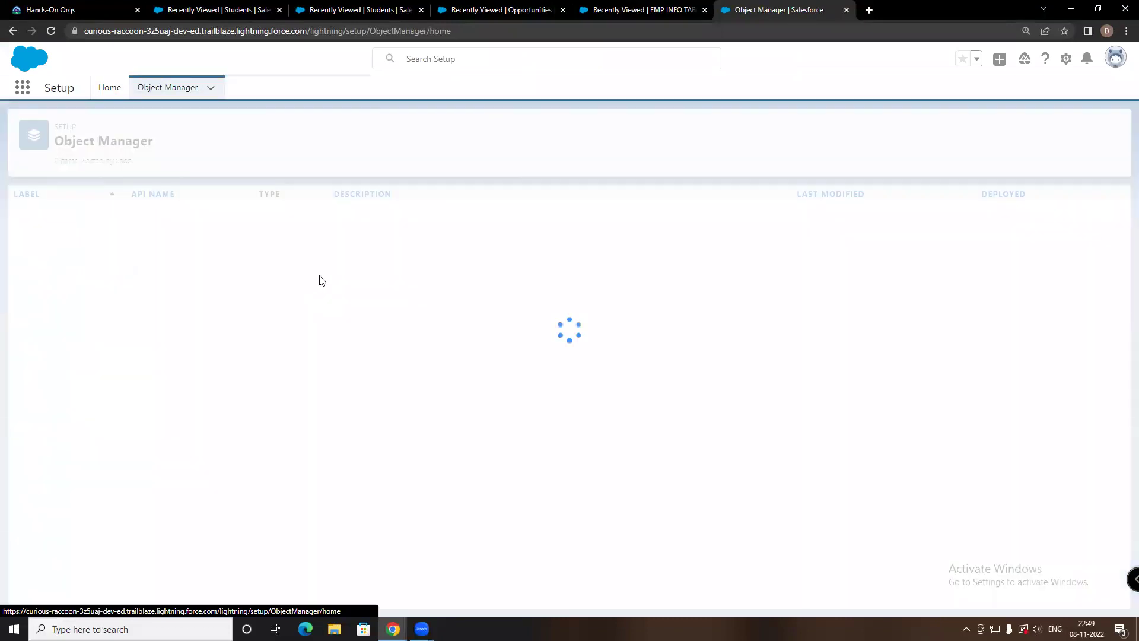
pyautogui.click(919, 132)
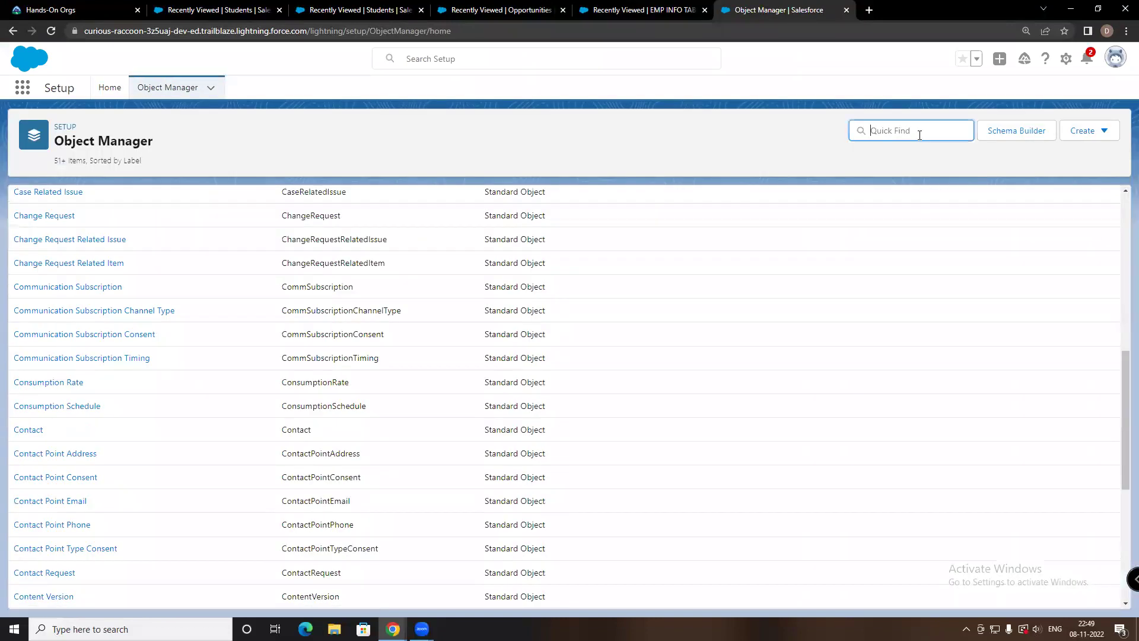
pyautogui.write('EMP')
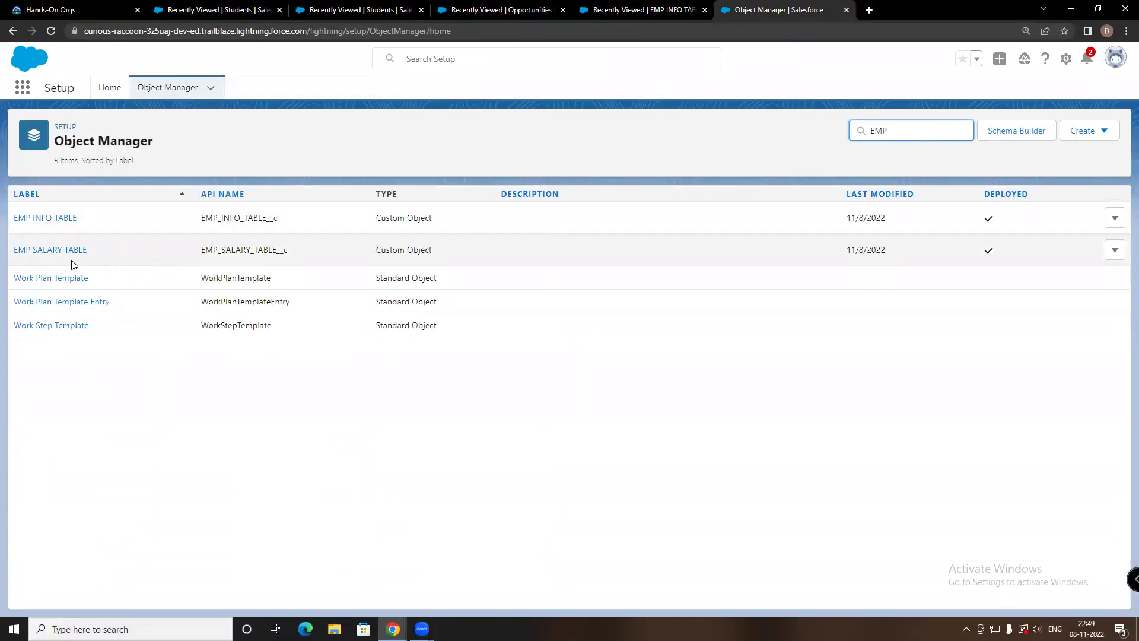
pyautogui.click(44, 218)
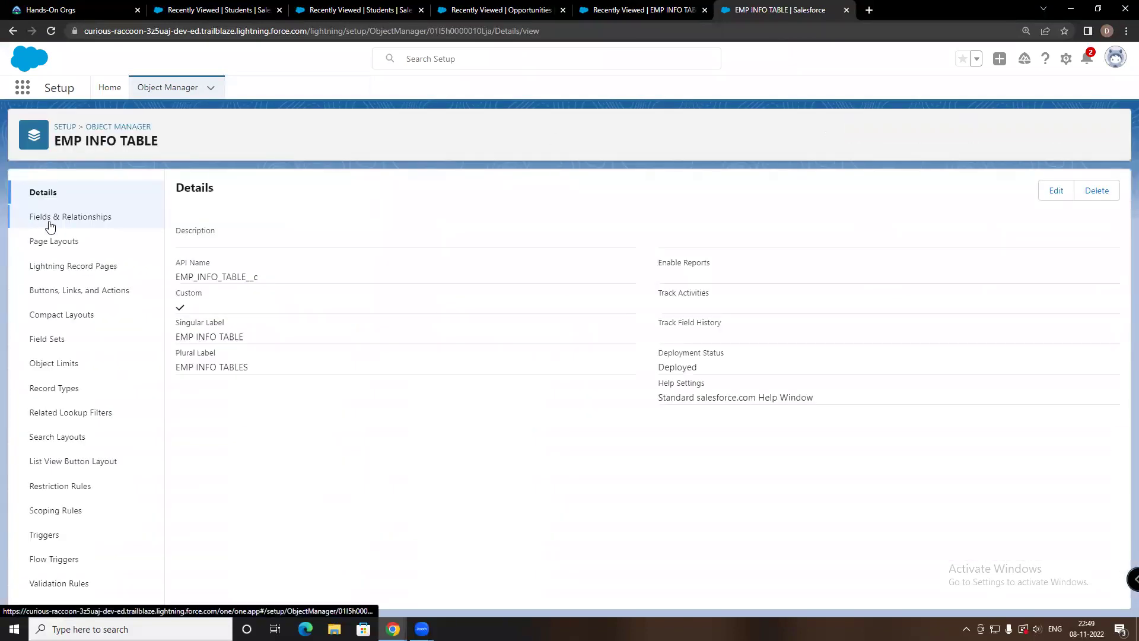
pyautogui.click(76, 218)
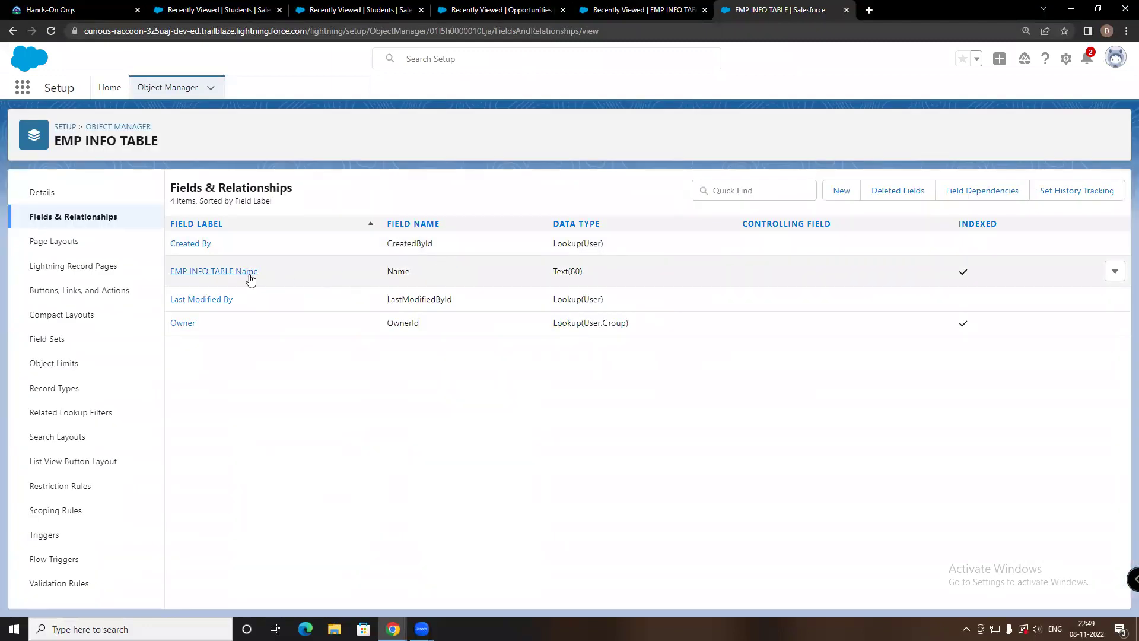
# Start a new custom field on EMP INFO TABLE, trying Currency and Number data types before advancing
pyautogui.click(840, 194)
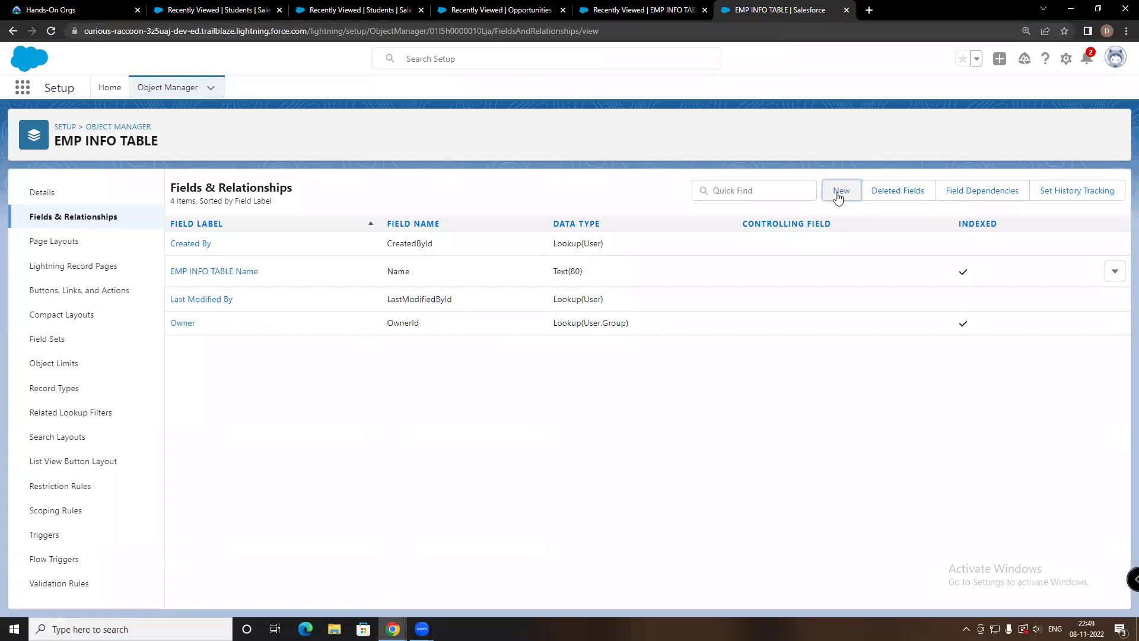
pyautogui.scroll(-5, 243, 296)
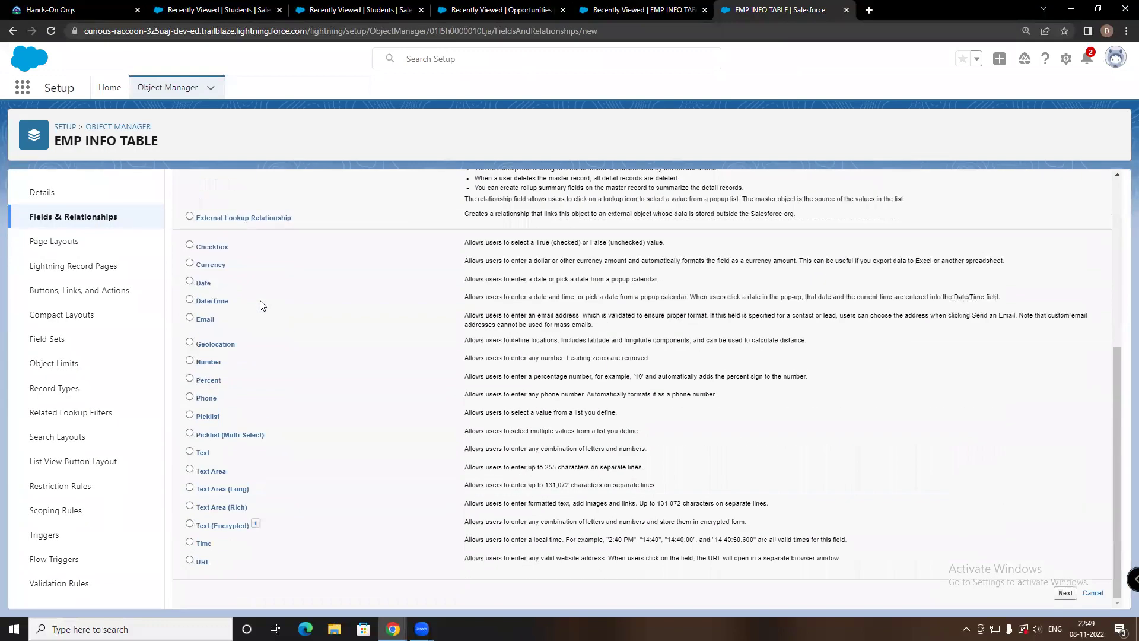
pyautogui.scroll(1, 230, 280)
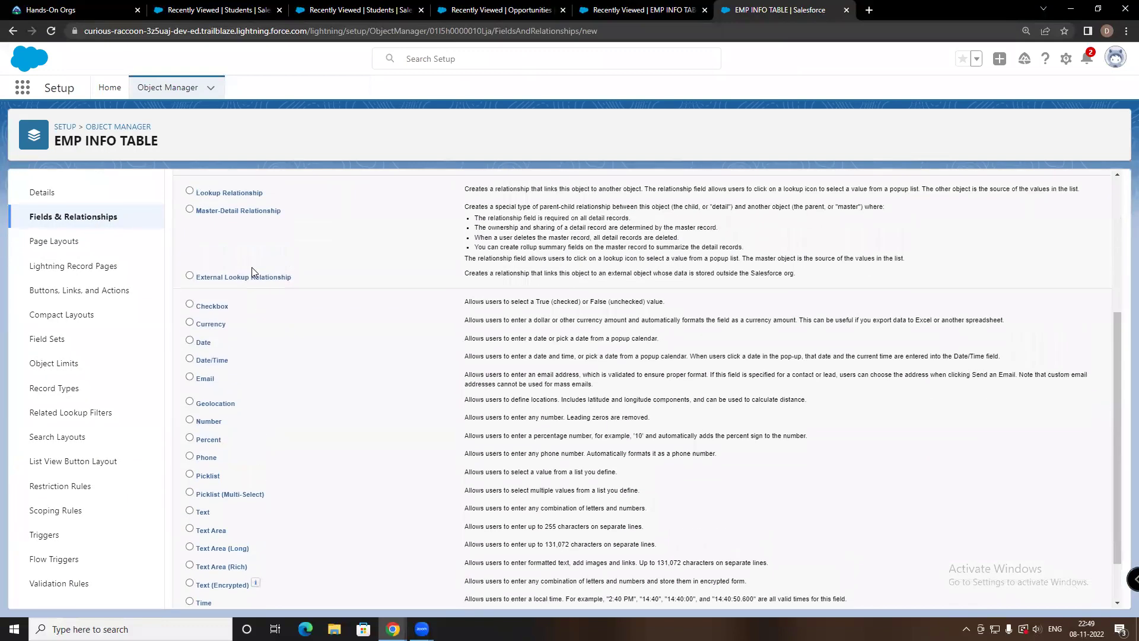
pyautogui.click(190, 323)
pyautogui.scroll(-1, 714, 353)
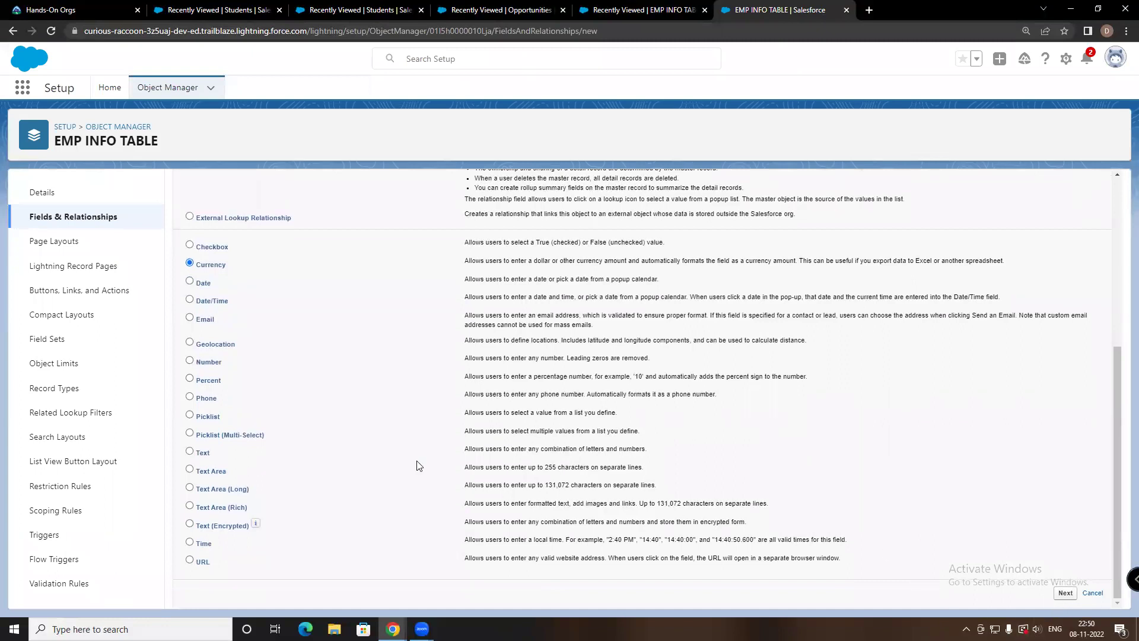
pyautogui.scroll(1, 202, 274)
pyautogui.click(190, 420)
pyautogui.click(190, 402)
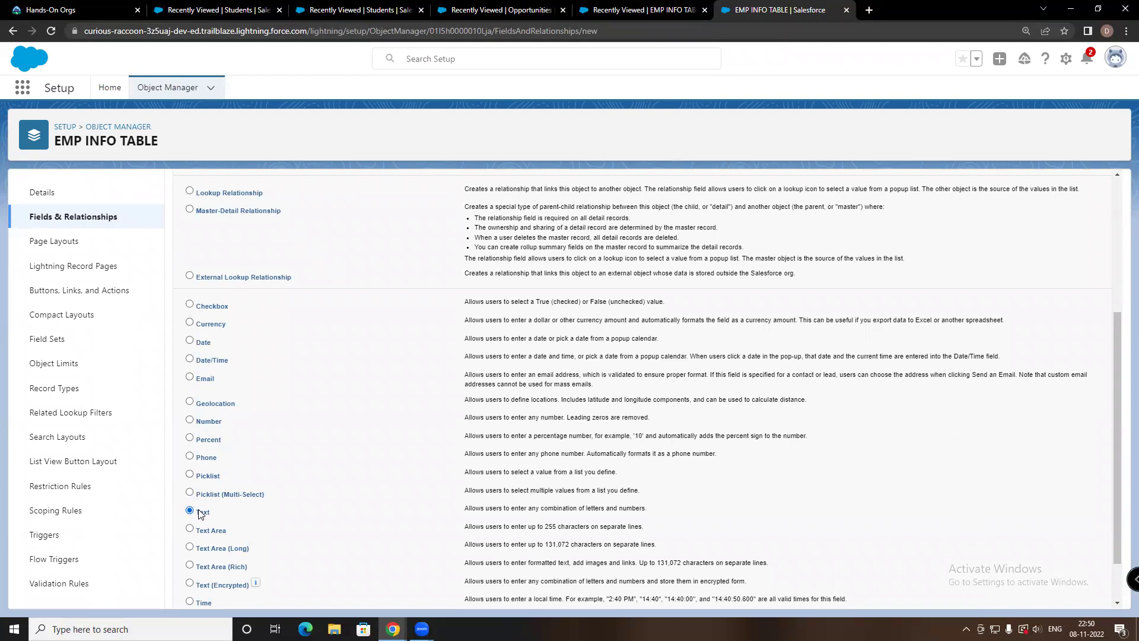
pyautogui.scroll(-1, 203, 515)
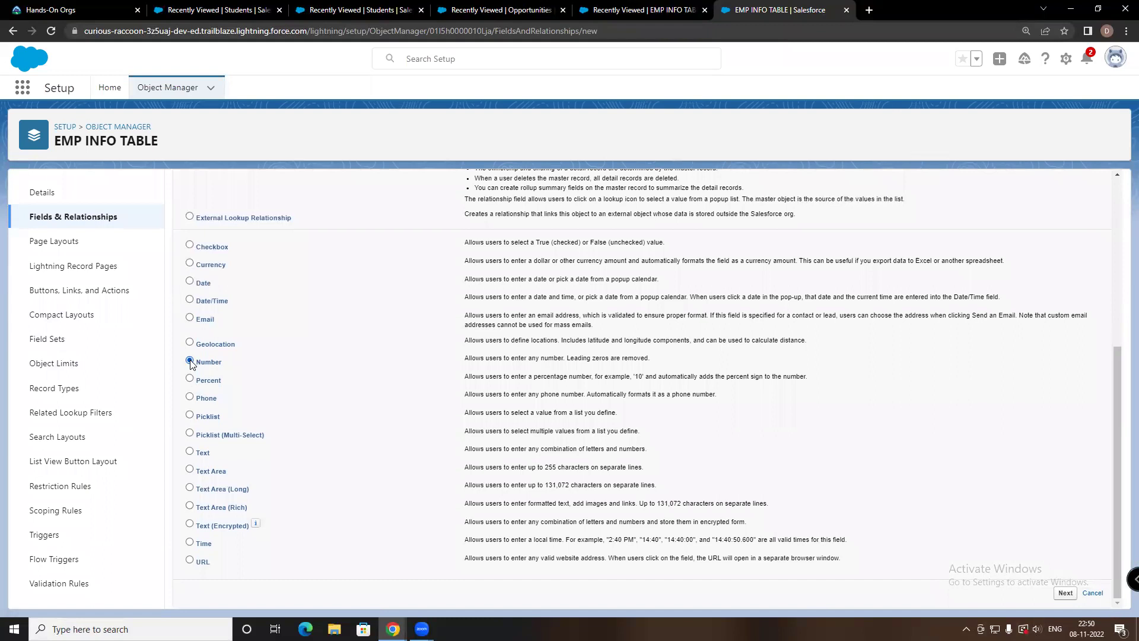
pyautogui.click(1063, 594)
# Go back, select Number as the data type, and continue to the field details step
pyautogui.click(13, 31)
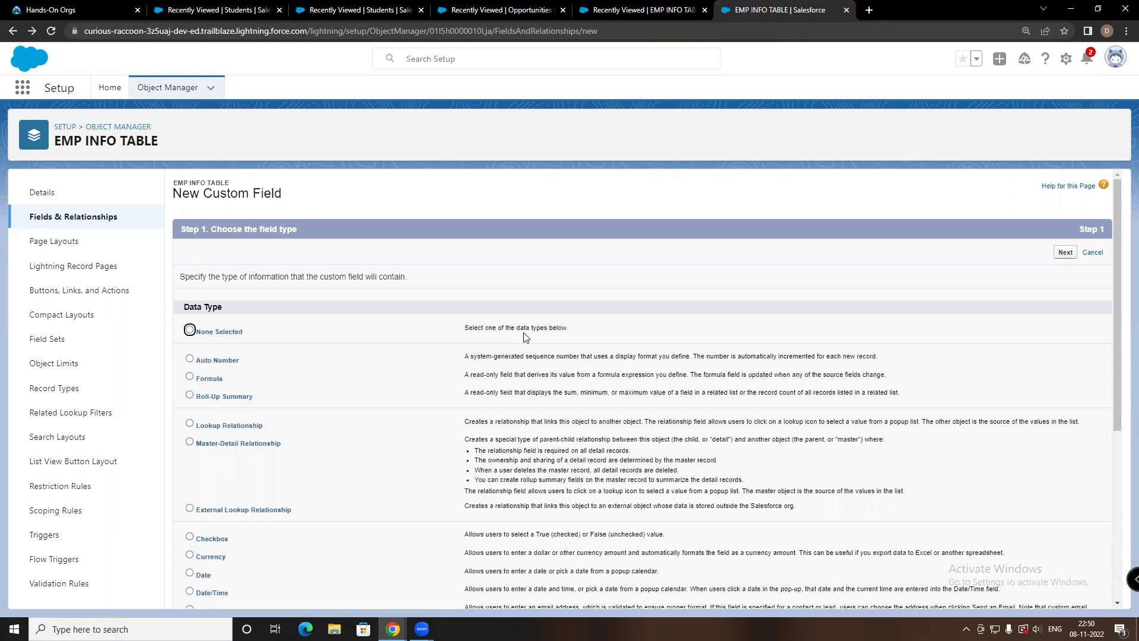
pyautogui.scroll(-5, 511, 327)
pyautogui.click(196, 362)
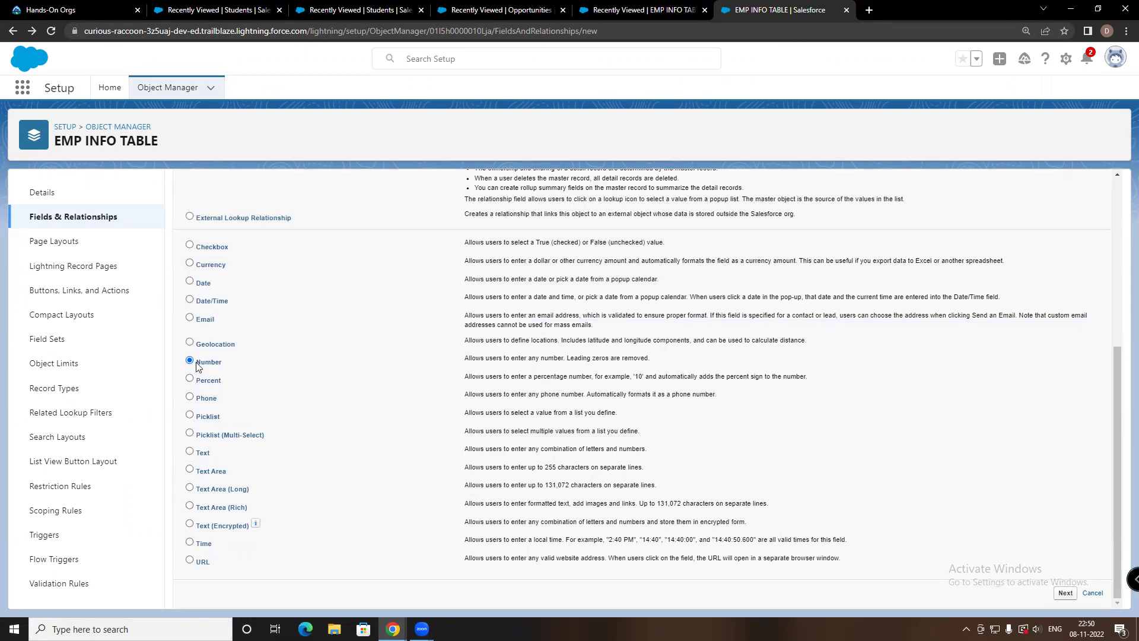
pyautogui.click(1066, 592)
# Label the Number field 'EMP ID' with field name EMP_ID and submit the details
pyautogui.click(379, 276)
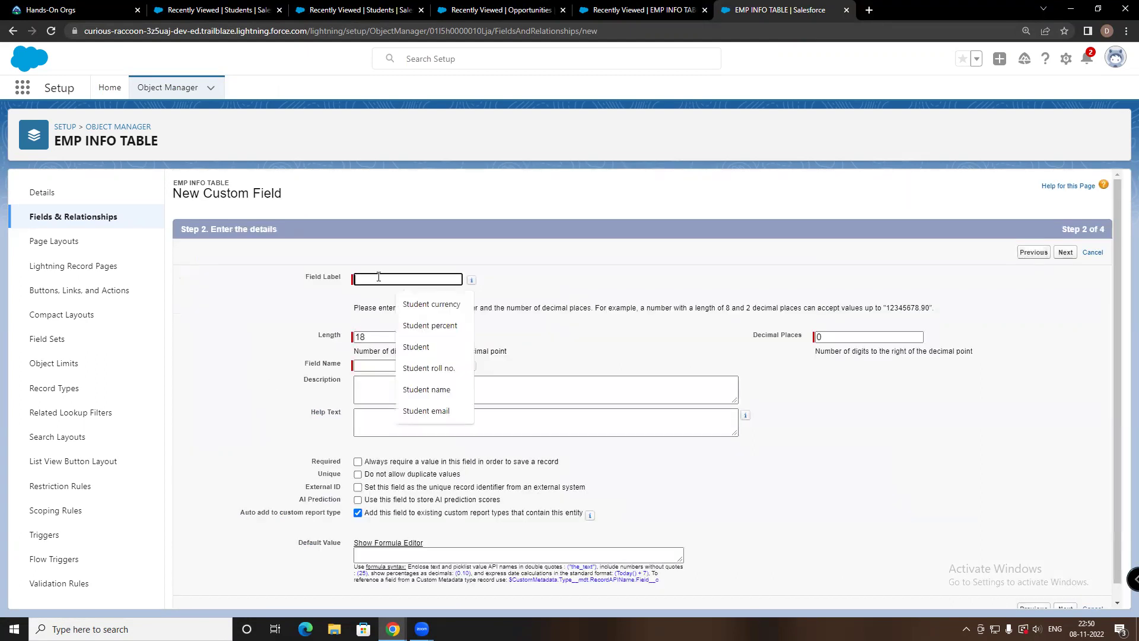
pyautogui.write('EMP')
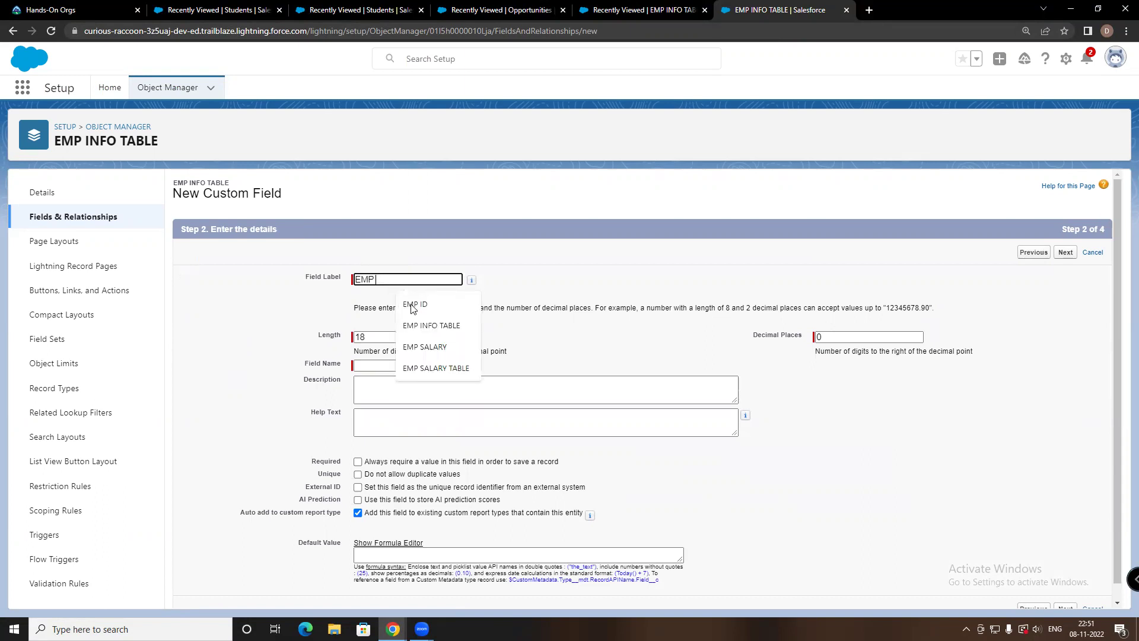
pyautogui.click(414, 304)
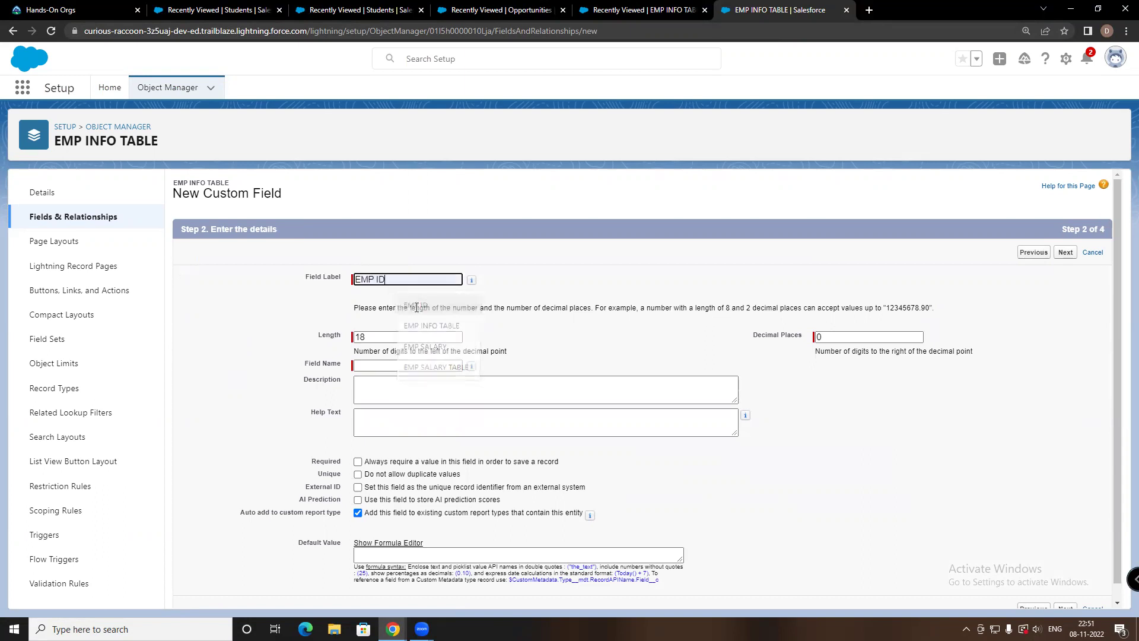
pyautogui.click(390, 366)
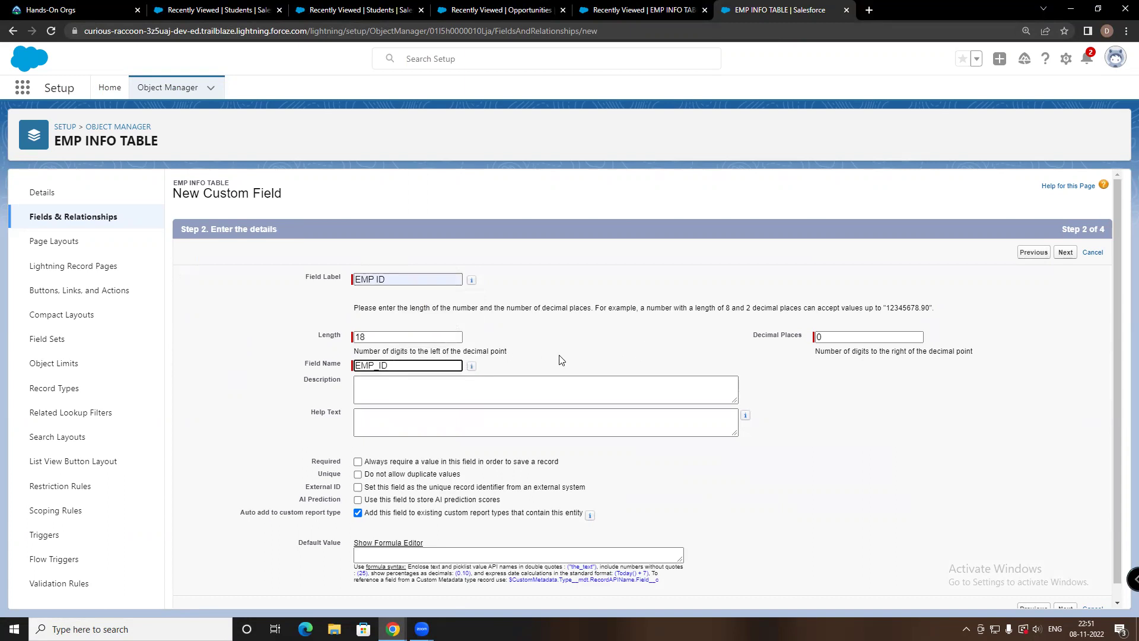
pyautogui.scroll(-1, 798, 439)
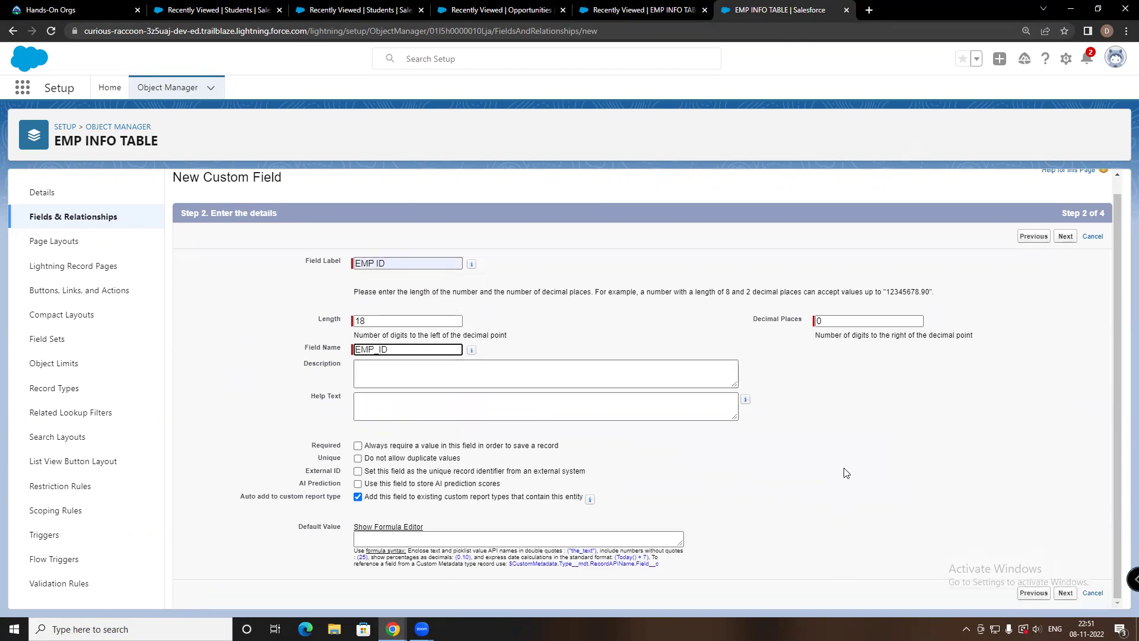
pyautogui.click(1066, 593)
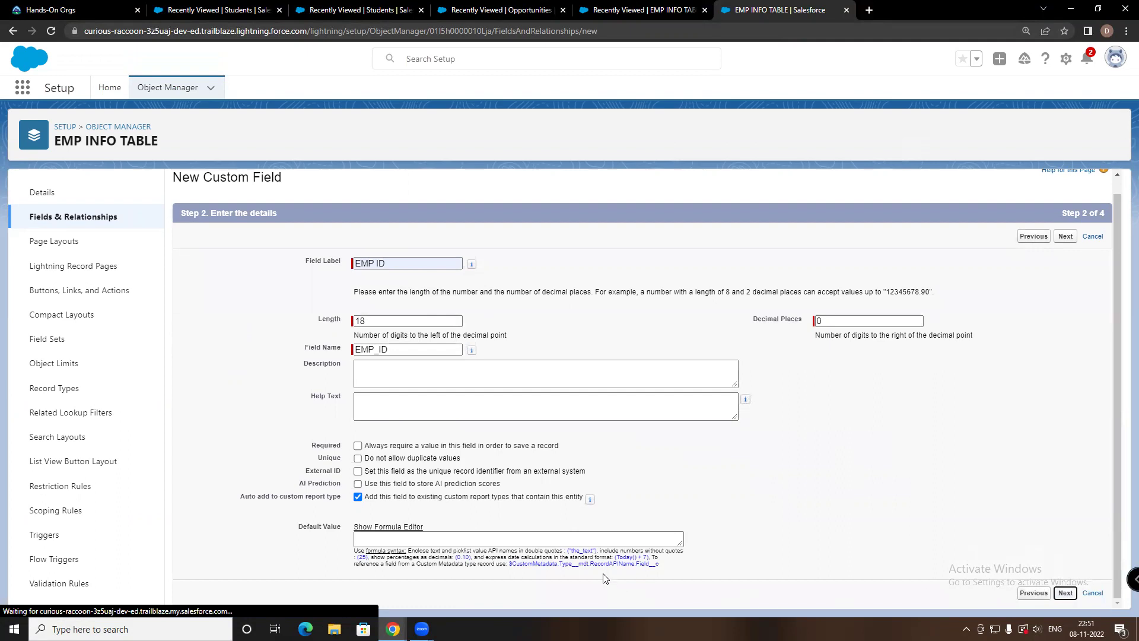
# Keep the EMP INFO TABLE page layout selected and save the EMP ID field
pyautogui.scroll(-4, 542, 372)
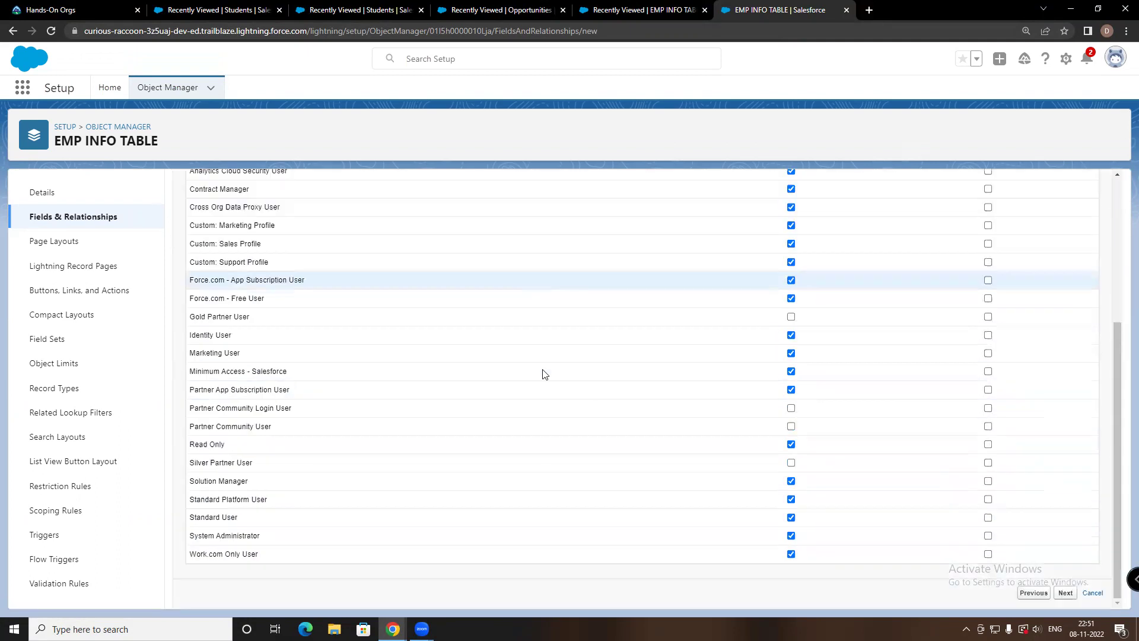
pyautogui.click(1071, 595)
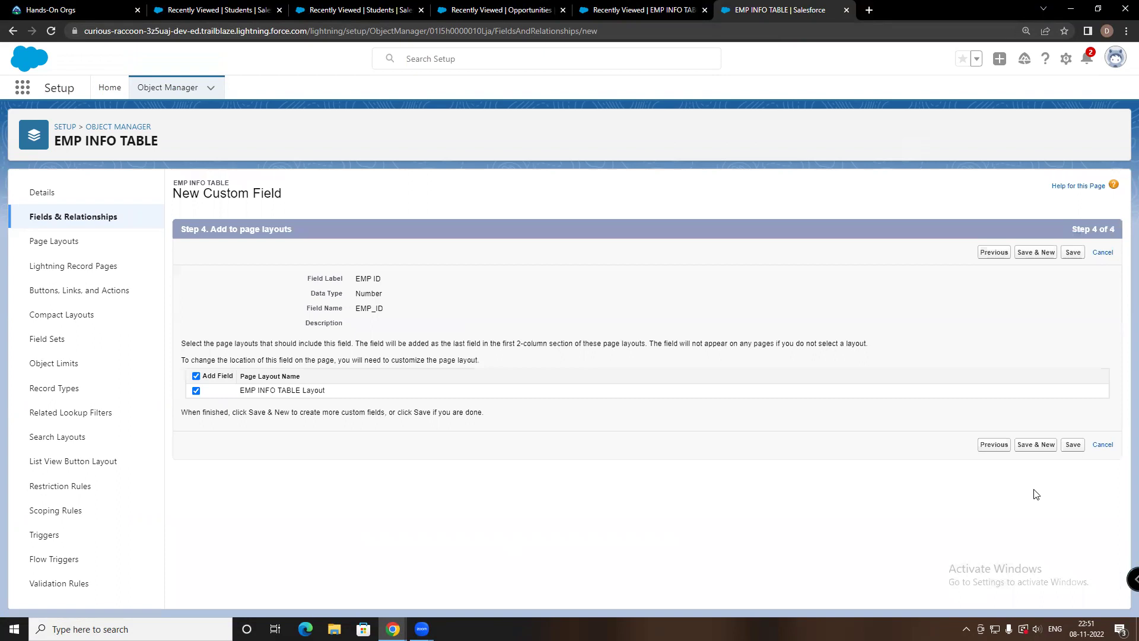
pyautogui.click(1071, 448)
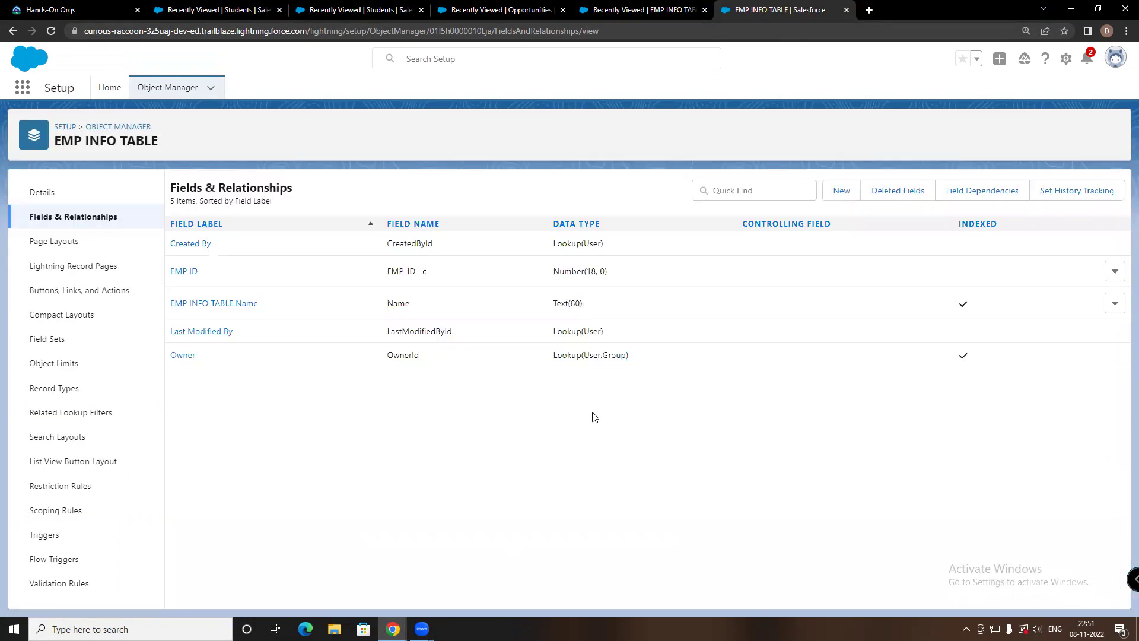
# Open the saved EMP ID field's details to check it, then return to the field list
pyautogui.click(193, 271)
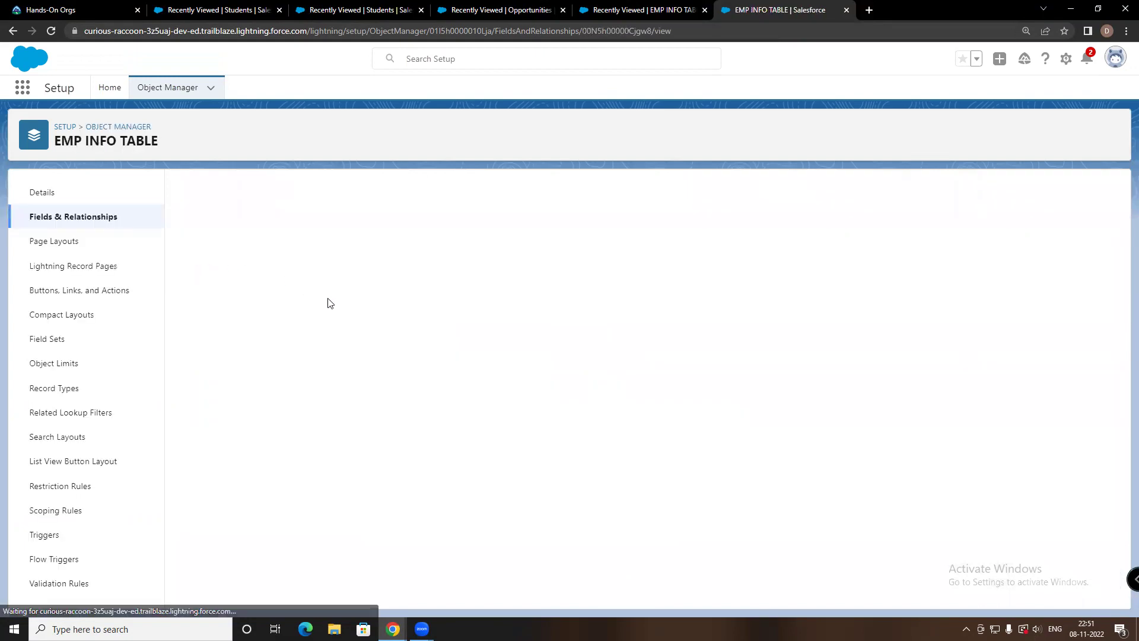
pyautogui.click(13, 31)
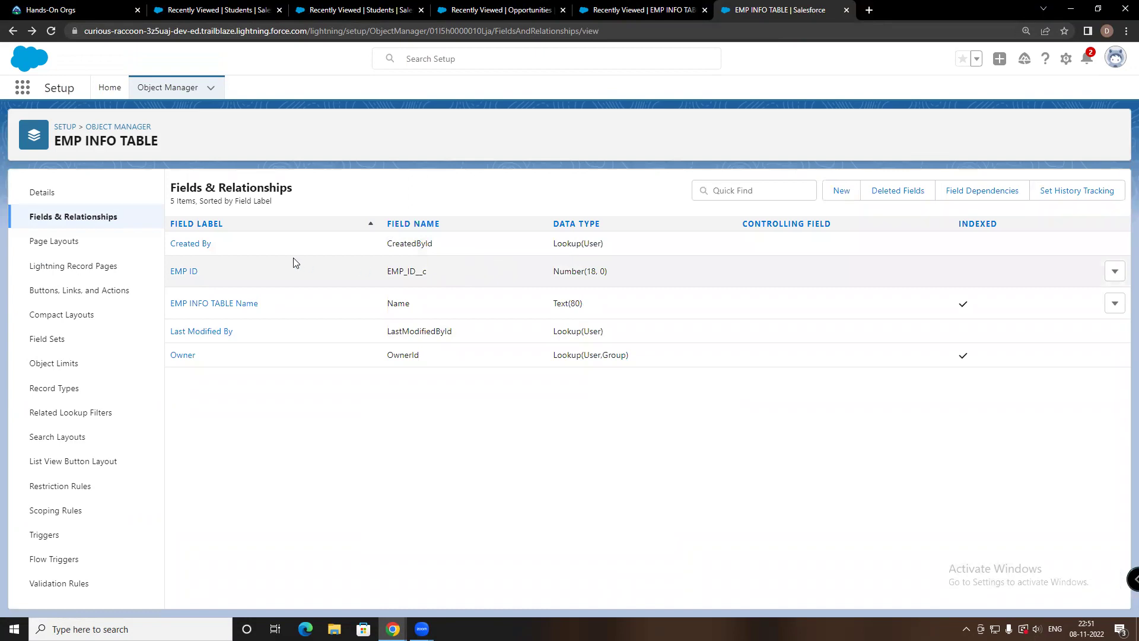
pyautogui.click(22, 89)
# Switch to the Sales app and open the EMP INFO TABLES records list
pyautogui.click(214, 291)
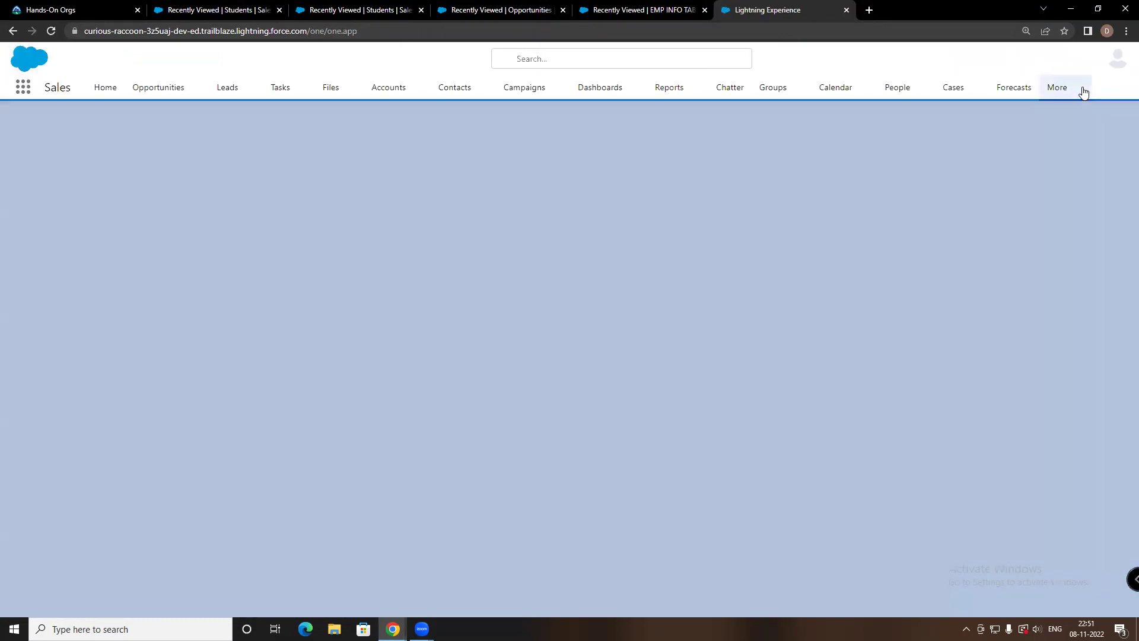
pyautogui.click(1082, 91)
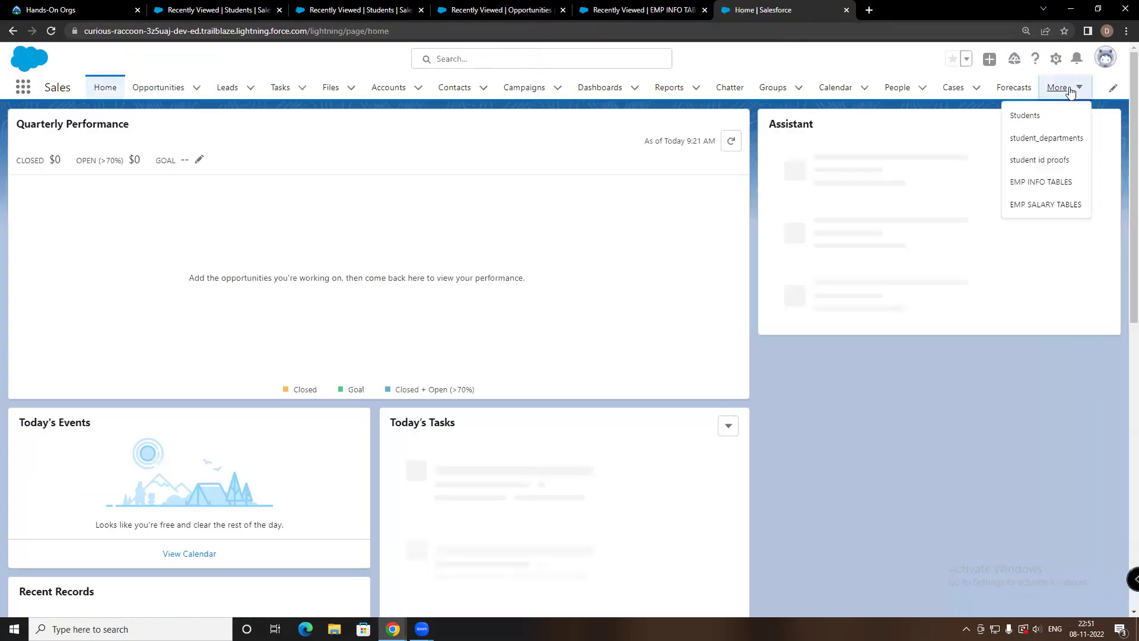
pyautogui.click(1055, 183)
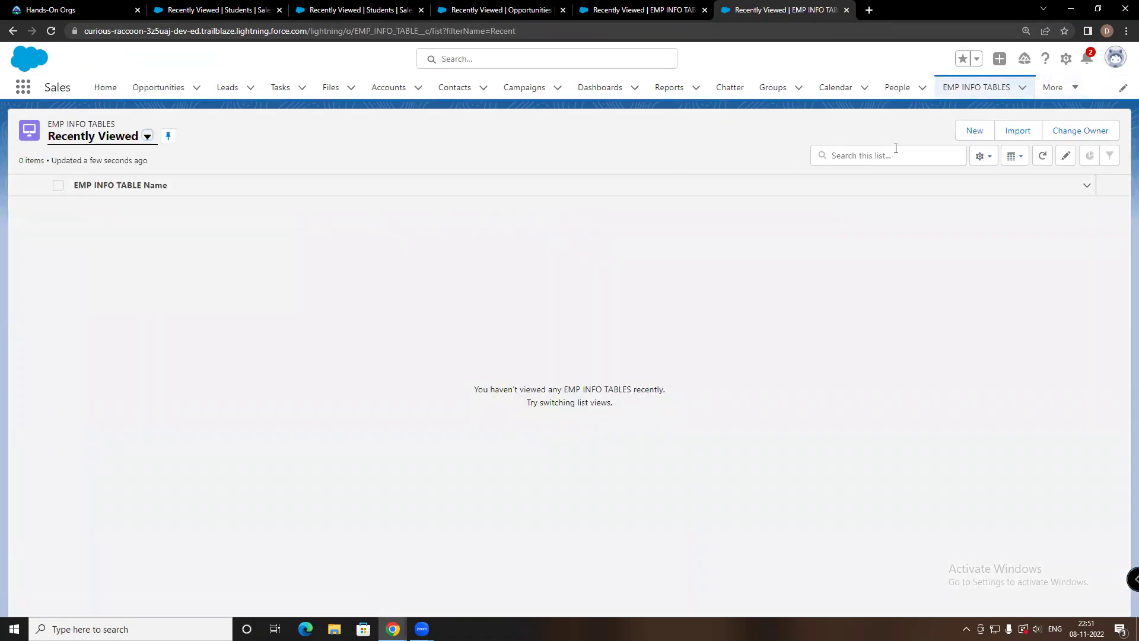
# Create and save a new EMP INFO TABLE record named VINAY with EMP ID 52
pyautogui.click(973, 131)
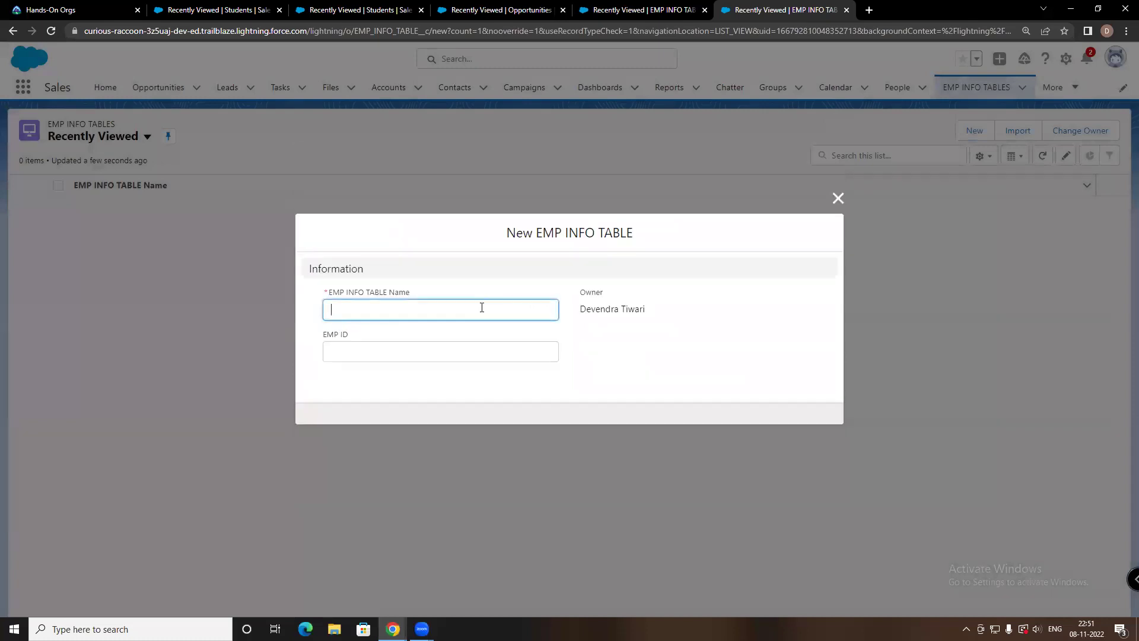
pyautogui.click(381, 356)
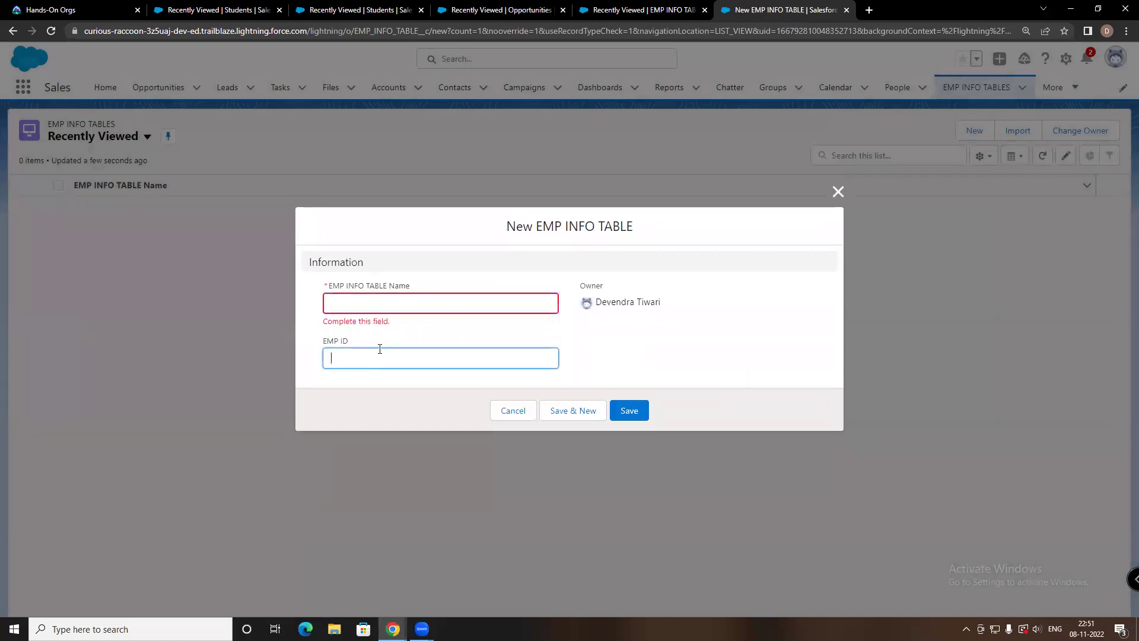
pyautogui.click(356, 297)
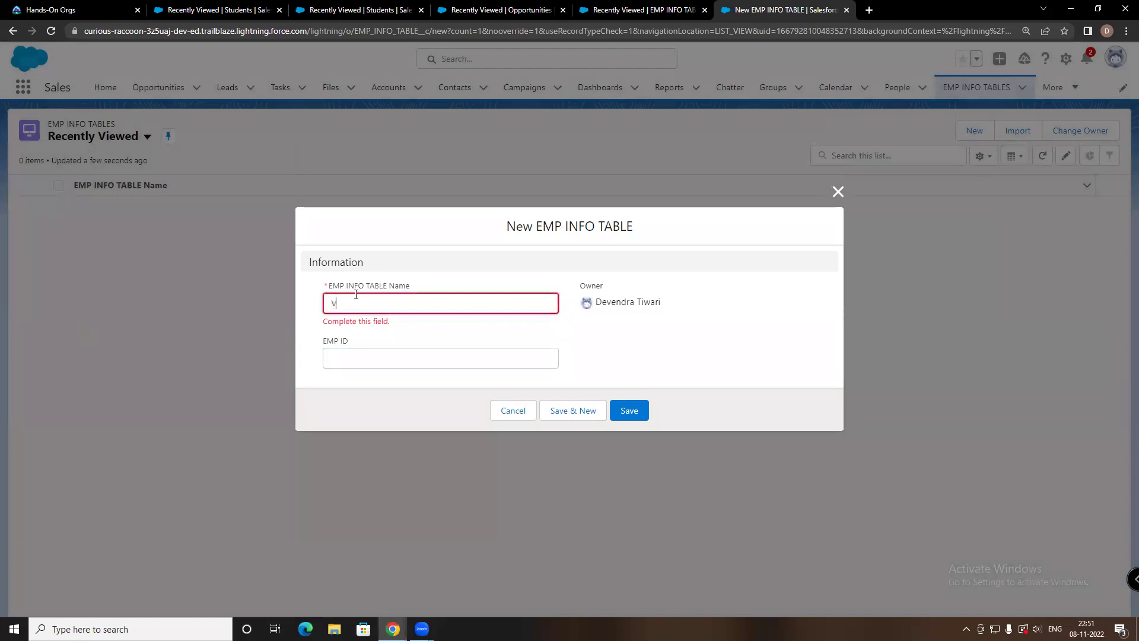
pyautogui.write('VINAY')
pyautogui.click(362, 364)
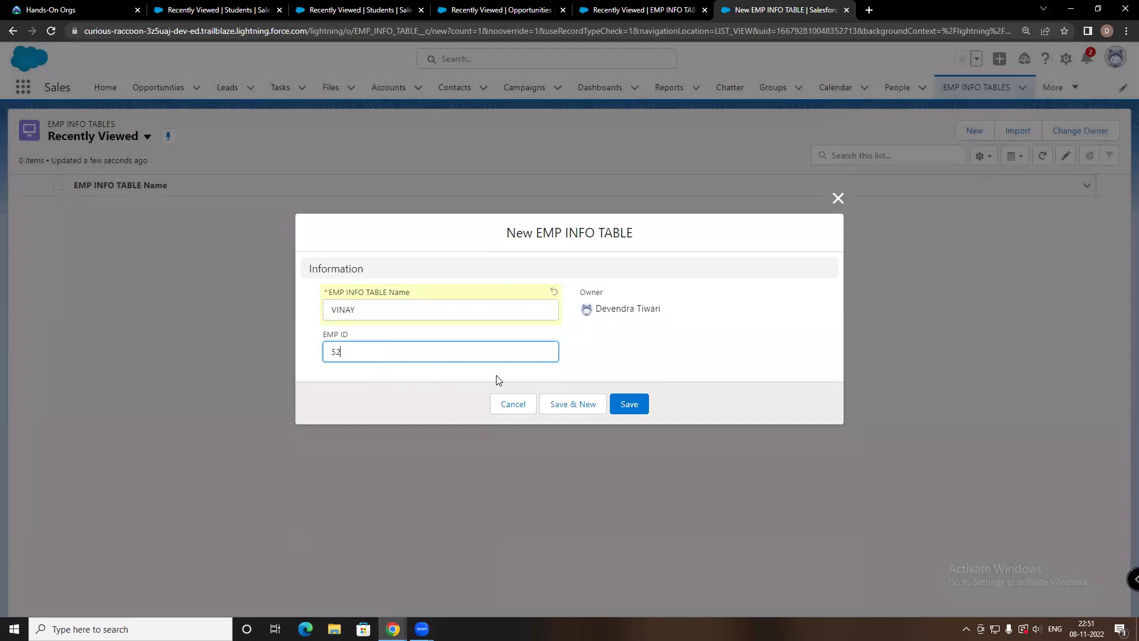
pyautogui.click(628, 404)
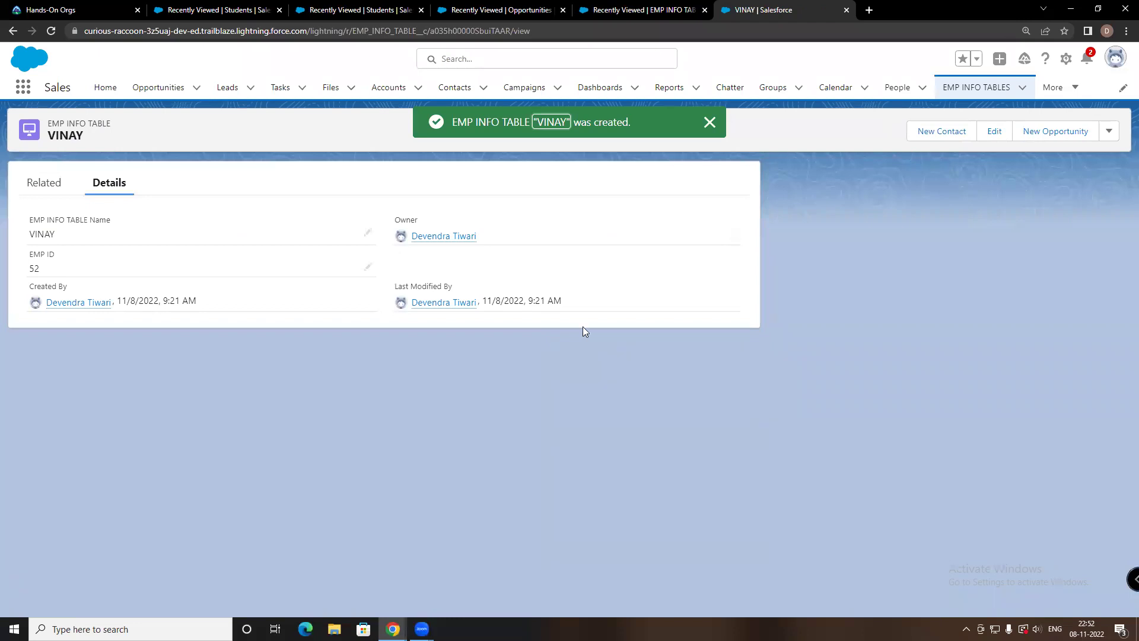
# From VINAY's Related tab, add salary record SAL1 with EMP ID 52 and salary 5000
pyautogui.click(43, 183)
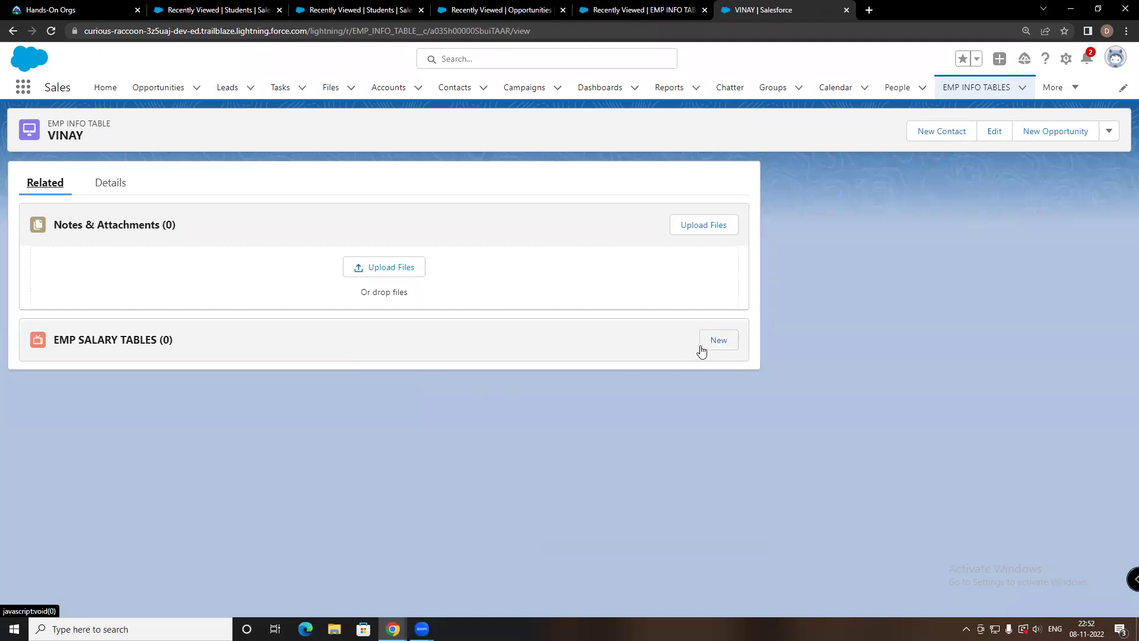
pyautogui.click(717, 339)
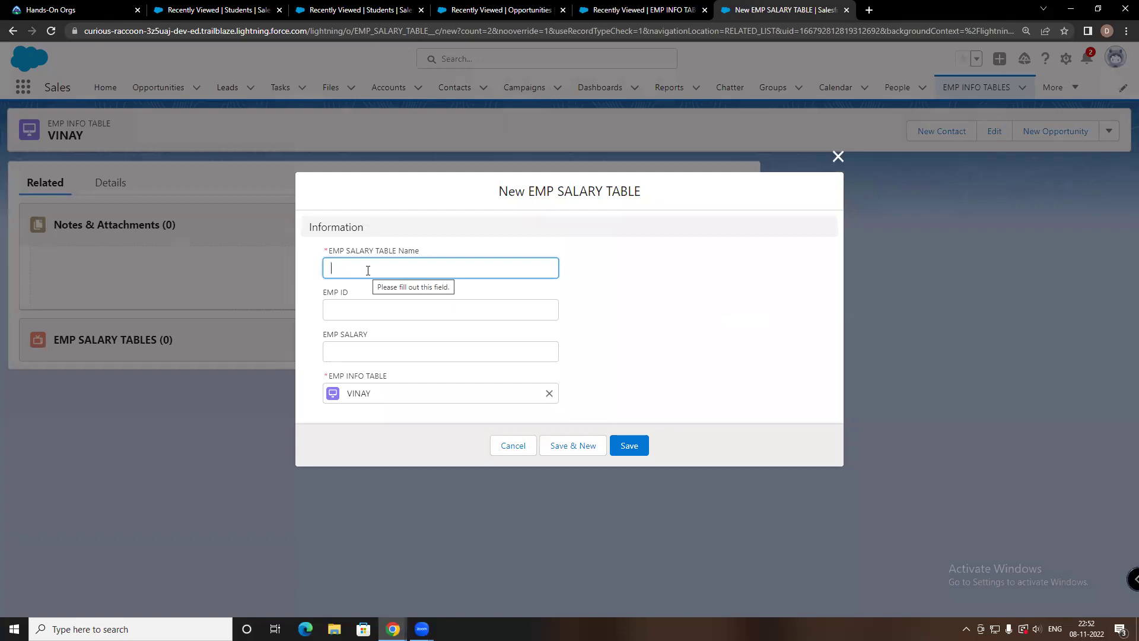
pyautogui.write('SAL1')
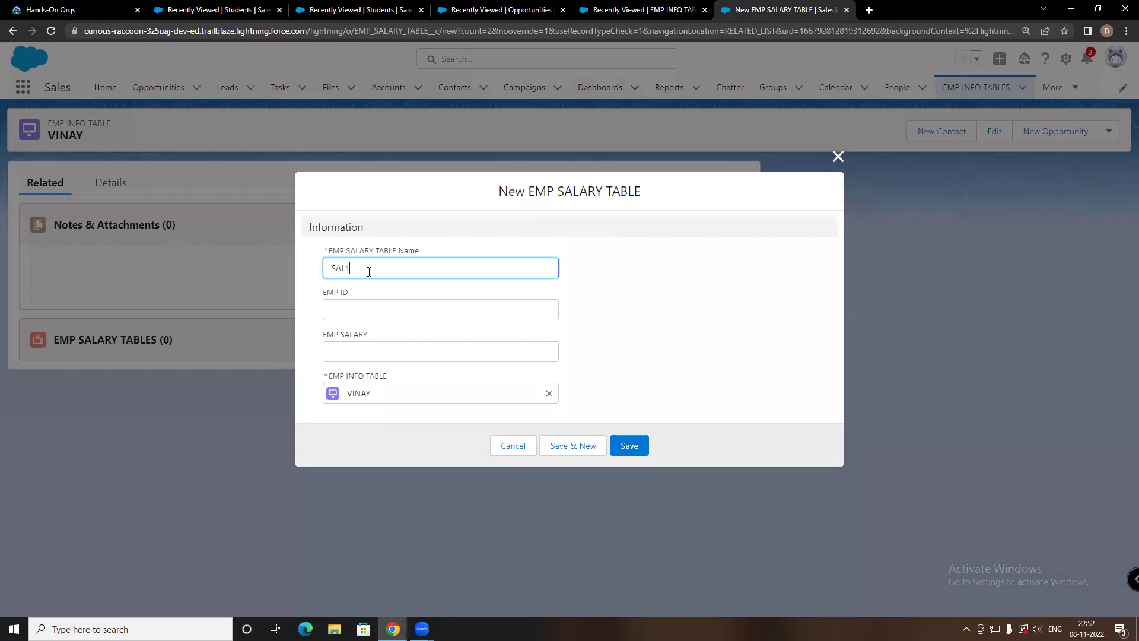
pyautogui.click(347, 309)
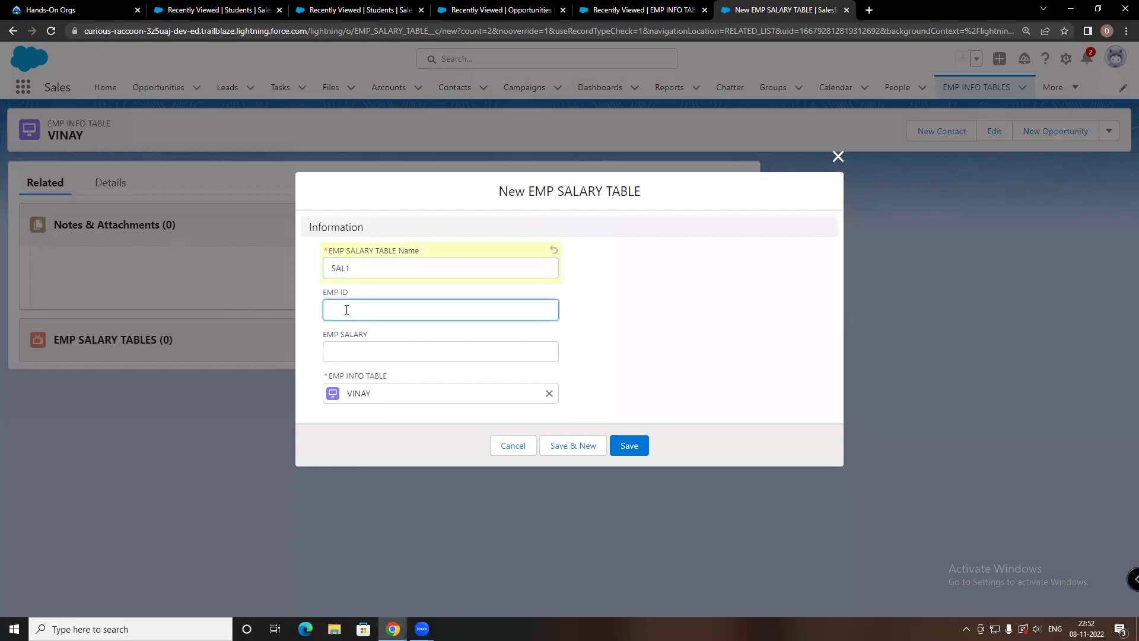
pyautogui.write('$52')
pyautogui.click(346, 343)
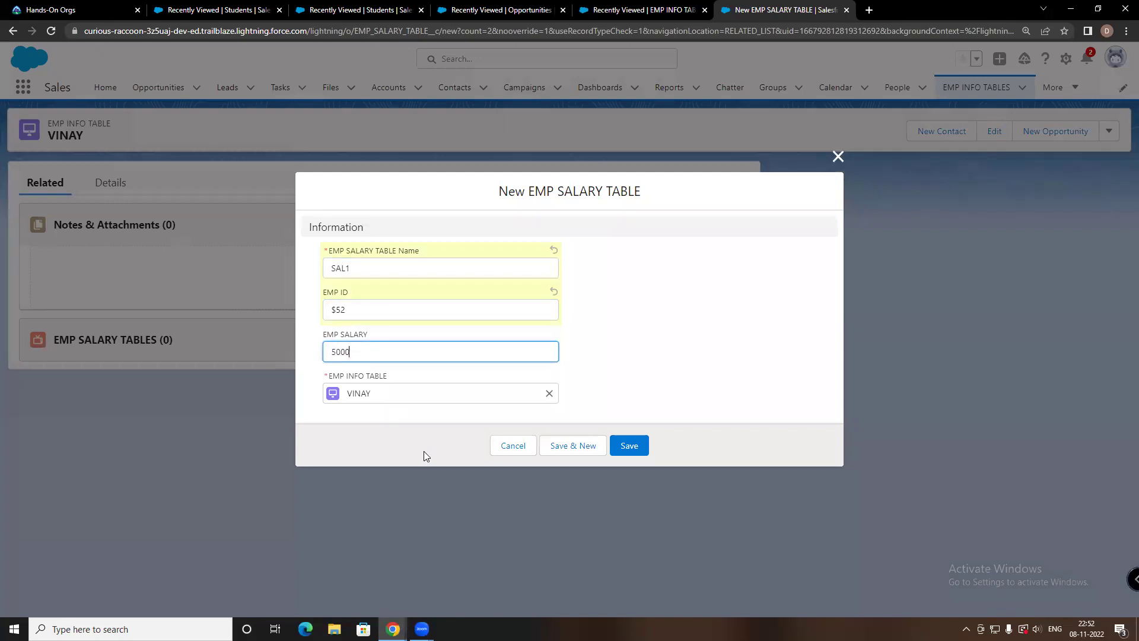
pyautogui.click(629, 445)
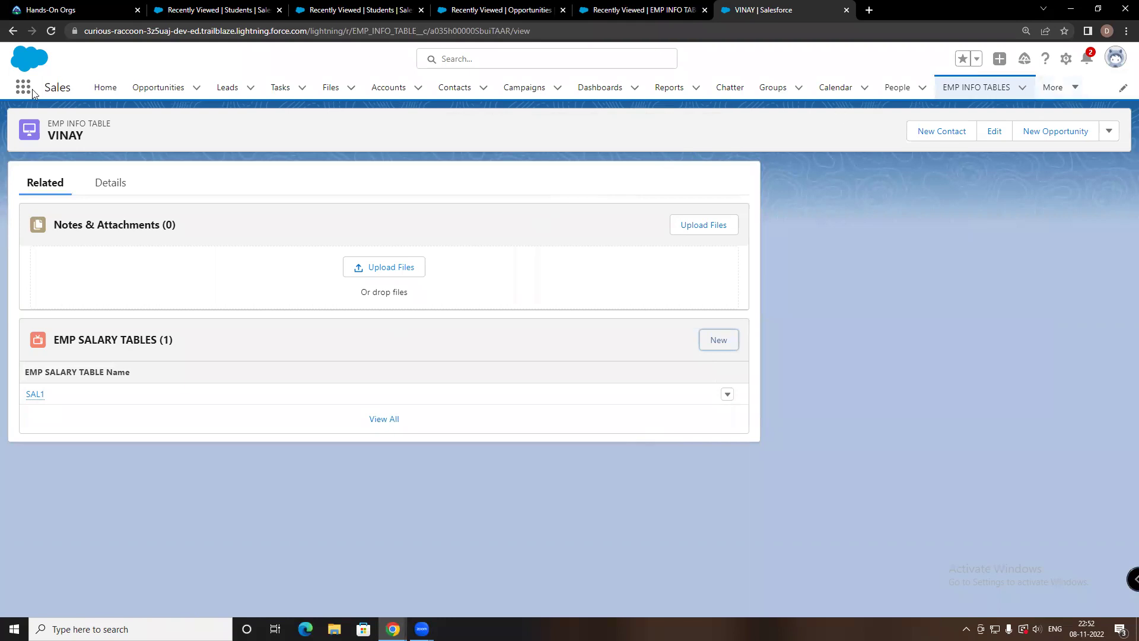
# Open the EMP INFO TABLES list and delete the VINAY record, confirming the deletion
pyautogui.click(54, 294)
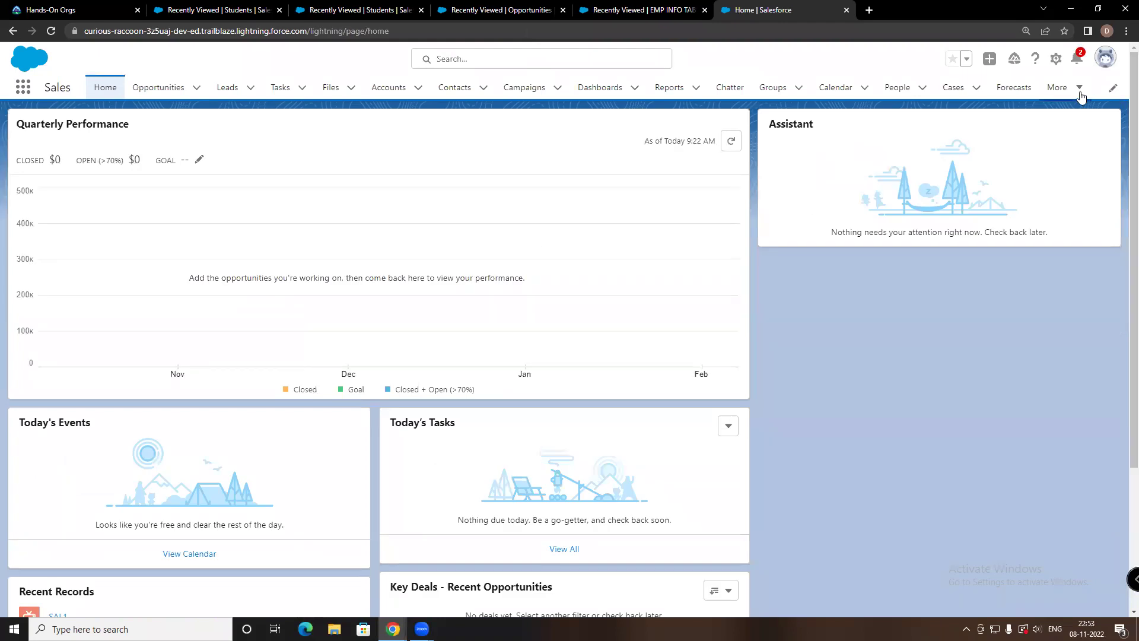
pyautogui.click(1061, 89)
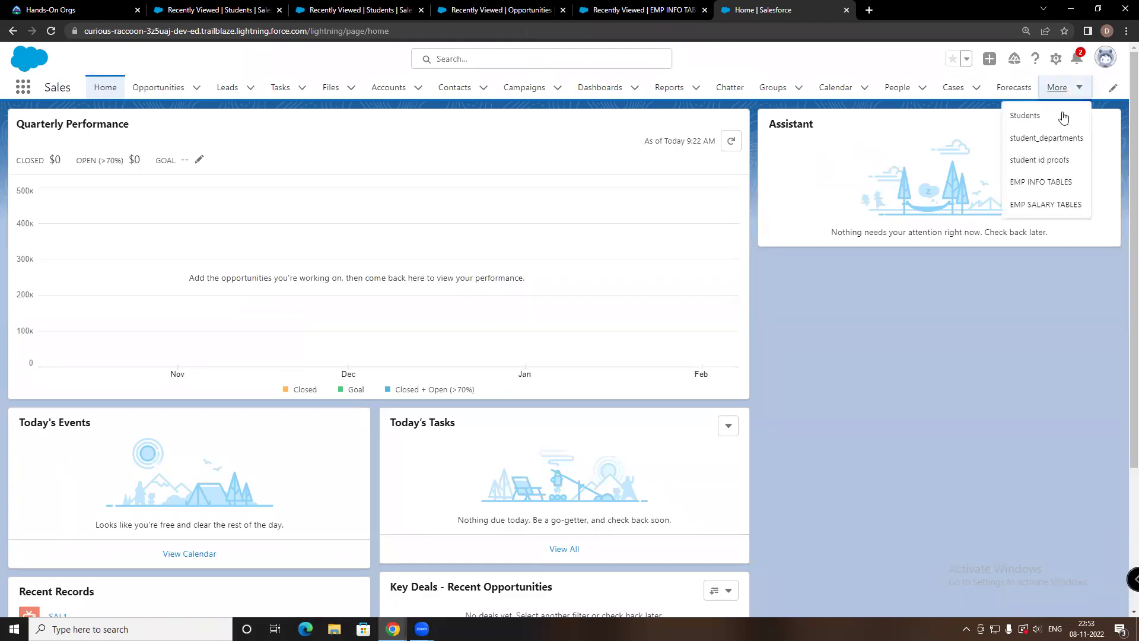
pyautogui.click(1041, 183)
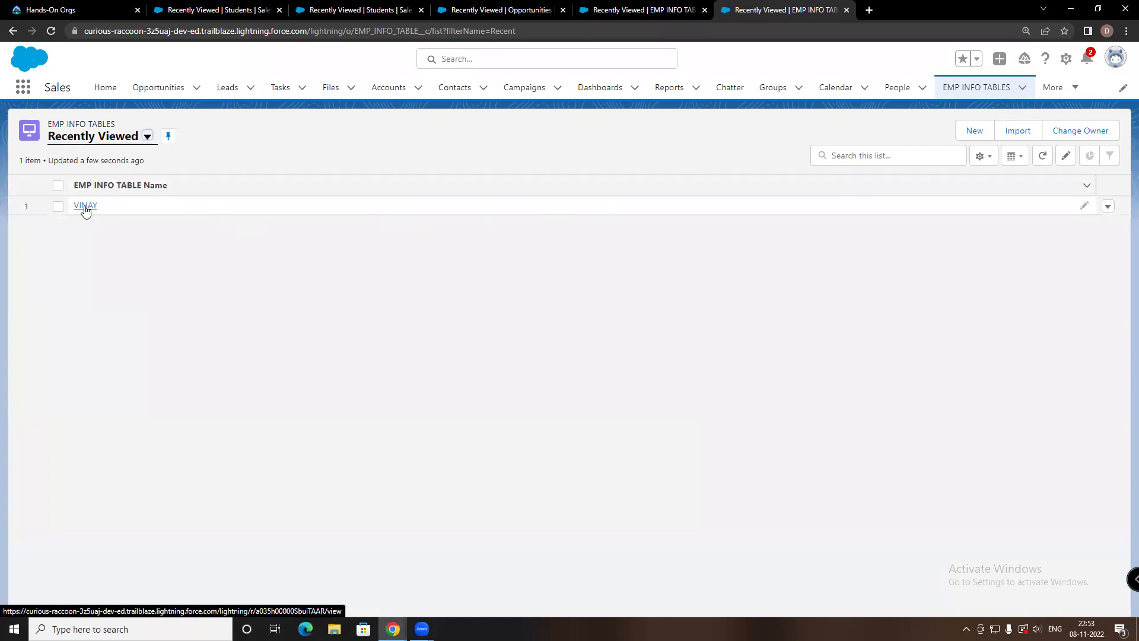
pyautogui.click(1108, 207)
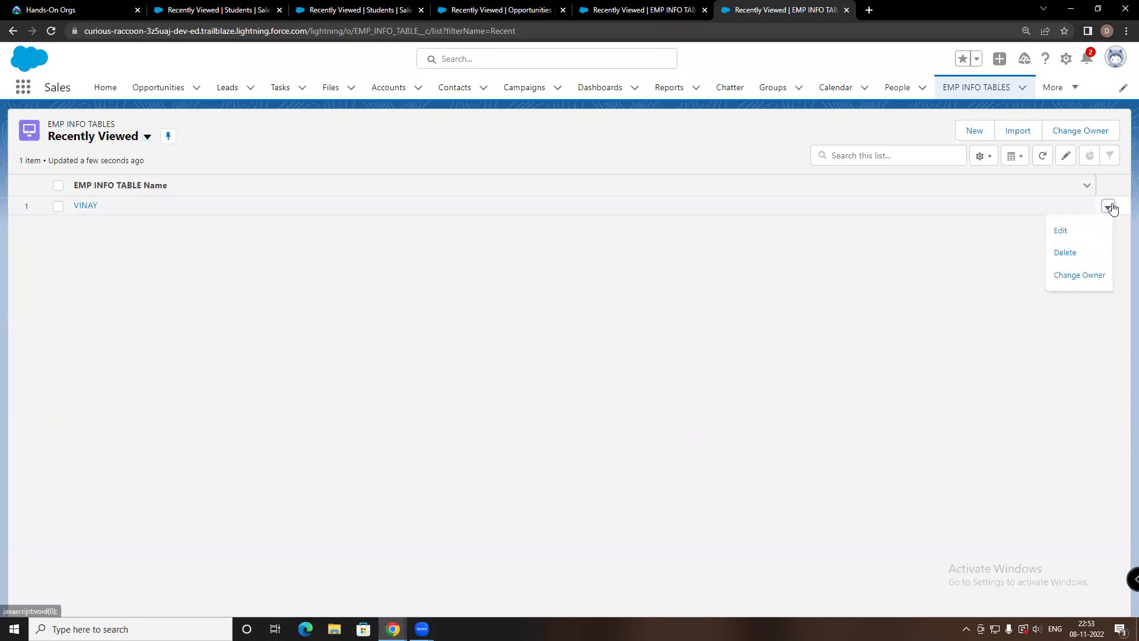
pyautogui.click(1062, 254)
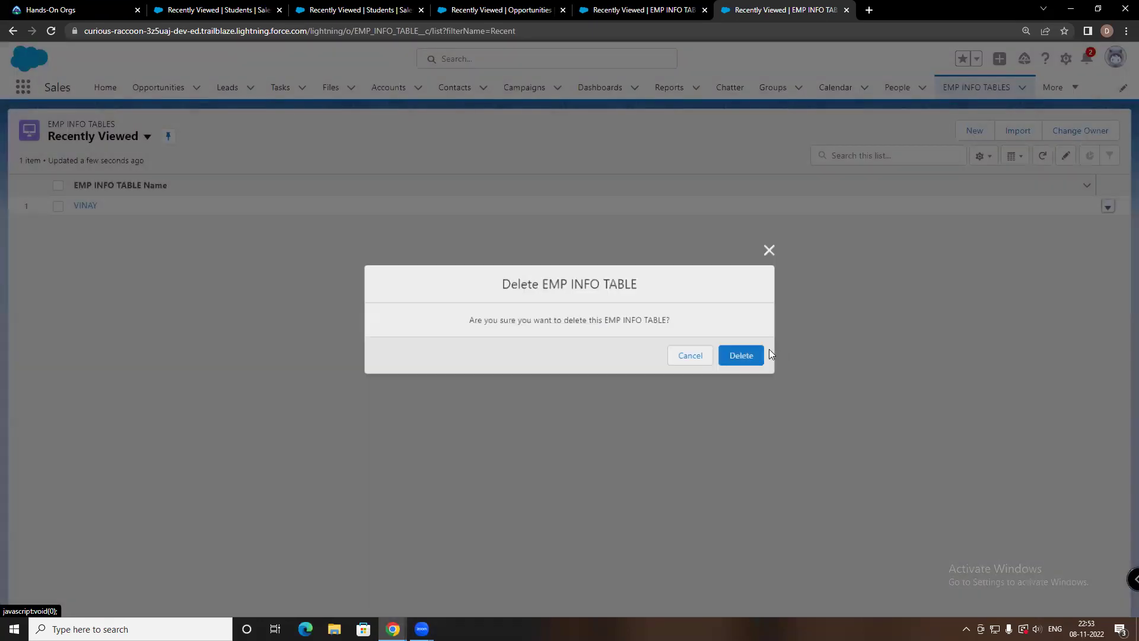
pyautogui.click(744, 357)
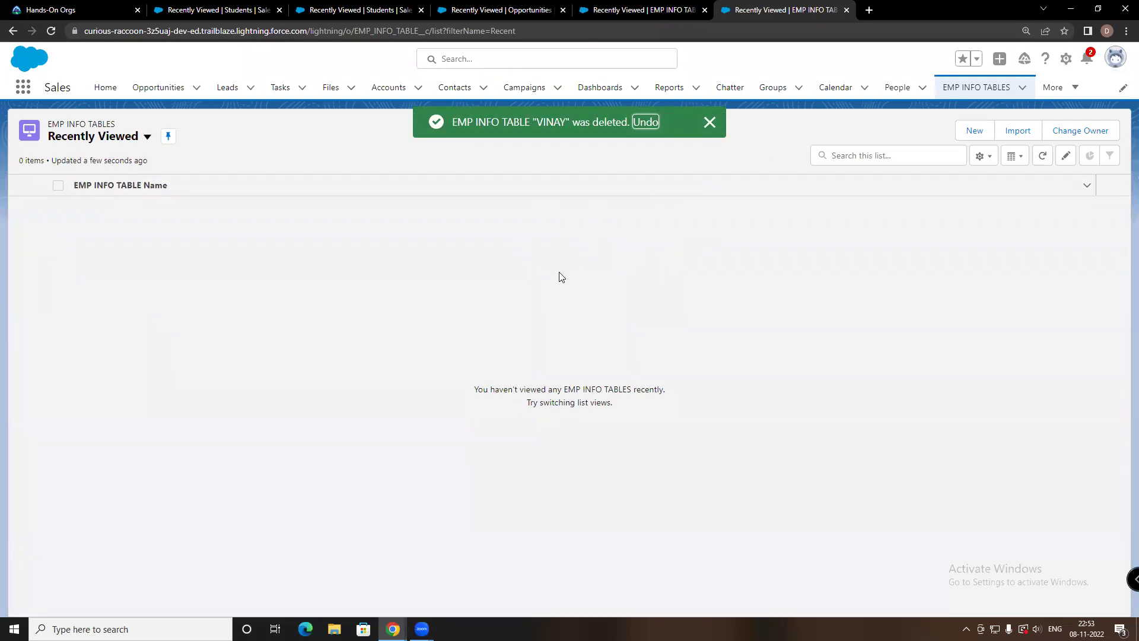
pyautogui.click(1066, 87)
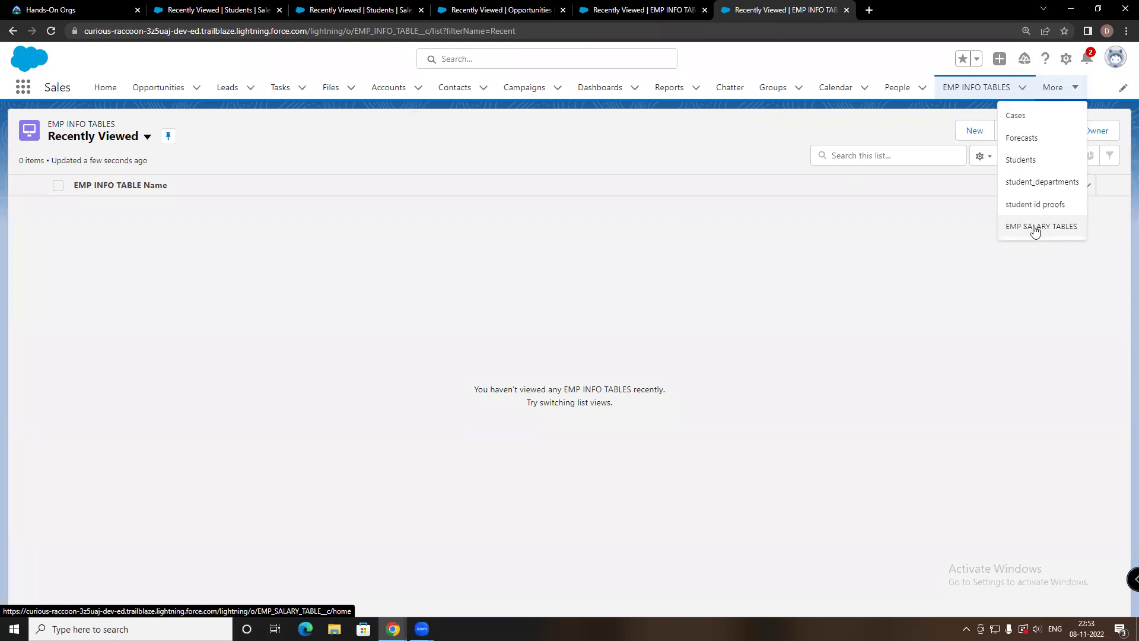
pyautogui.click(1035, 229)
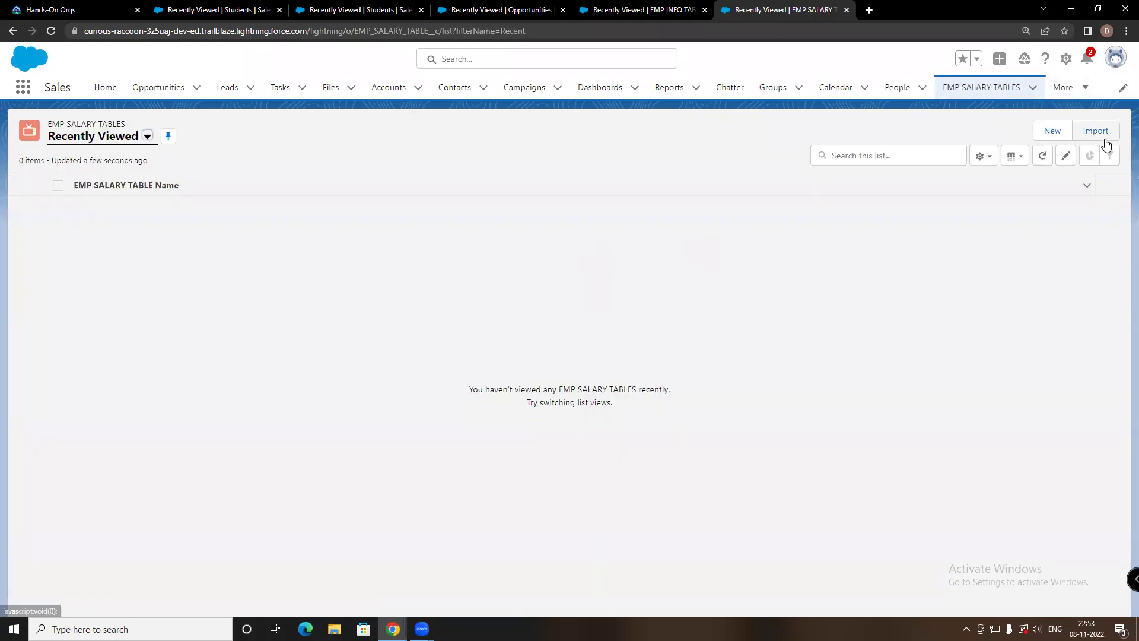
pyautogui.click(1064, 88)
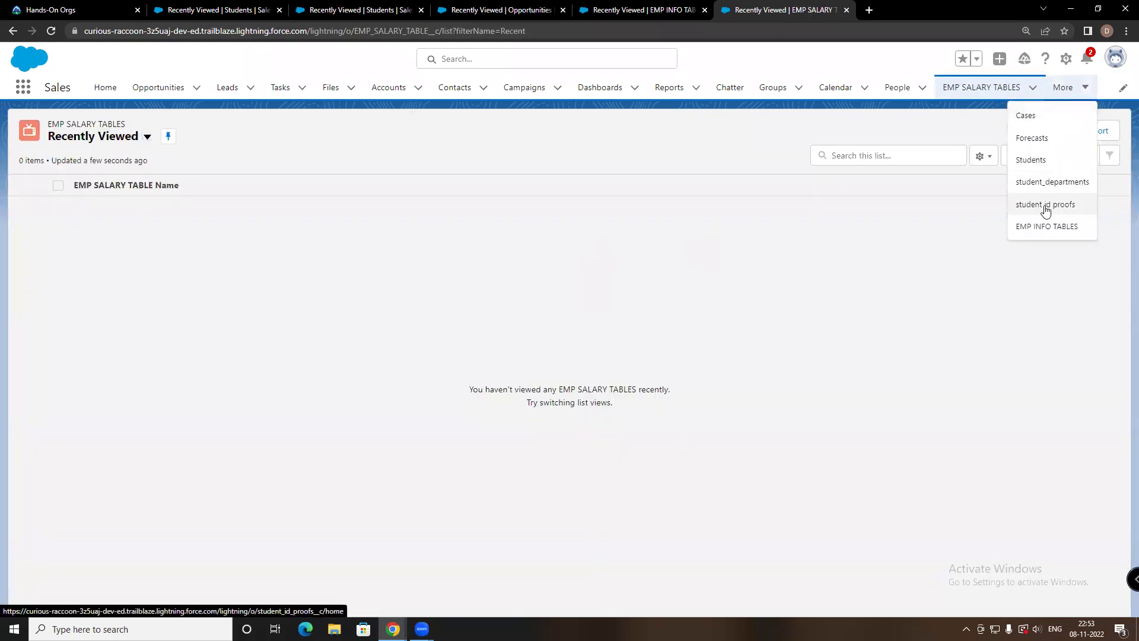
pyautogui.click(1045, 226)
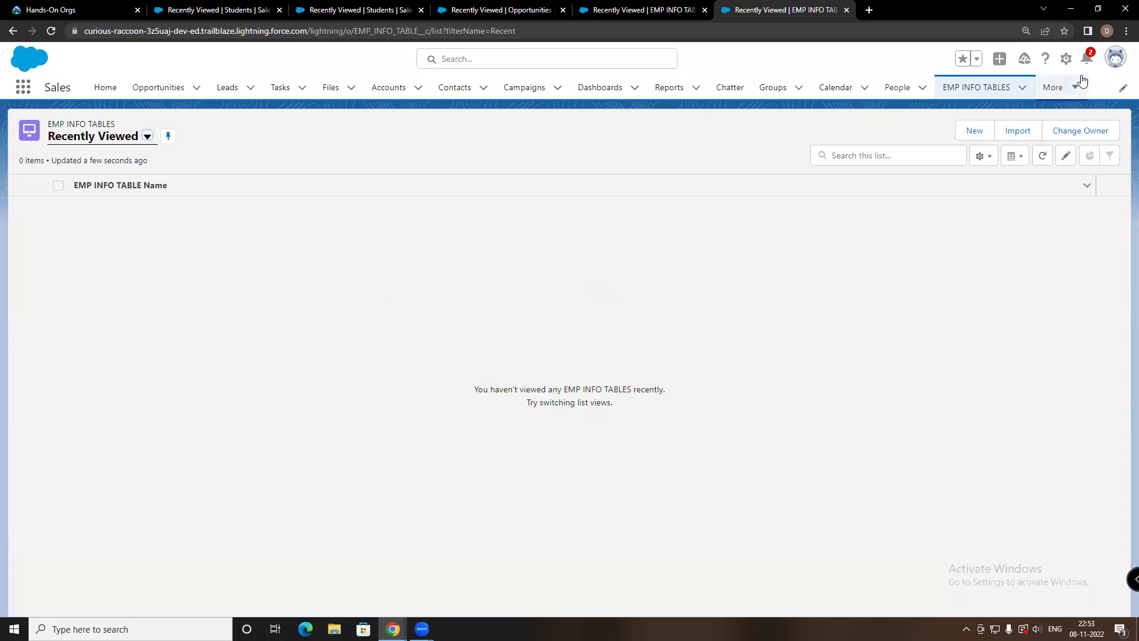
pyautogui.click(1078, 86)
pyautogui.click(1045, 181)
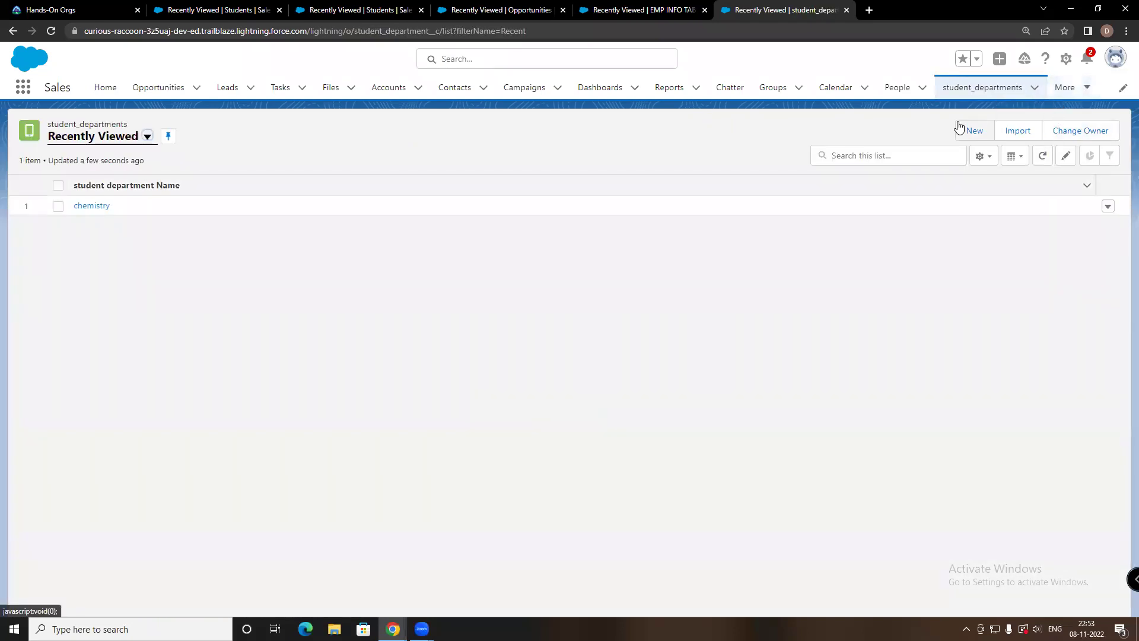
pyautogui.click(1078, 87)
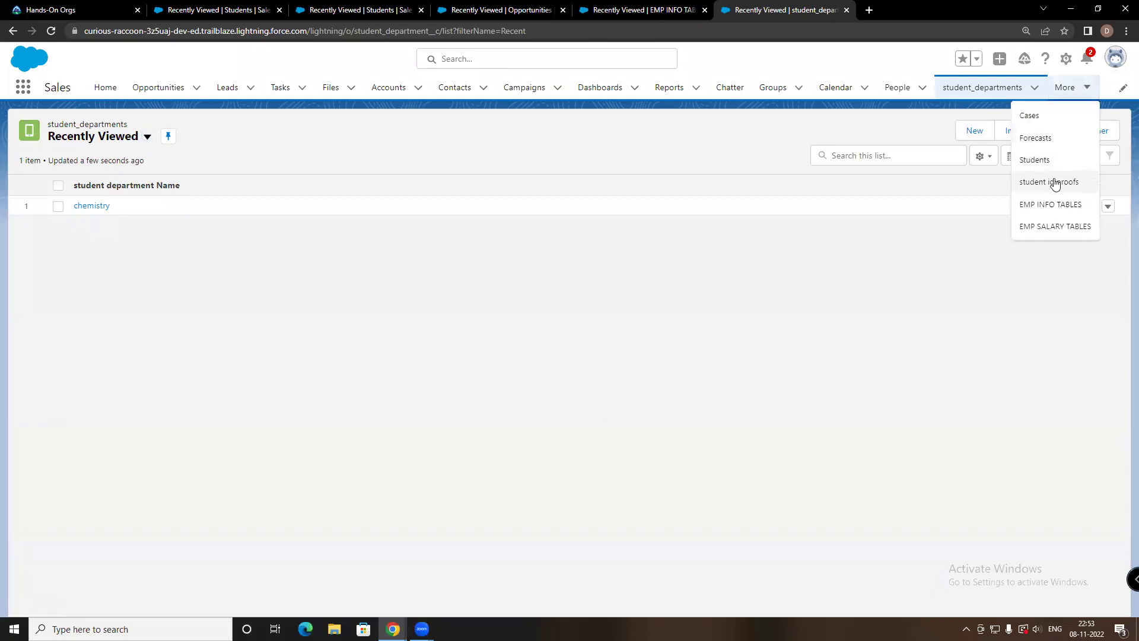
pyautogui.click(1055, 205)
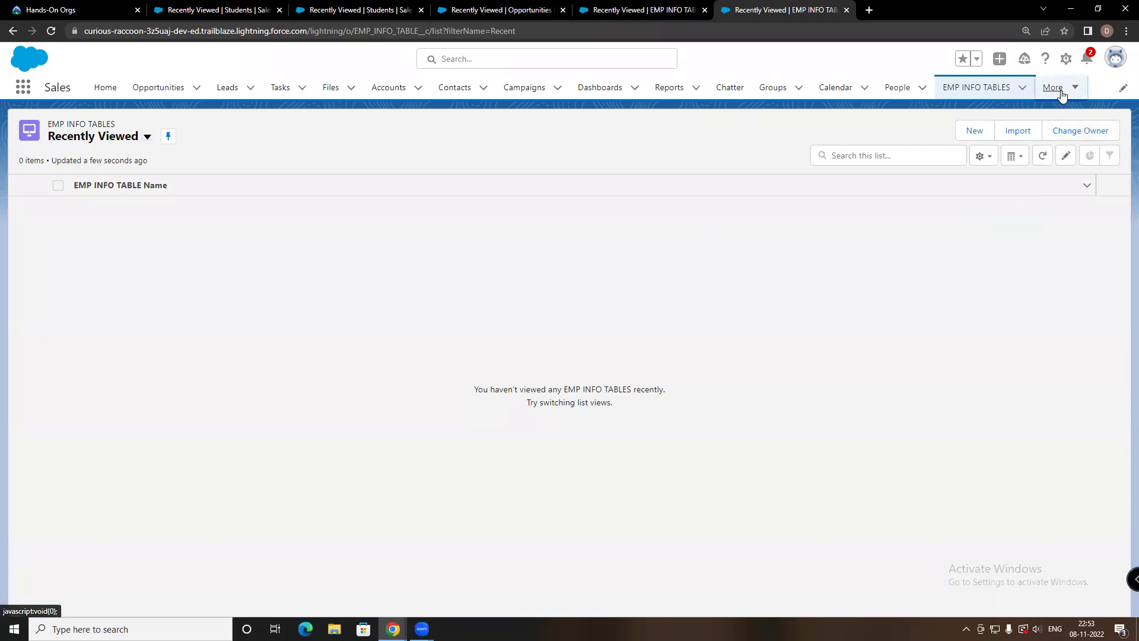
pyautogui.click(1060, 92)
pyautogui.click(1039, 223)
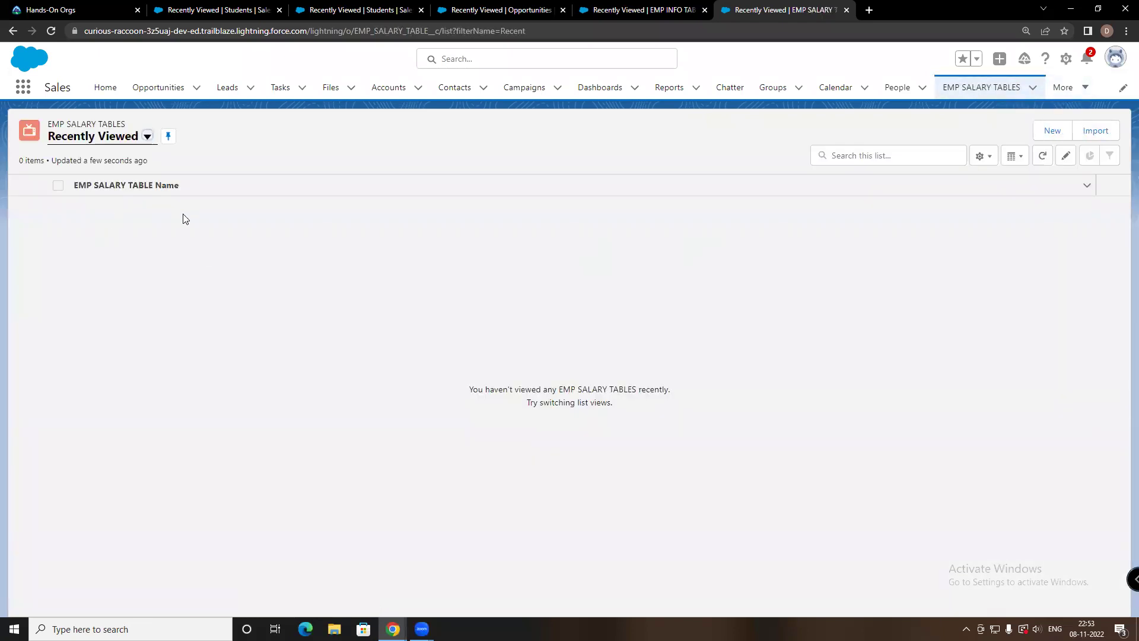
# Start a new EMP SALARY TABLE record with name VINAY, EMP ID $25 and salary 5000
pyautogui.click(1052, 130)
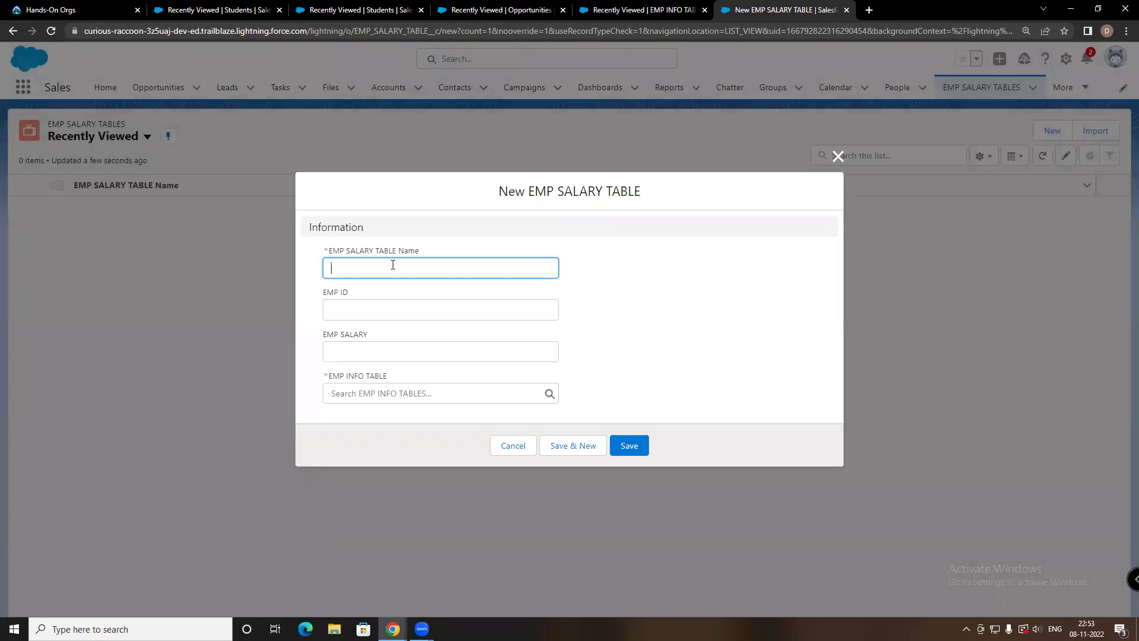
pyautogui.write('VINAY')
pyautogui.click(366, 307)
pyautogui.write('$25')
pyautogui.click(358, 351)
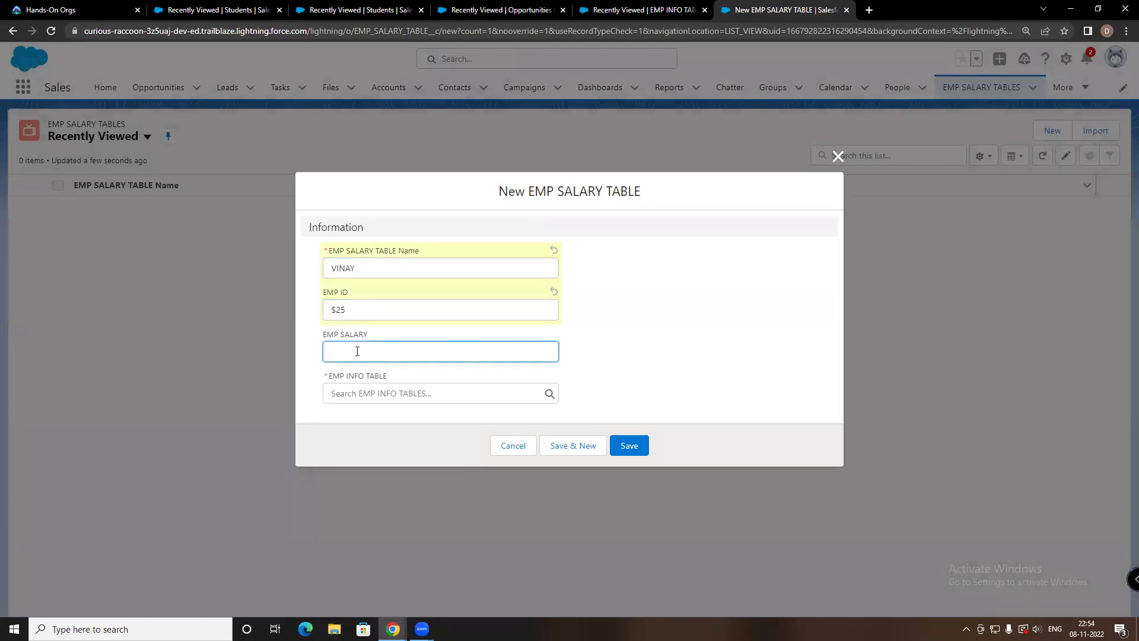
pyautogui.write('5000')
# Attempt saving without an EMP INFO TABLE, dismiss the error, and open the EMP INFO TABLE lookup
pyautogui.click(414, 393)
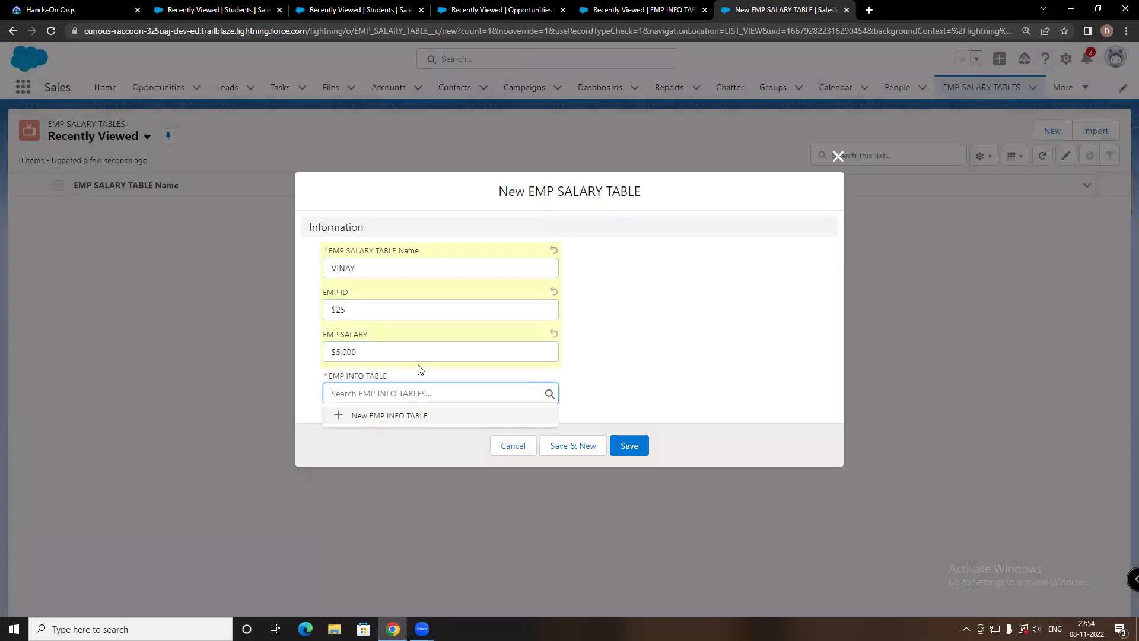
pyautogui.click(490, 353)
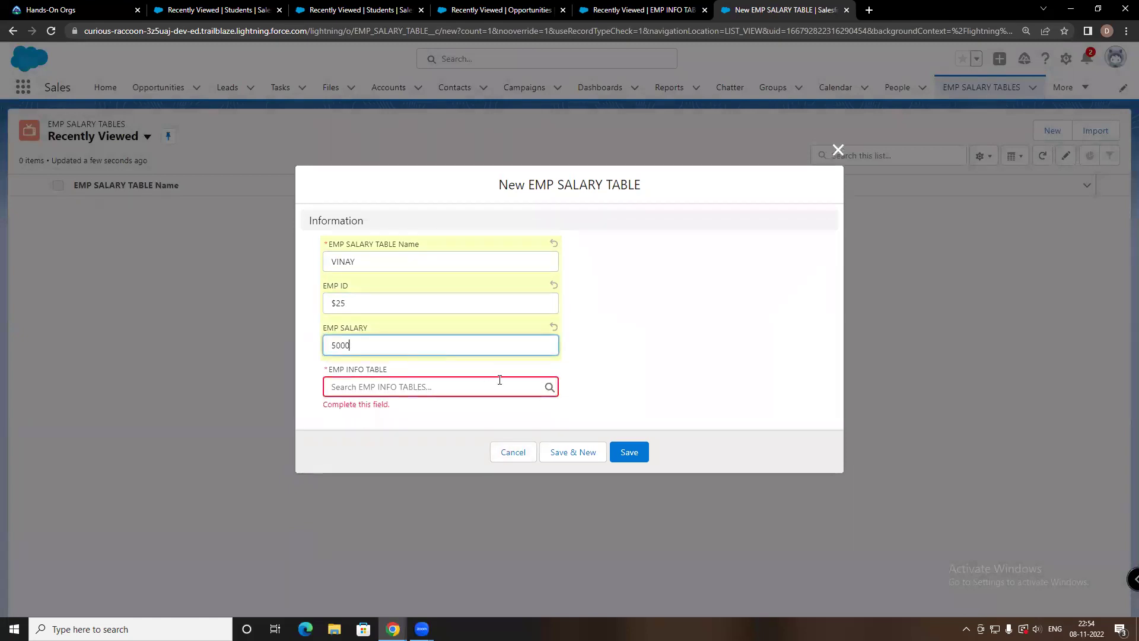
pyautogui.click(629, 452)
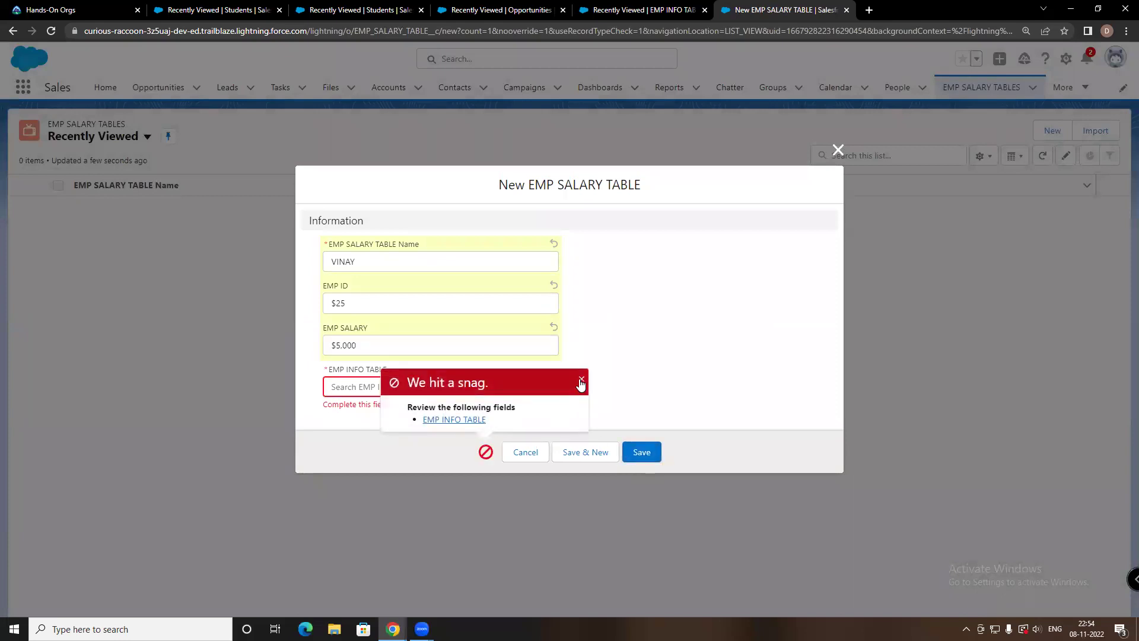
pyautogui.click(581, 380)
pyautogui.click(383, 386)
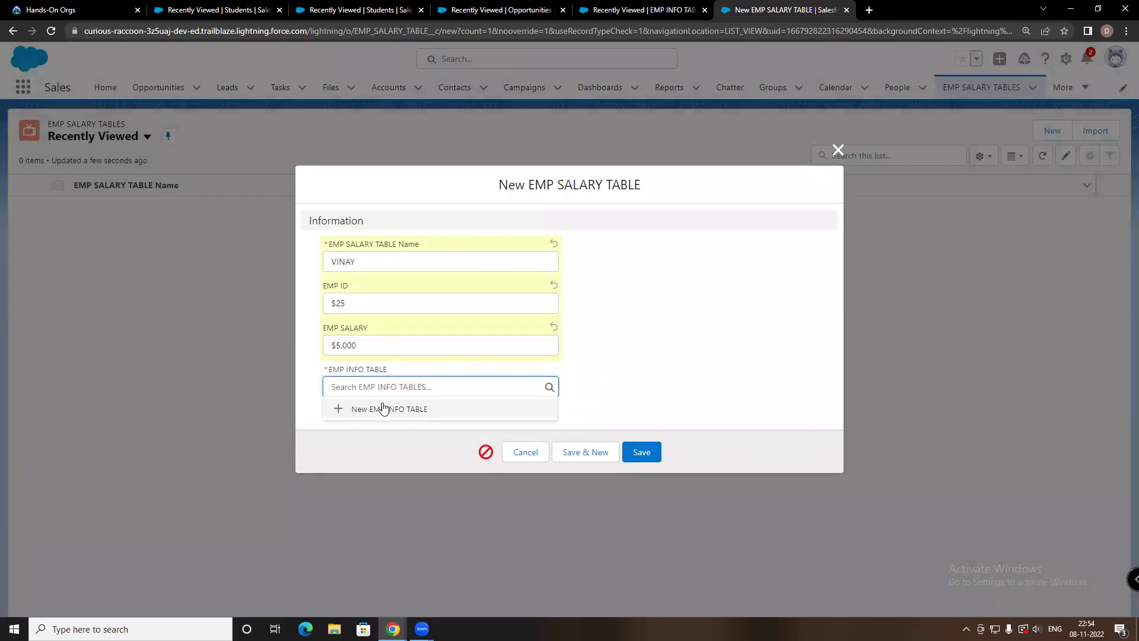
# Create EMP INFO TABLE record VINAY with EMP ID 25 from the lookup, then save the salary record
pyautogui.click(382, 412)
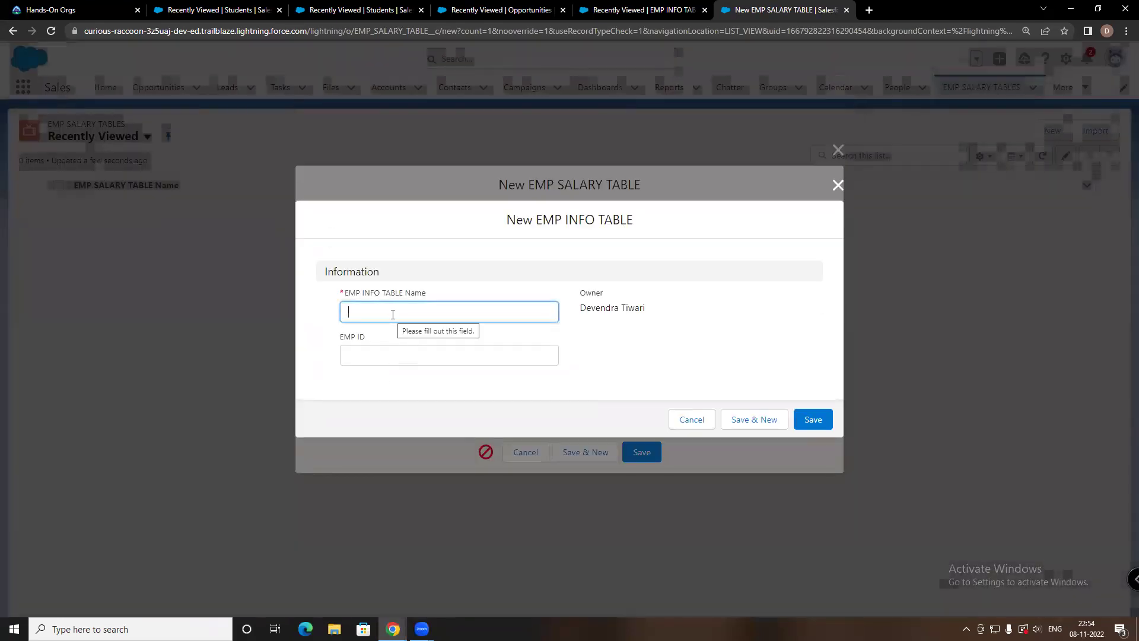
pyautogui.moveTo(501, 223); pyautogui.dragTo(492, 229)
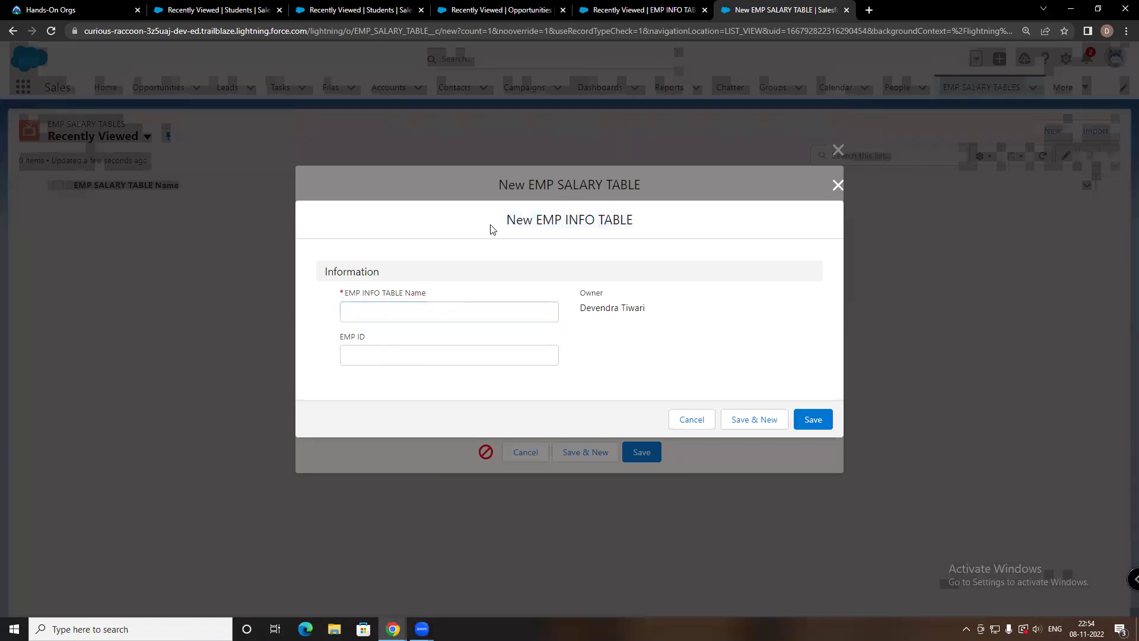
pyautogui.click(384, 315)
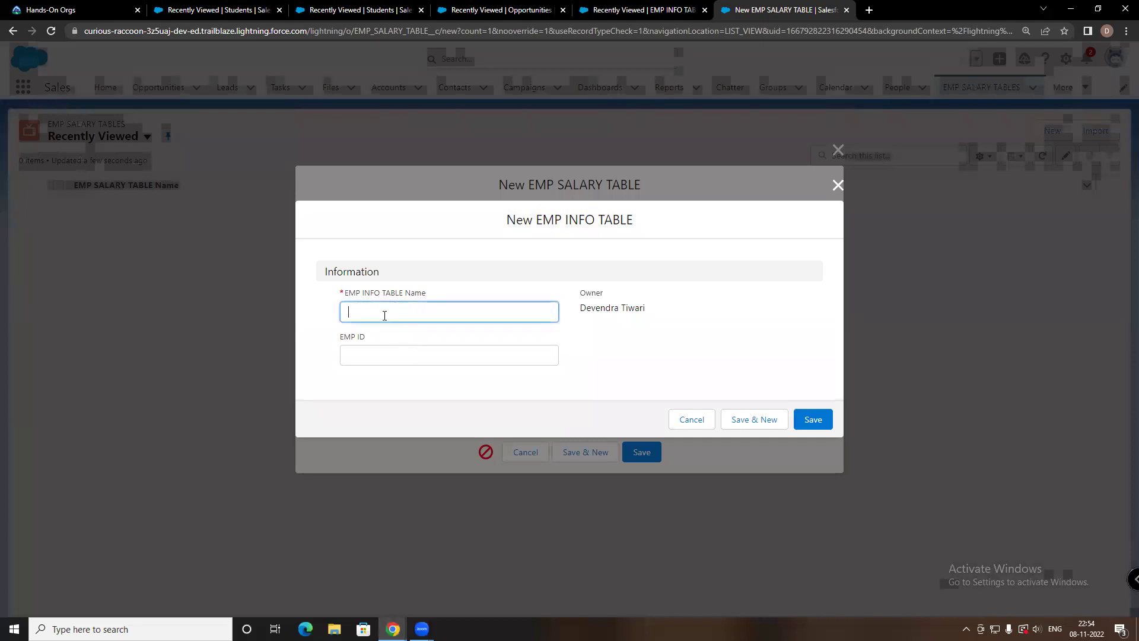
pyautogui.write('VINAY')
pyautogui.click(374, 352)
pyautogui.write('25')
pyautogui.moveTo(572, 209); pyautogui.dragTo(558, 217)
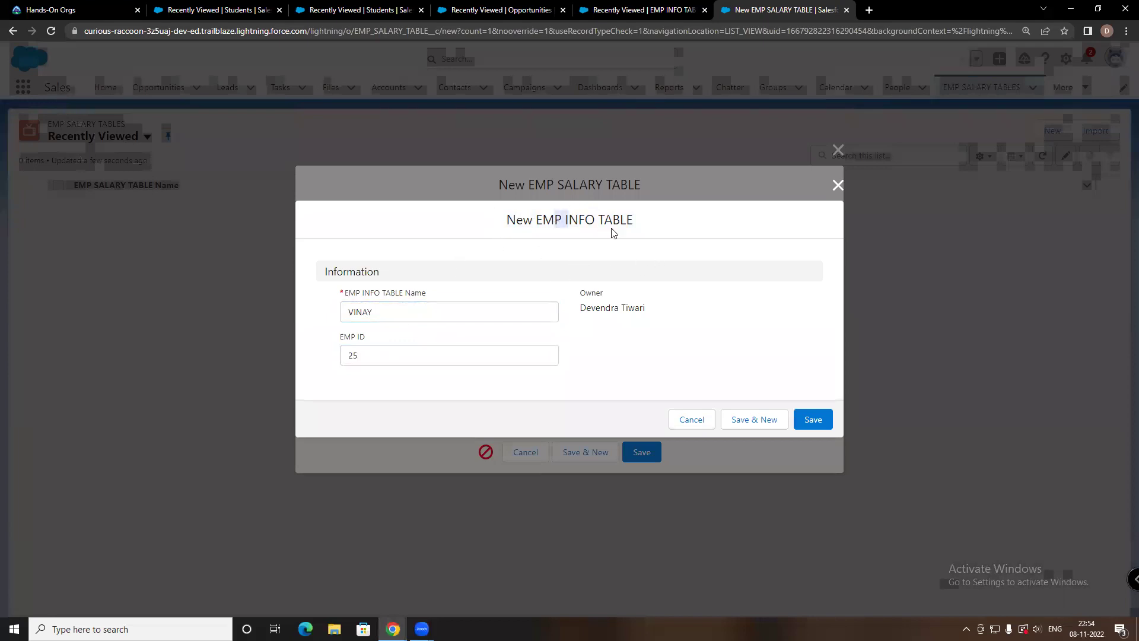
pyautogui.click(814, 419)
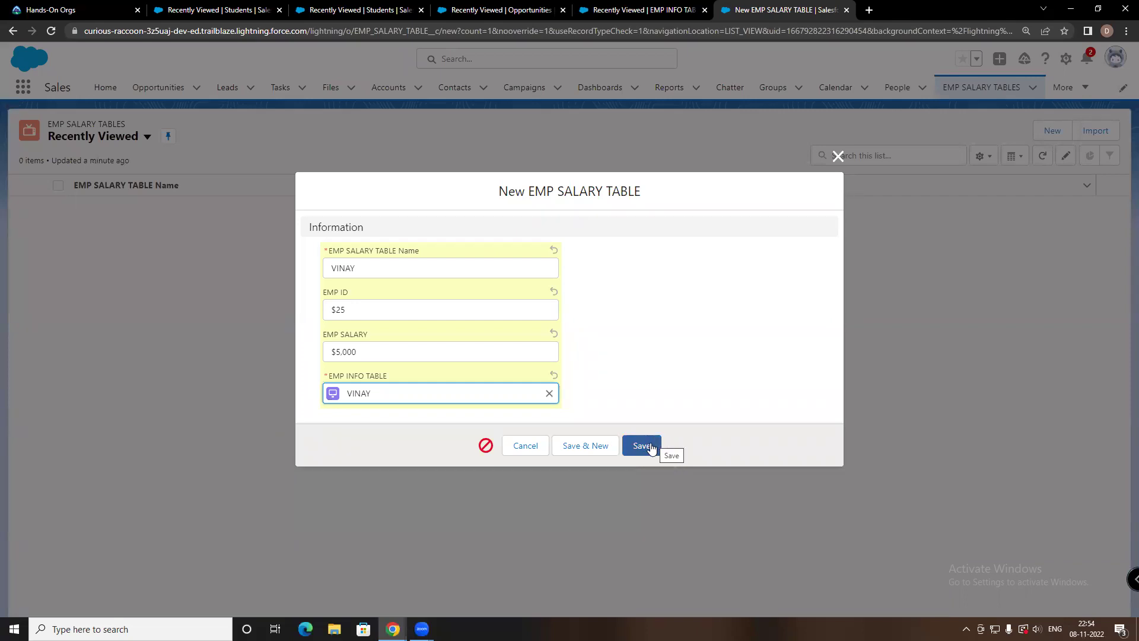
pyautogui.click(642, 445)
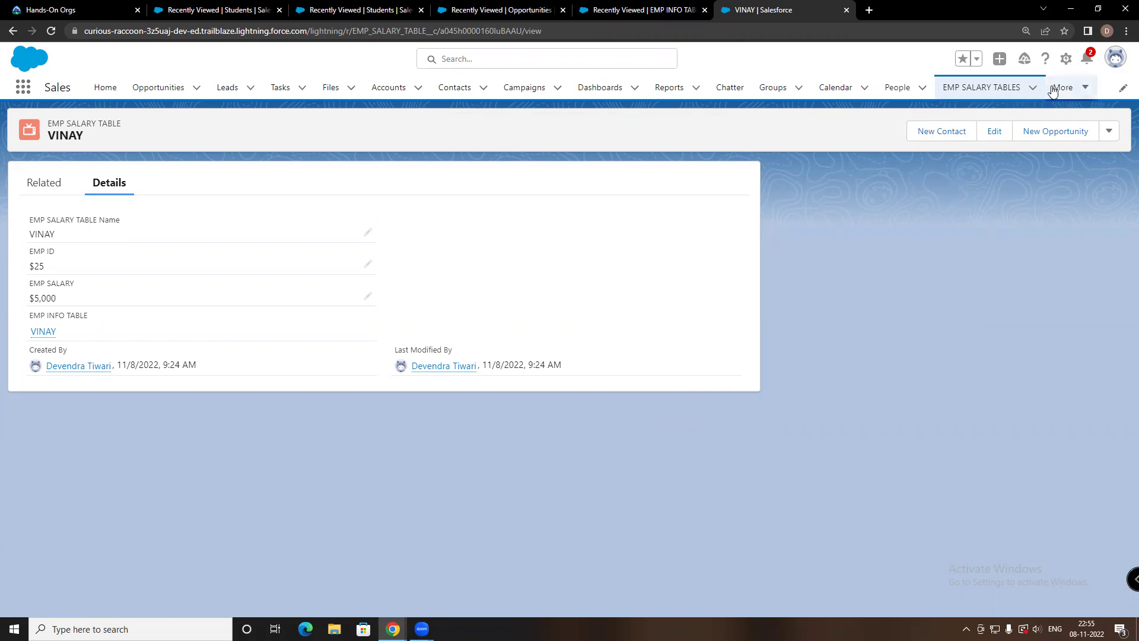
# Bring up the More navigation menu listing other objects
pyautogui.click(1071, 90)
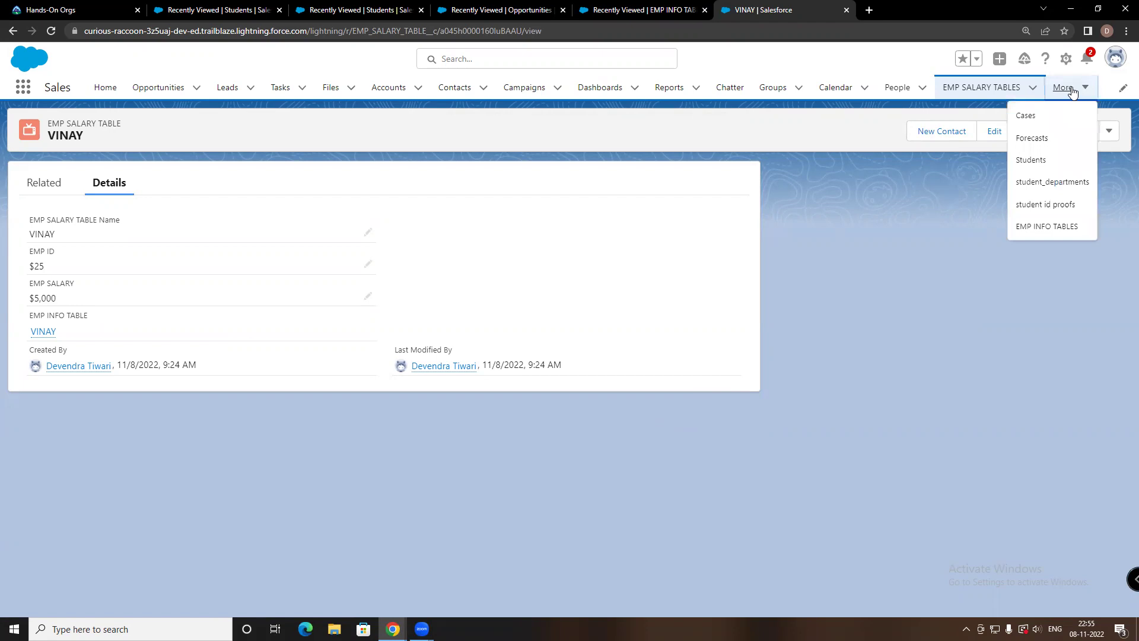
pyautogui.click(1071, 91)
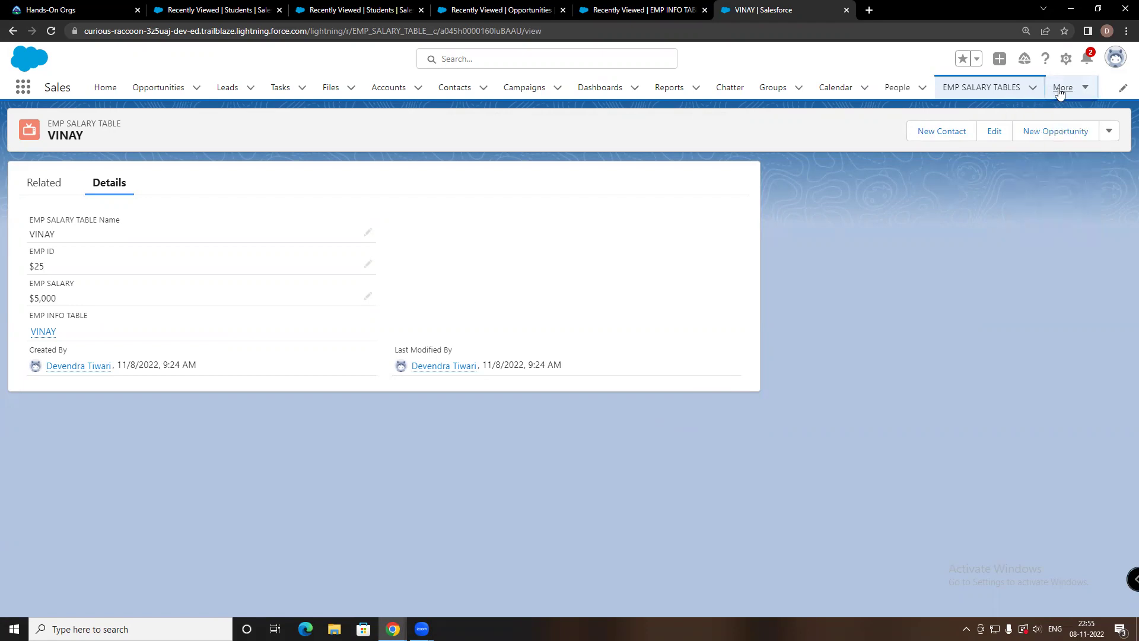
pyautogui.click(1060, 92)
# Open EMP INFO TABLES and delete the VINAY row, confirming the deletion
pyautogui.click(1048, 229)
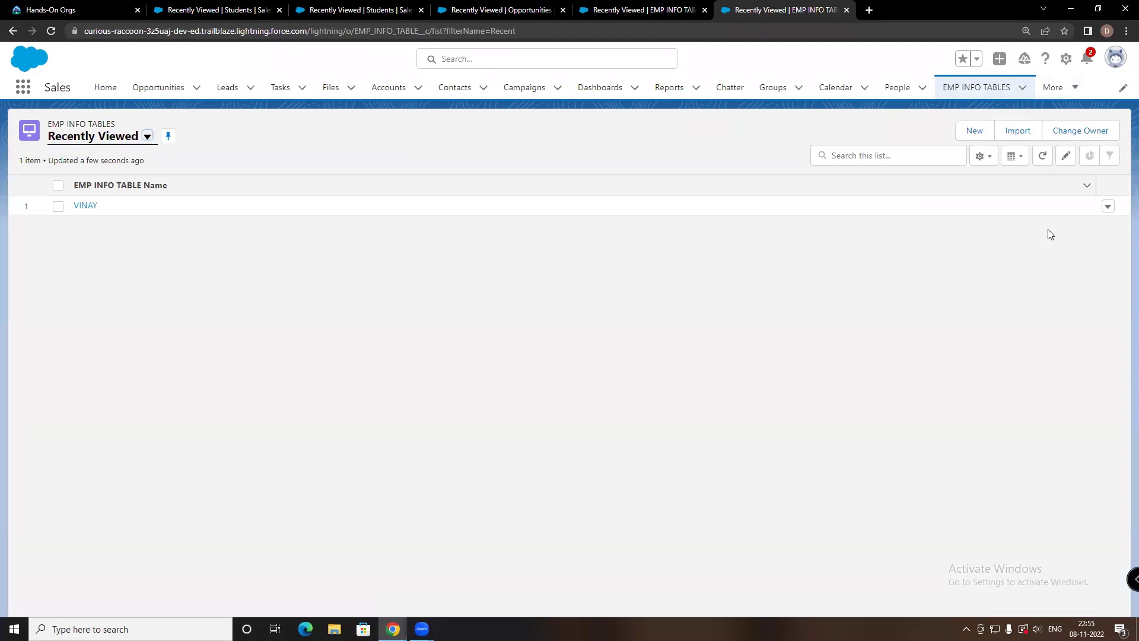
pyautogui.click(1107, 206)
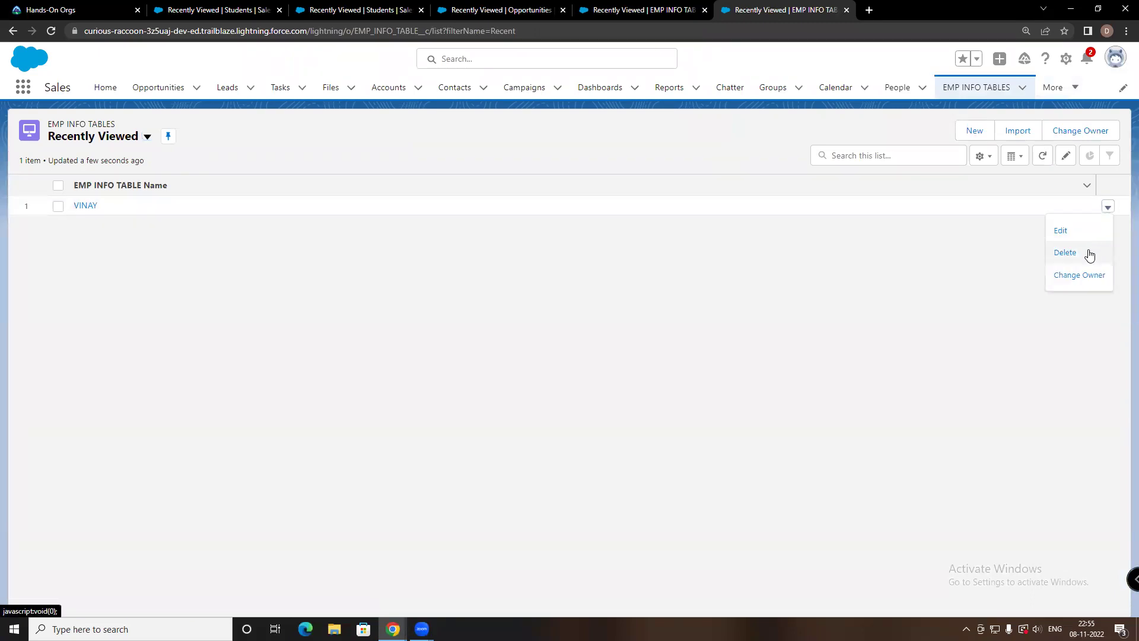
pyautogui.click(1072, 257)
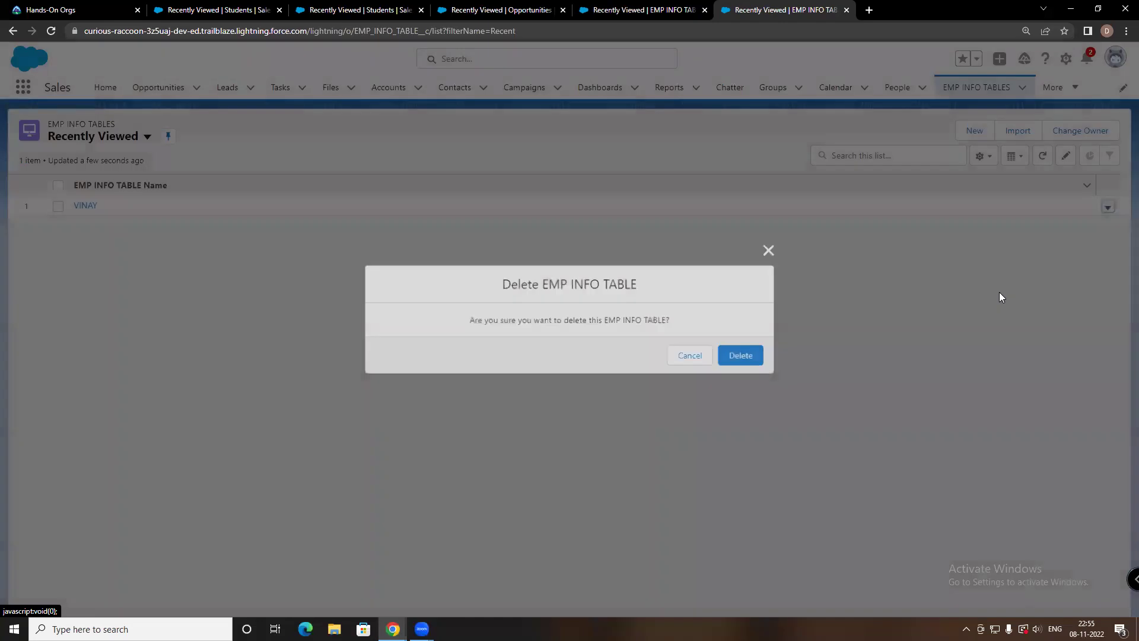
pyautogui.click(753, 357)
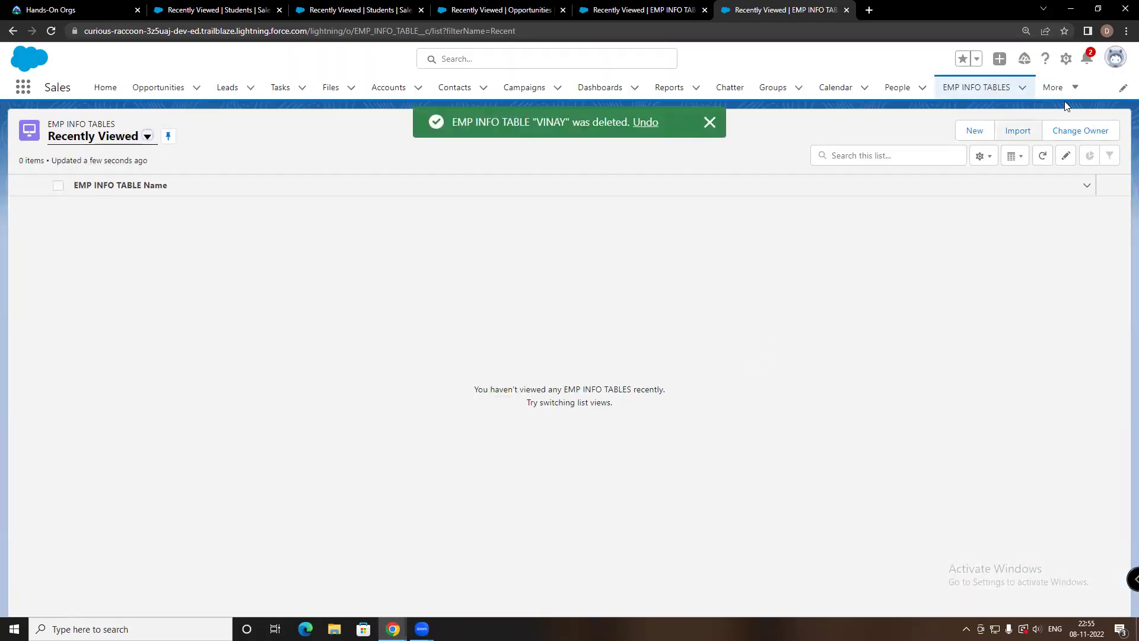
pyautogui.click(1073, 87)
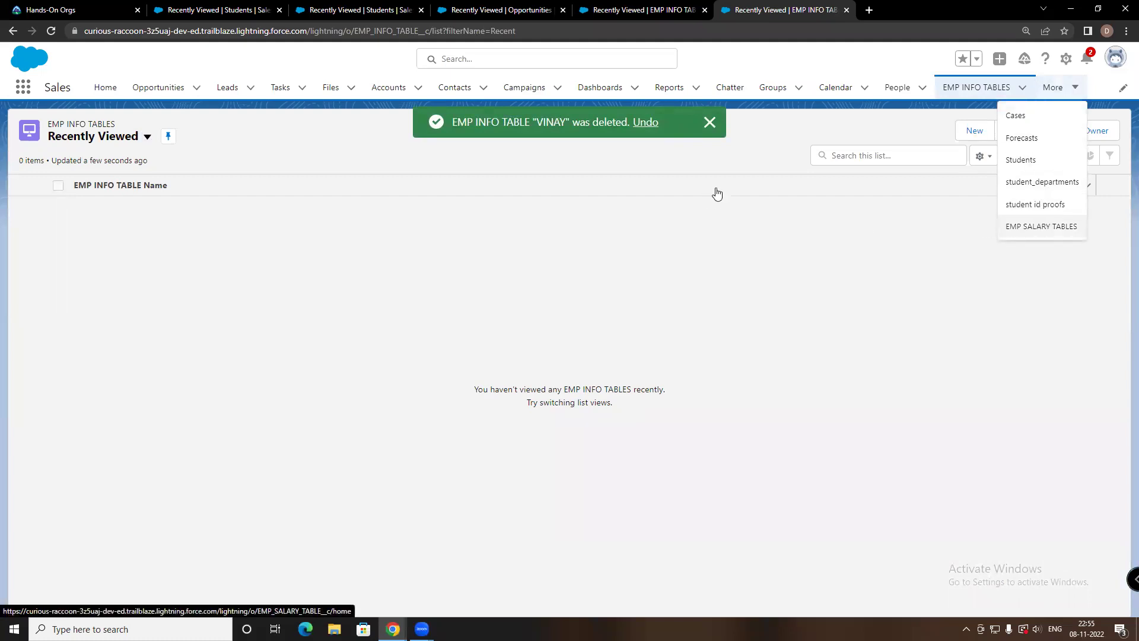
# Visit student id proofs and student_departments via More, then open the EMP SALARY TABLES list
pyautogui.click(541, 240)
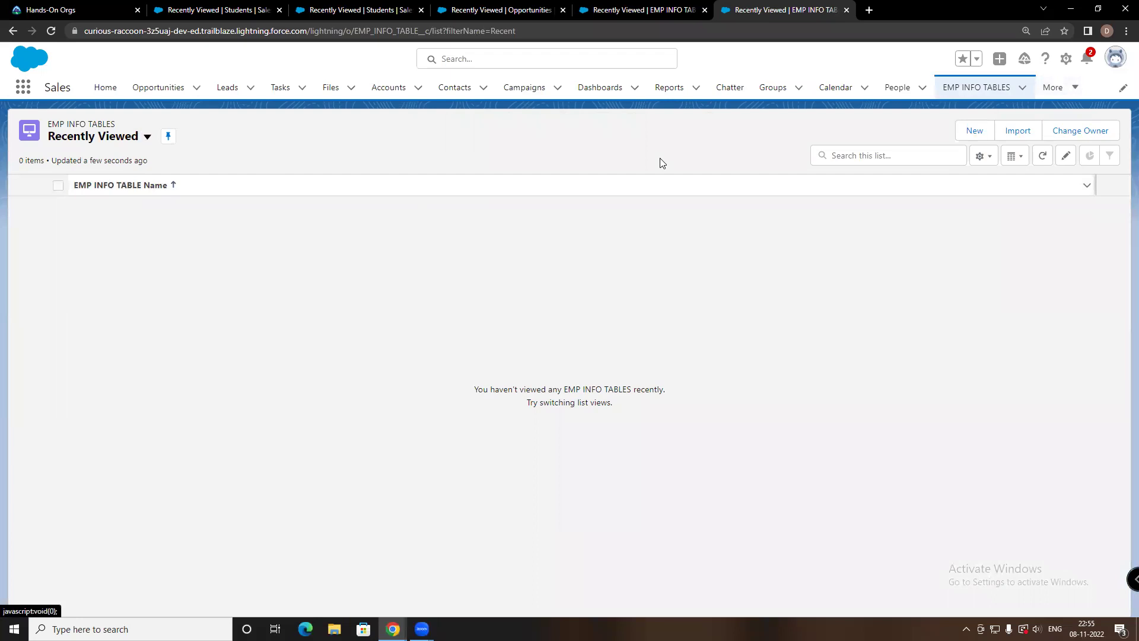
pyautogui.click(1062, 88)
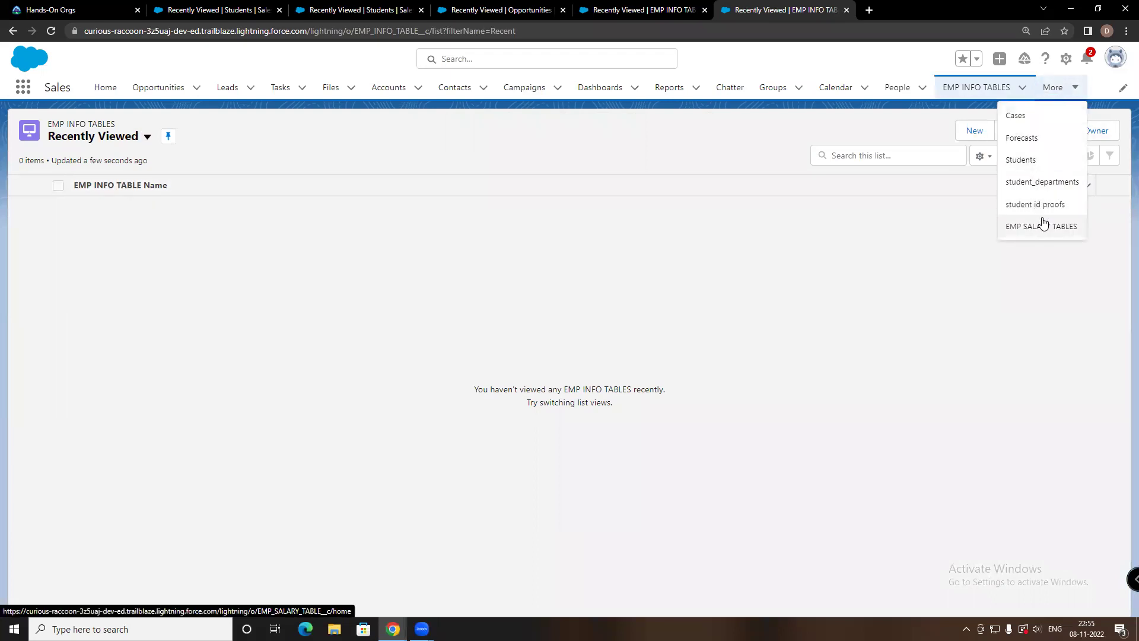
pyautogui.click(1035, 207)
pyautogui.click(1068, 89)
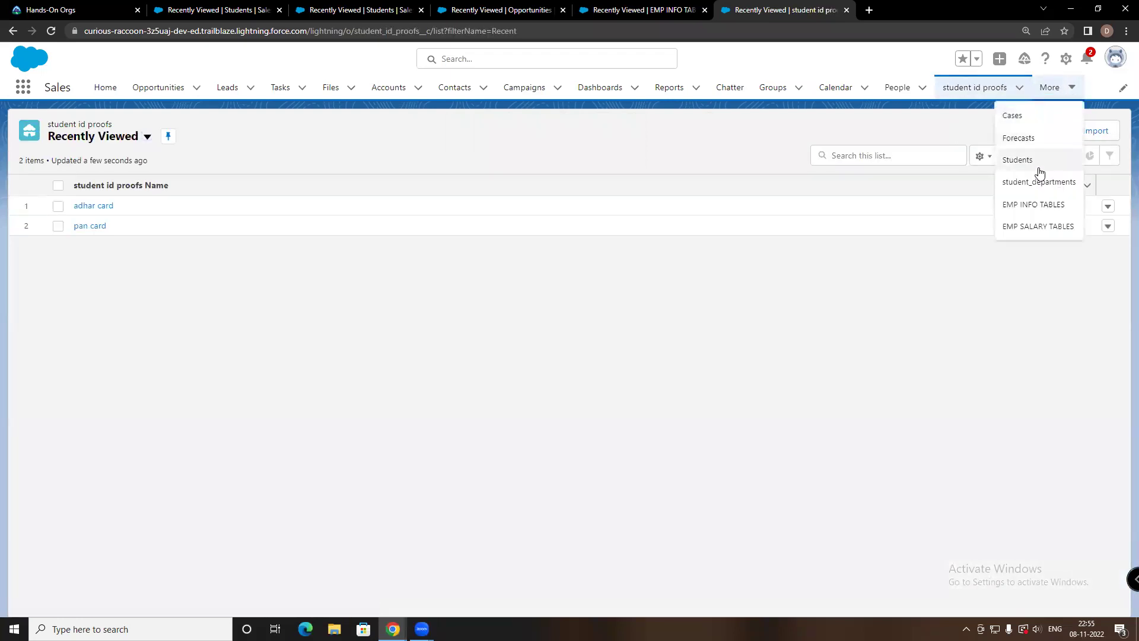
pyautogui.click(1036, 182)
pyautogui.click(1062, 88)
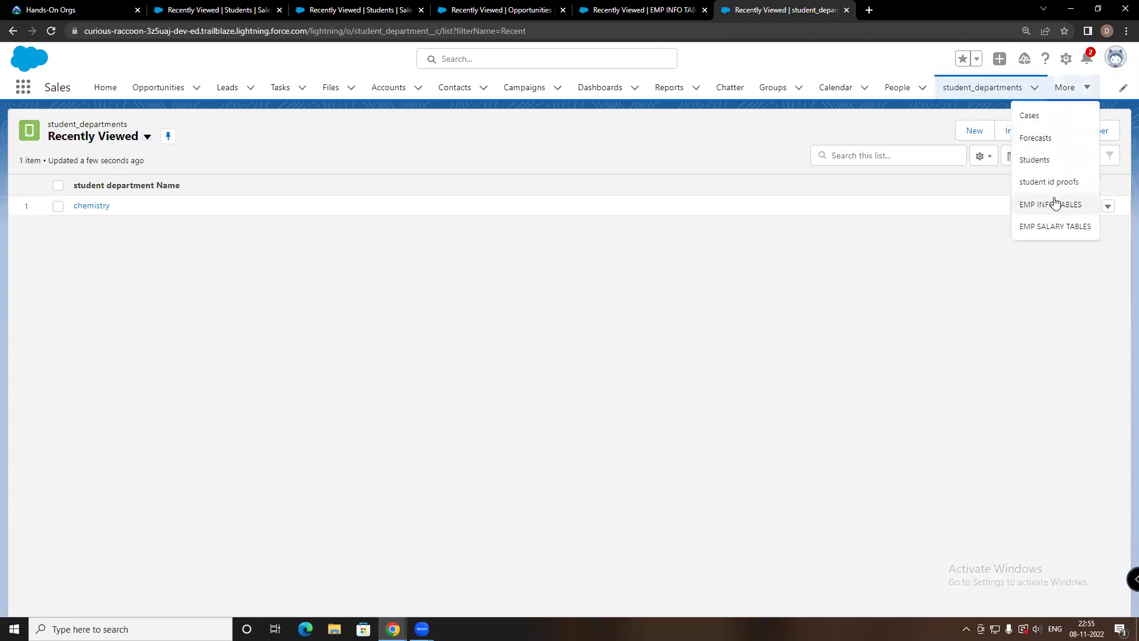
pyautogui.click(1056, 202)
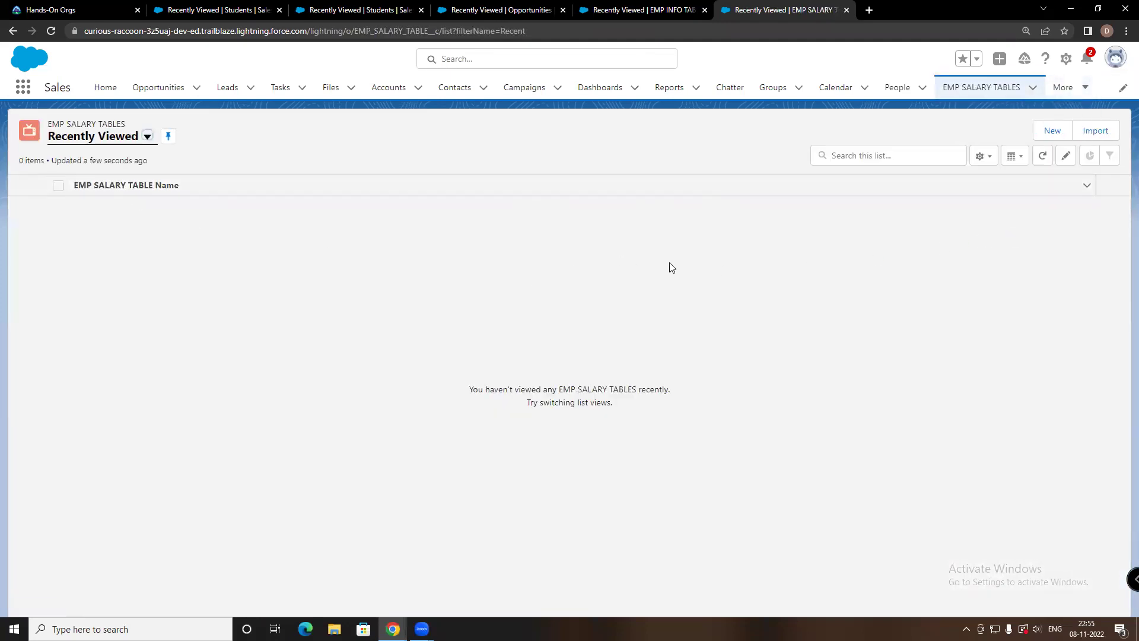
pyautogui.click(1063, 88)
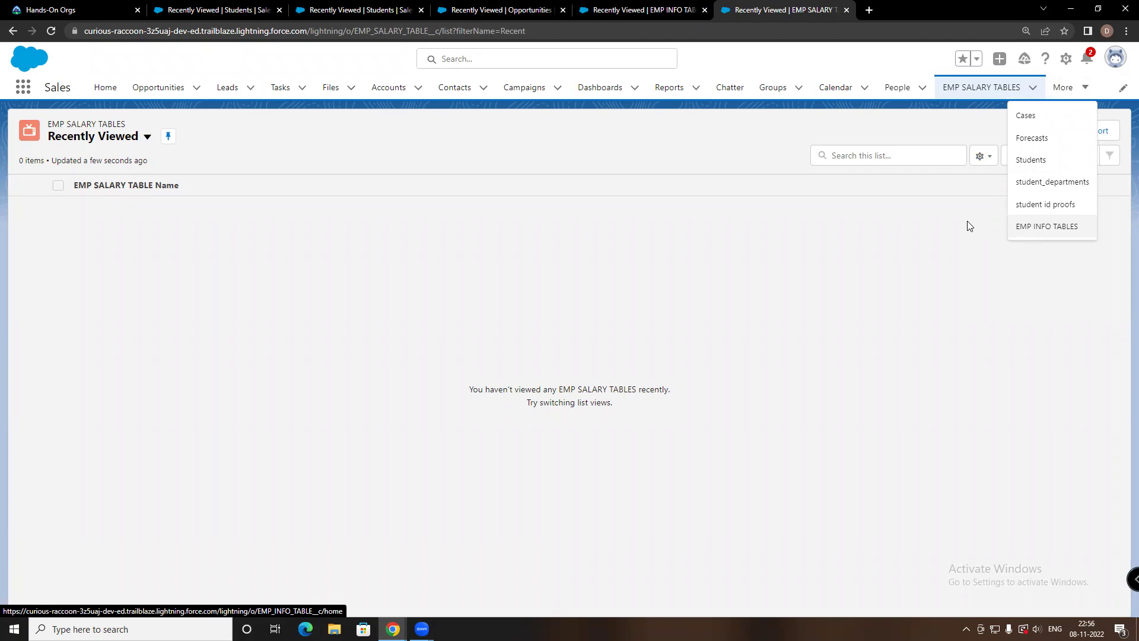
pyautogui.click(940, 273)
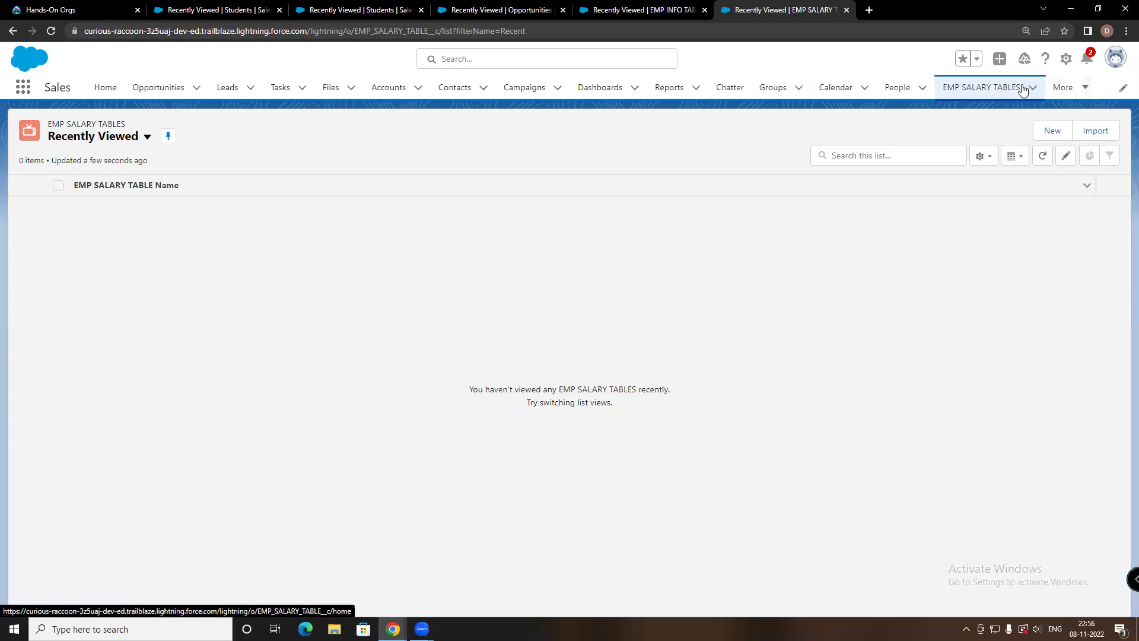
pyautogui.click(1063, 87)
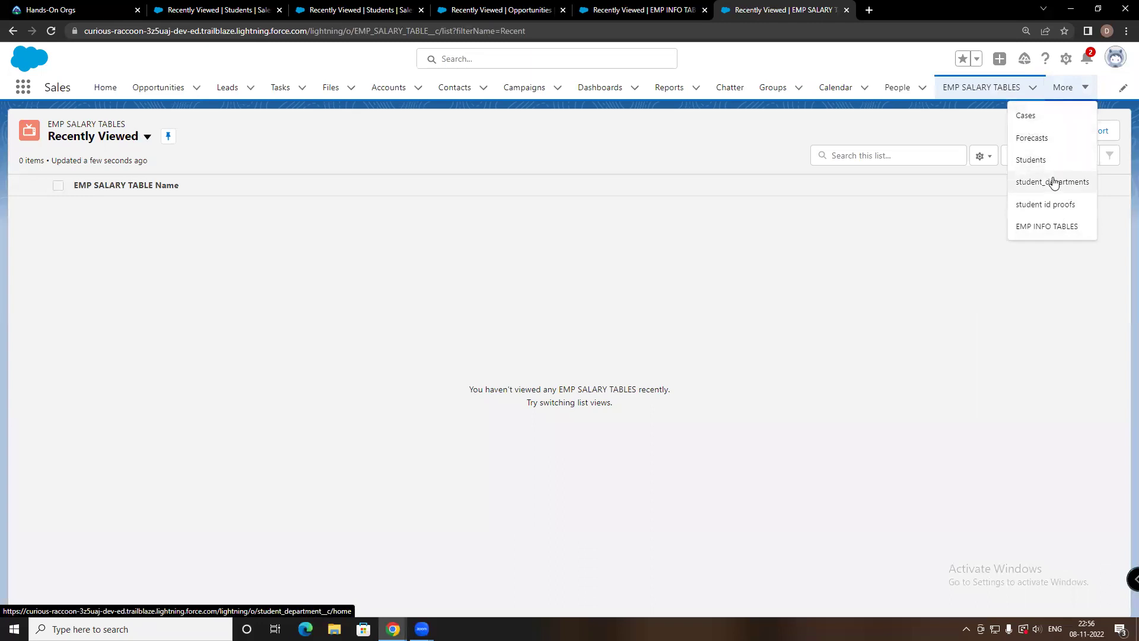
pyautogui.click(967, 261)
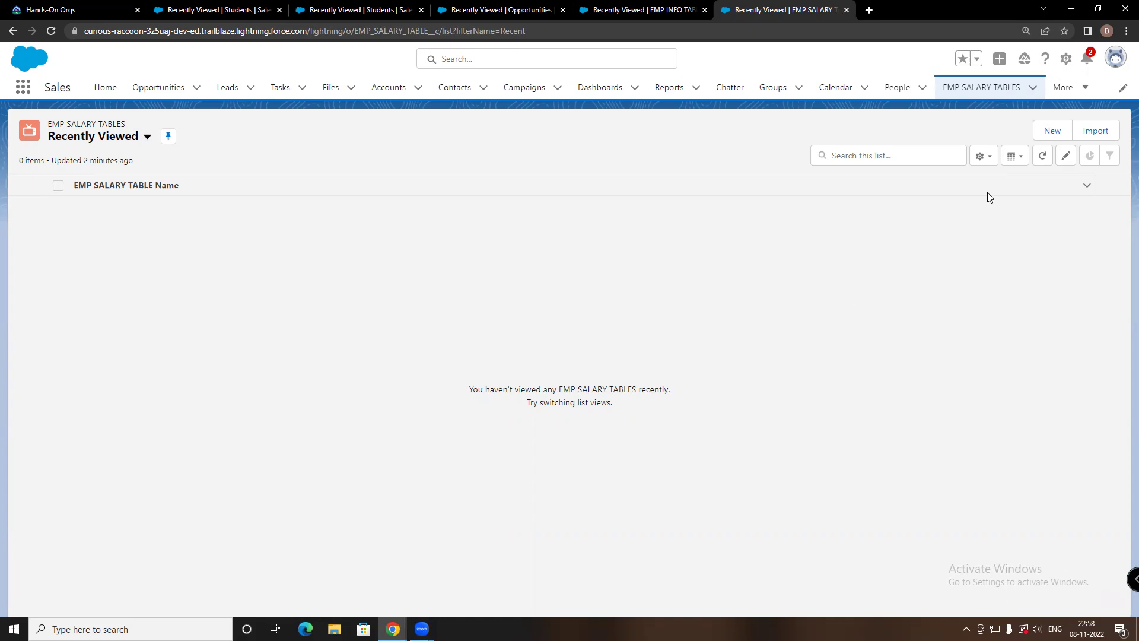
pyautogui.click(1062, 87)
pyautogui.click(1063, 88)
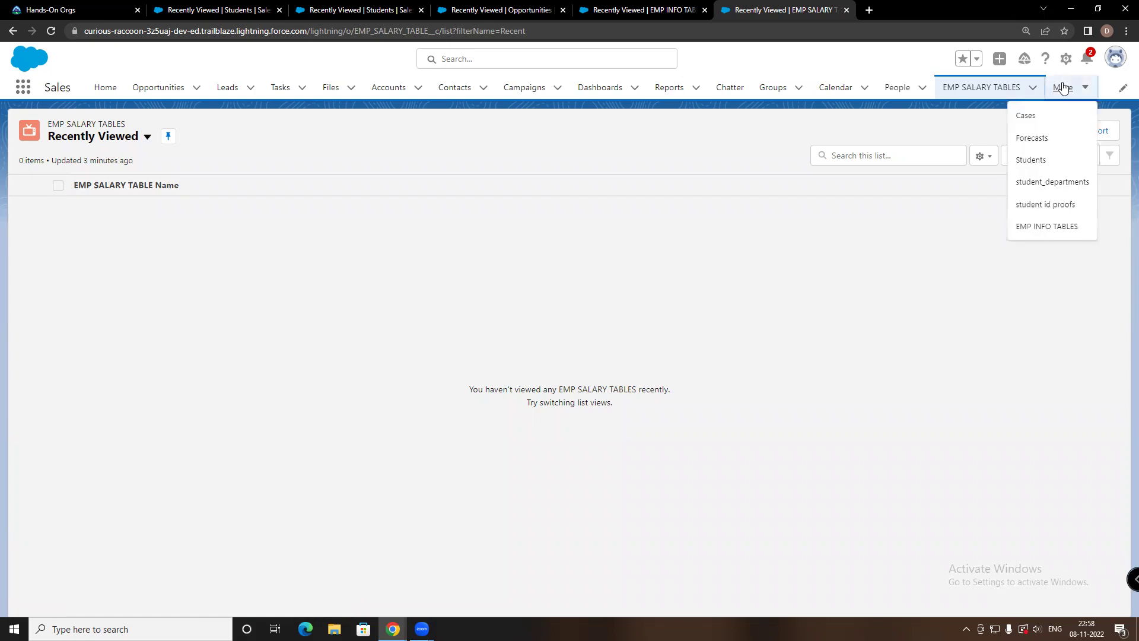